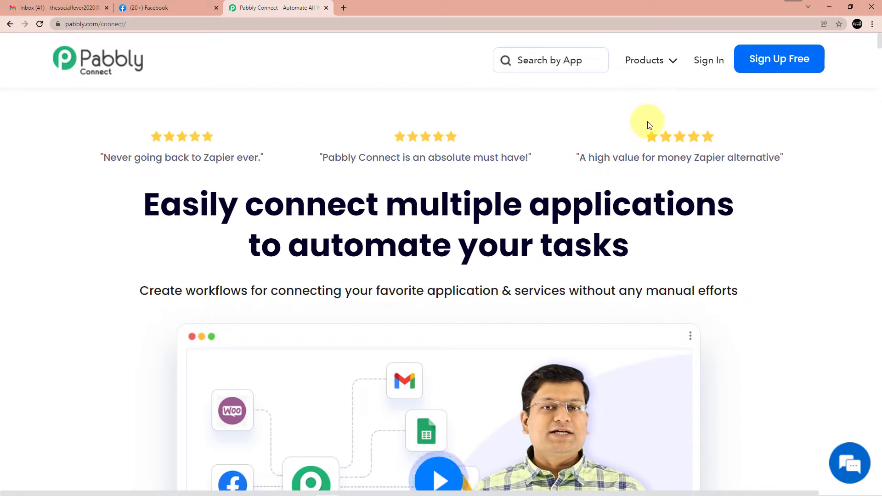
Sign in to Pabbly with the saved e-mail and the account password, saving the password in Chrome
left_click(718, 60)
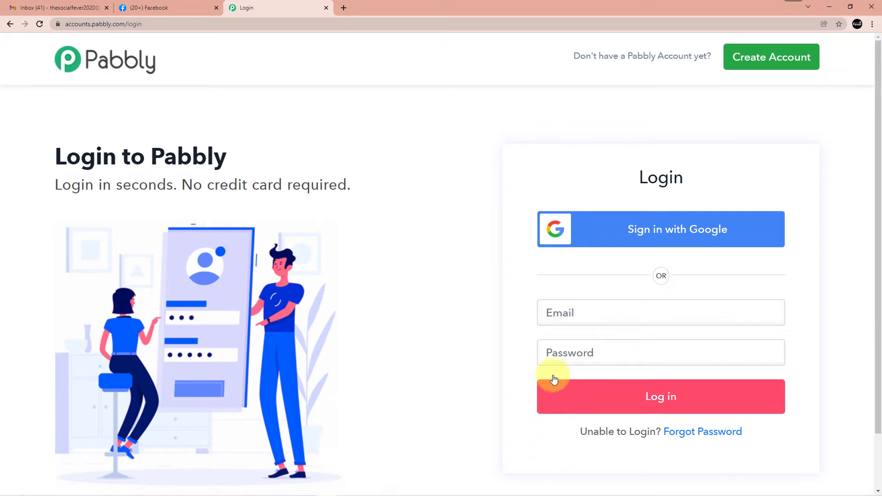
left_click(580, 315)
key("ctrl+v")
left_click(574, 348)
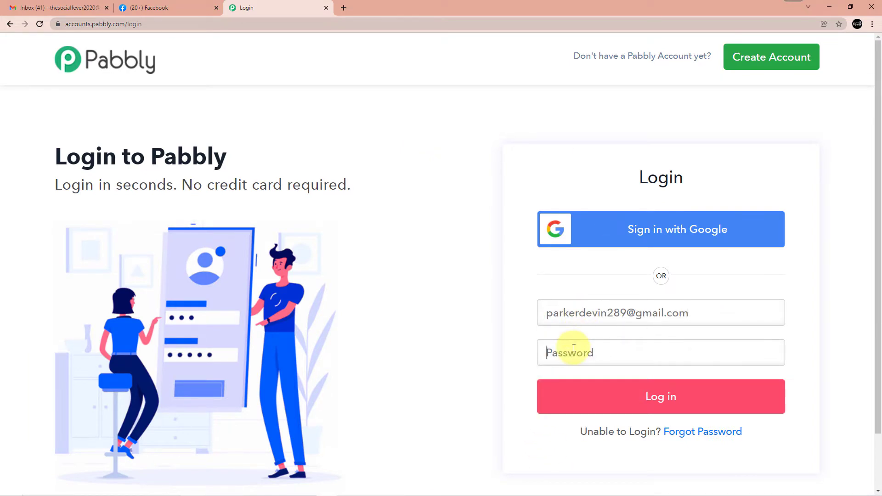
type("**********")
key("Return")
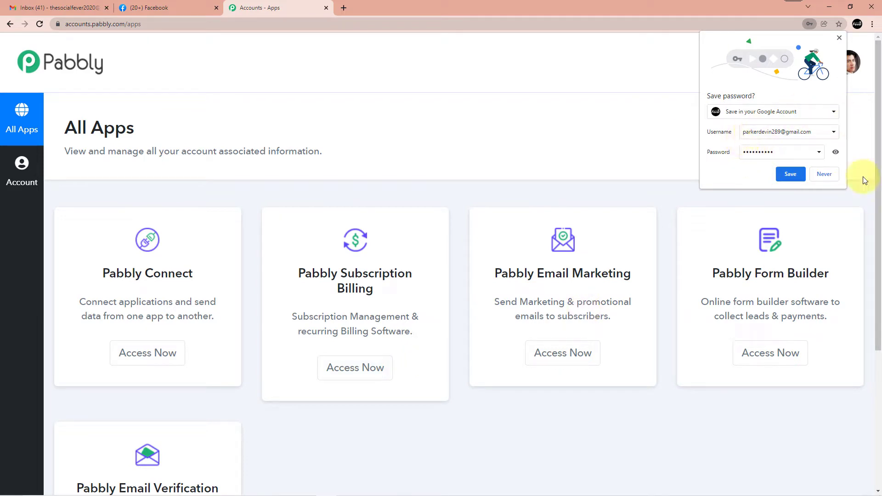
left_click(783, 176)
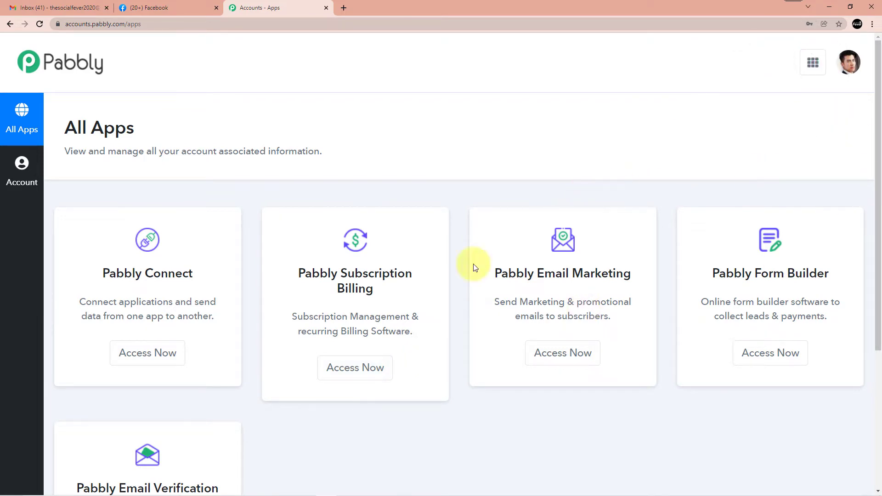
Open Pabbly Connect from the apps overview and find the Facebook-Sheets-Gmail workflow
left_click(144, 361)
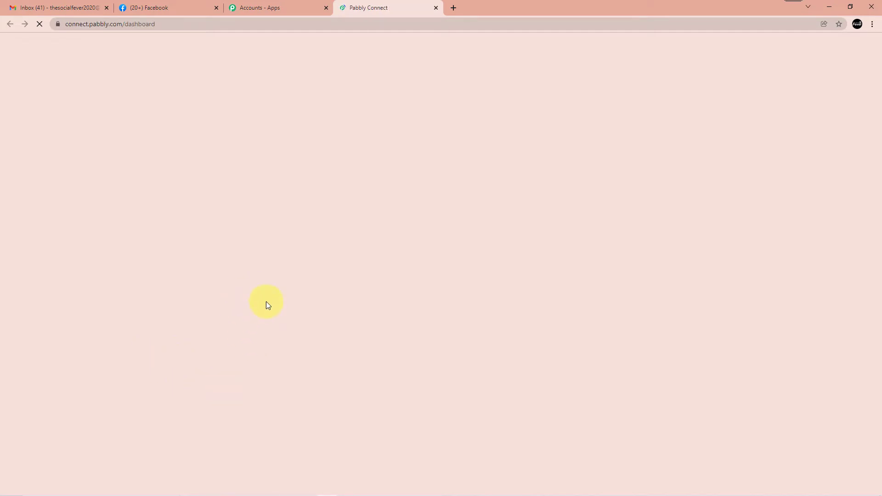
scroll(476, 232, "down", 3)
scroll(475, 232, "down", 20)
scroll(493, 305, "up", 6)
scroll(493, 310, "up", 19)
scroll(488, 297, "down", 3)
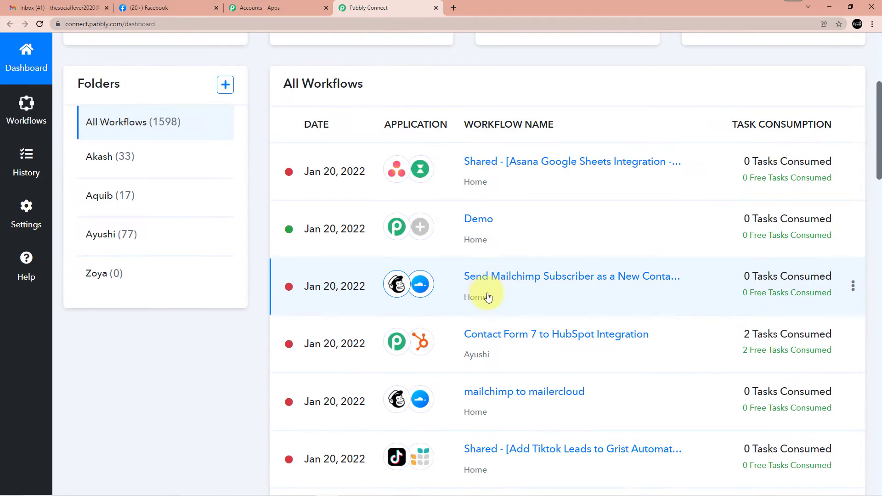
scroll(506, 298, "up", 5)
scroll(533, 289, "down", 3)
scroll(562, 314, "down", 5)
Disable the Facebook-Sheets-Gmail workflow and confirm the message
mouse_move(843, 381)
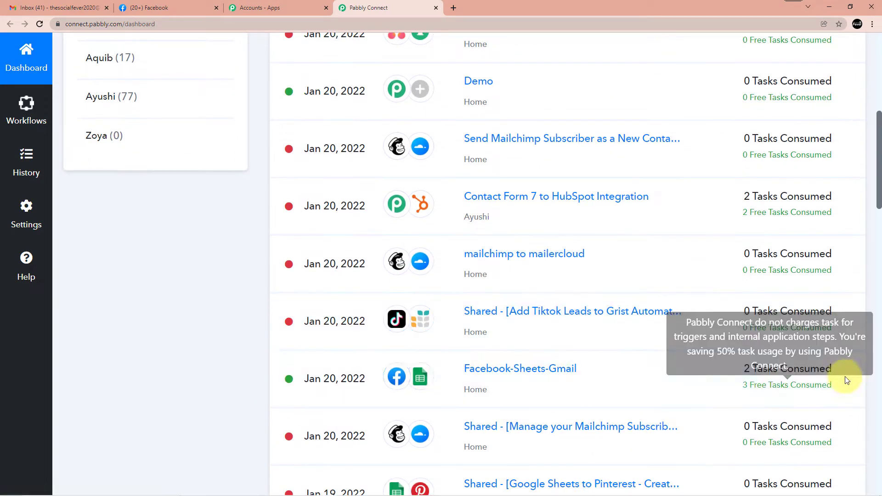
left_click(854, 380)
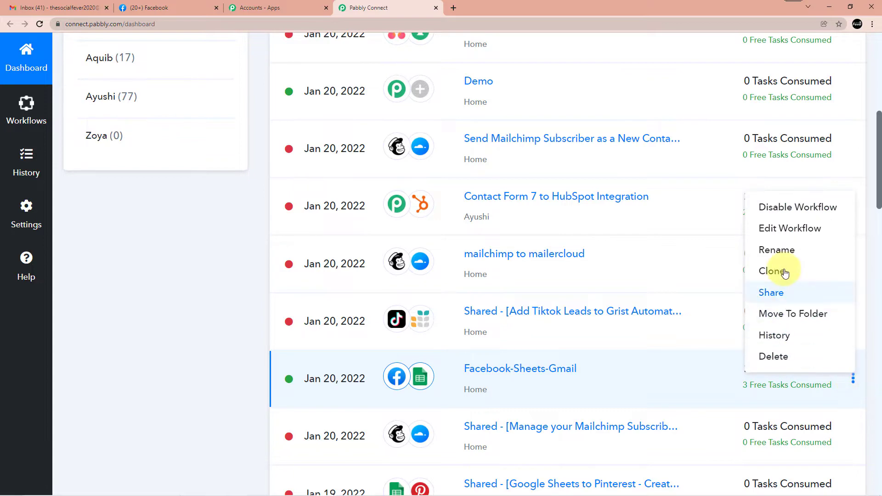
left_click(776, 205)
left_click(443, 326)
scroll(447, 329, "up", 3)
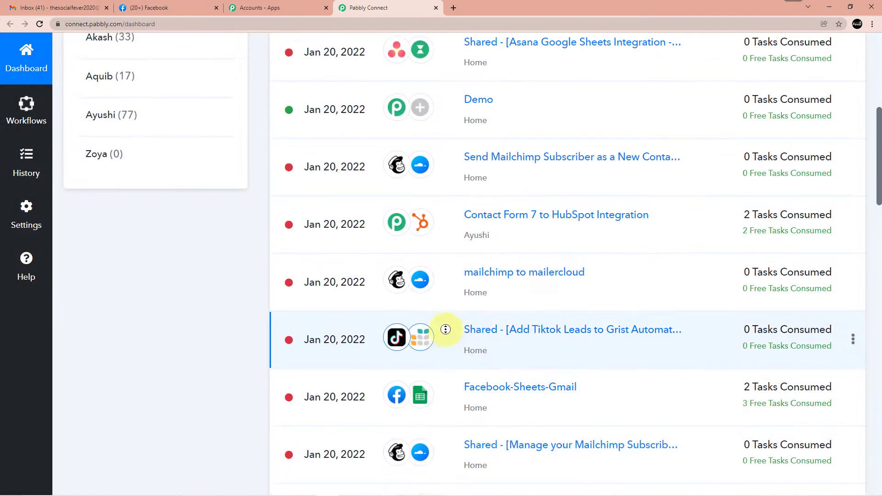
scroll(641, 291, "up", 5)
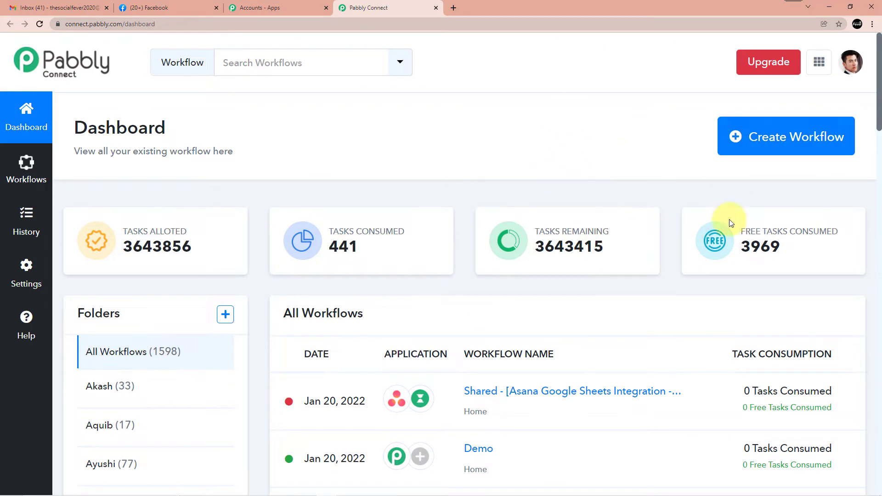
Create a workflow named 'Facebook to Google Sheets to G-Mail integration'
left_click(748, 147)
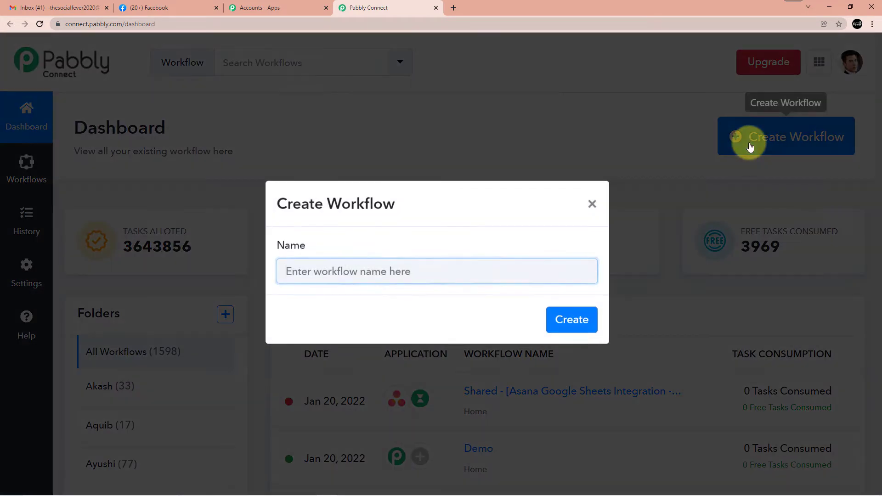
left_click(396, 270)
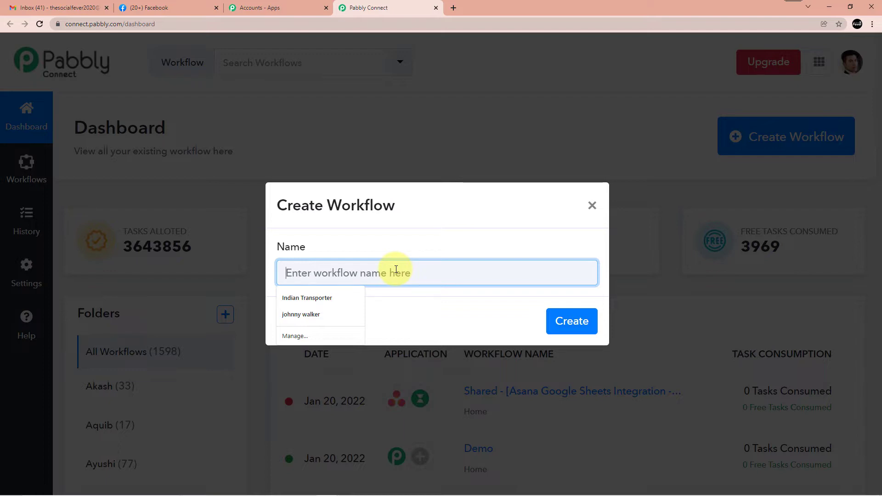
type("G")
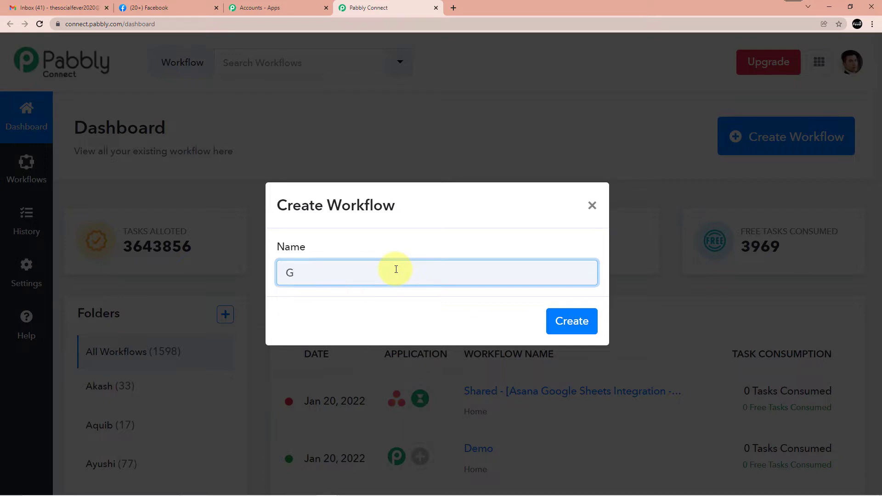
type("oogl")
key("BackSpace")
key("BackSpace")
key("BackSpace")
key("BackSpace")
key("BackSpace")
type("Facebook")
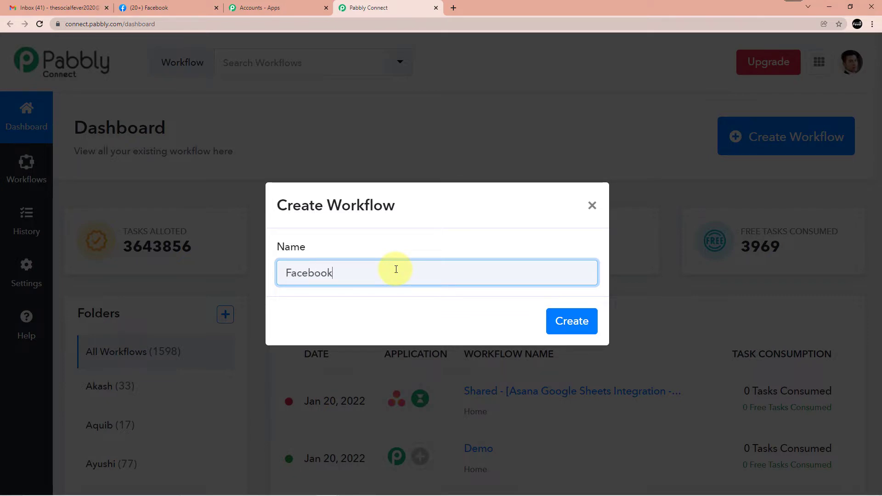
type(" to Google Shee")
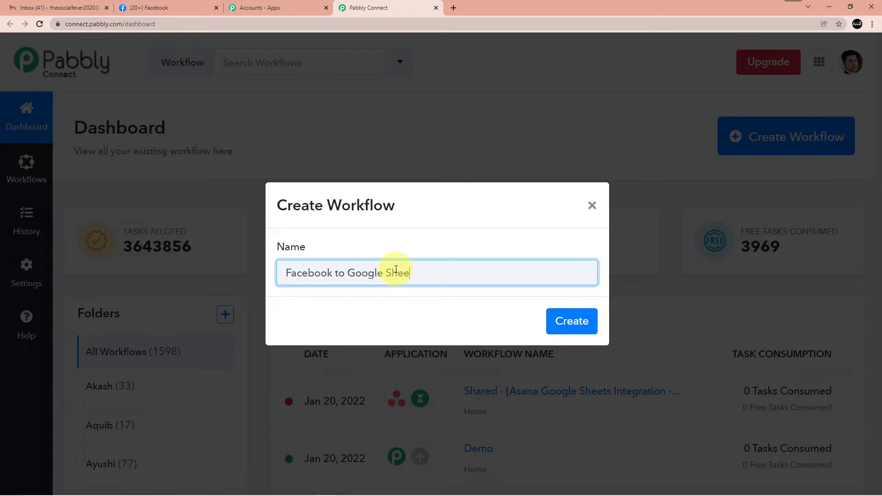
type("ts to G-Mail integration")
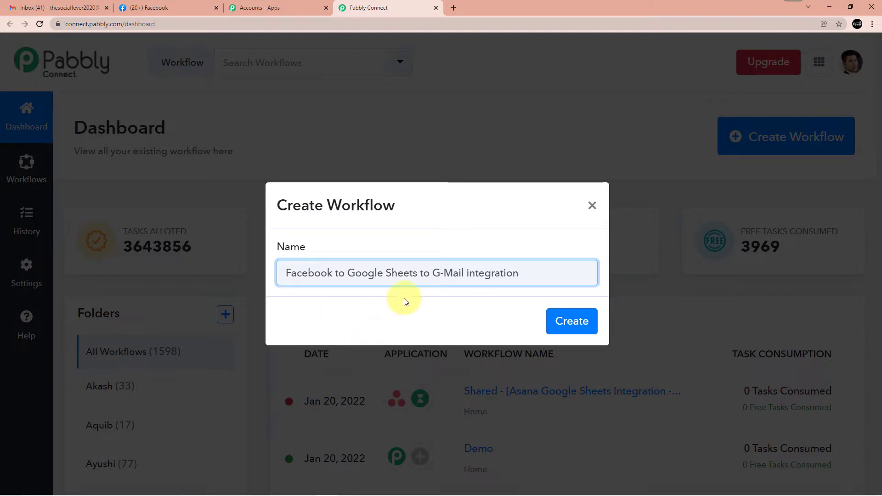
left_click(563, 324)
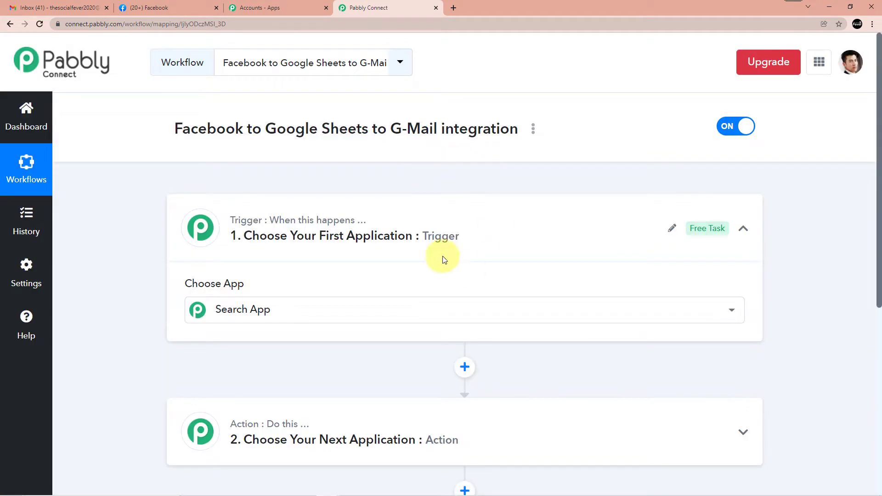
left_click(495, 306)
scroll(505, 293, "down", 10)
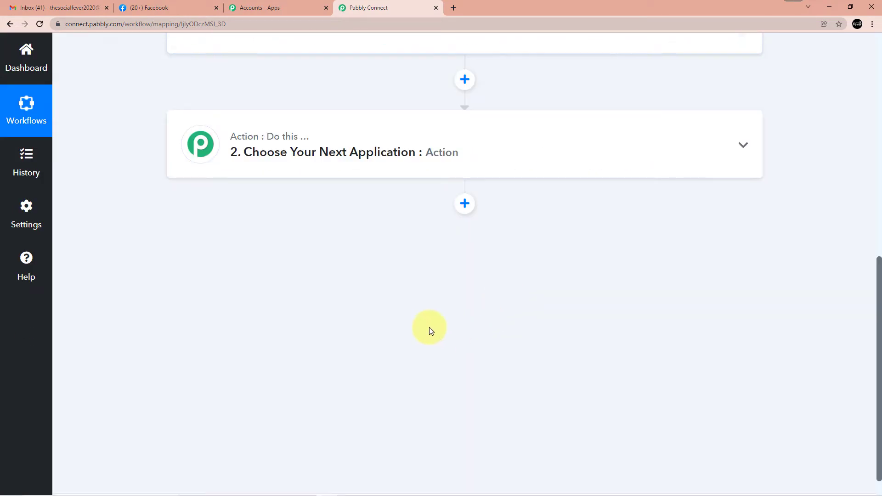
scroll(429, 327, "up", 10)
Set the trigger app to Facebook Lead Ads with the New Lead event
left_click(514, 238)
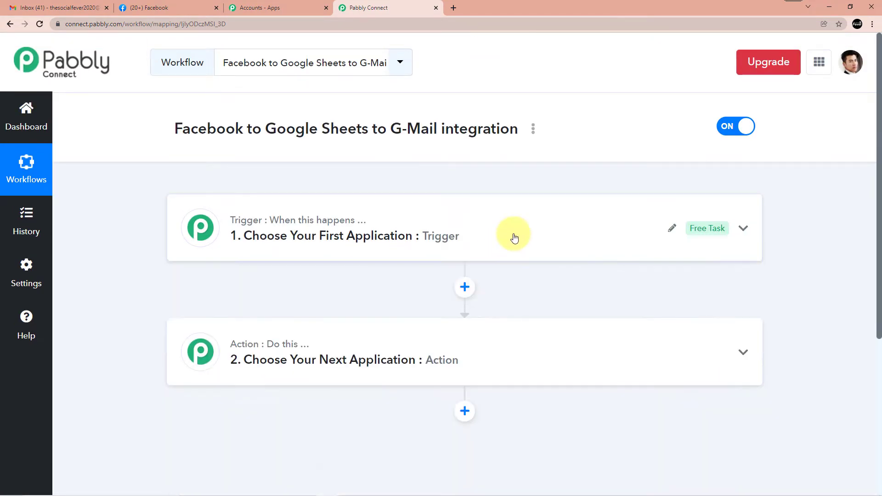
left_click(514, 238)
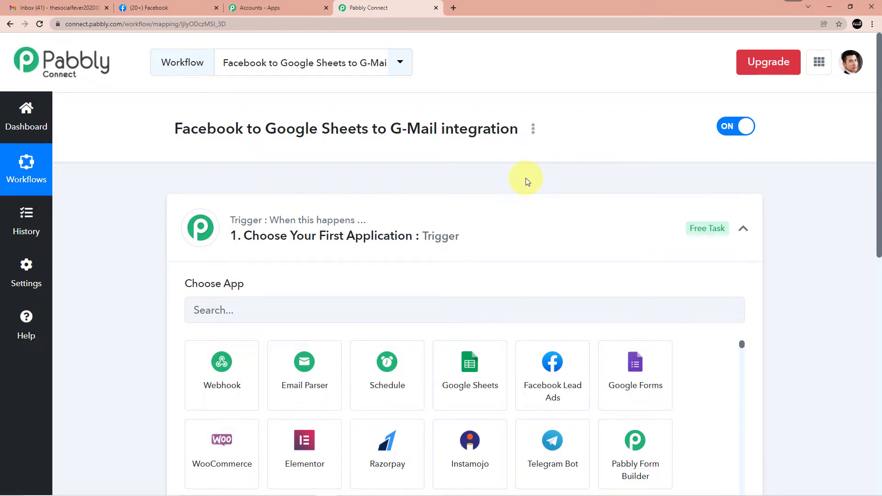
left_click(352, 320)
type("facebook")
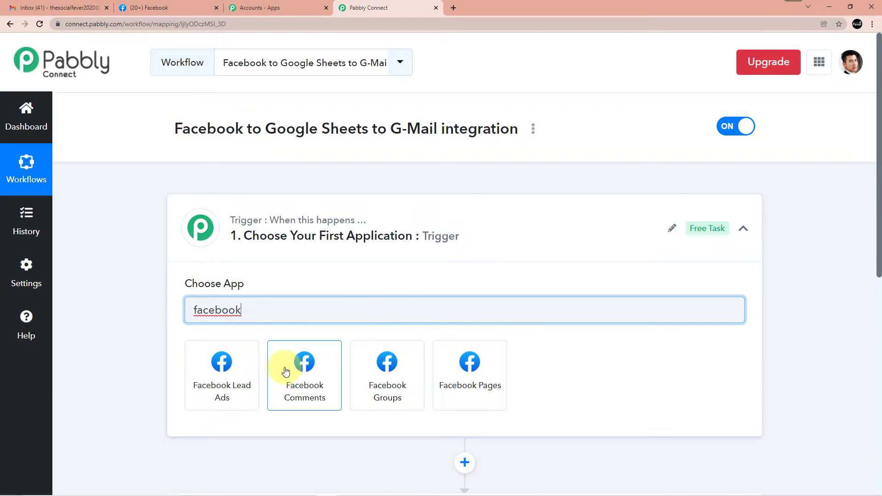
left_click(235, 377)
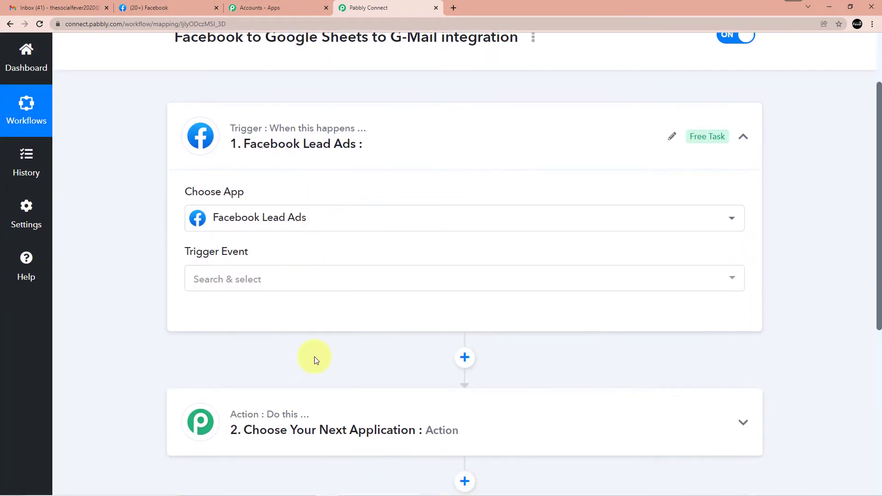
left_click(243, 281)
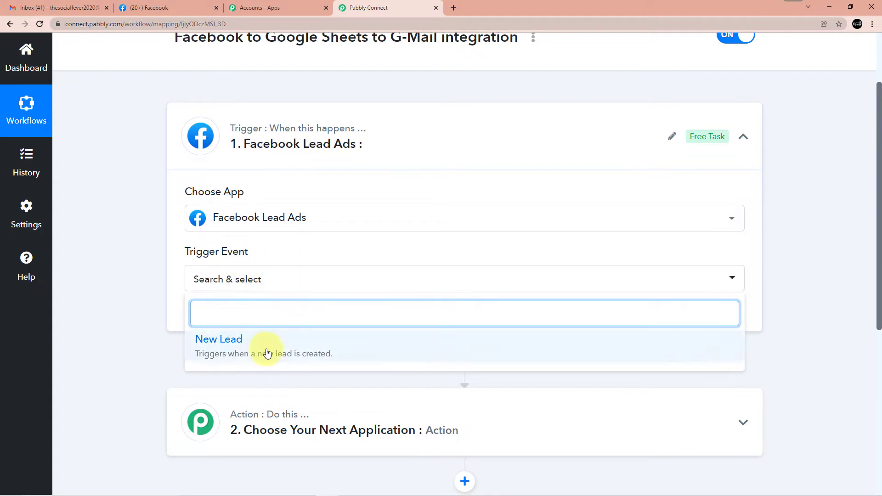
left_click(239, 351)
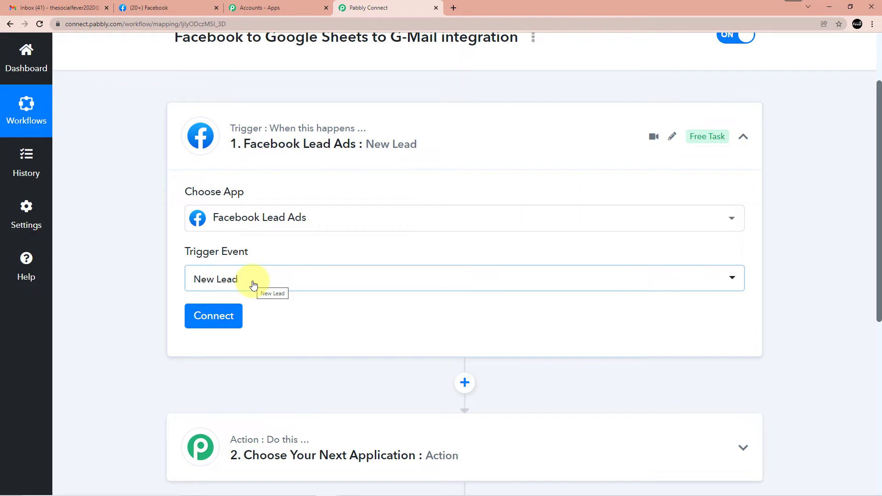
Delete the existing Facebook Lead Ads #69 connection despite its use
left_click(219, 318)
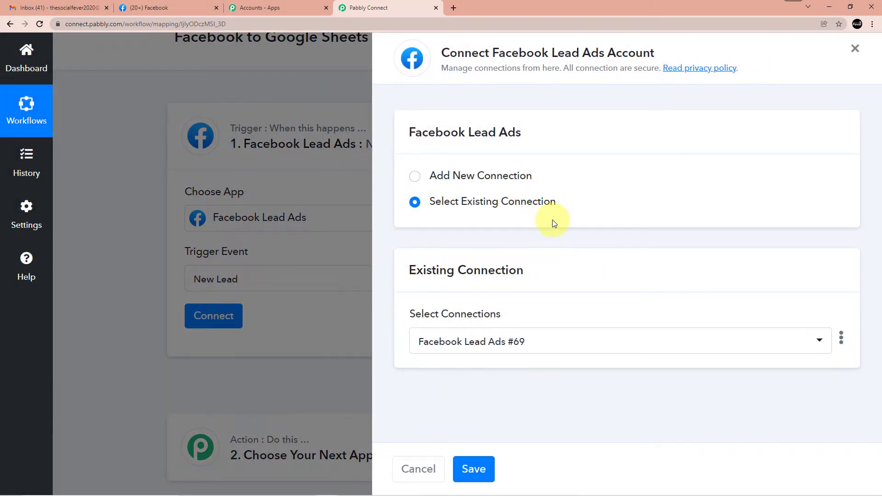
left_click(841, 339)
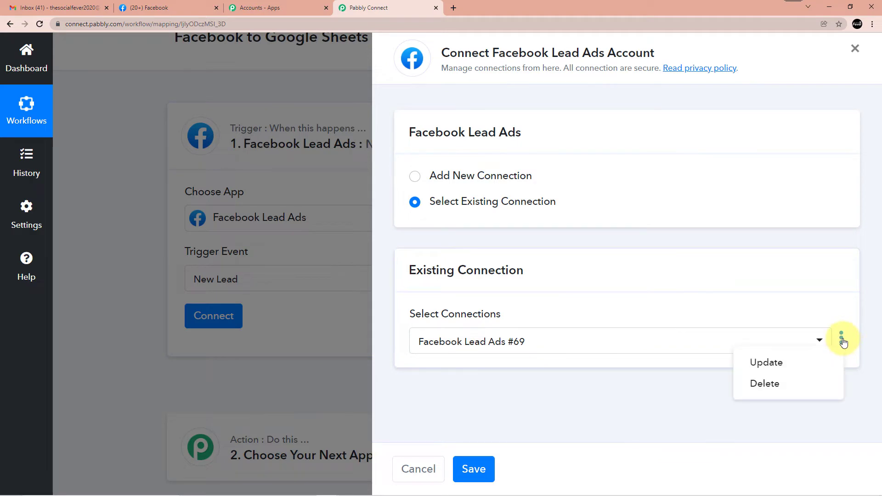
left_click(765, 384)
left_click(402, 339)
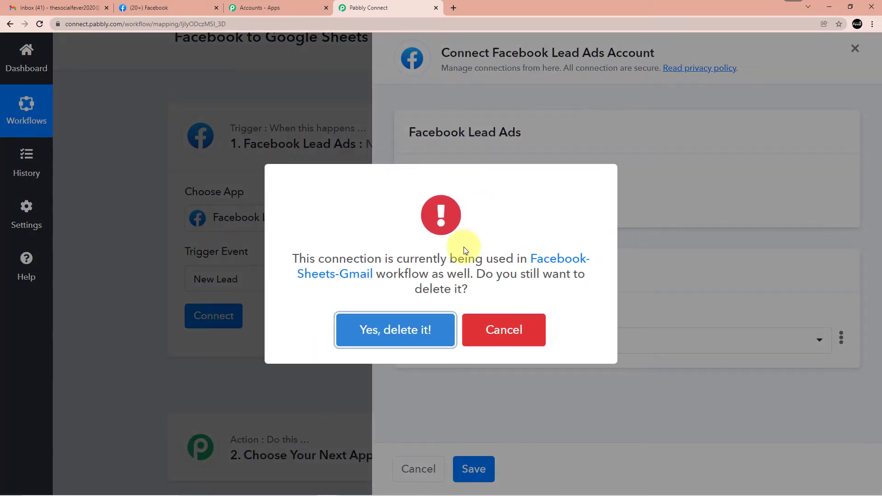
left_click(391, 335)
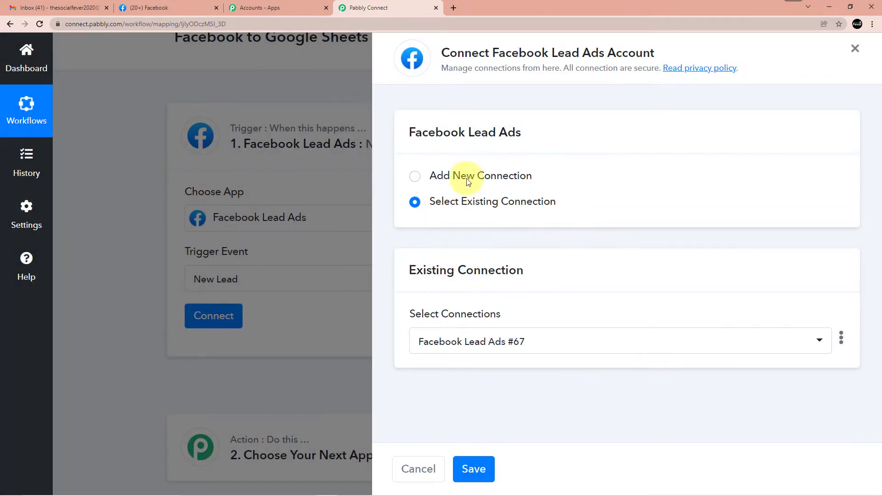
left_click(468, 182)
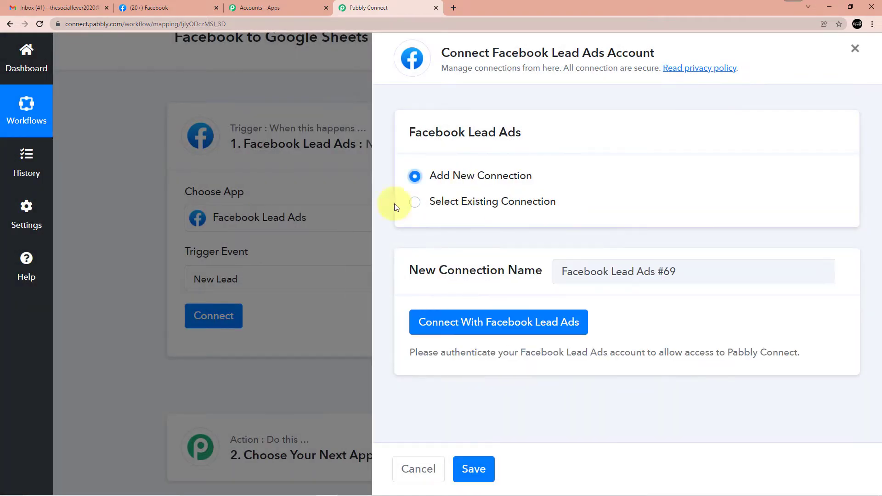
Authorize a fresh Facebook Lead Ads connection
left_click(156, 7)
left_click(386, 8)
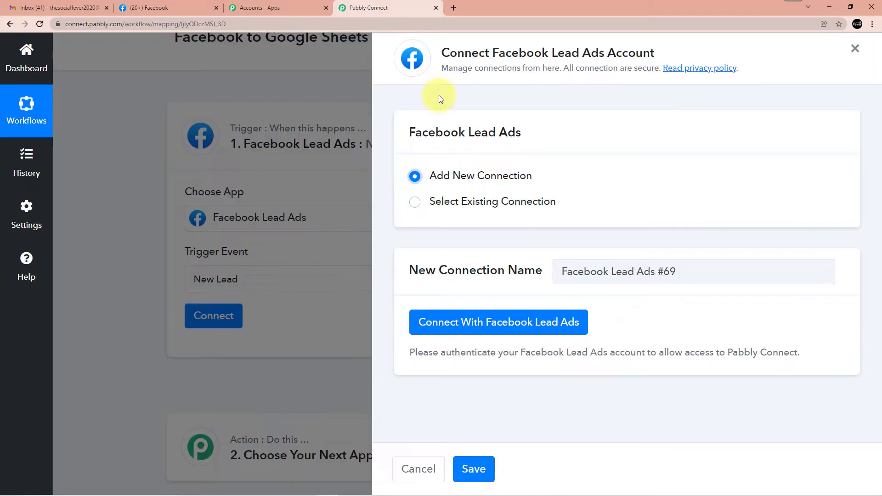
left_click(486, 325)
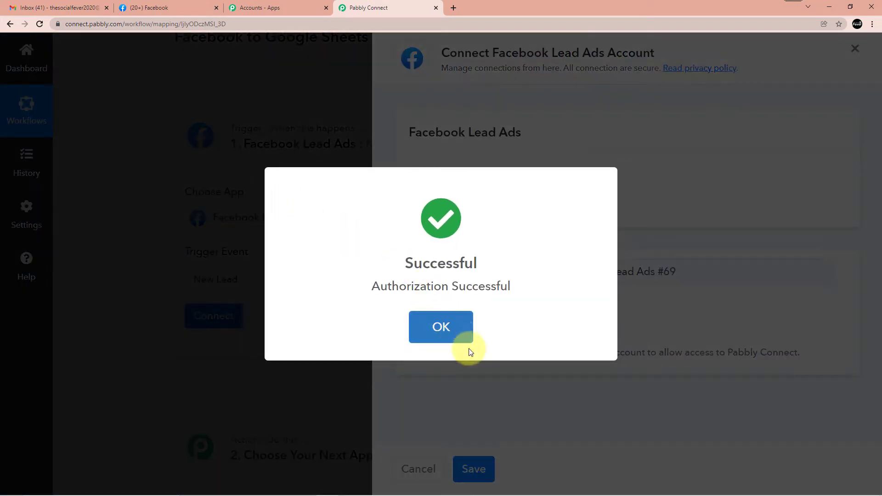
left_click(446, 329)
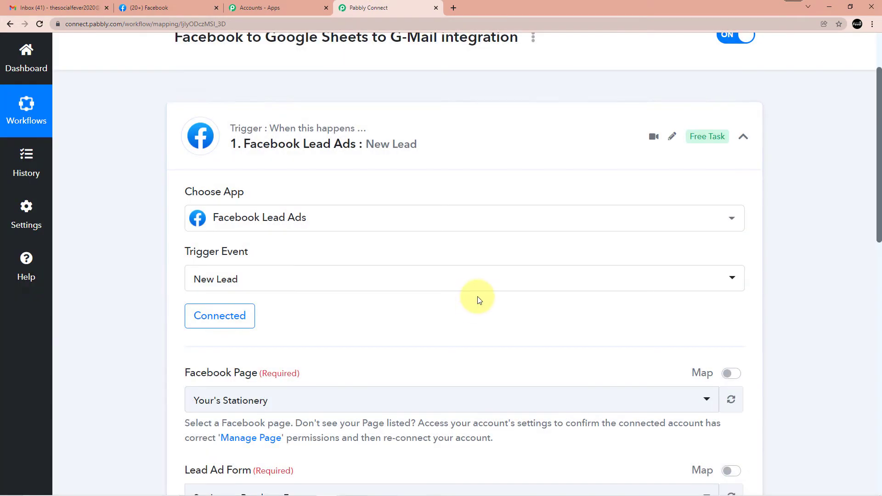
Review the trigger's page Your's Stationery and form Stationery Brochure Form, then go to Facebook
scroll(480, 299, "down", 3)
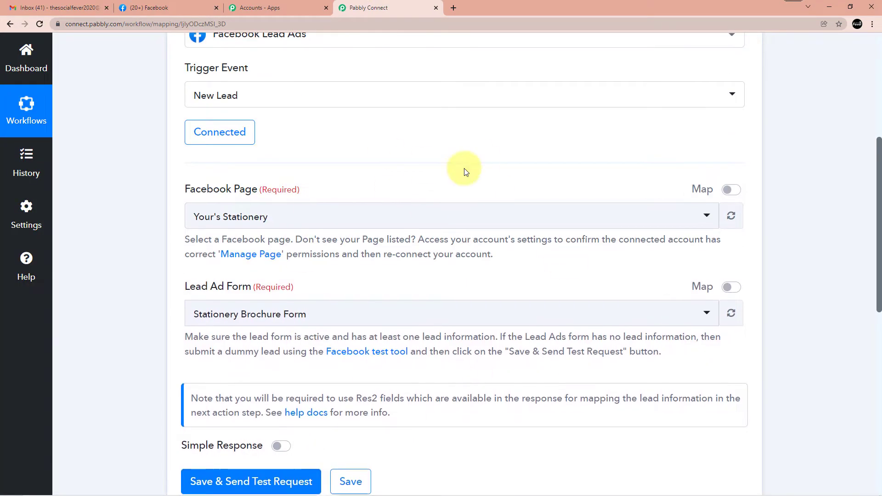
scroll(269, 180, "down", 3)
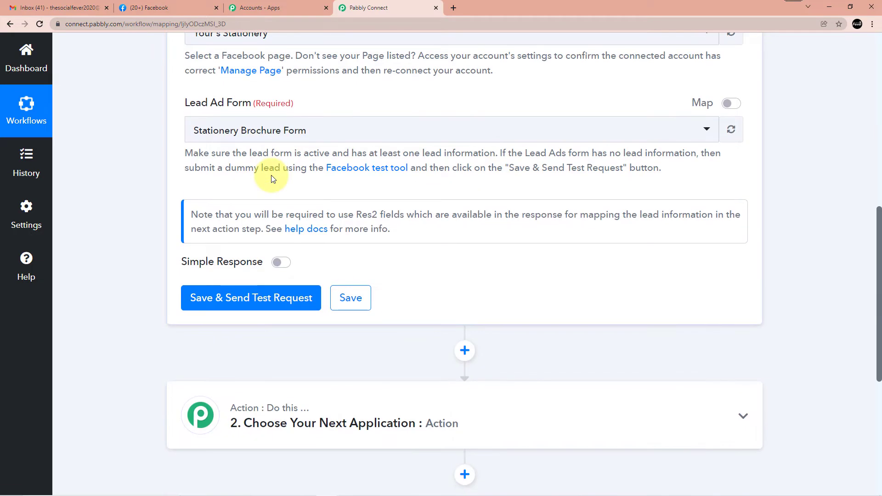
scroll(271, 175, "up", 6)
scroll(271, 175, "down", 7)
scroll(271, 175, "up", 1)
scroll(271, 178, "up", 3)
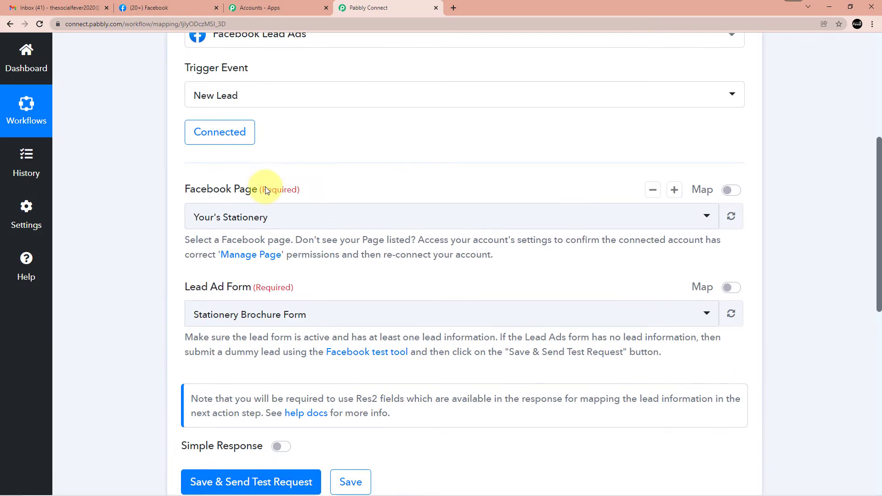
left_click(187, 5)
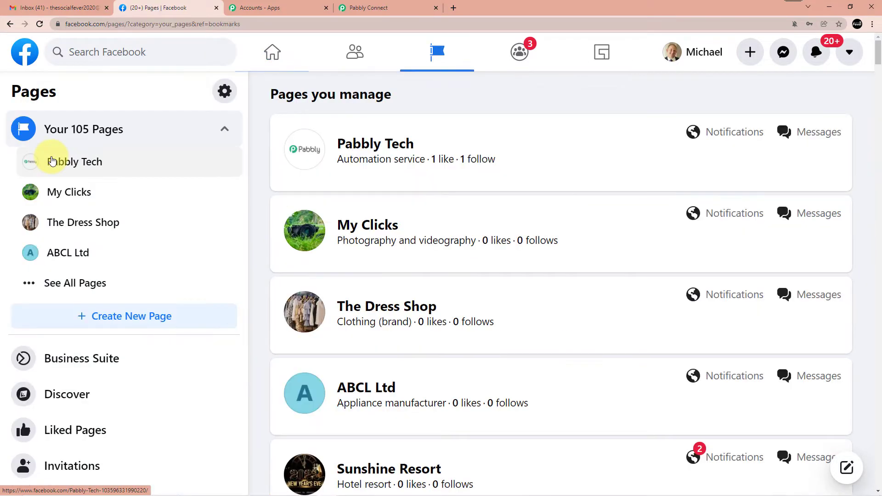
Open the Pabbly Tech page from Pages you manage
scroll(151, 165, "down", 2)
scroll(143, 188, "down", 4)
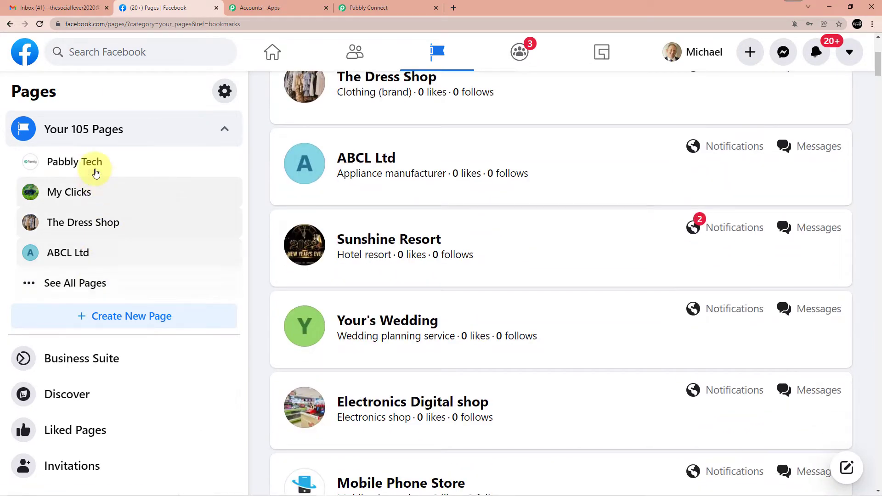
scroll(415, 262, "up", 4)
scroll(434, 279, "up", 1)
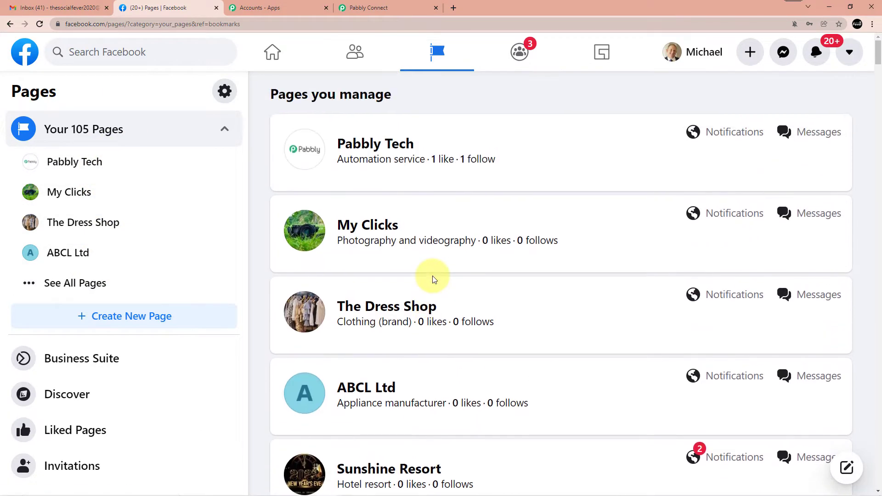
scroll(434, 279, "down", 15)
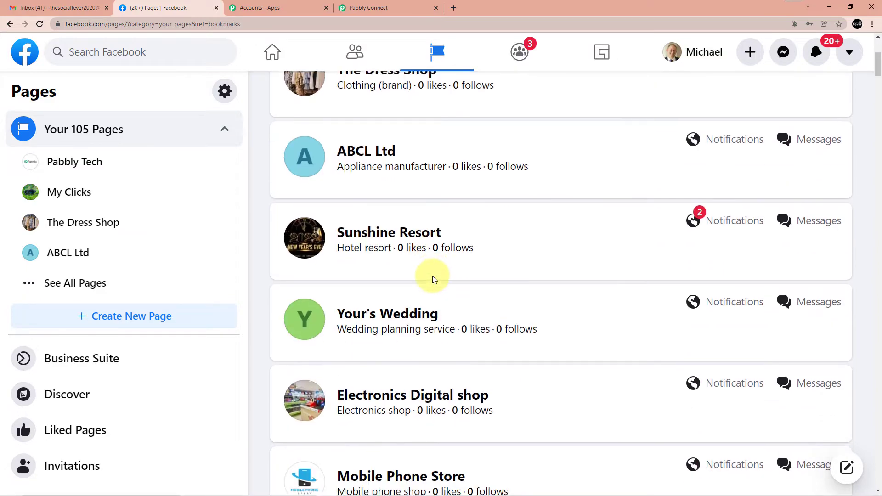
scroll(433, 279, "down", 3)
scroll(433, 279, "up", 17)
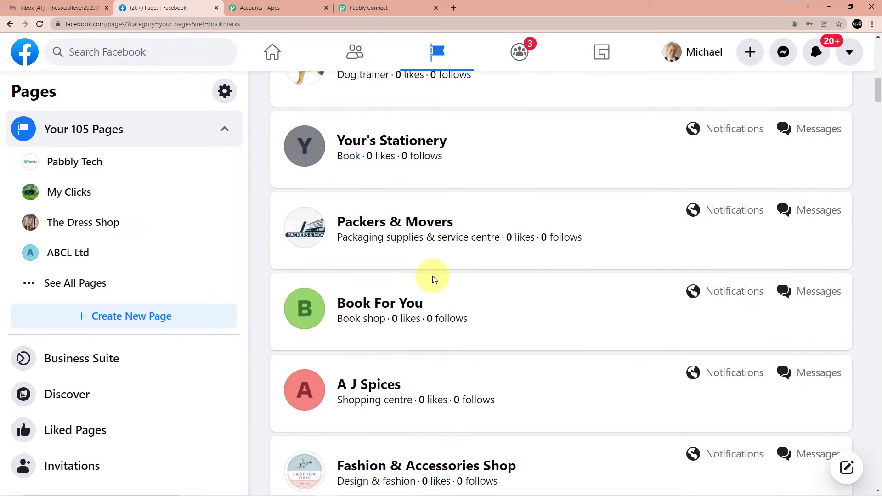
scroll(434, 279, "up", 2)
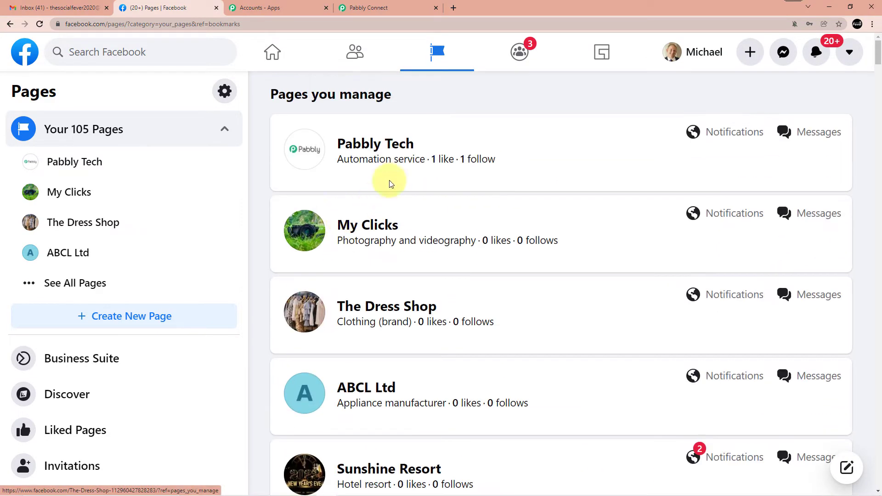
left_click(391, 147)
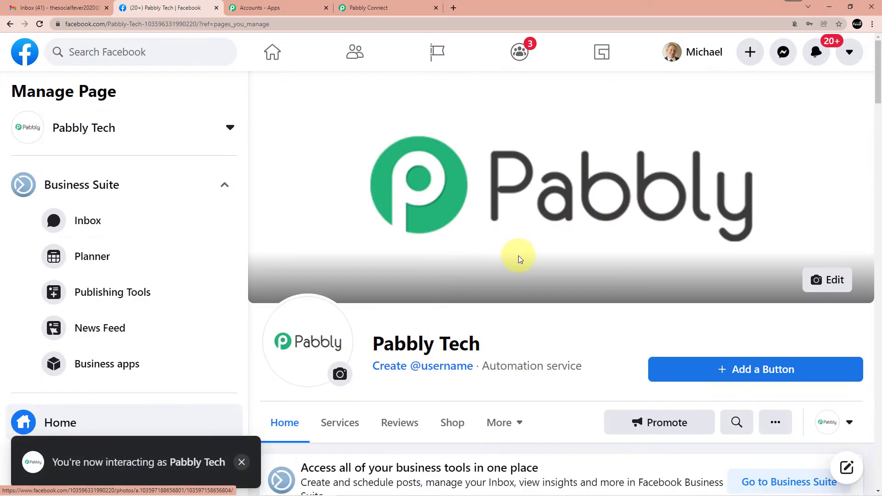
View the Pabbly Tech page's published posts in Business Suite
scroll(478, 263, "down", 1)
left_click(142, 292)
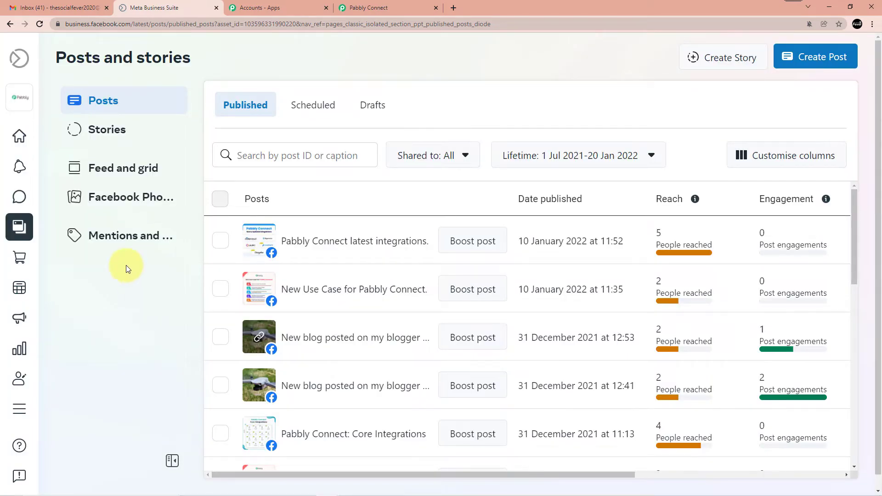
mouse_move(42, 339)
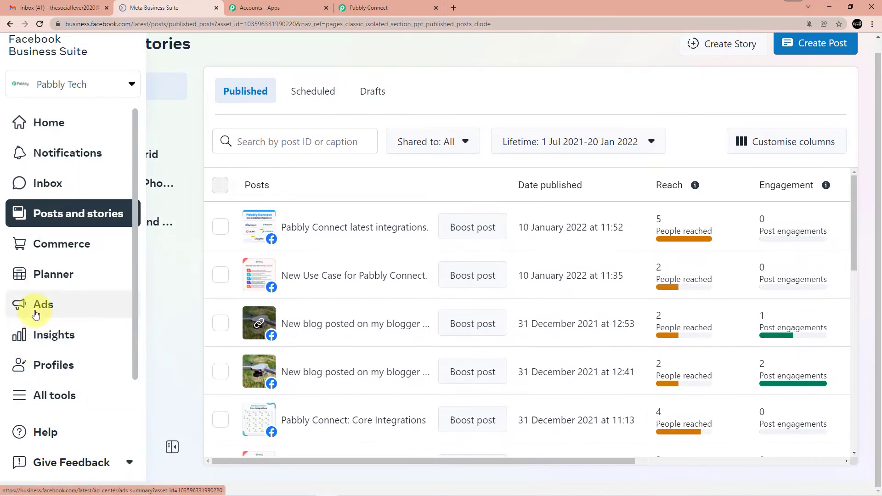
Go to Instant Forms under All tools and start creating a new lead form
left_click(55, 394)
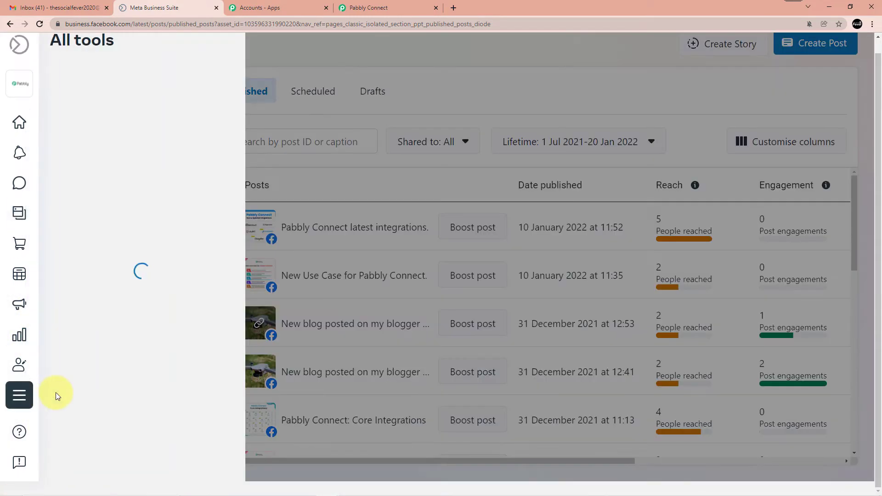
scroll(201, 283, "down", 3)
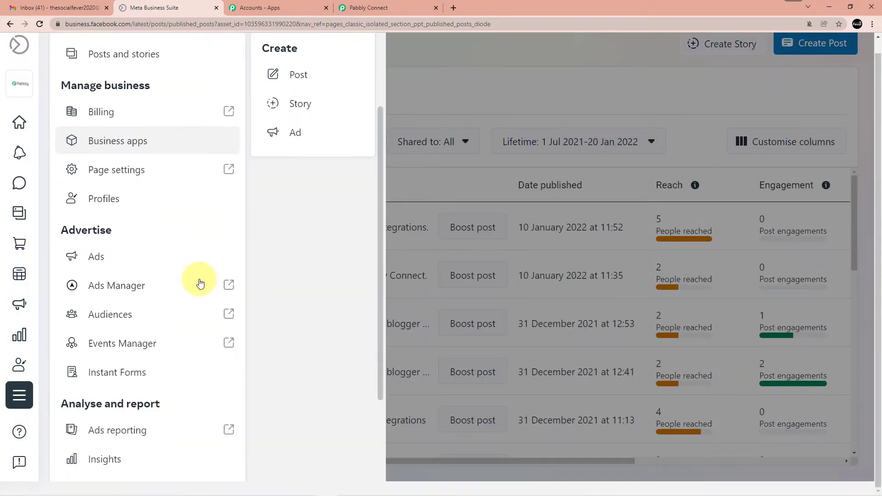
scroll(124, 256, "down", 2)
left_click(129, 290)
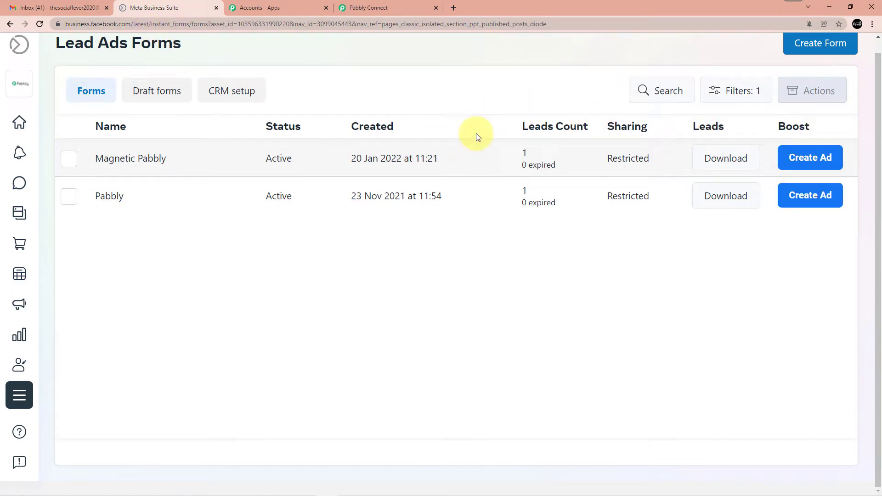
left_click(833, 44)
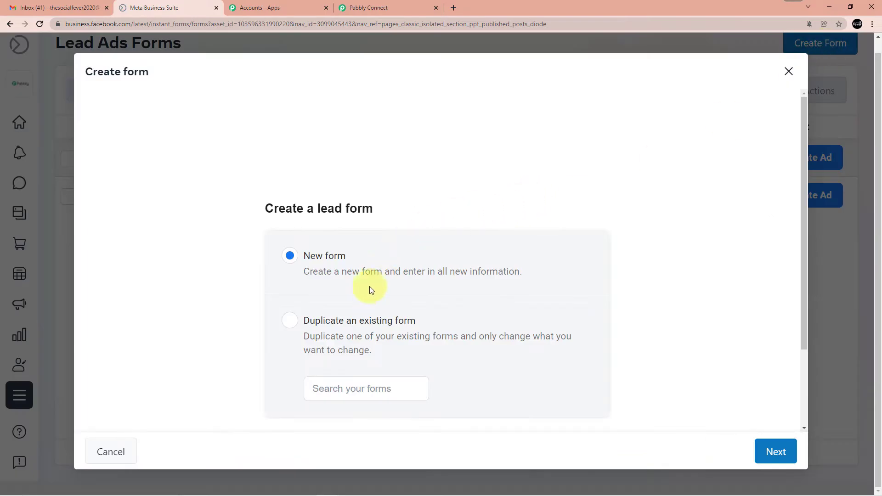
scroll(382, 275, "down", 2)
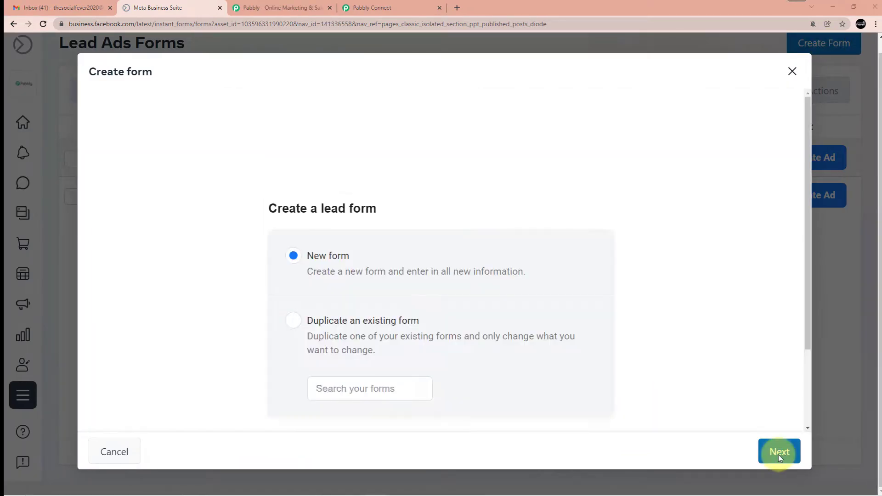
Name the new form 'Magnetic Marketing' with capitalised words and expand its Intro section
left_click(779, 452)
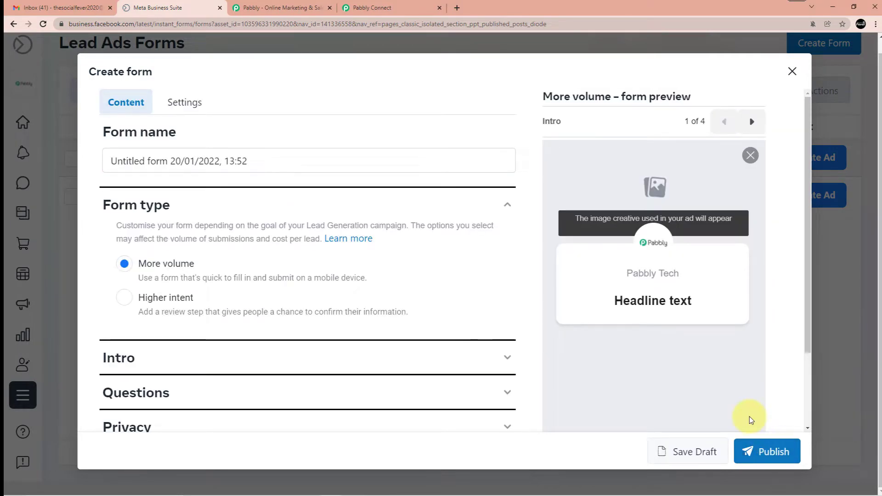
left_click_drag(251, 161, 106, 161)
key("BackSpace")
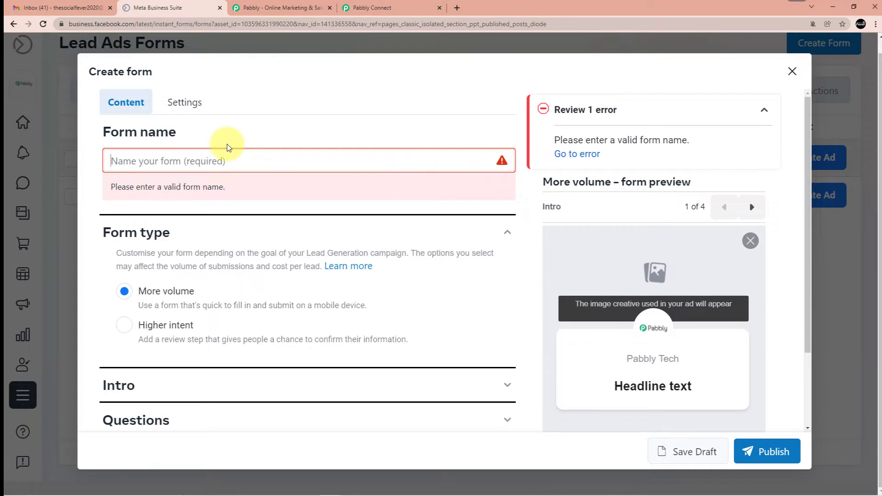
type("mag")
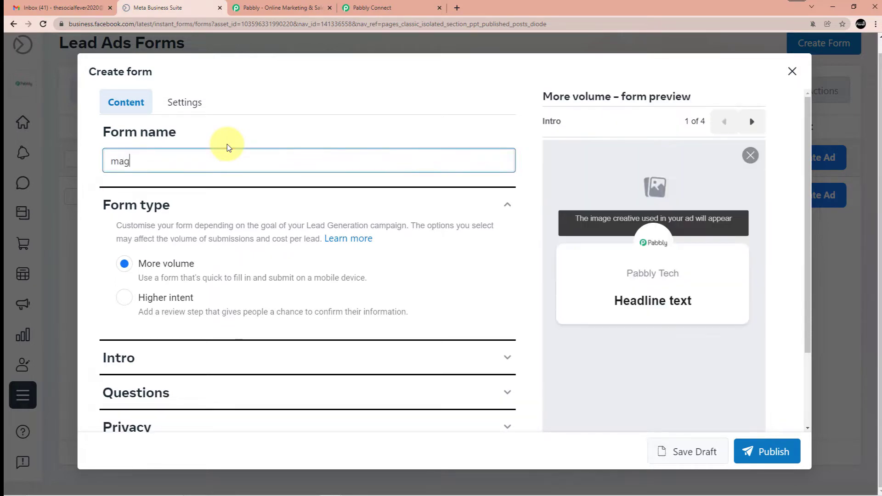
type("netic marketing")
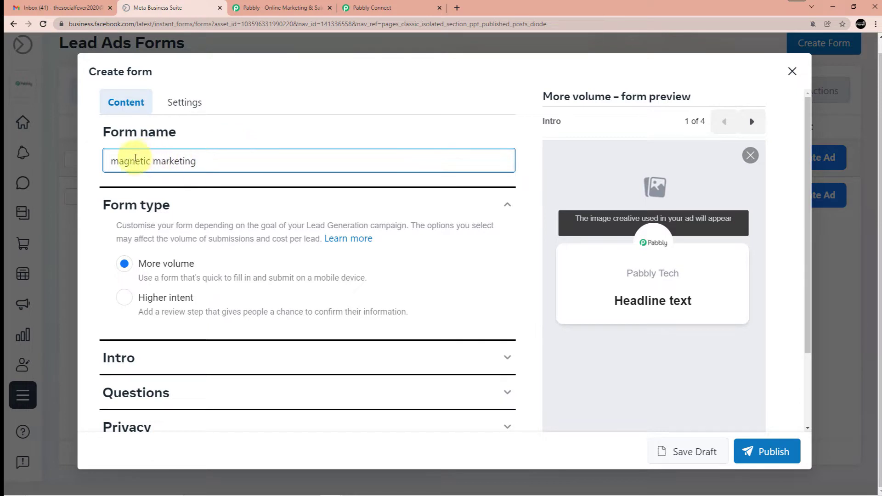
left_click(119, 162)
key("BackSpace")
type("M")
left_click(161, 161)
key("BackSpace")
type("M")
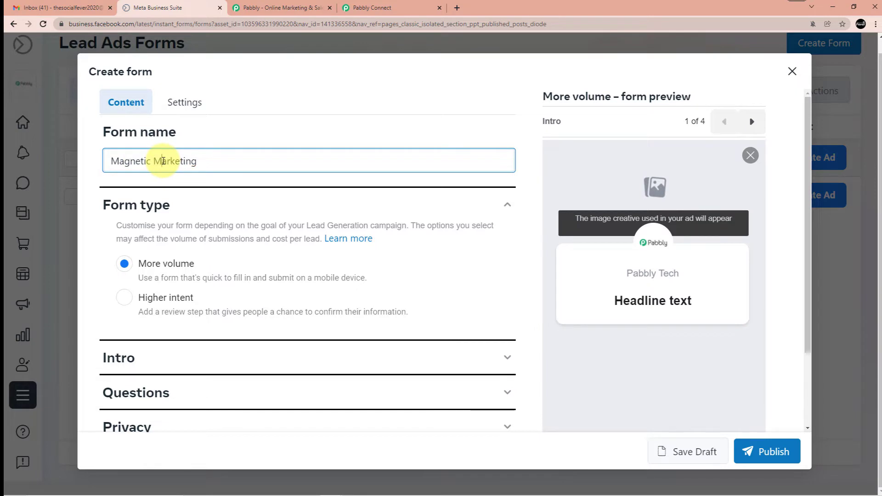
scroll(187, 197, "down", 2)
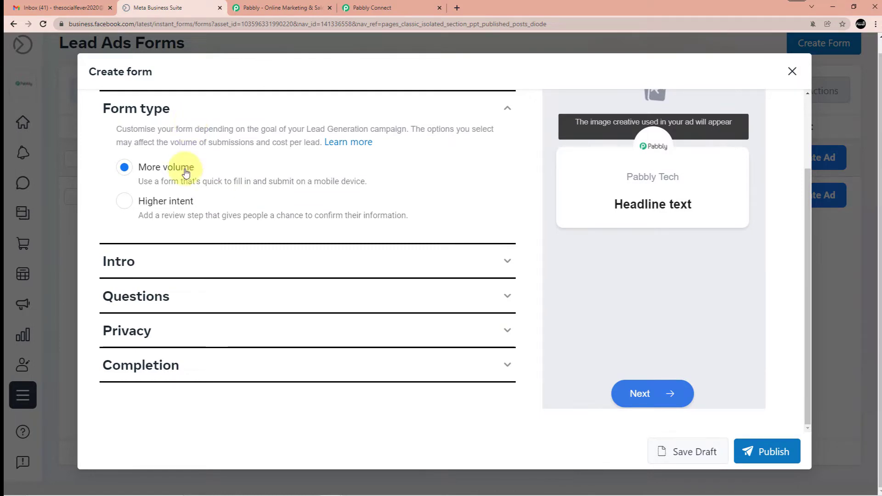
left_click(195, 254)
Use the ad's image as background and set the greeting headline to 'Pabbly Marketing Lead Form'
scroll(250, 184, "down", 1)
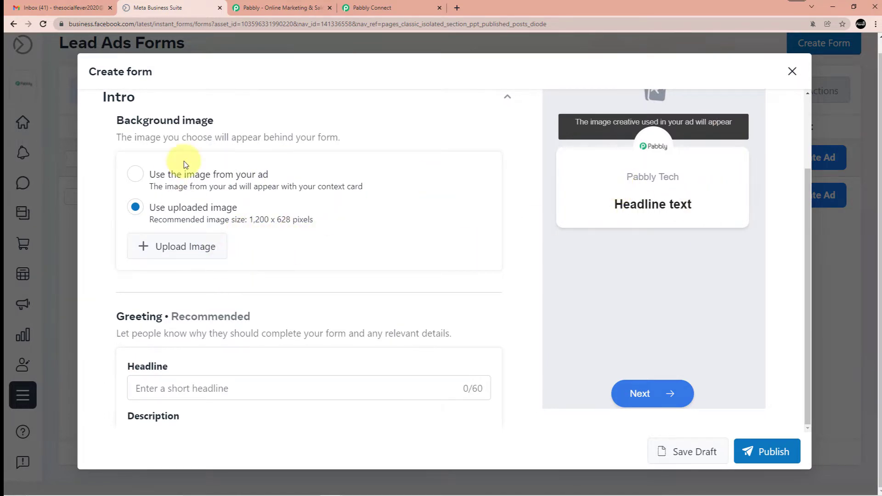
left_click(192, 176)
scroll(298, 186, "down", 4)
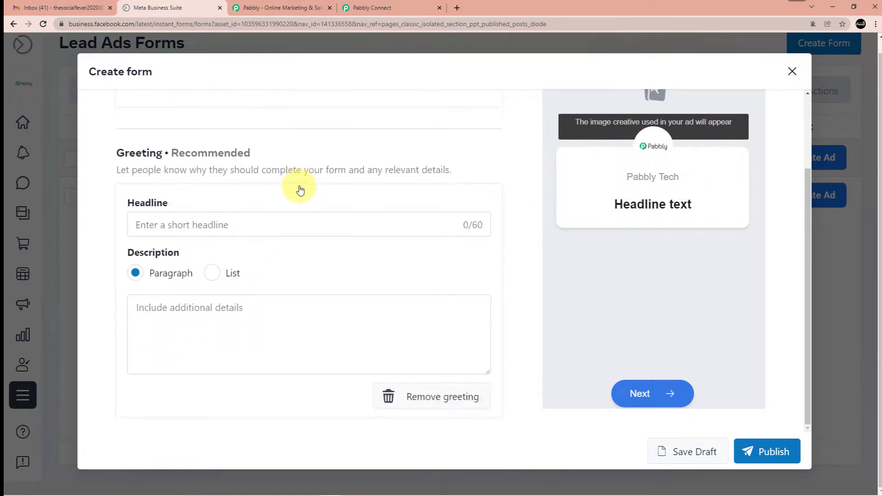
left_click(201, 181)
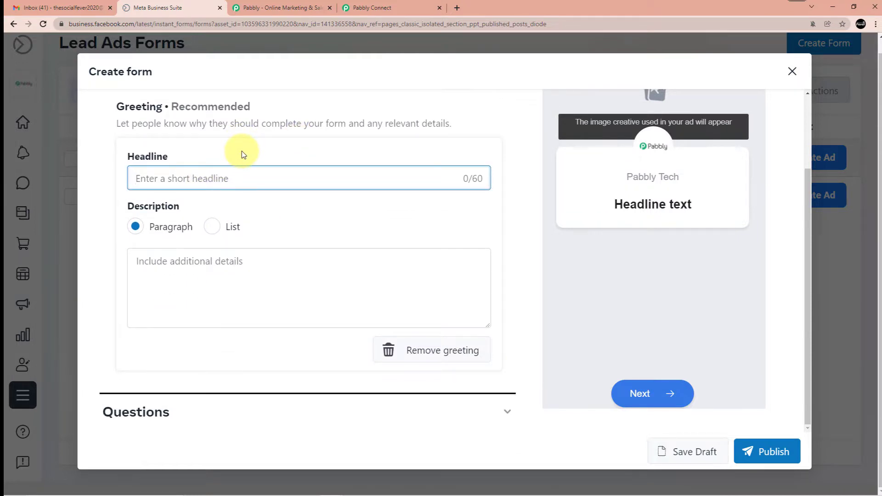
type("Pabble ")
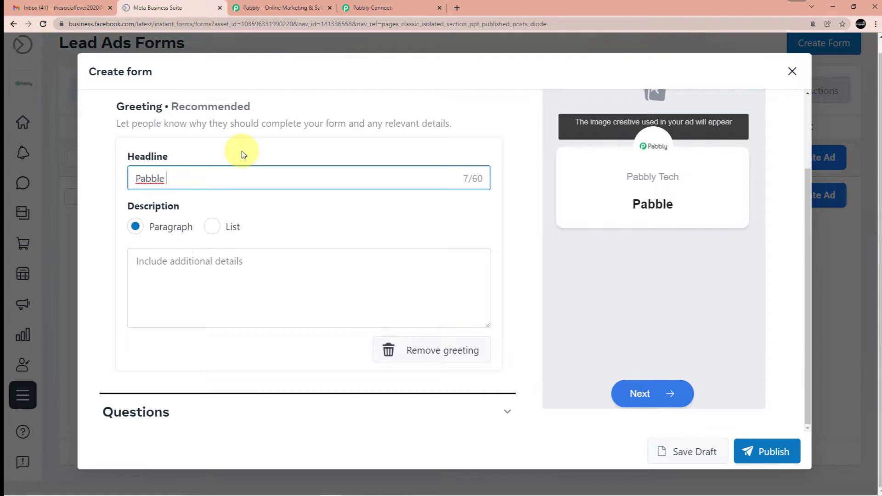
type("Marketing")
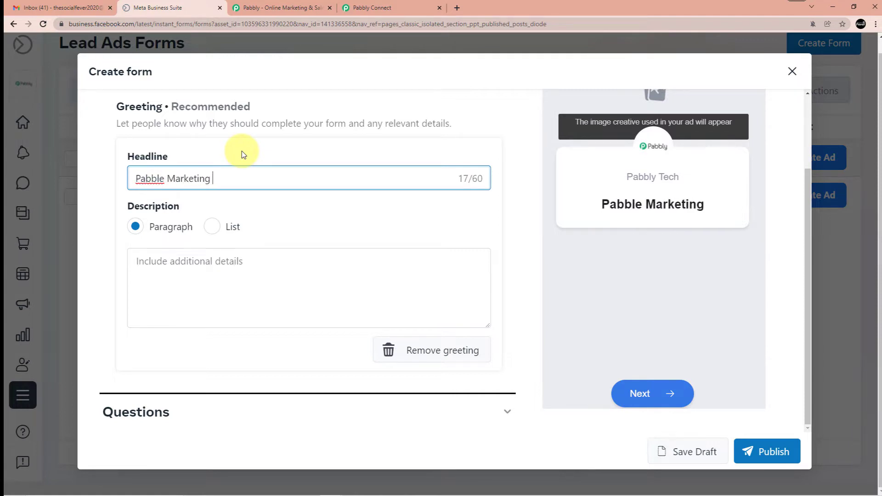
key("Left")
key("Left")
key("Left")
key("Left")
key("Left")
key("Left")
key("Left")
key("Left")
key("Left")
key("Left")
key("Left")
type("y")
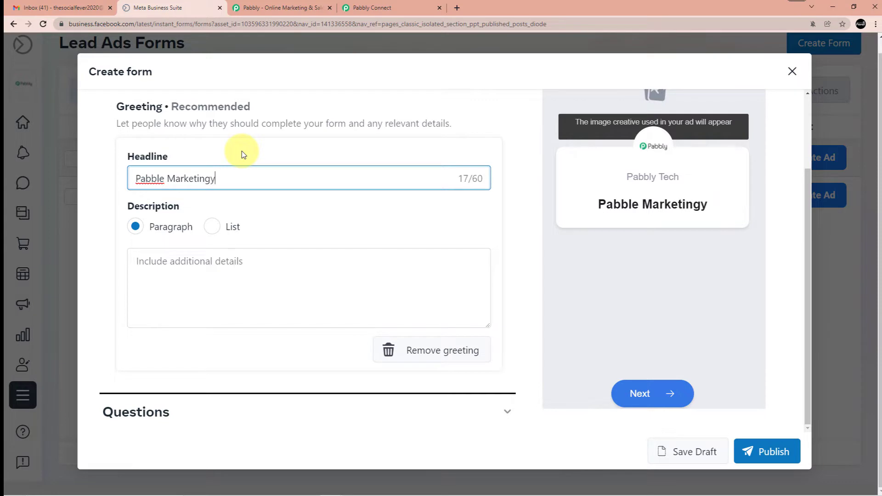
key("BackSpace")
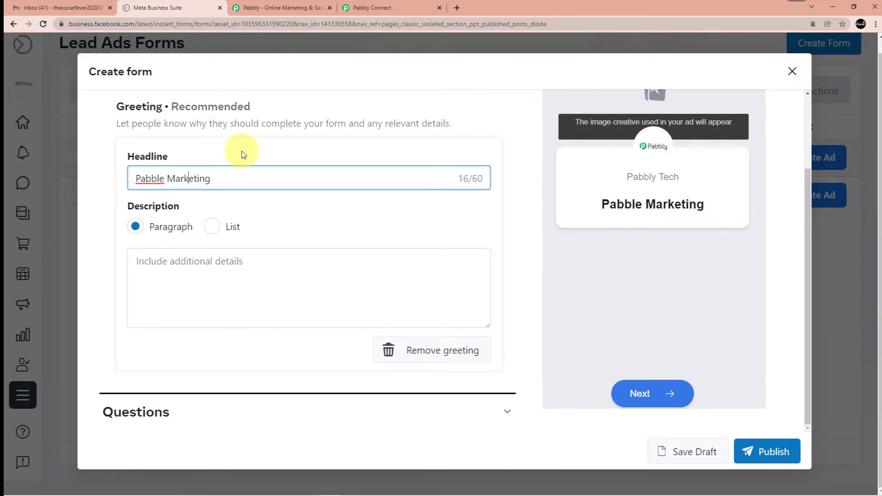
type("y")
key("BackSpace")
key("BackSpace")
type("y")
key("Right")
key("Right")
key("Right")
key("Right")
key("Right")
key("Right")
key("Right")
key("Right")
key("Right")
key("Right")
type("Lead Form")
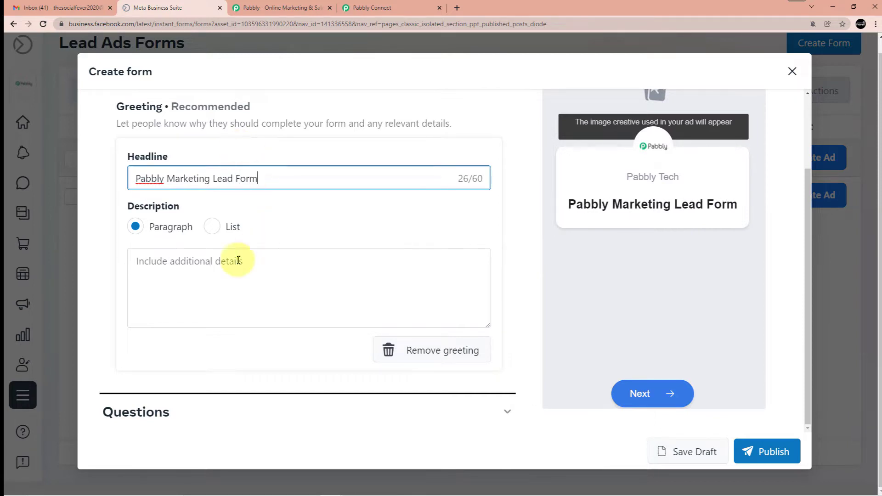
Write the greeting description 'This form is for marketing purposes to capture the lead'
left_click(207, 270)
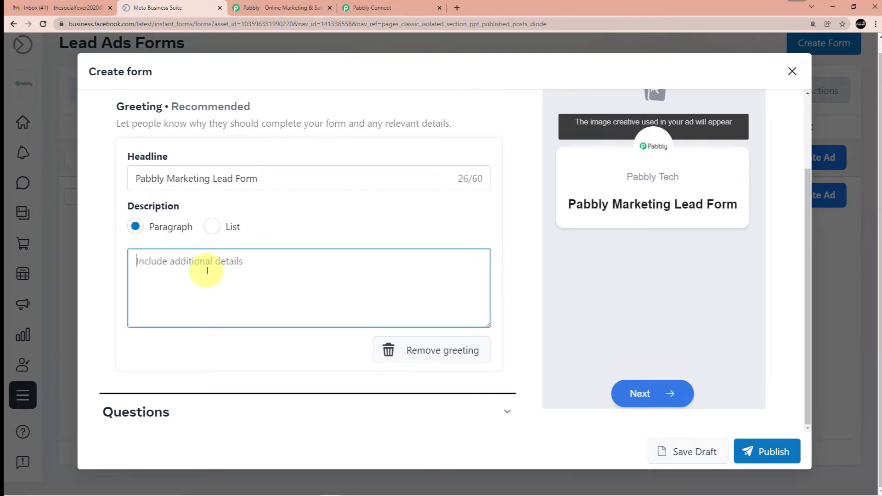
type("Pa")
key("BackSpace")
key("BackSpace")
type("Thi")
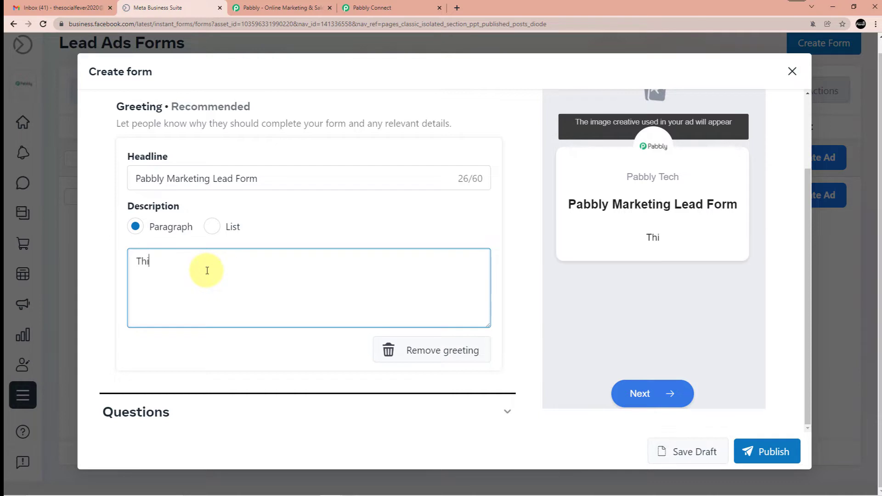
type("s form is for ")
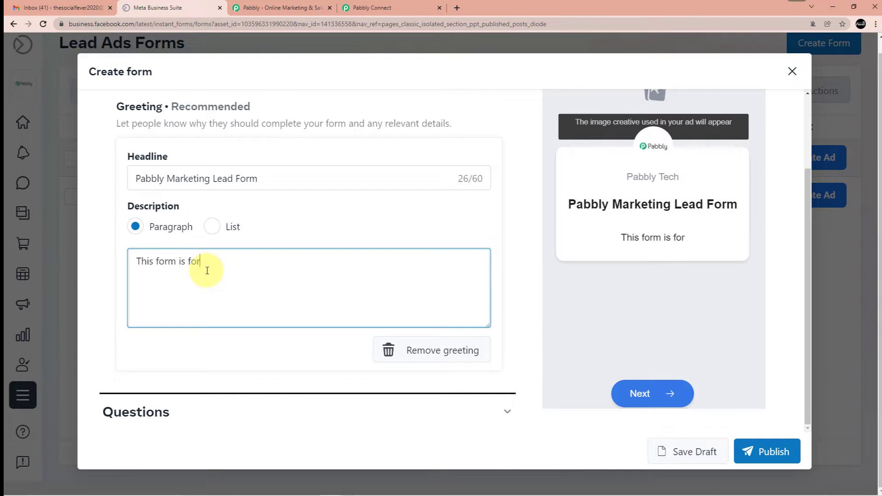
type("mak")
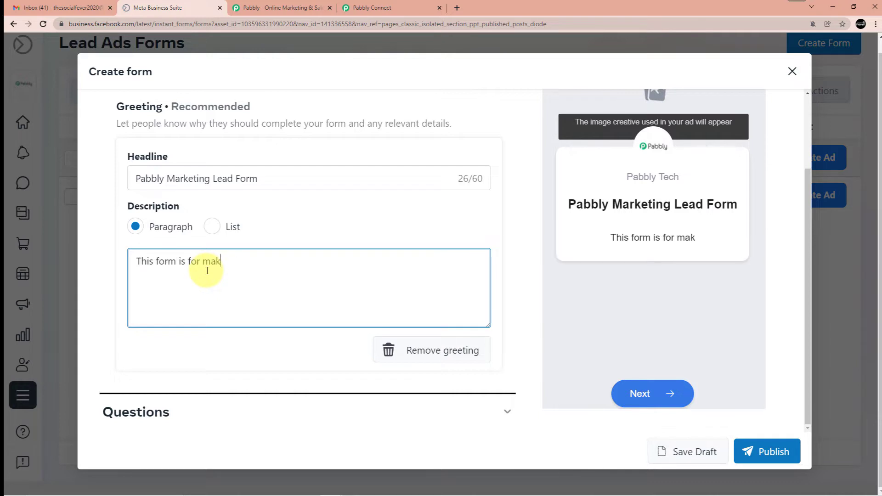
type("eeting purposes ")
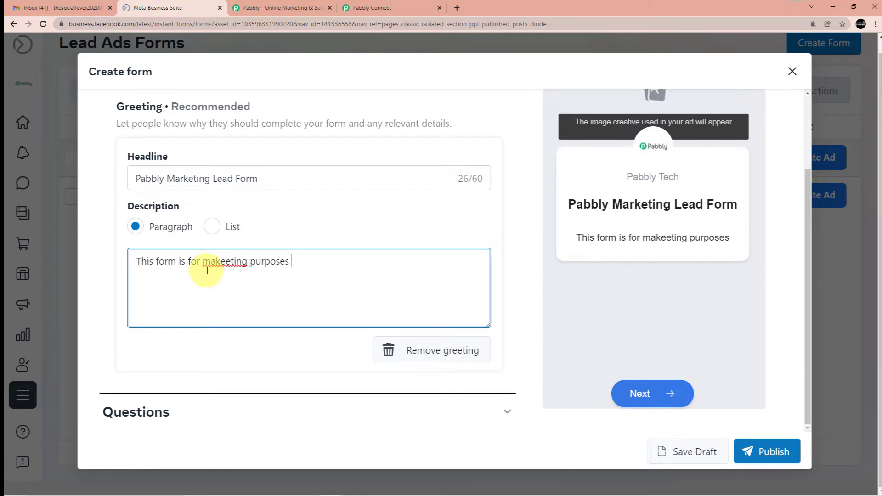
type("to")
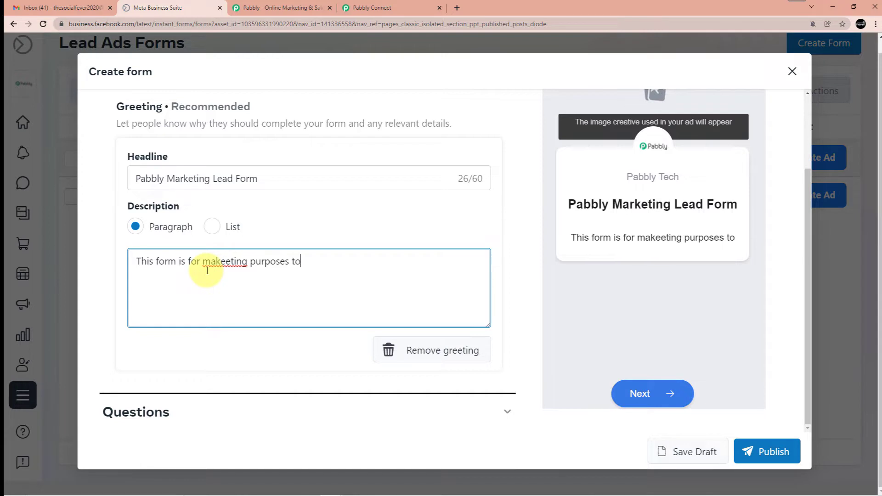
type(" capture the lead")
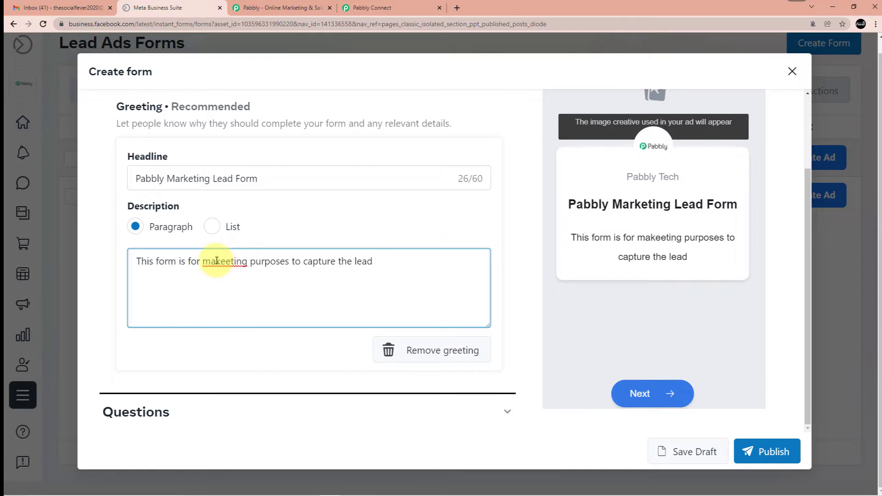
left_click(216, 261)
type("e")
key("BackSpace")
type("r")
left_click(229, 264)
key("BackSpace")
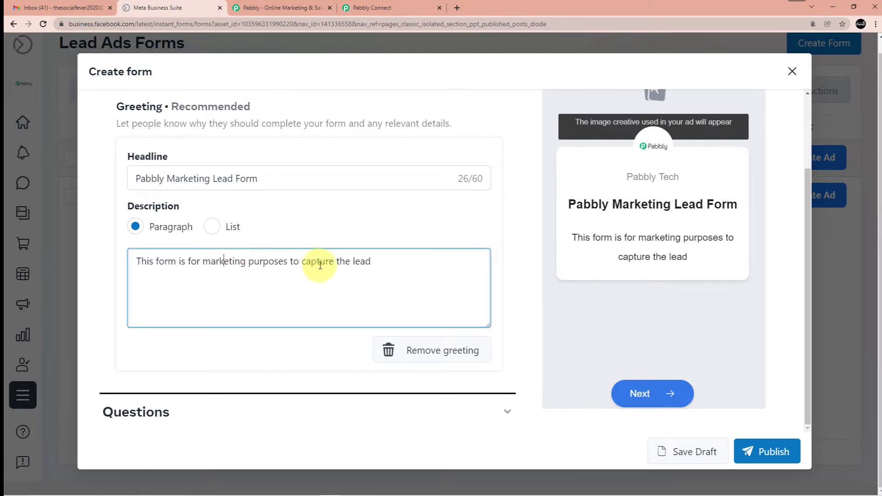
scroll(323, 272, "down", 2)
left_click(213, 343)
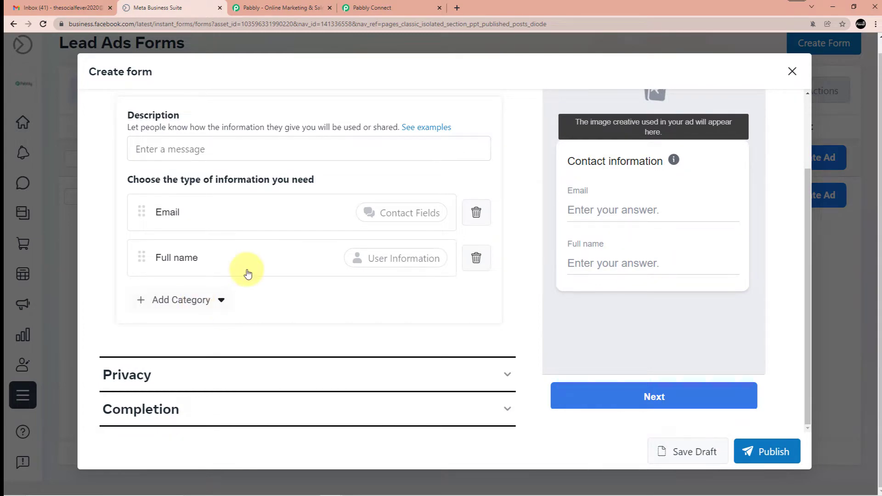
Enter the prefill description 'Please fill the form to continue and know more about our products'
scroll(246, 287, "up", 2)
left_click(206, 241)
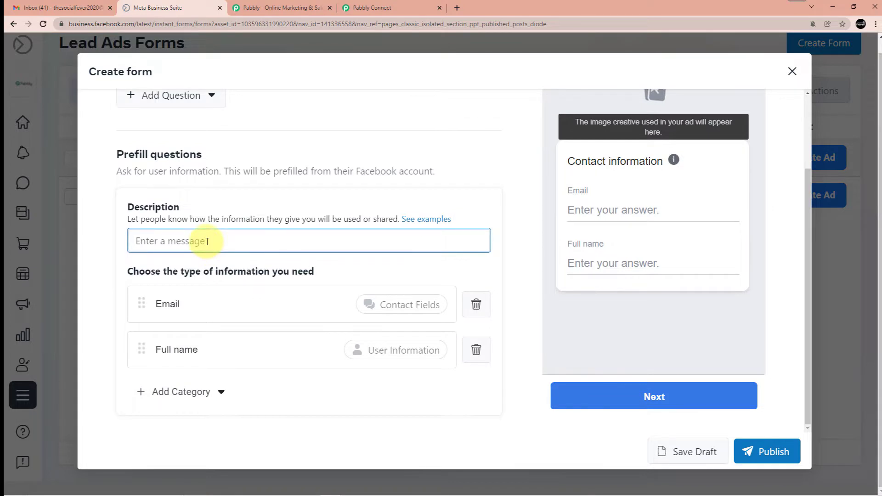
type("Please fi")
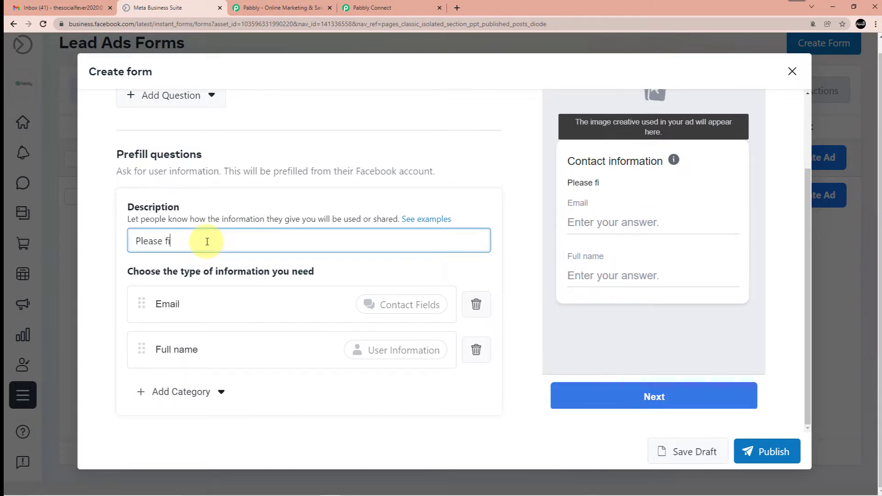
type("ll the form to continue and know more about our produt")
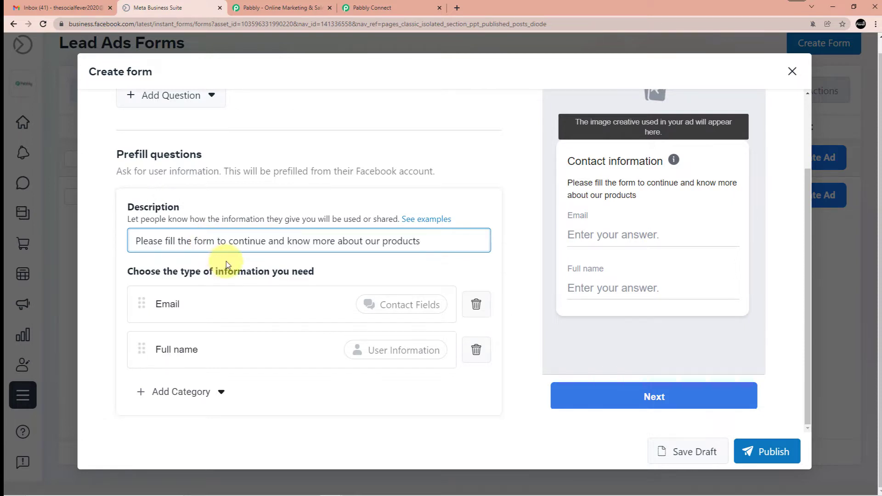
scroll(360, 237, "down", 1)
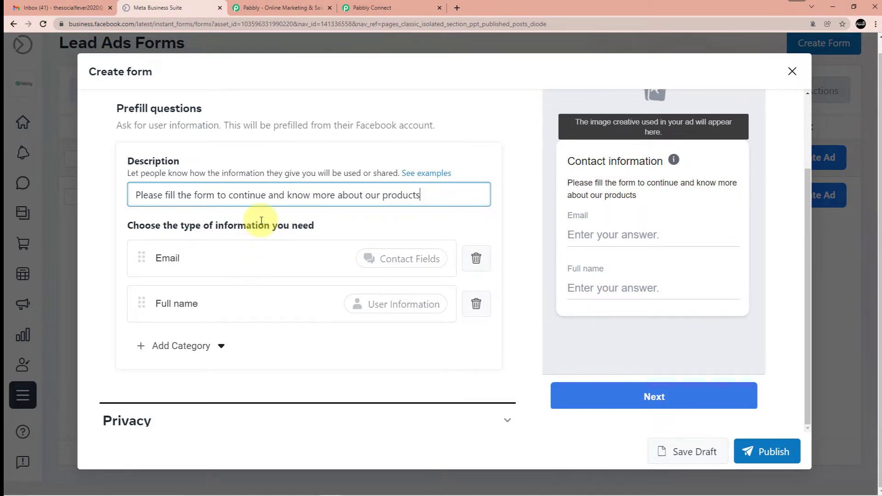
scroll(248, 223, "down", 1)
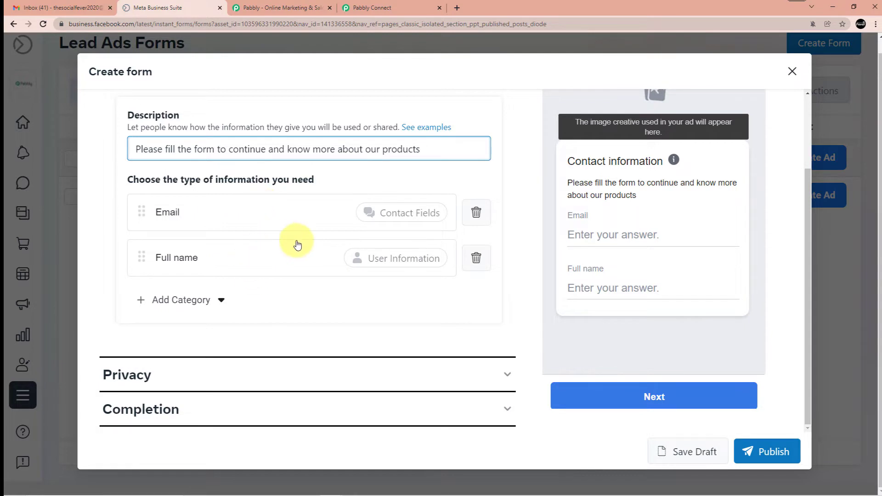
Expand the lead form's Privacy and Completion sections
left_click(289, 376)
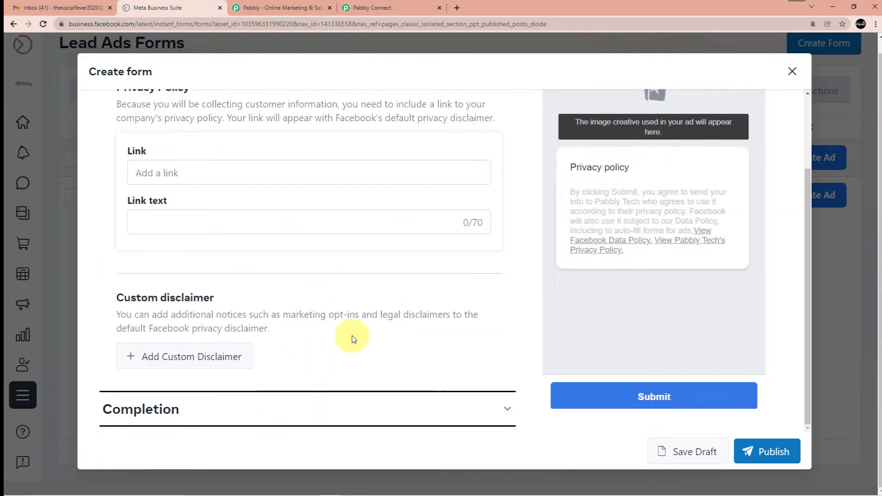
left_click(362, 406)
scroll(359, 310, "up", 3)
scroll(359, 310, "down", 3)
scroll(592, 379, "up", 2)
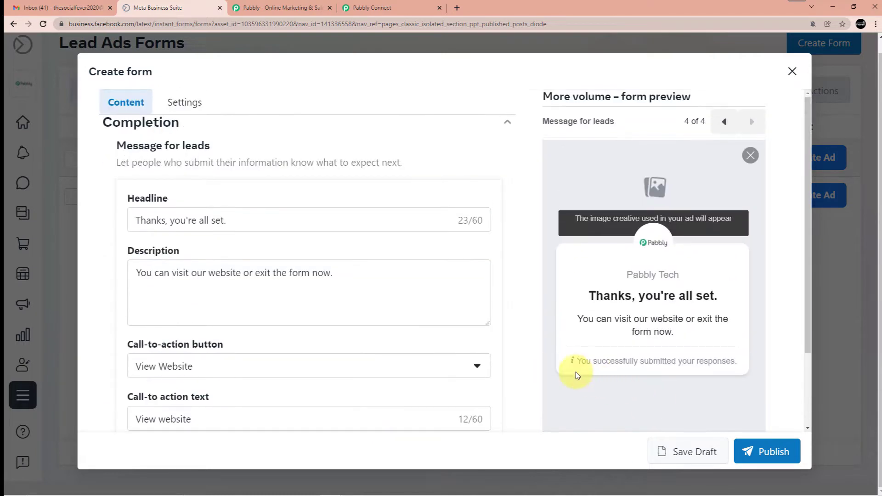
scroll(517, 207, "up", 4)
left_click(377, 8)
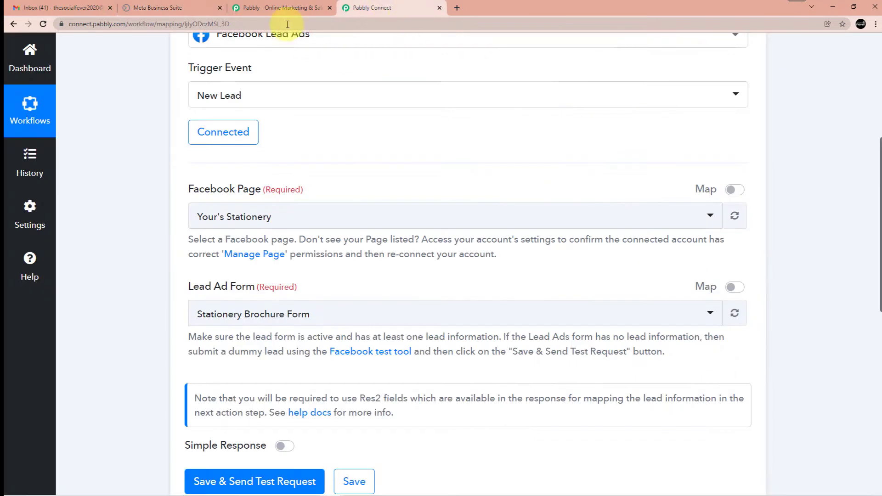
scroll(276, 87, "up", 5)
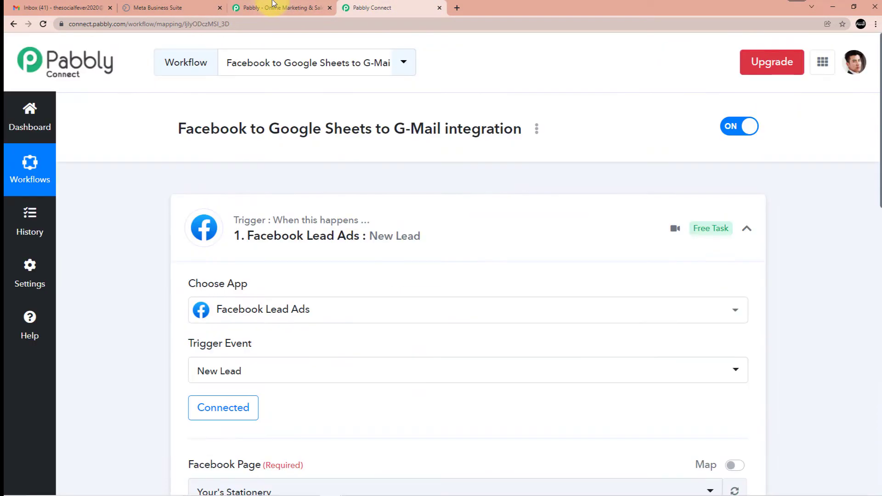
left_click(274, 6)
right_click(119, 24)
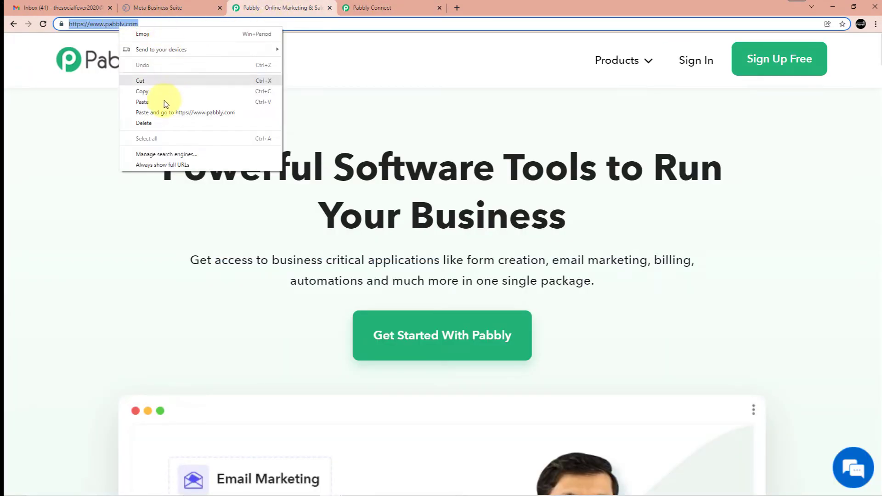
left_click(151, 92)
left_click(156, 6)
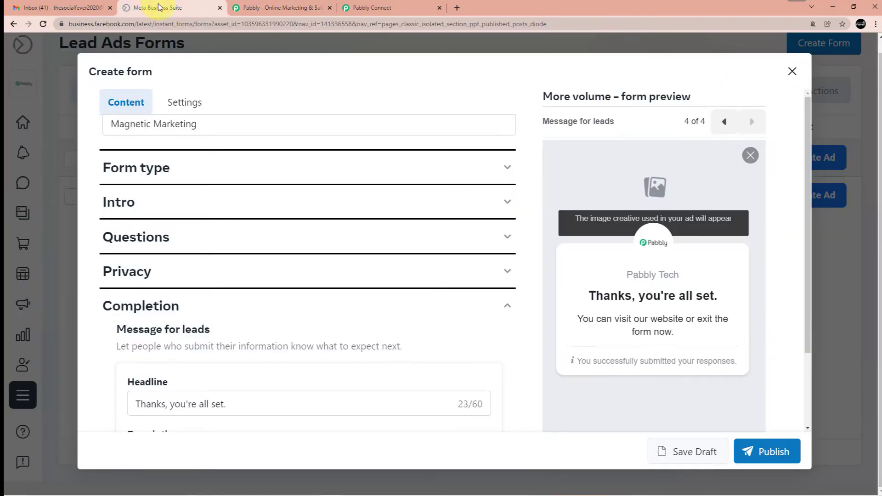
scroll(593, 322, "down", 2)
left_click(767, 451)
left_click(267, 284)
key("ctrl+v")
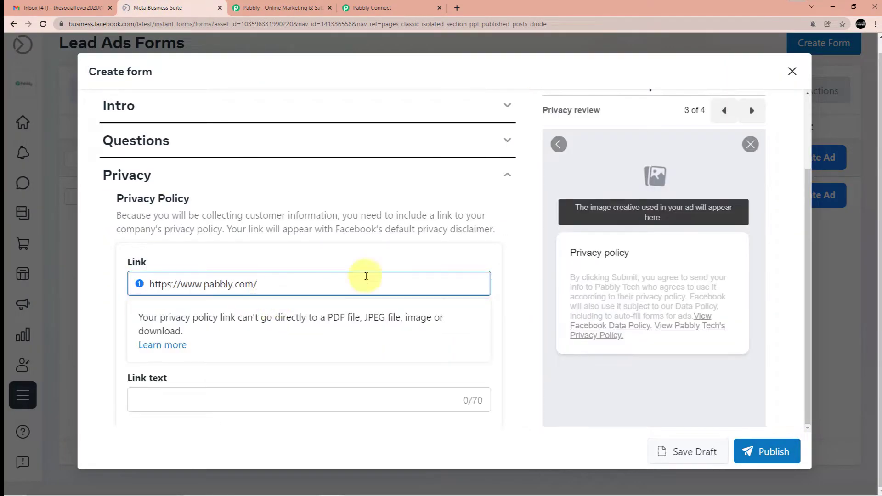
left_click(773, 453)
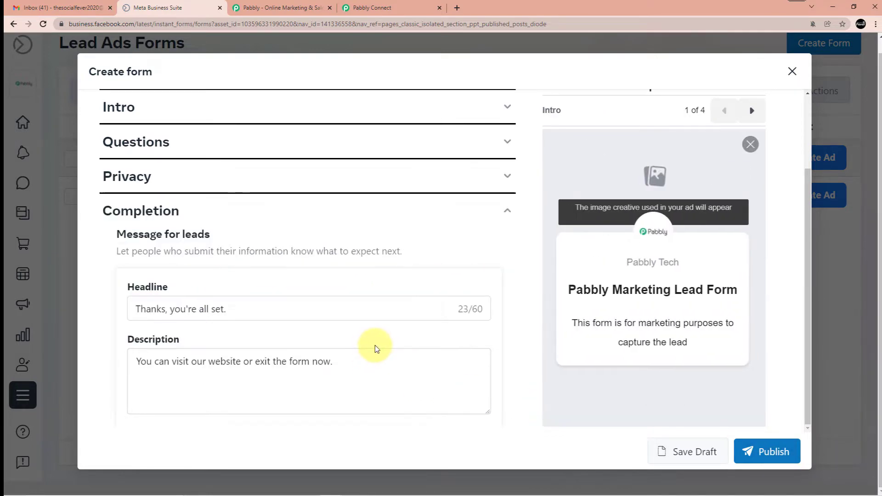
Go to the flagged invalid website URL field and keep View Website as call-to-action
left_click(577, 153)
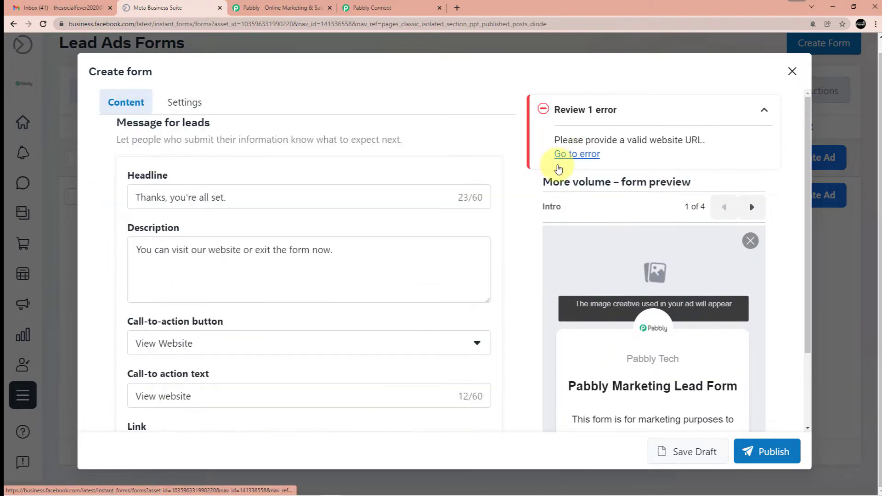
scroll(246, 254, "up", 1)
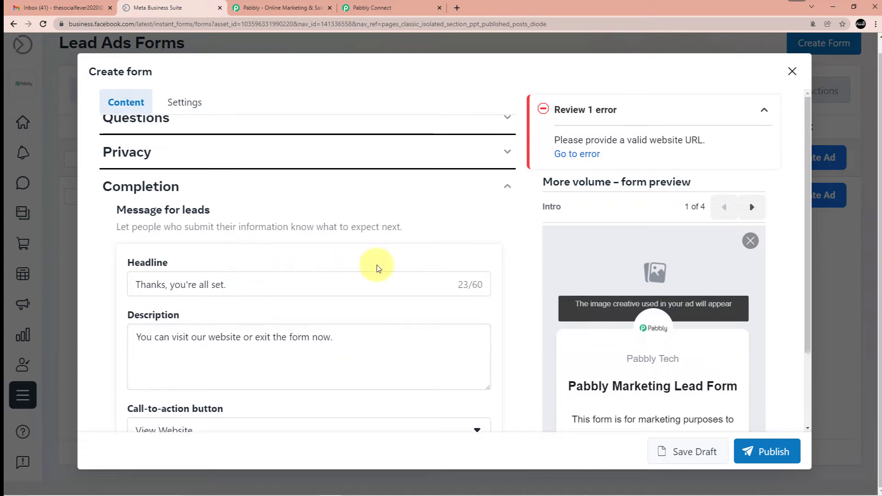
left_click(582, 158)
left_click(220, 343)
left_click(240, 340)
Paste the URL as the completion link, publish Magnetic Marketing, and open its test form
scroll(239, 339, "down", 1)
left_click(171, 398)
key("ctrl+v")
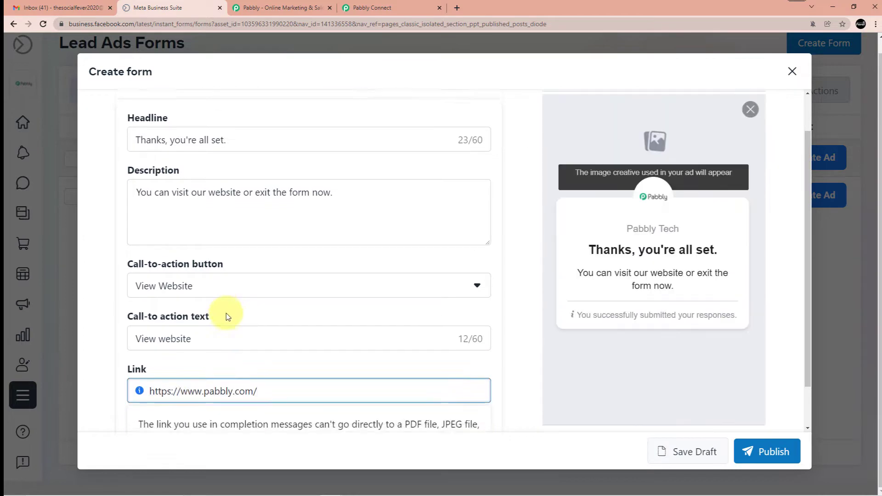
scroll(239, 314, "down", 1)
left_click(781, 455)
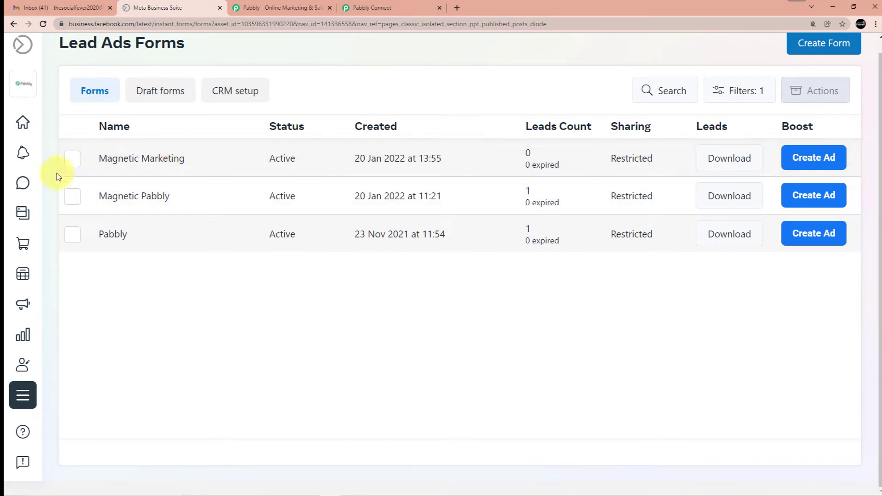
left_click(73, 164)
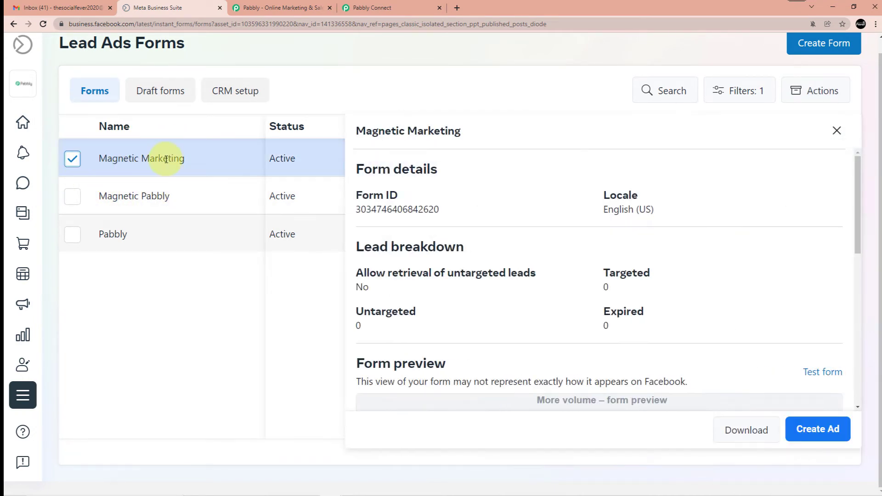
left_click(819, 374)
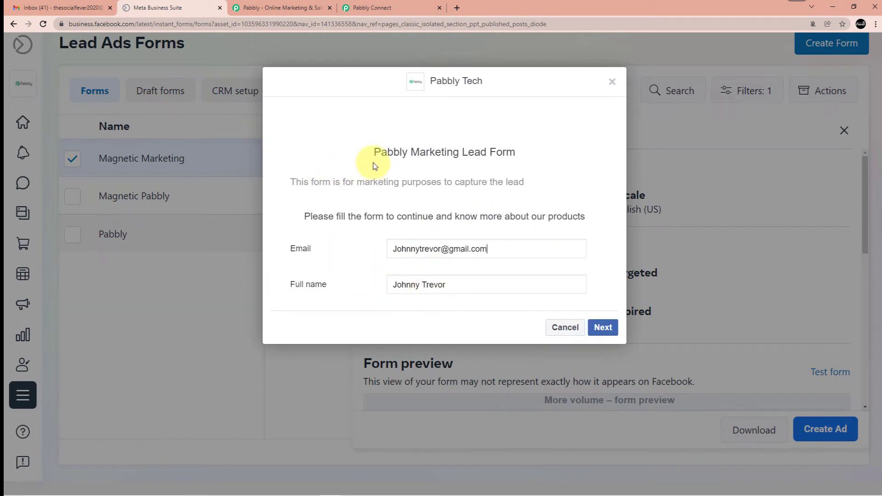
Select Pabbly Tech as the trigger's Facebook Page by searching 'pab'
left_click(270, 8)
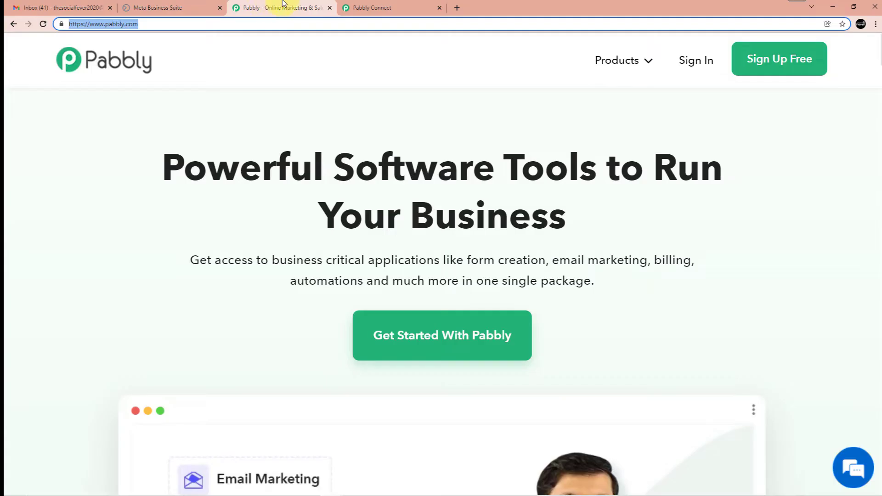
left_click(367, 8)
scroll(358, 205, "down", 3)
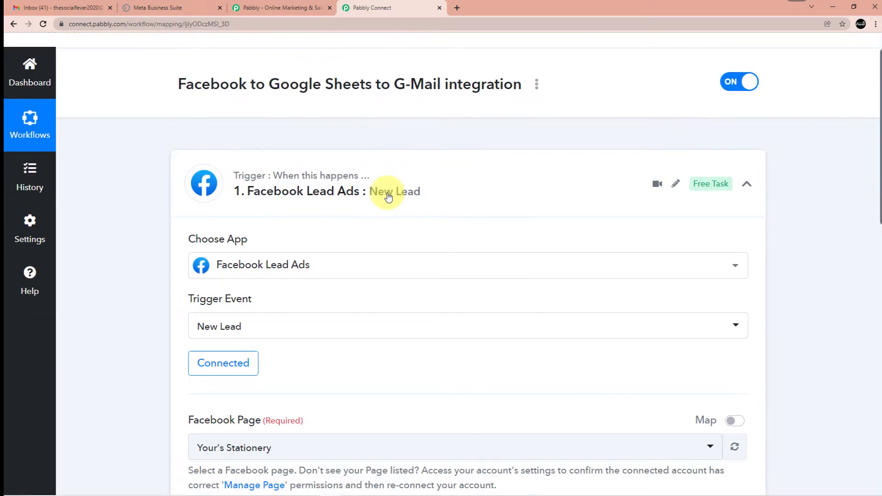
scroll(385, 247, "down", 3)
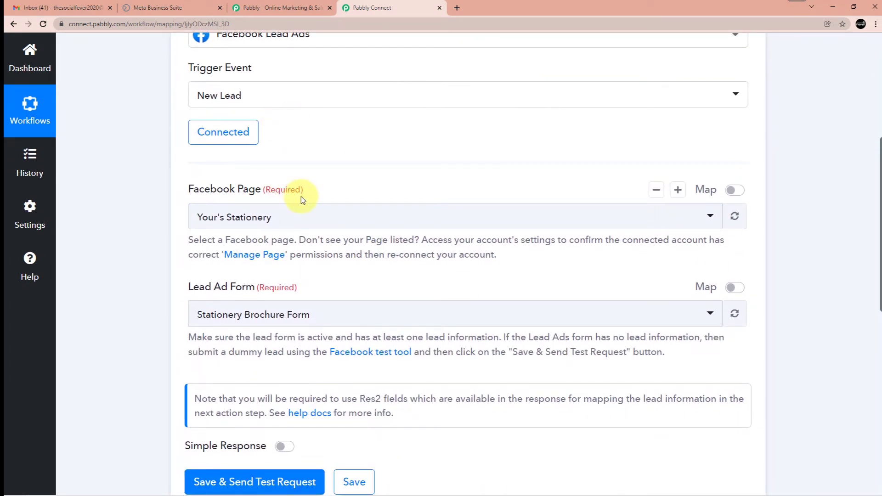
scroll(437, 308, "down", 4)
scroll(343, 346, "up", 5)
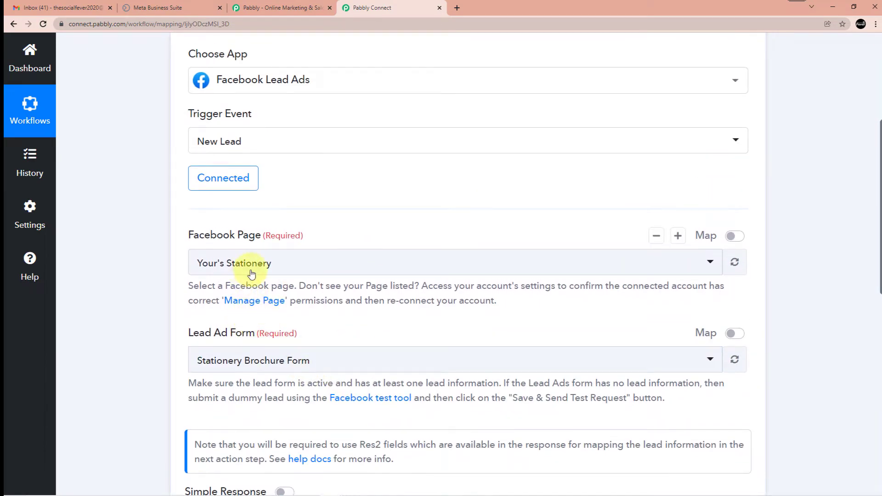
left_click(169, 4)
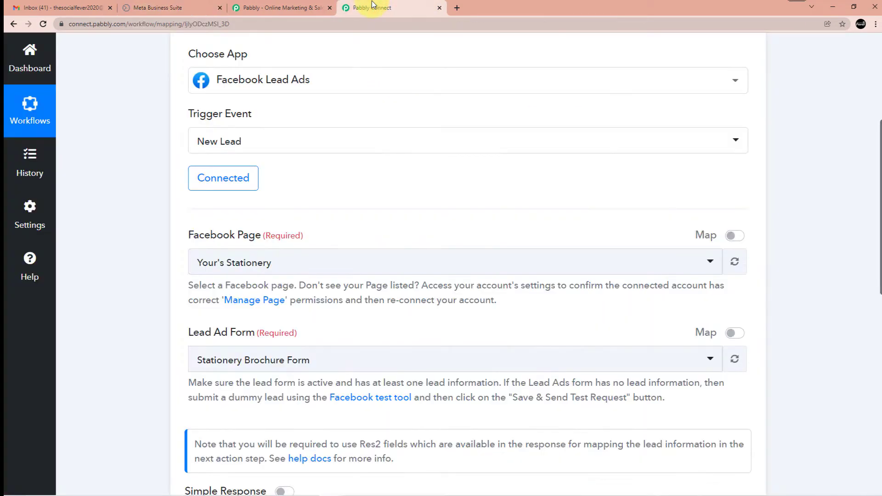
scroll(400, 88, "down", 1)
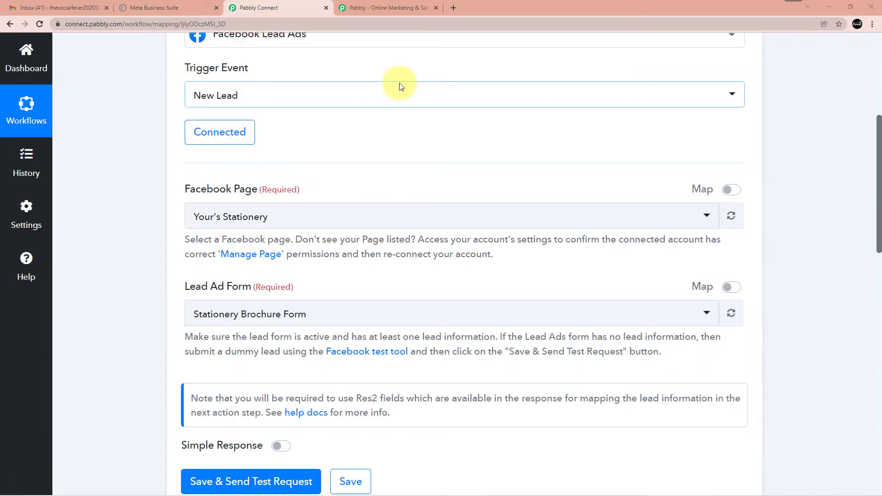
left_click(499, 223)
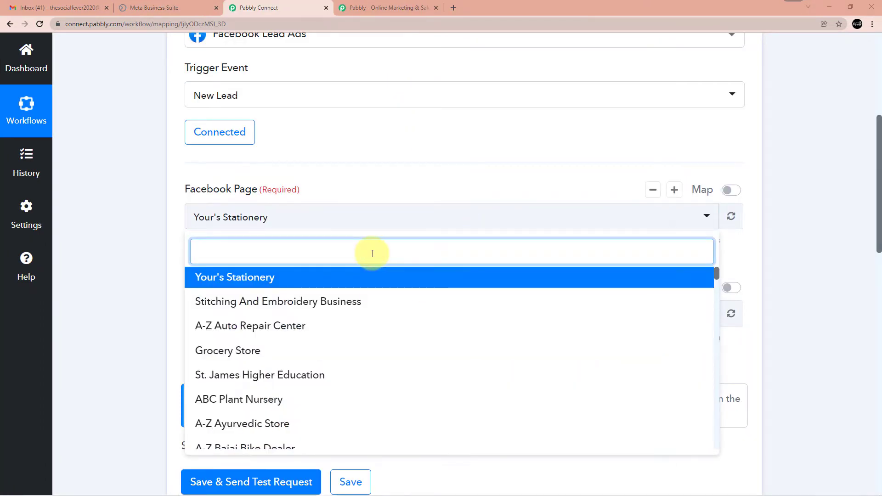
type("pabl")
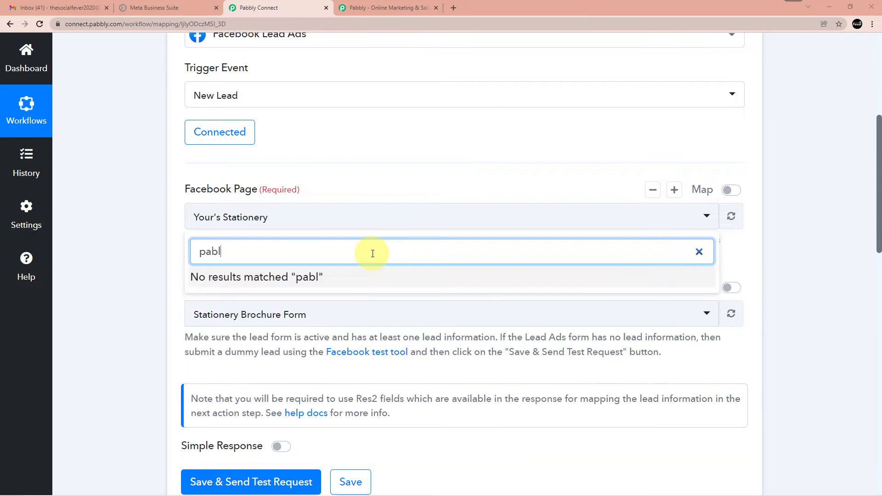
key("BackSpace")
key("BackSpace")
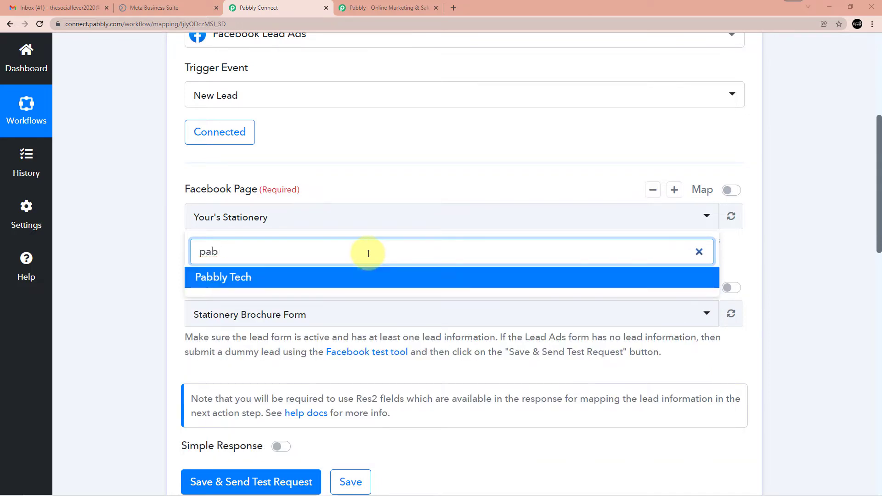
left_click(270, 279)
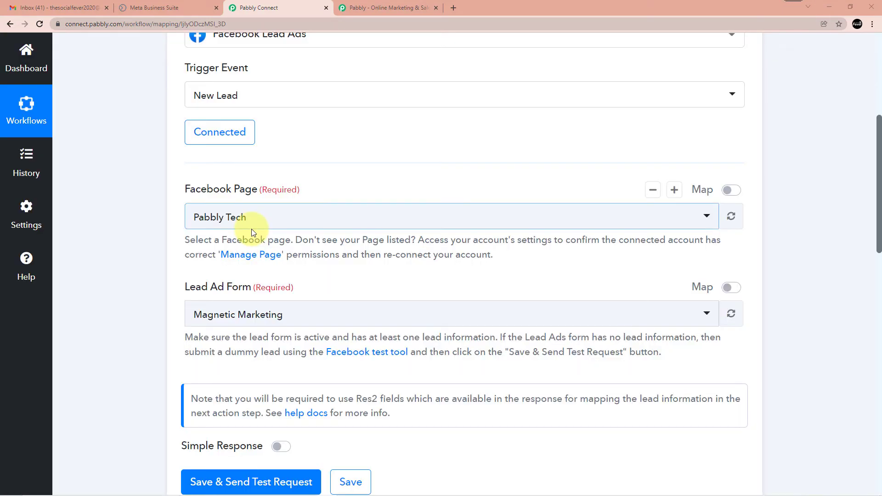
Choose Magnetic Marketing as the Lead Ad Form
left_click(316, 320)
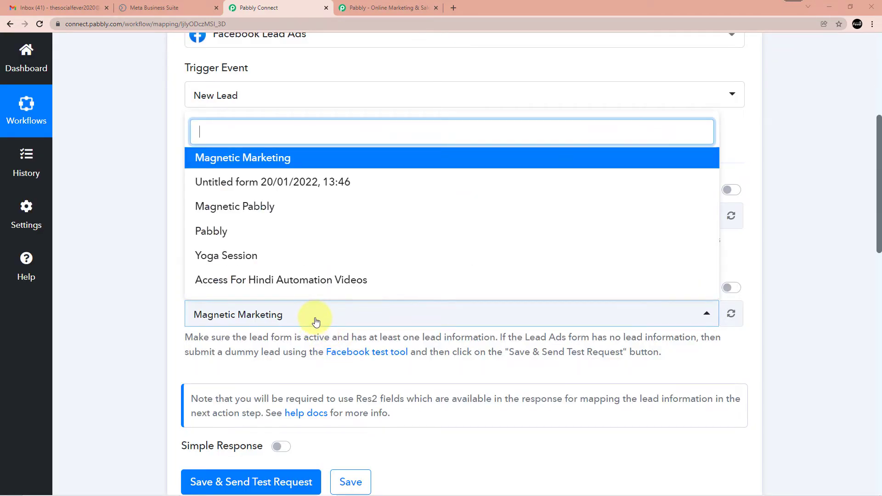
left_click(274, 158)
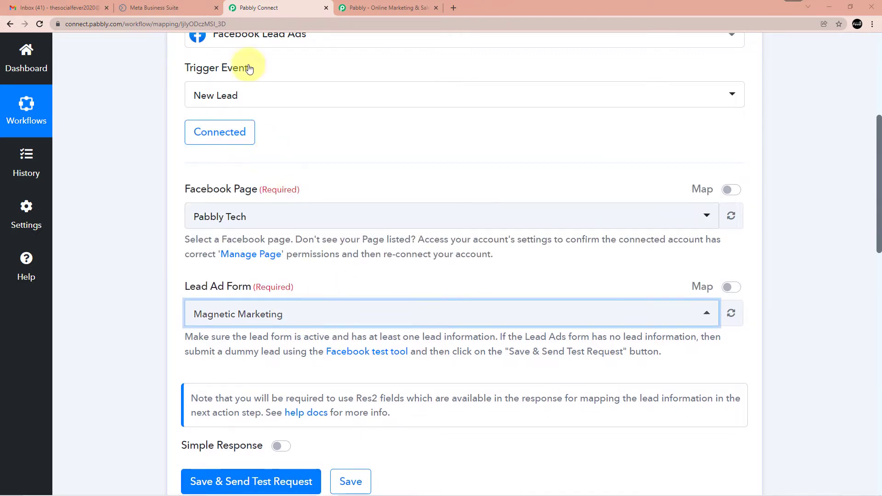
left_click(154, 7)
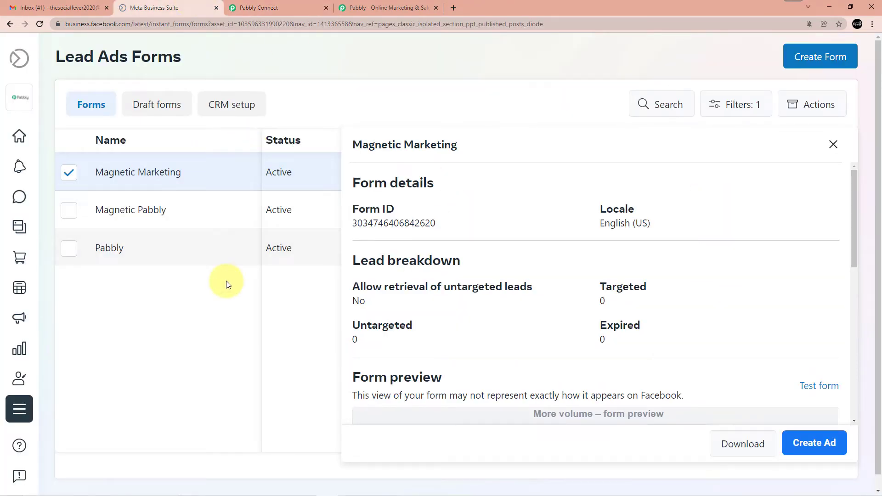
Reopen the Magnetic Marketing form details and launch its test form
left_click(833, 145)
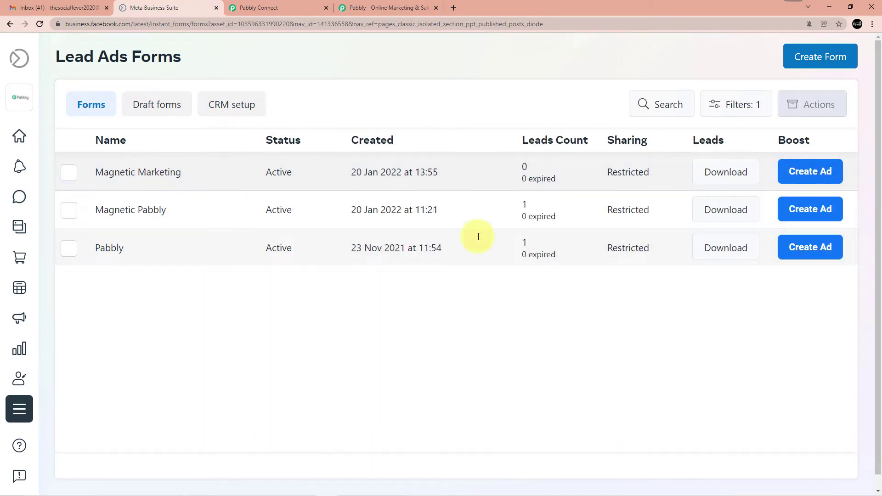
left_click(140, 173)
double_click(139, 173)
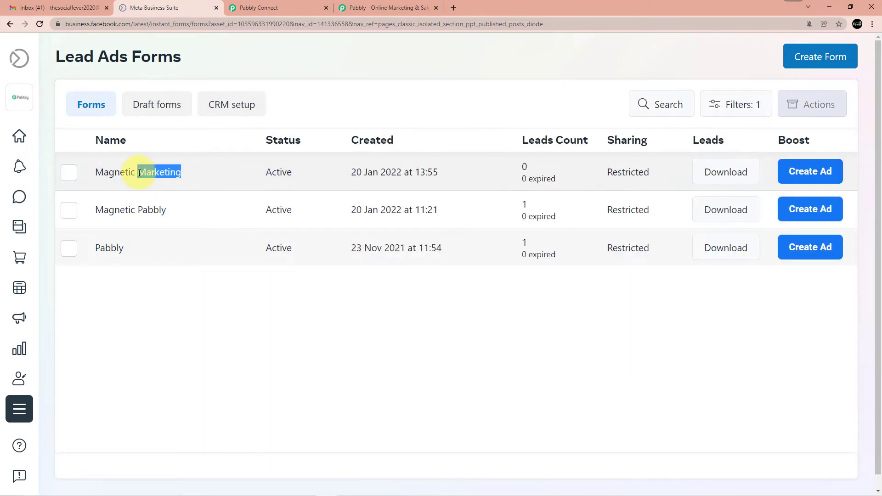
left_click(124, 172)
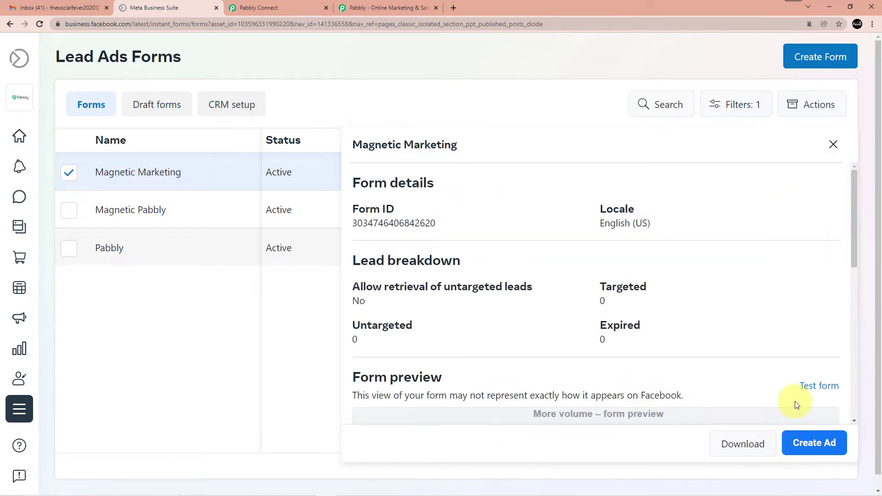
left_click(817, 388)
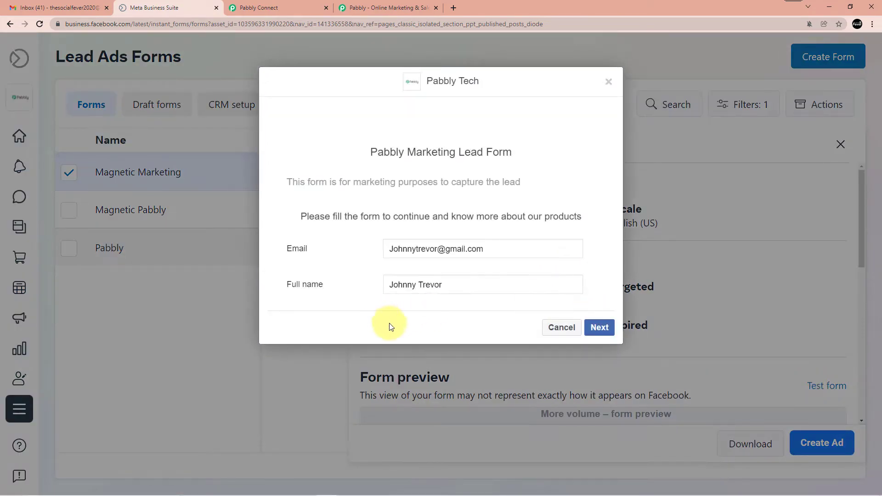
Replace the prefilled Email and Full name with the tester's new address and name
triple_click(444, 248)
triple_click(417, 282)
key("BackSpace")
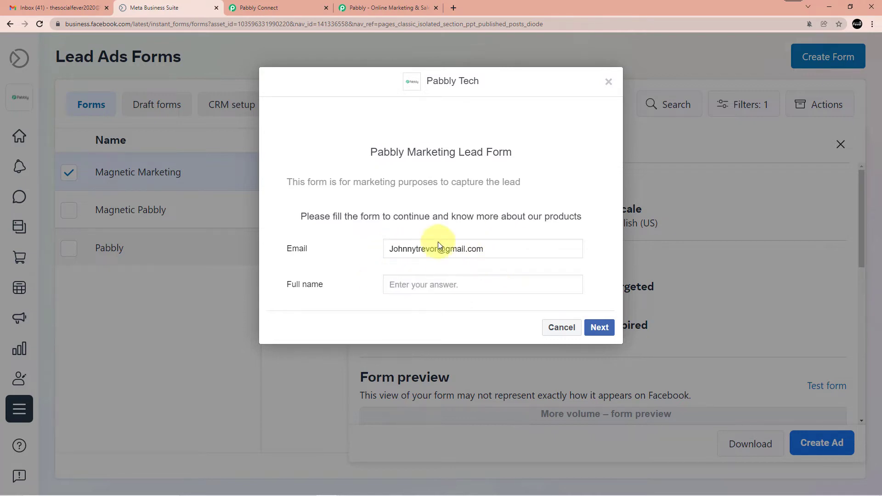
triple_click(484, 247)
key("BackSpace")
type("Arpit")
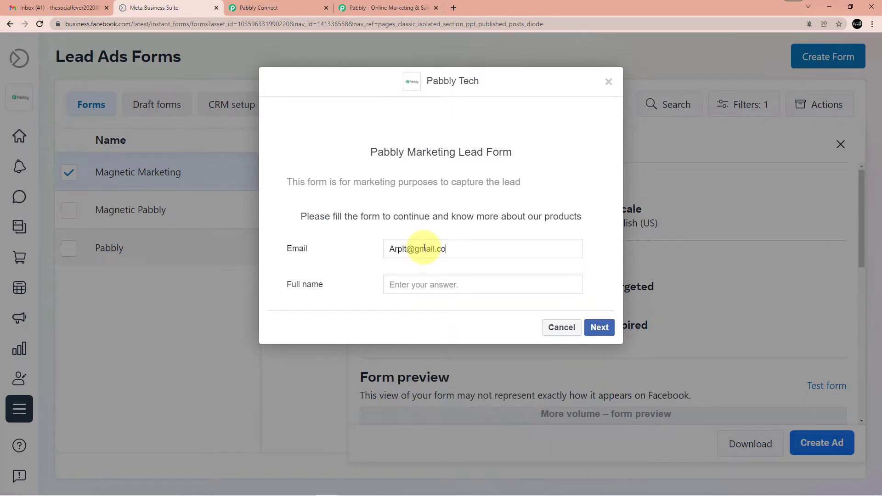
left_click(408, 279)
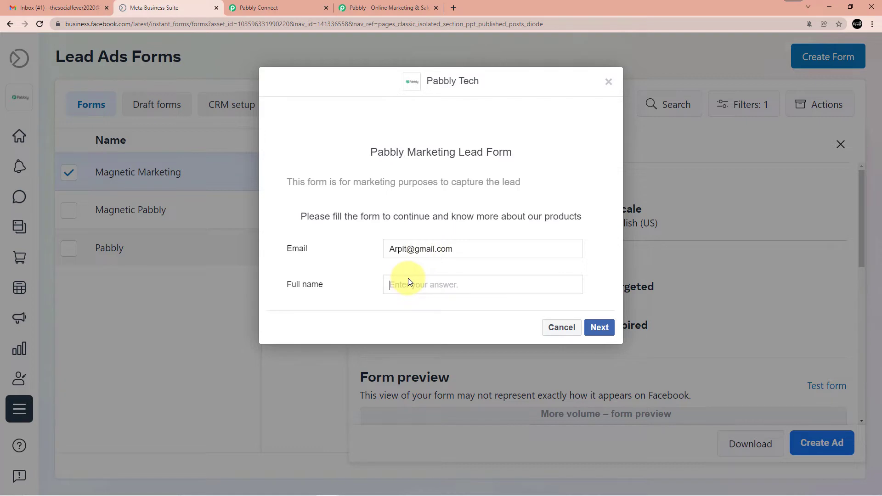
type("ma")
Submit the test lead through Next and Submit
left_click(600, 327)
left_click(592, 254)
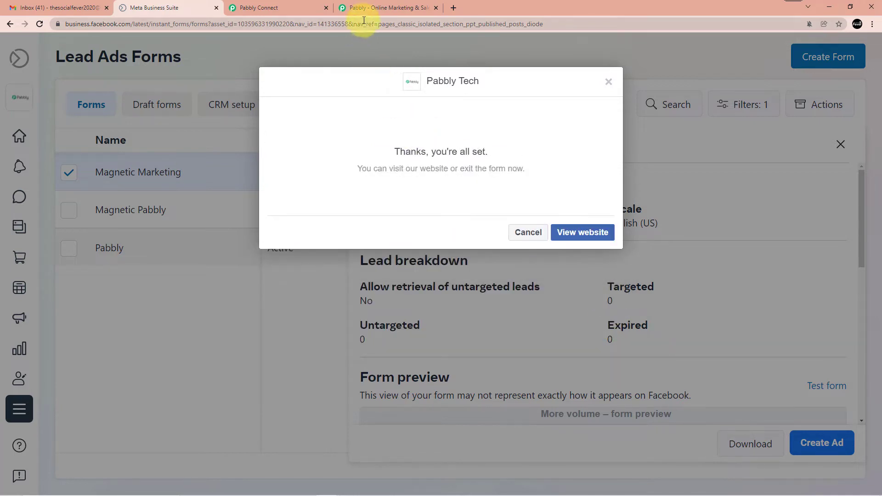
left_click(299, 6)
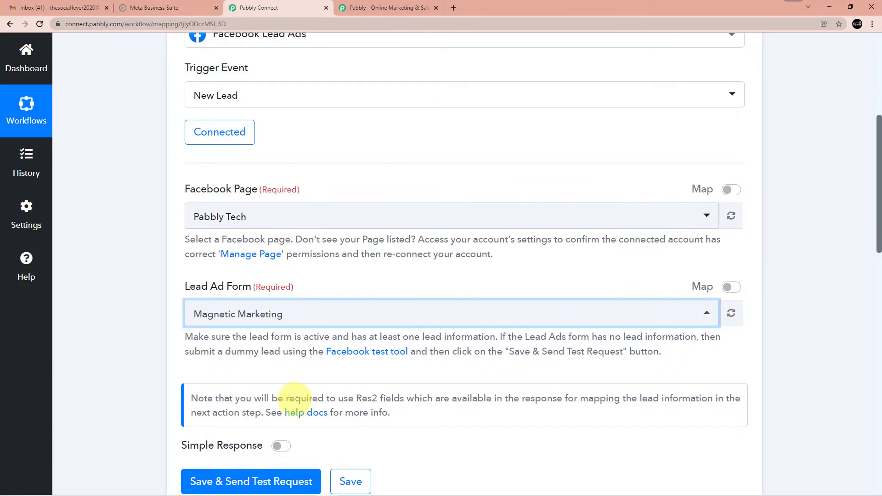
Send the test request, review the Res1/Res2 lead response, then cancel Meta's Thanks dialog
left_click(272, 473)
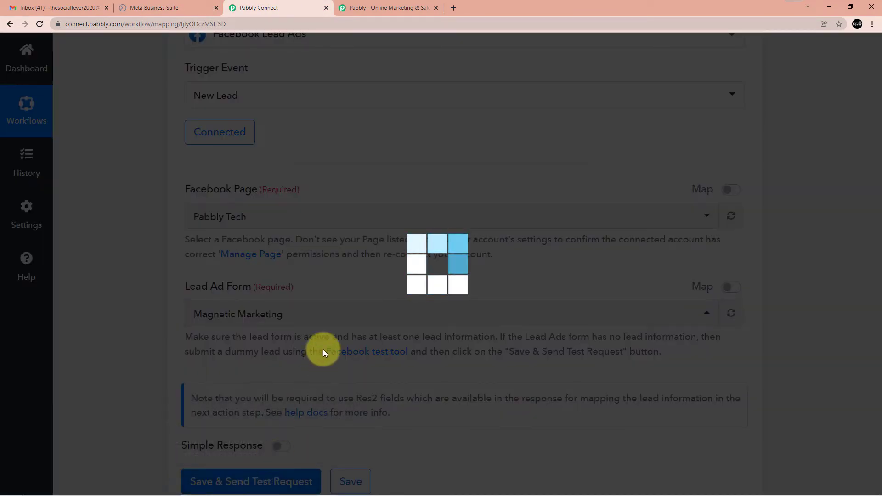
scroll(374, 280, "down", 4)
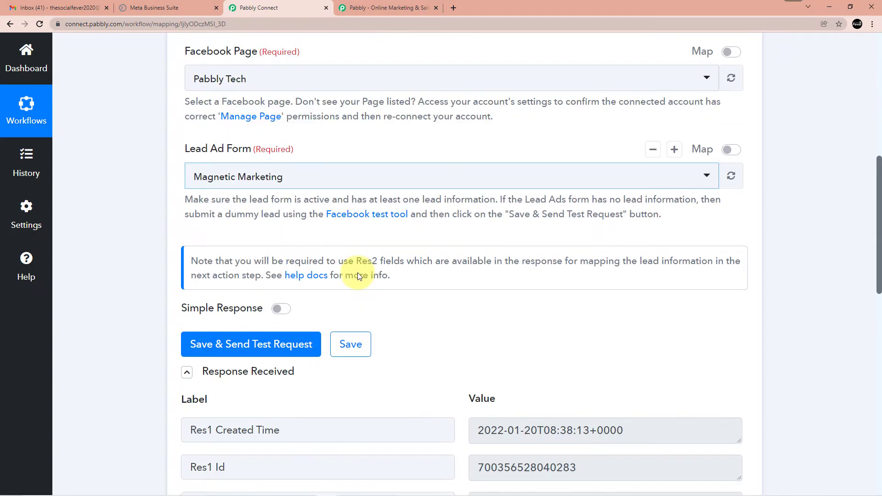
scroll(403, 256, "down", 7)
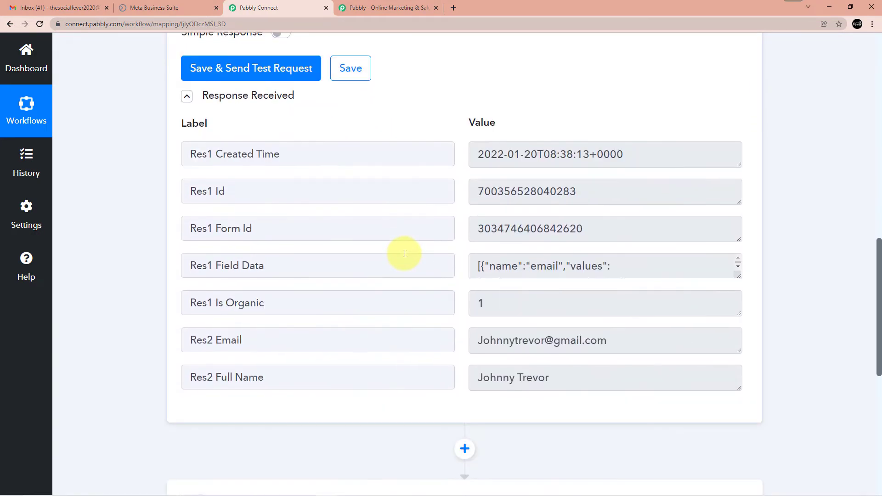
scroll(454, 302, "up", 2)
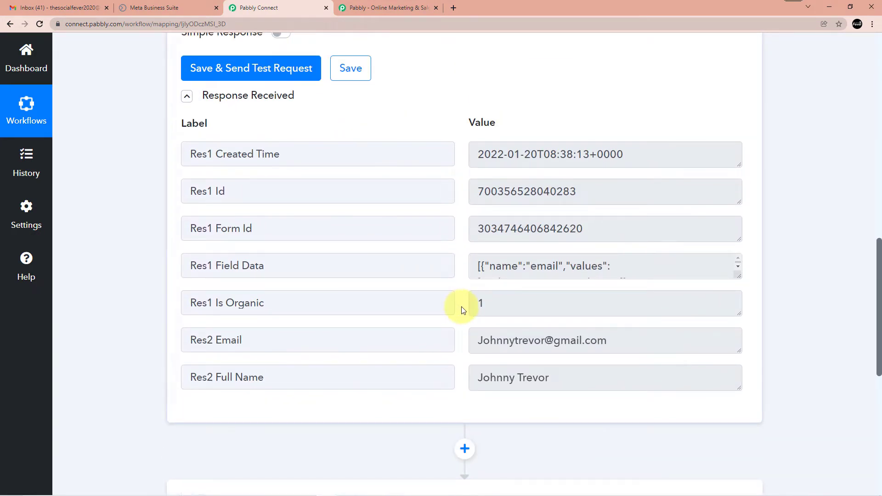
scroll(498, 314, "down", 1)
scroll(500, 314, "up", 2)
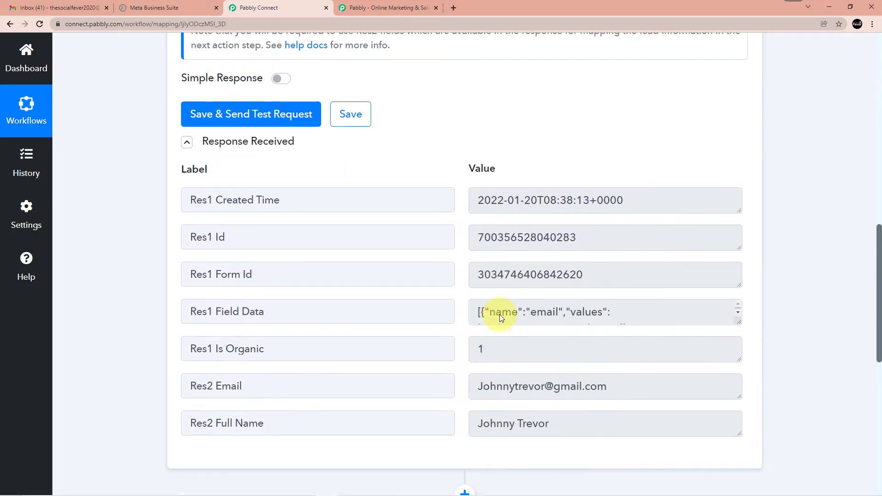
scroll(344, 240, "up", 4)
scroll(344, 241, "up", 1)
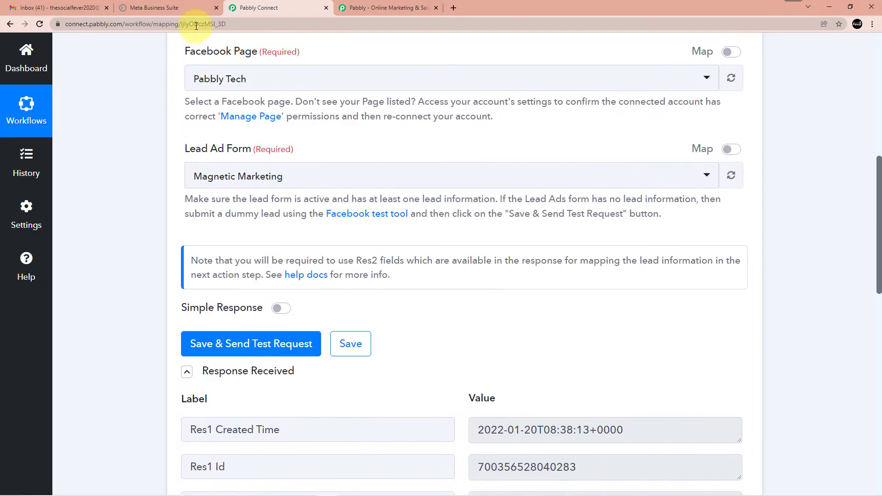
left_click(170, 8)
left_click(531, 228)
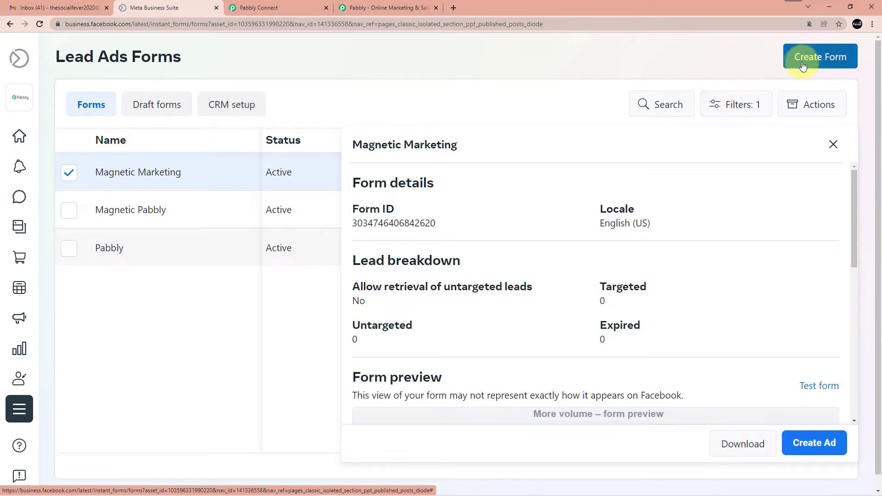
Open the test form again and replace the prefilled e-mail with a new address
left_click(819, 385)
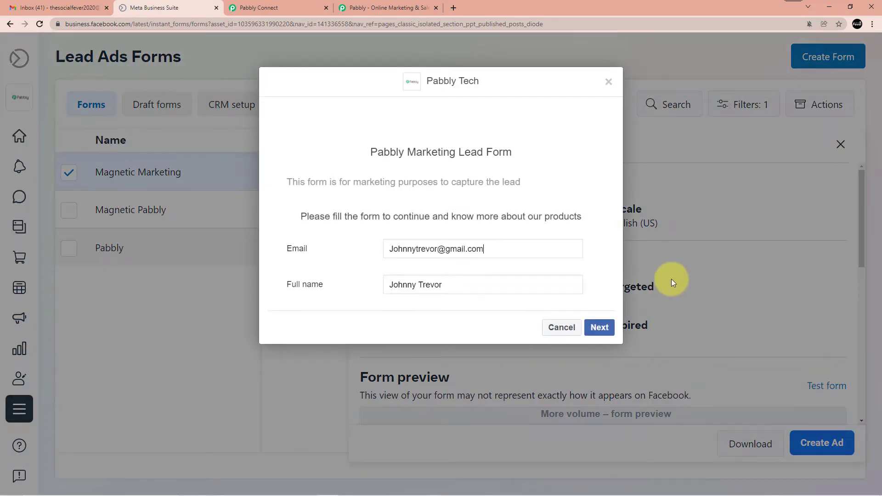
left_click_drag(486, 249, 402, 250)
key("BackSpace")
key("BackSpace")
key("BackSpace")
key("BackSpace")
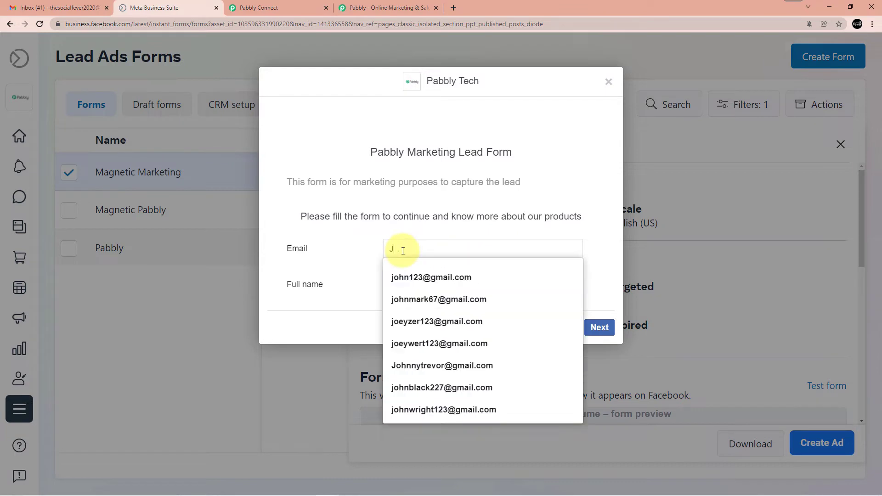
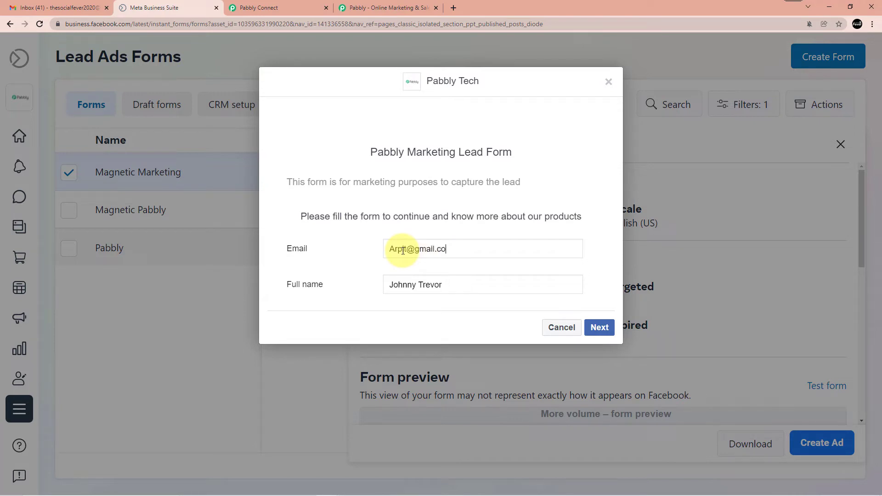
Enter a new full name and submit the second test lead
left_click_drag(445, 285, 401, 284)
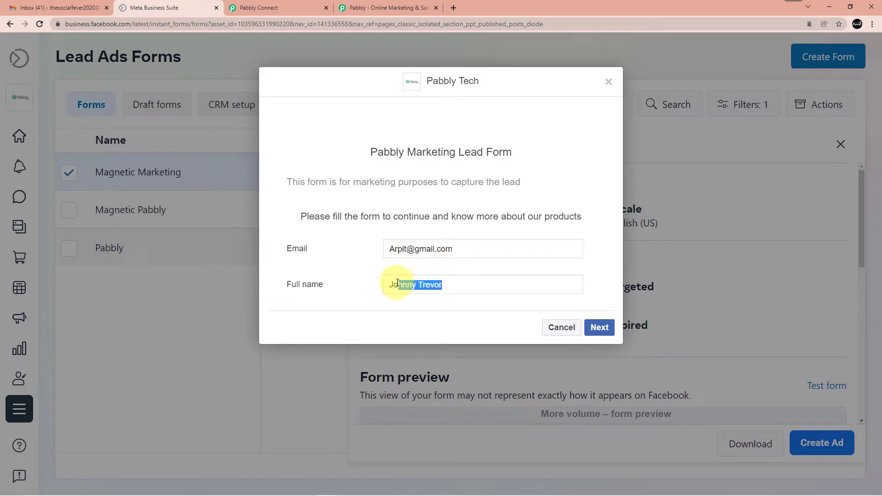
key("BackSpace")
key("BackSpace")
key("BackSpace")
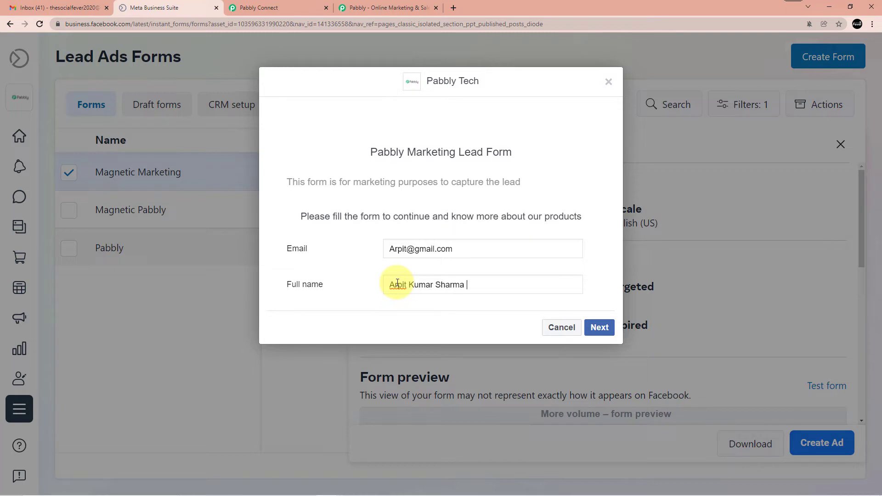
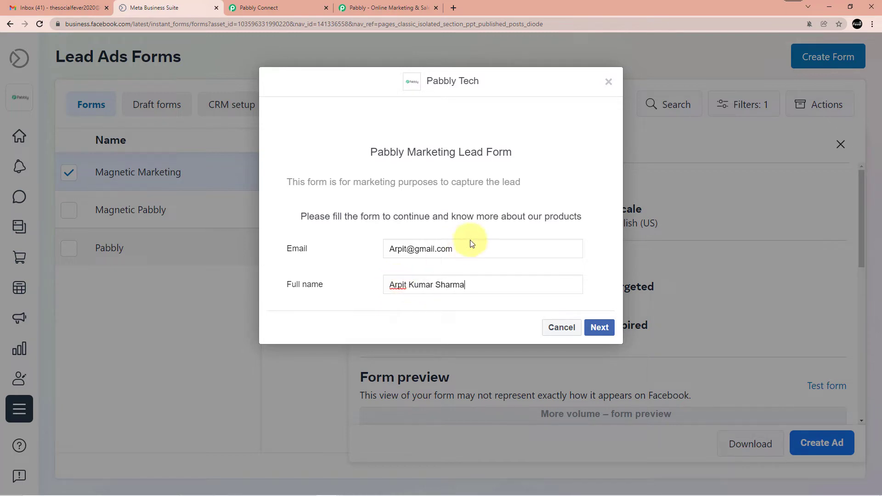
left_click(605, 332)
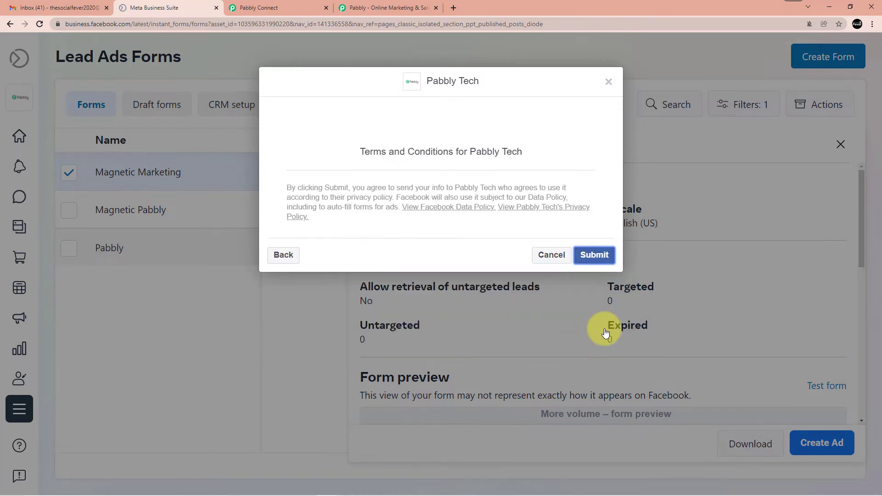
left_click(594, 256)
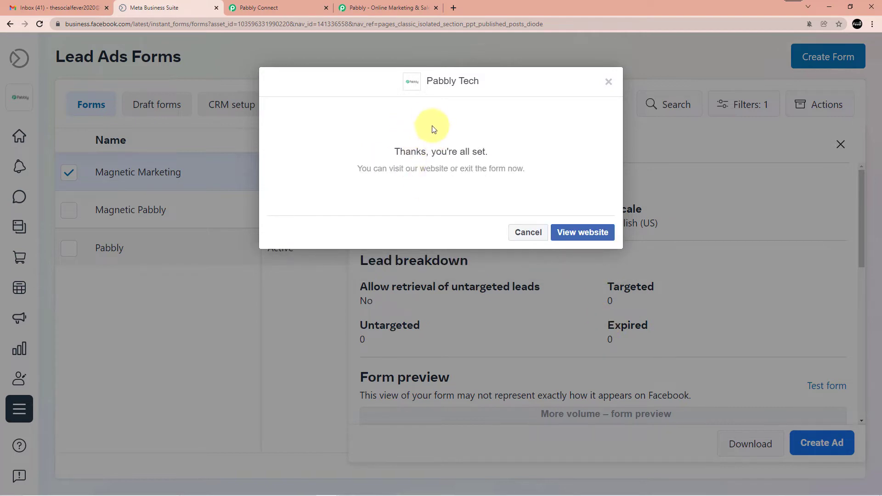
left_click(258, 7)
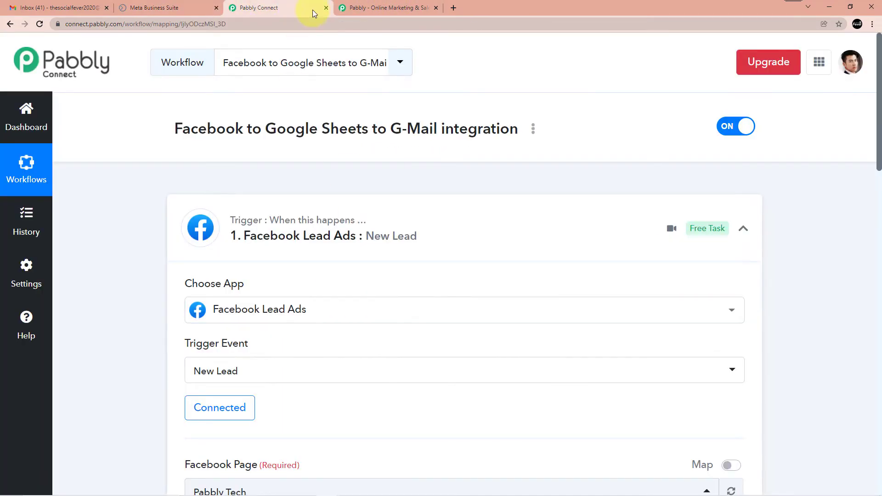
Re-send the trigger test request and review the fresh lead response
scroll(289, 248, "down", 9)
left_click(291, 344)
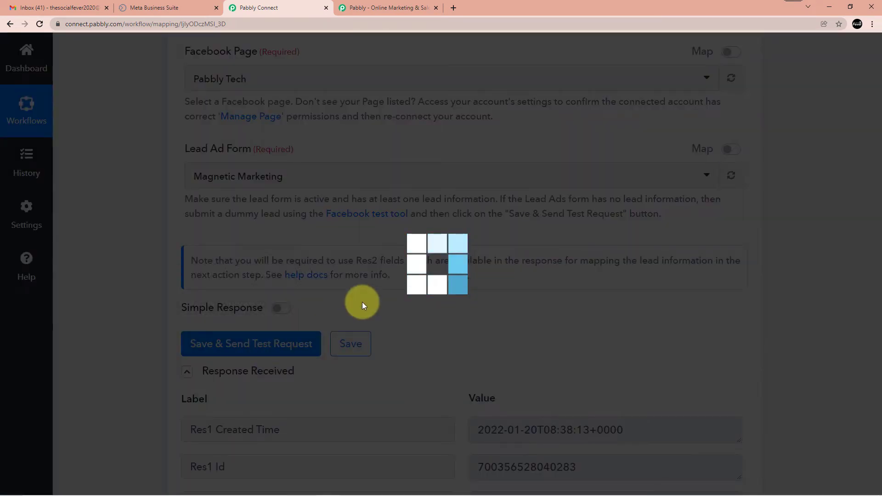
scroll(451, 293, "down", 1)
scroll(451, 289, "down", 5)
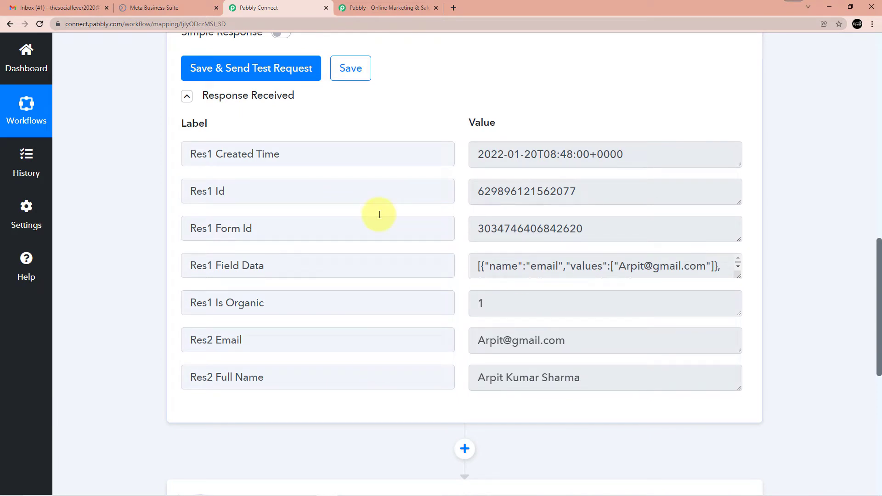
scroll(378, 215, "up", 8)
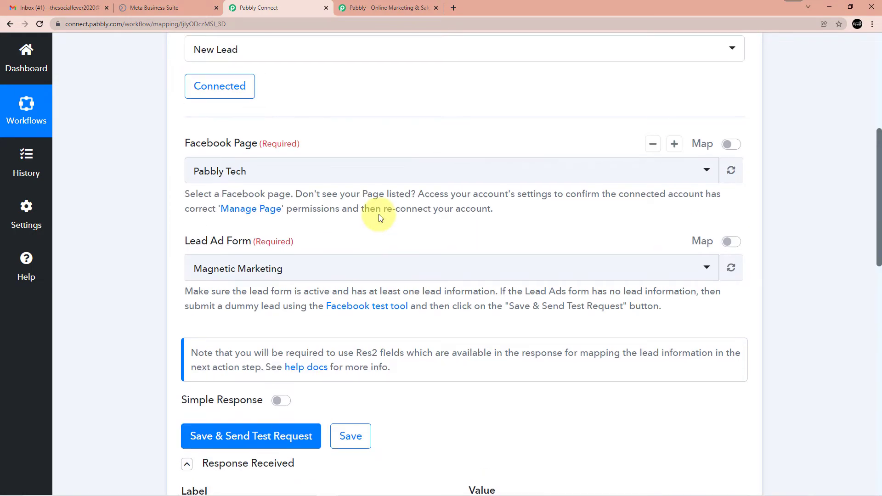
scroll(378, 214, "down", 9)
scroll(340, 276, "down", 3)
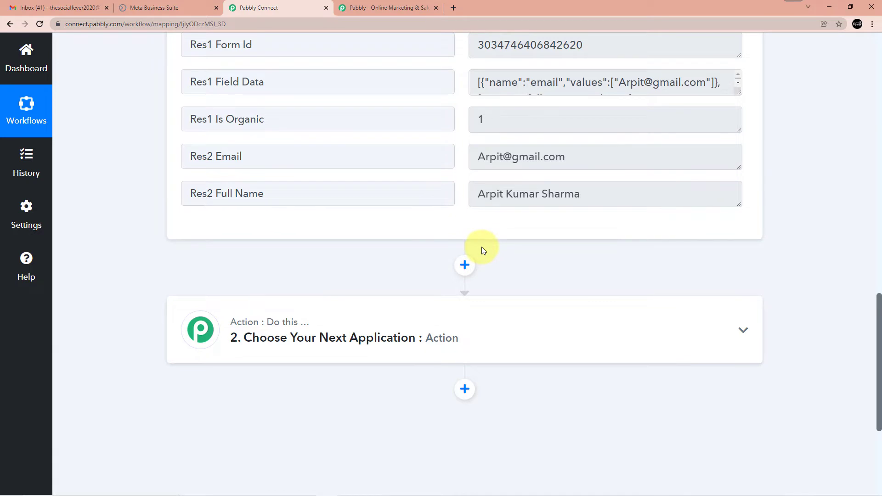
scroll(346, 348, "down", 1)
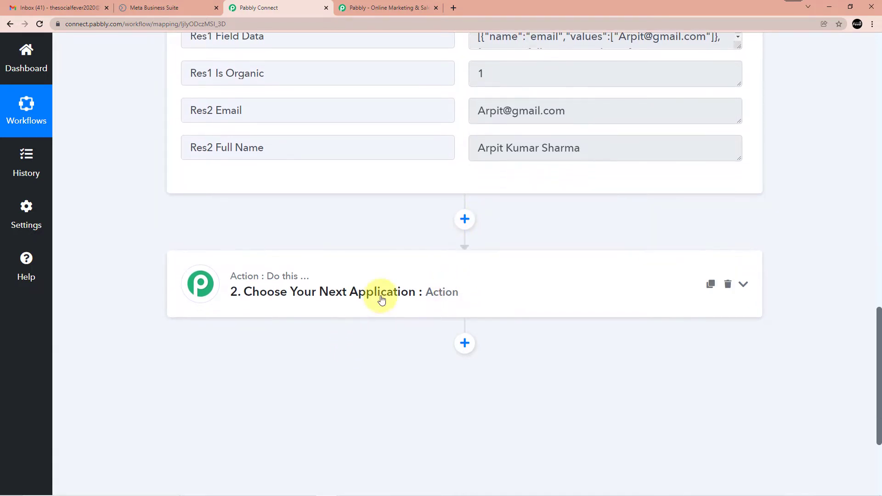
scroll(387, 297, "up", 4)
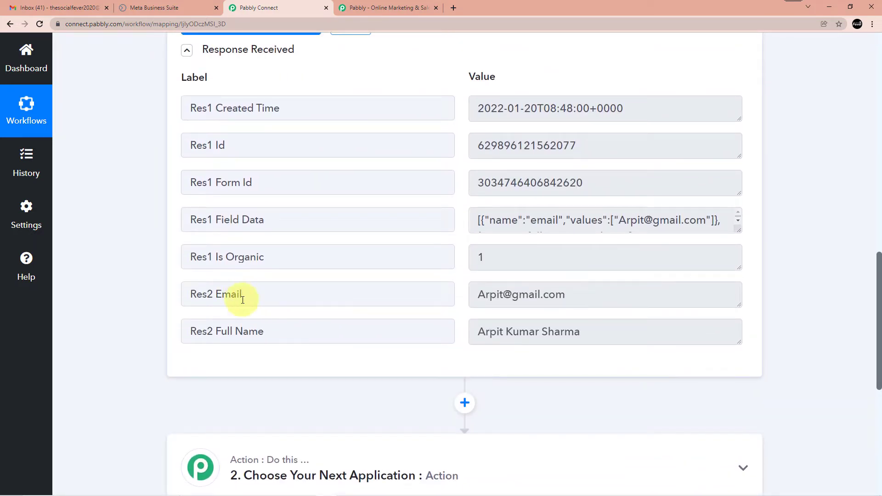
scroll(296, 305, "up", 2)
scroll(297, 304, "down", 3)
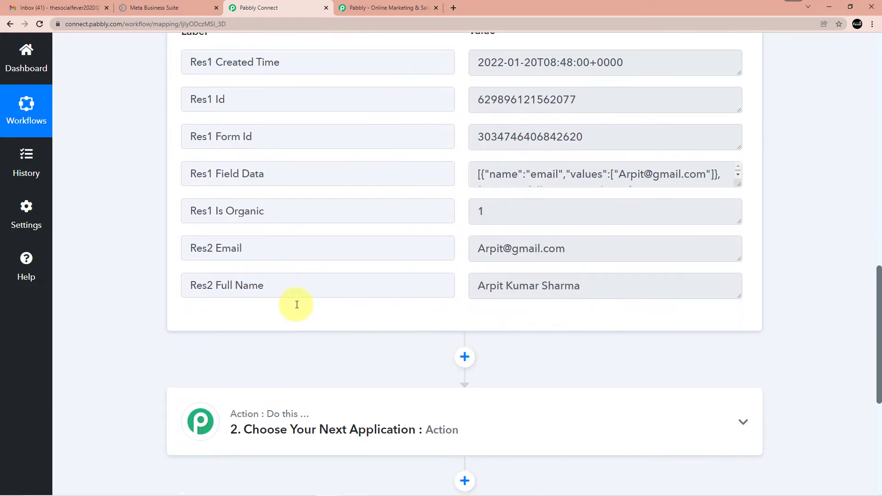
Expand the Action step to show the Choose App options
scroll(322, 290, "up", 2)
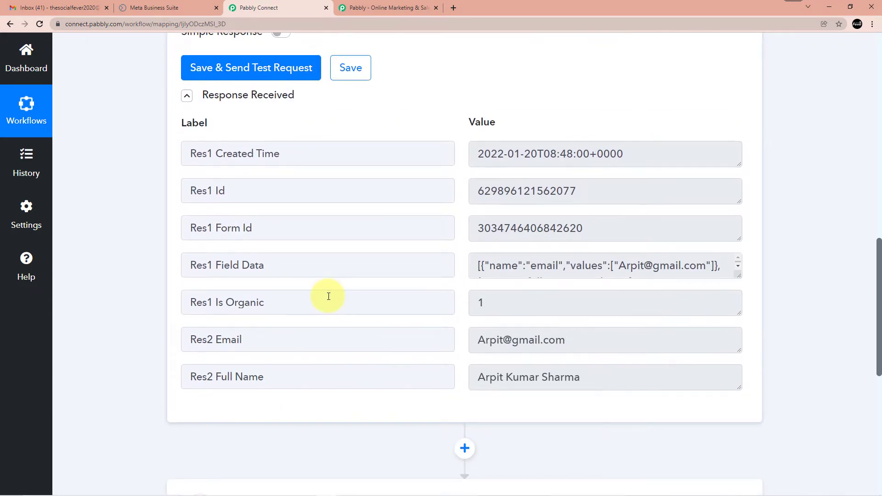
scroll(329, 296, "down", 1)
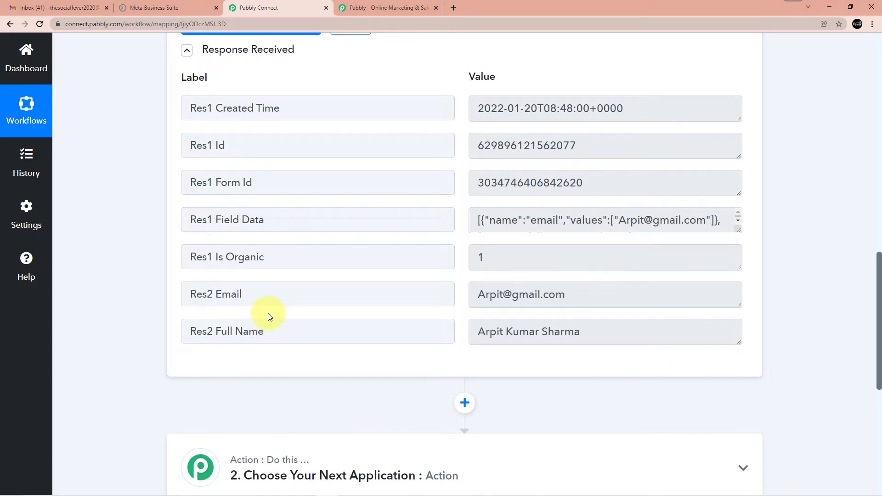
scroll(273, 315, "down", 3)
left_click(373, 337)
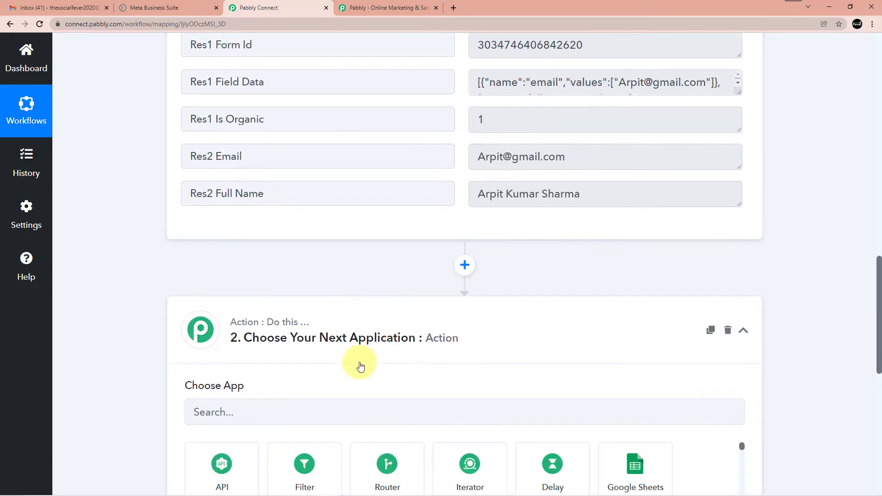
scroll(366, 361, "down", 3)
Load Gmail in a new browser tab
left_click(453, 8)
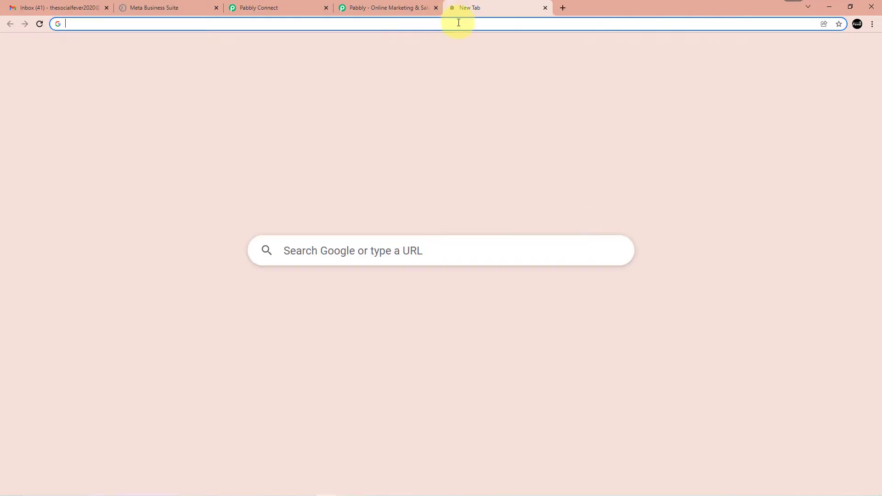
left_click(458, 22)
type("gmail")
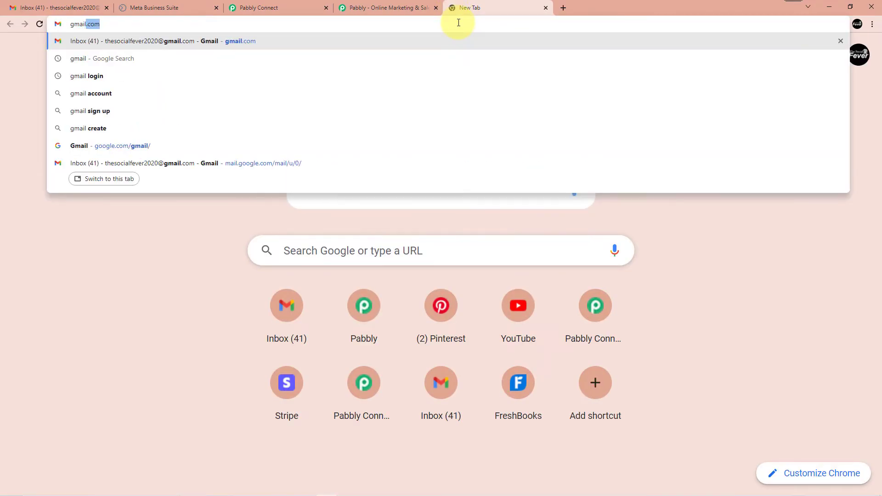
key("Return")
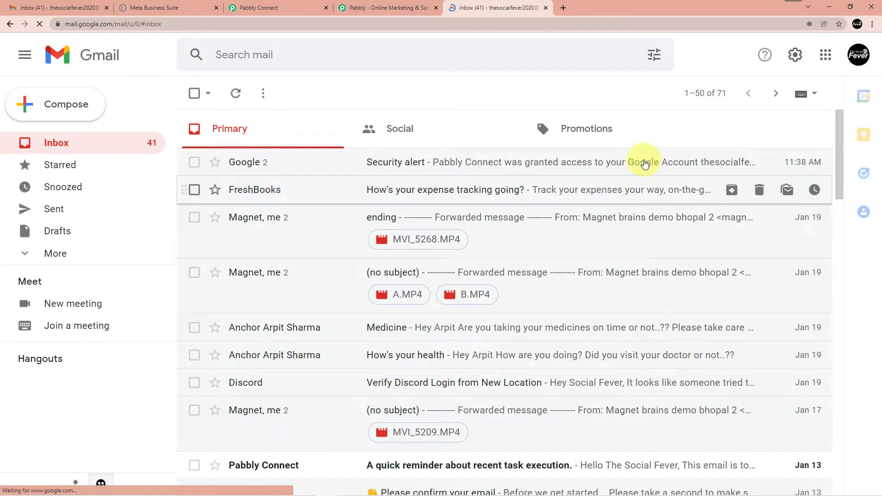
Create a Blank spreadsheet via the Google apps grid and select its title
left_click(833, 78)
scroll(735, 235, "down", 2)
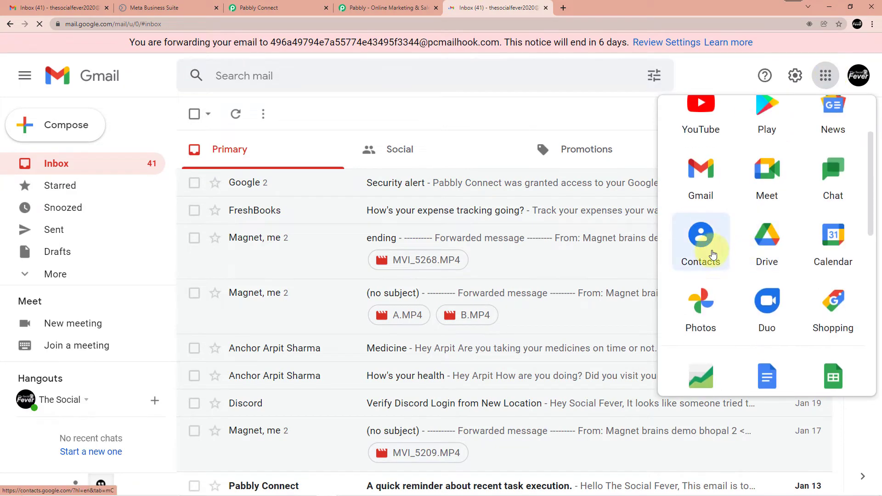
scroll(761, 185, "down", 1)
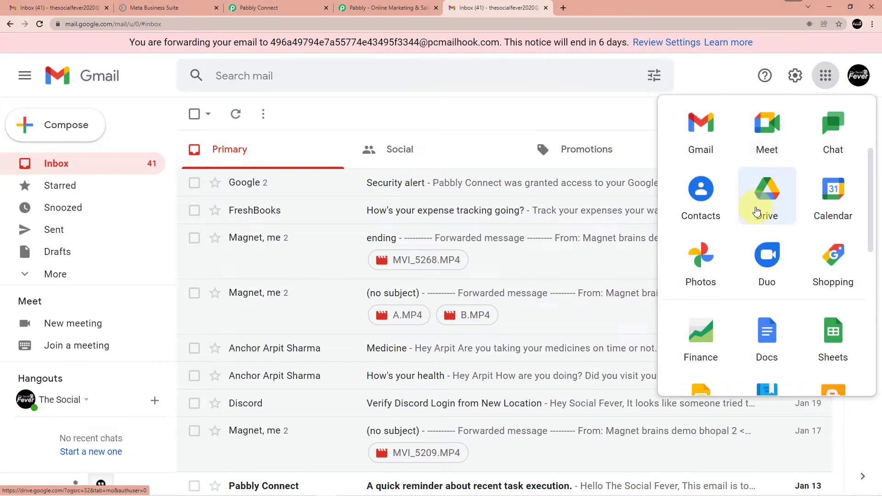
scroll(765, 188, "down", 6)
scroll(797, 210, "up", 3)
left_click(797, 210)
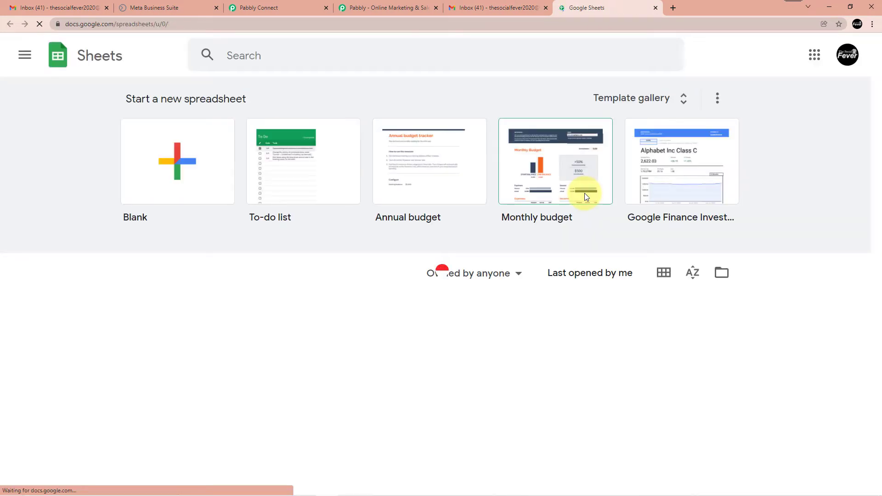
left_click(224, 170)
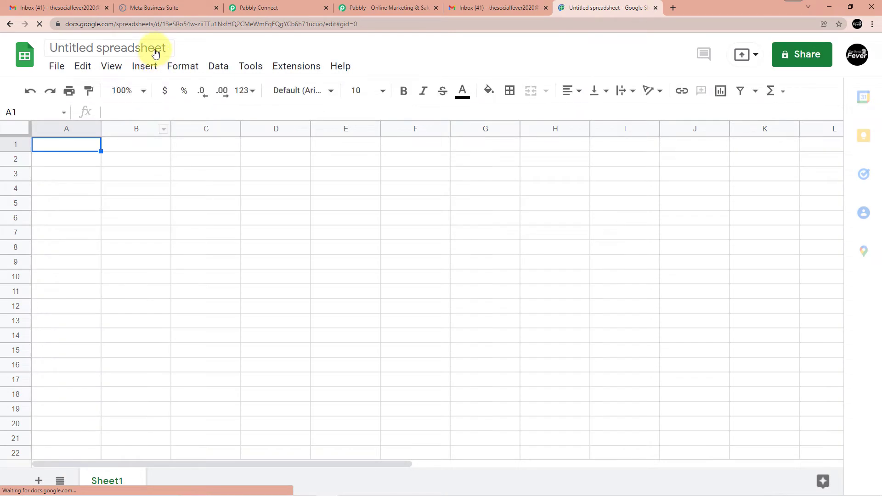
left_click(155, 52)
left_click(165, 48)
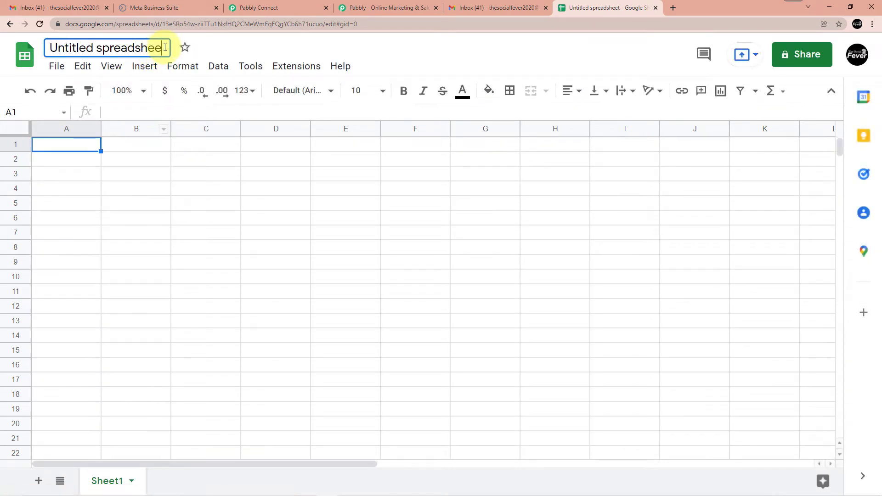
Rename the spreadsheet to 'Pabbly Marketing Sheet'
key("BackSpace")
key("BackSpace")
key("BackSpace")
key("BackSpace")
key("BackSpace")
key("BackSpace")
key("BackSpace")
key("BackSpace")
key("BackSpace")
key("BackSpace")
key("BackSpace")
key("BackSpace")
key("BackSpace")
key("BackSpace")
key("BackSpace")
key("BackSpace")
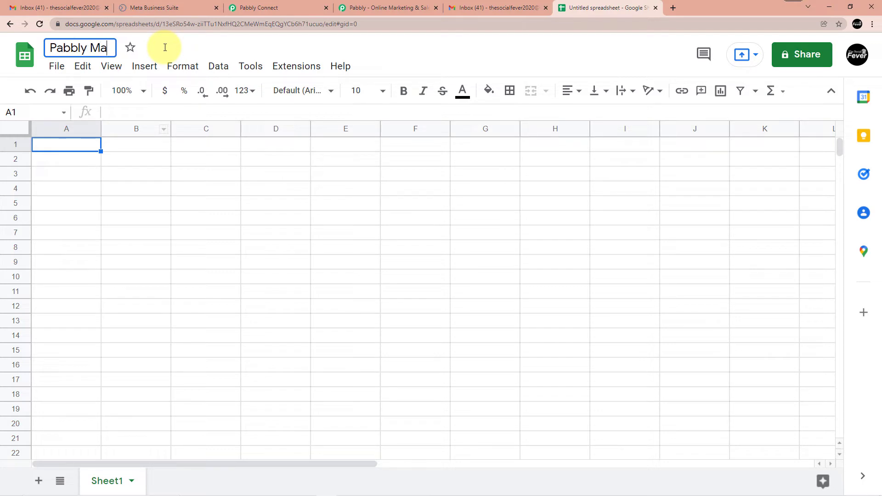
type("Pabbly Marketing sheet")
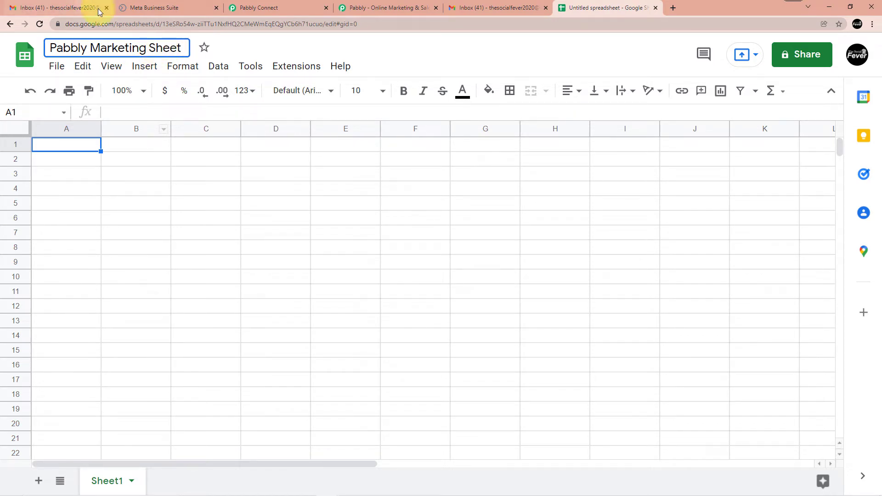
left_click(92, 148)
Enter the headers Name in A1 and E-mail in B1
type("Name")
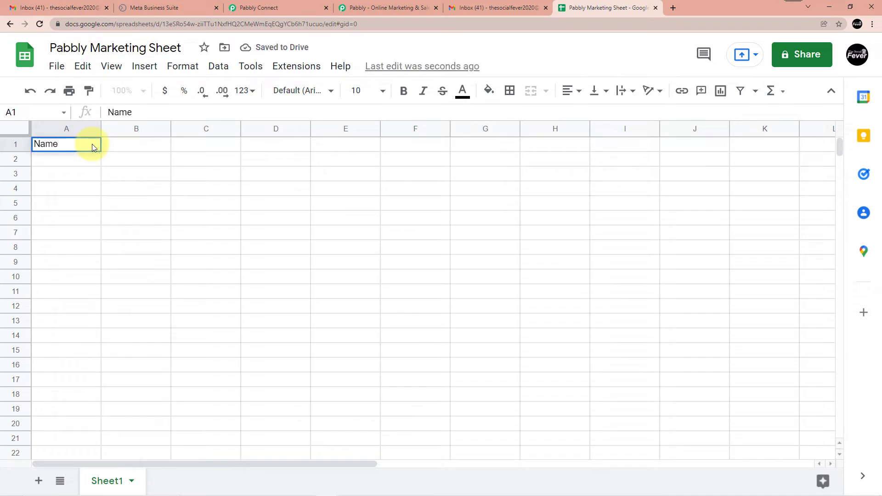
left_click(126, 146)
type("E-mail")
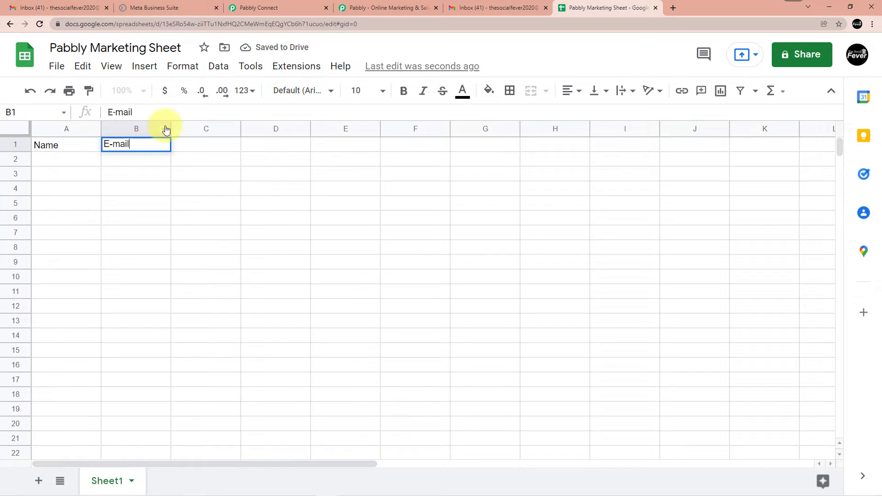
left_click(91, 156)
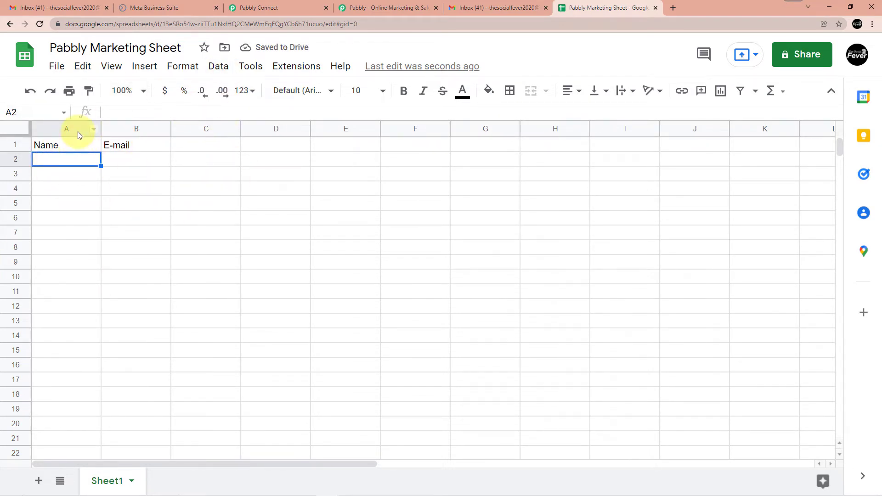
left_click(368, 8)
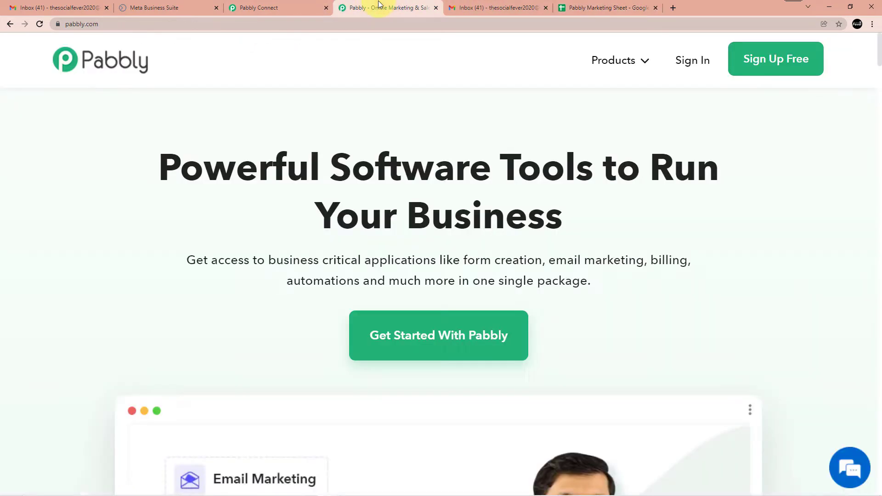
Search 'google' and choose Google Sheets as the action app
left_click(271, 7)
scroll(342, 180, "down", 2)
scroll(330, 189, "up", 8)
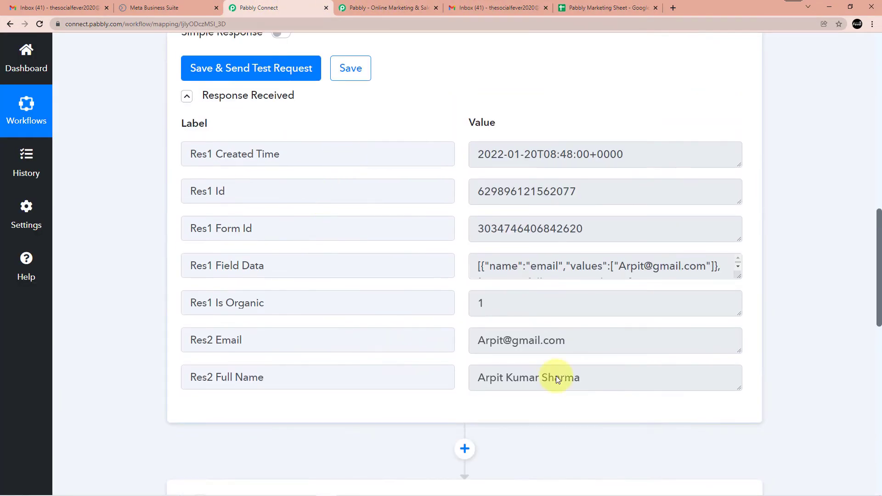
scroll(380, 213, "down", 5)
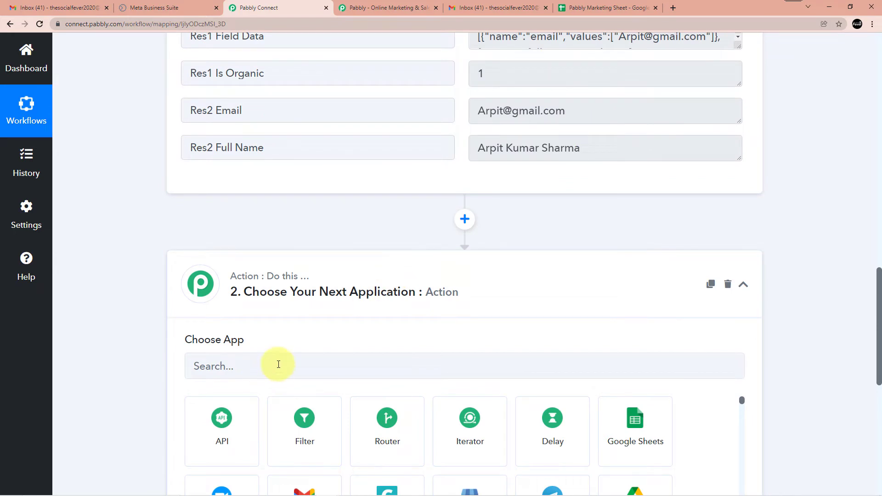
scroll(276, 363, "down", 1)
left_click(252, 320)
type("google")
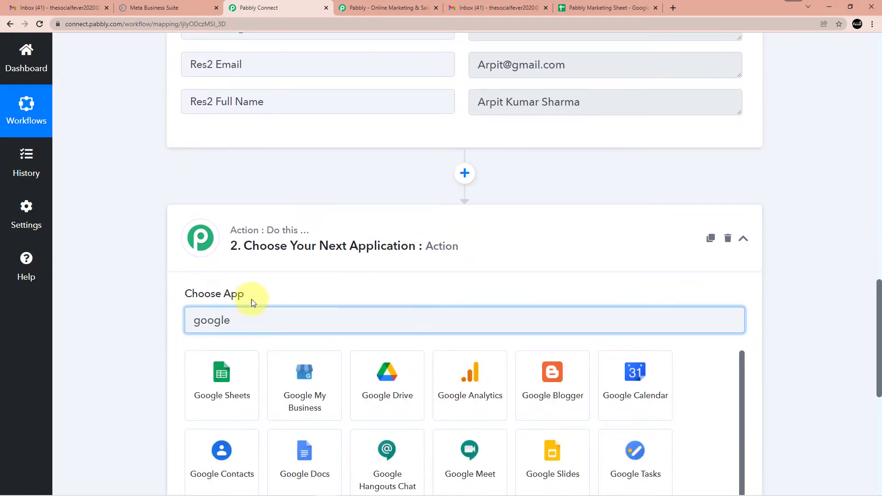
left_click(255, 380)
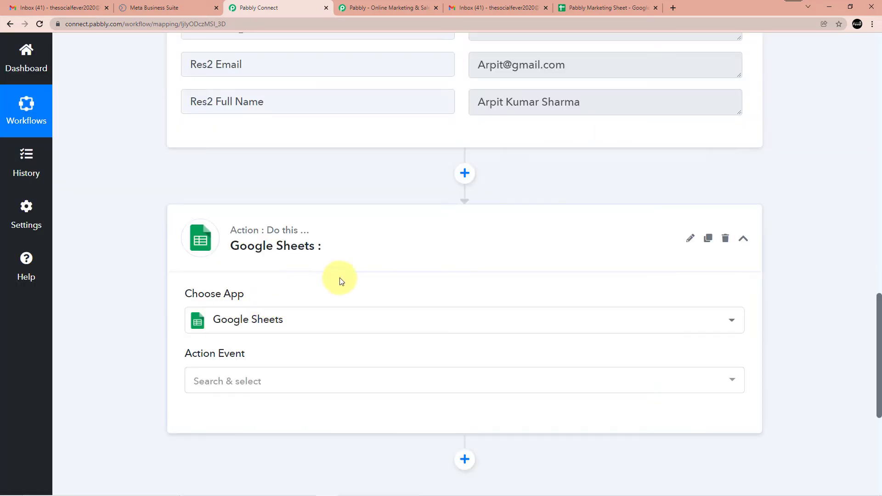
Set the Action Event to Add New Row and begin connecting a Google Sheets account
scroll(219, 216, "down", 4)
left_click(224, 208)
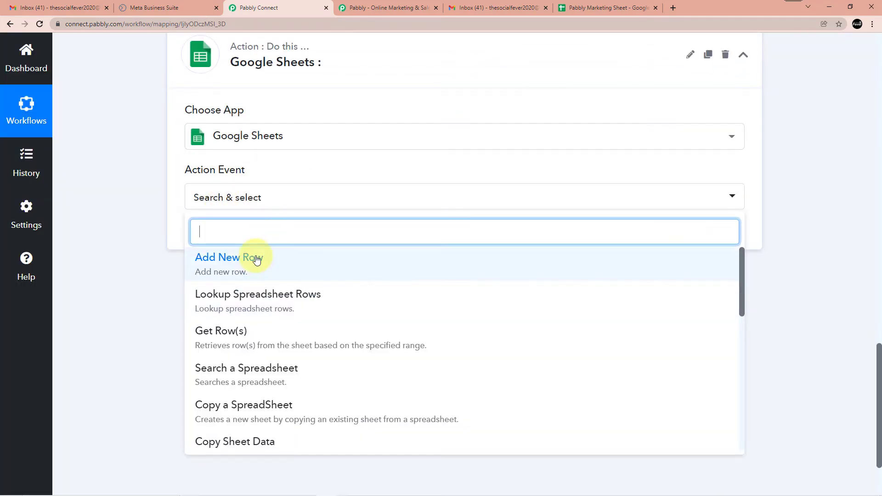
left_click(253, 257)
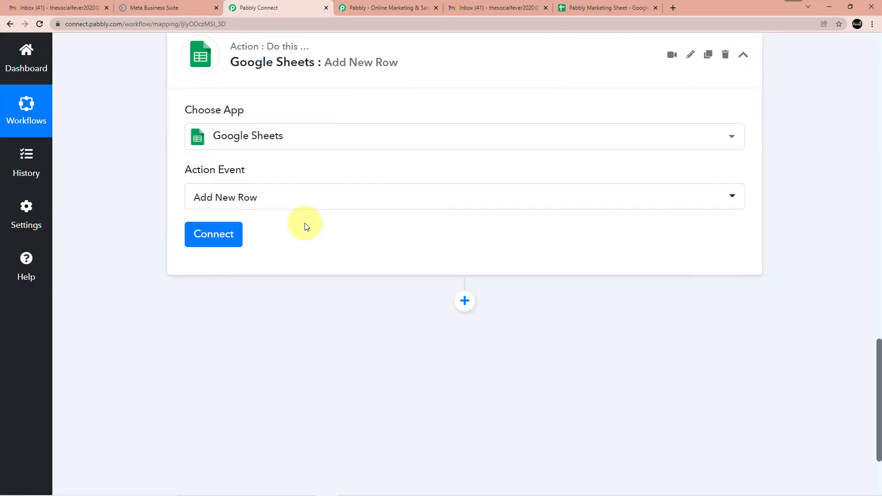
scroll(305, 225, "down", 3)
left_click(203, 115)
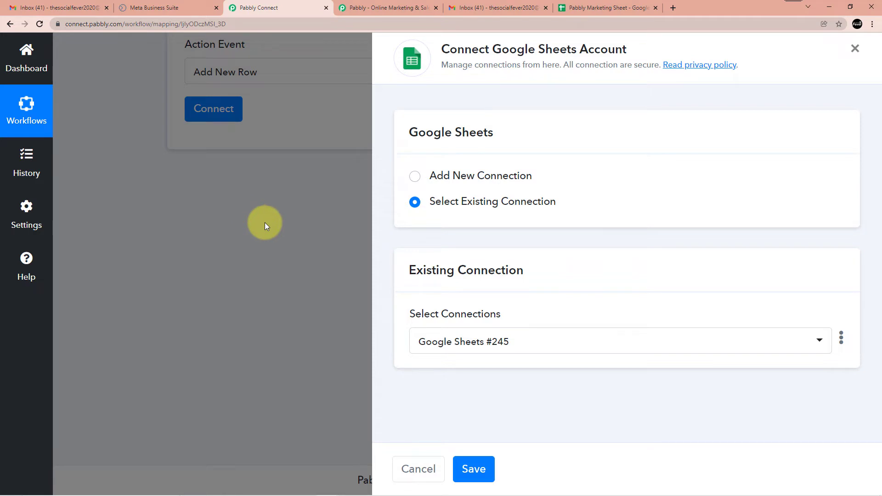
Delete the existing Google Sheets connection from the Add New Row step
left_click(841, 340)
left_click(735, 379)
left_click(420, 321)
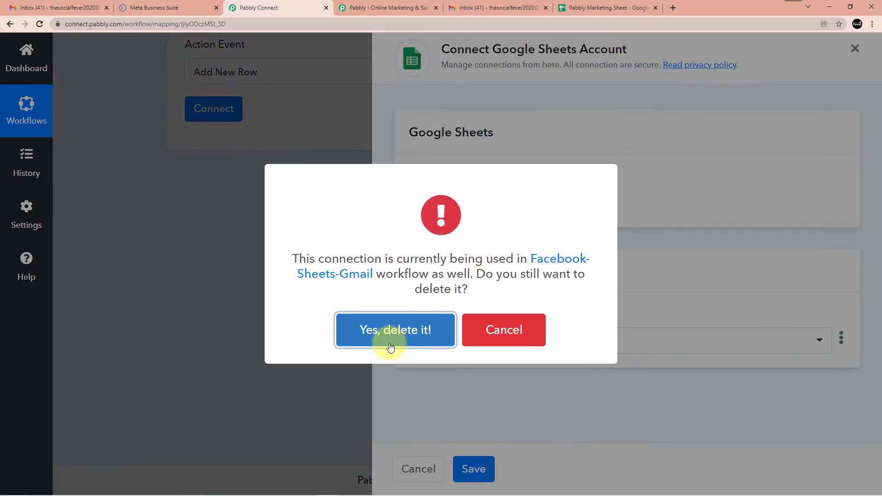
left_click(390, 346)
left_click(444, 339)
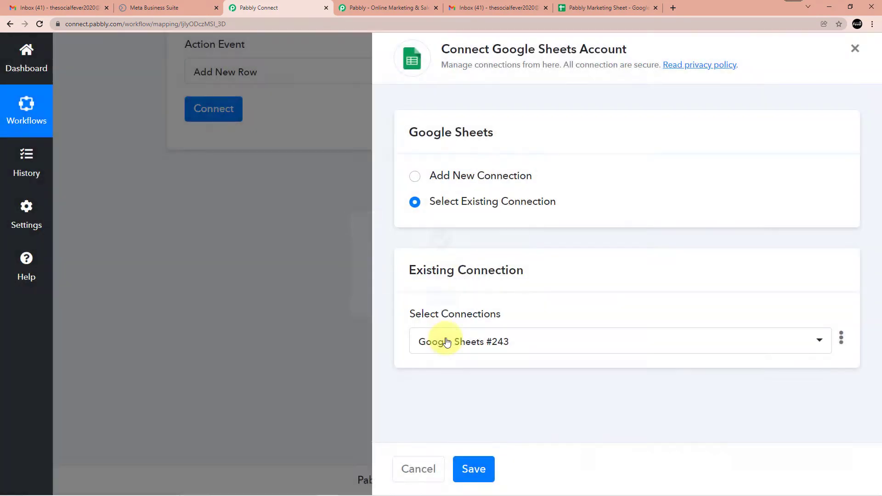
Create a new Google Sheets connection and authorise it with the chosen Google account
left_click(483, 174)
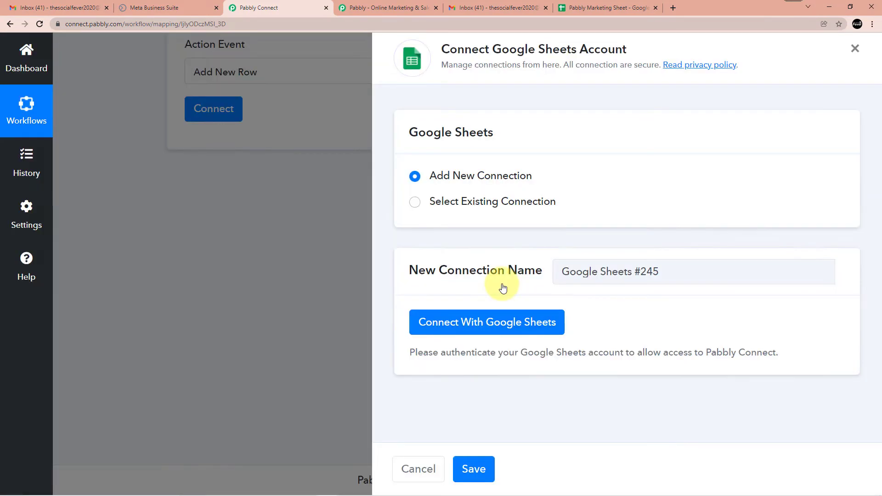
left_click(503, 322)
scroll(161, 183, "down", 2)
left_click(147, 148)
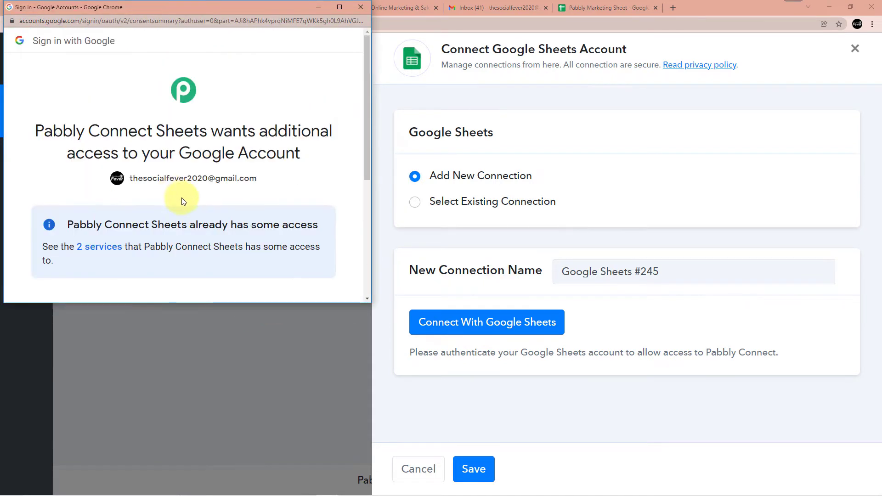
scroll(251, 236, "down", 4)
left_click(258, 248)
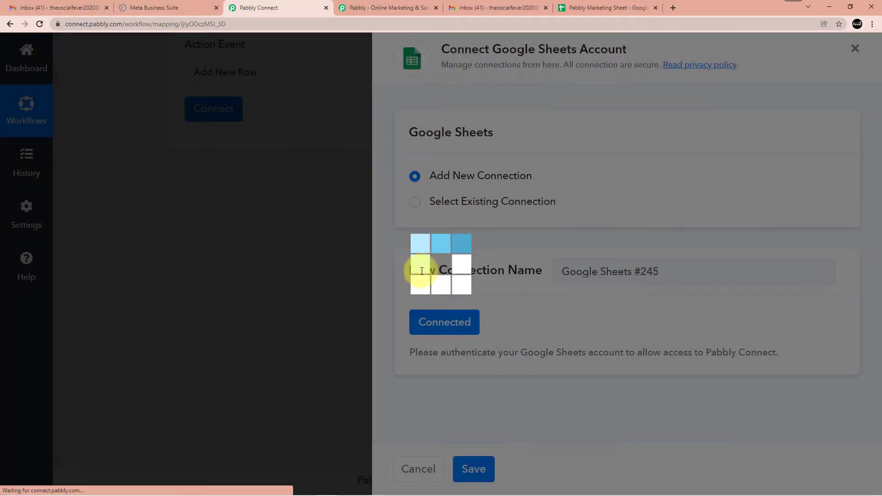
scroll(260, 226, "down", 3)
Select Pabbly Marketing Sheet as the spreadsheet for the Add New Row step
scroll(285, 147, "up", 3)
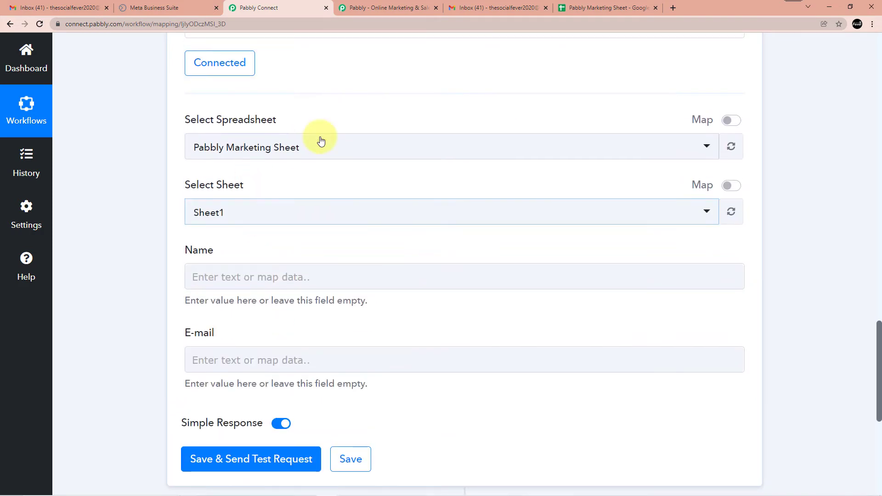
left_click(290, 156)
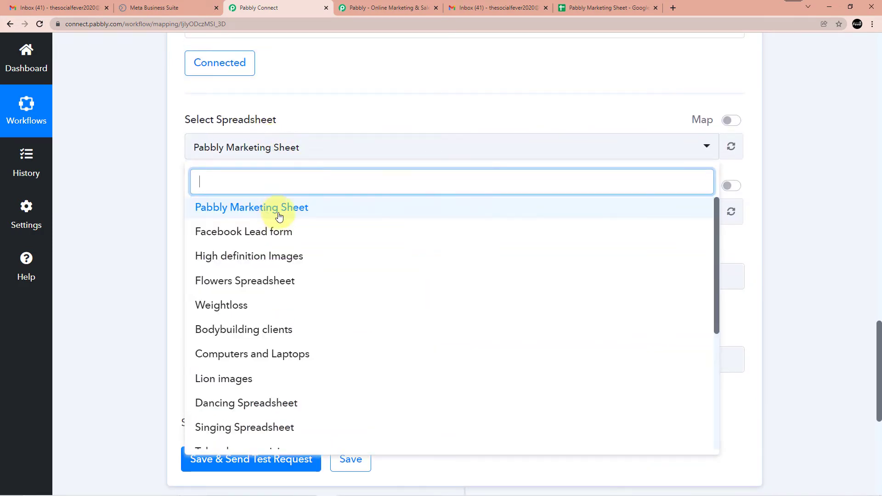
scroll(289, 340, "down", 4)
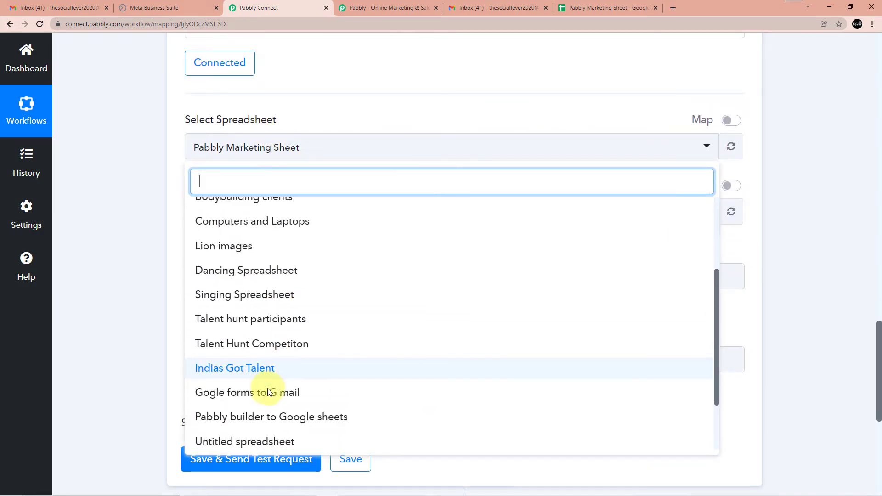
scroll(270, 399, "down", 3)
scroll(270, 384, "up", 10)
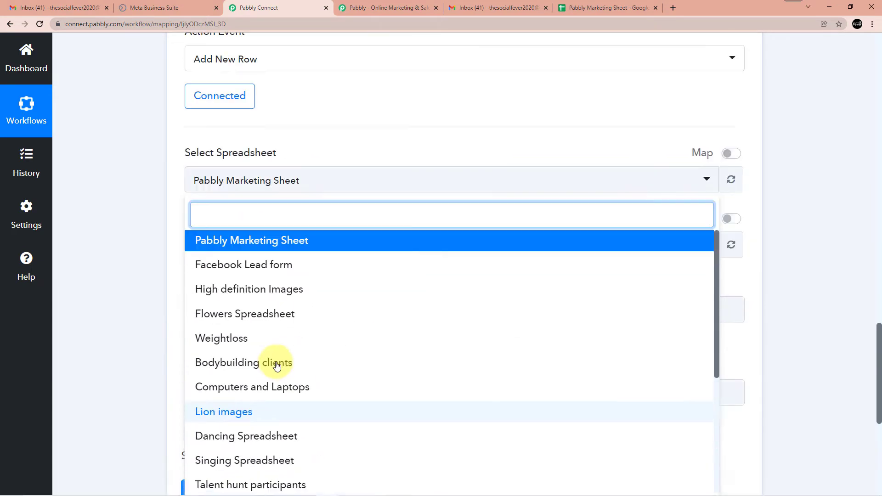
scroll(266, 202, "up", 2)
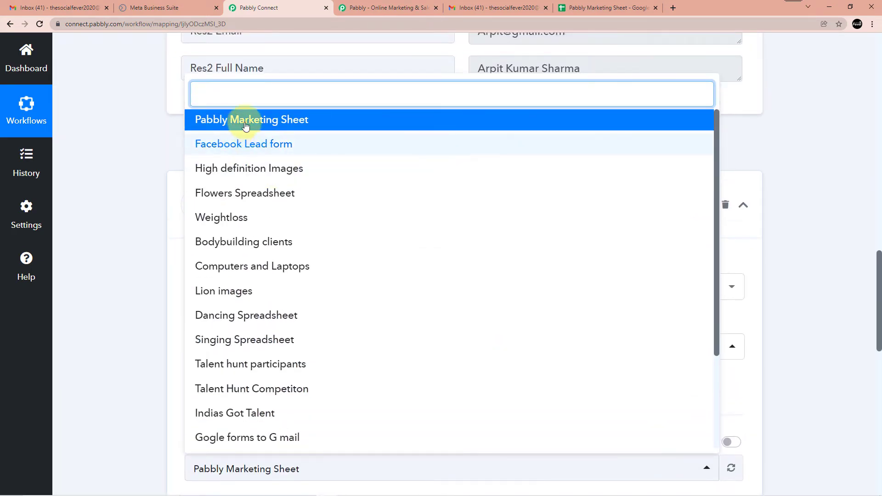
left_click(258, 121)
scroll(308, 154, "up", 1)
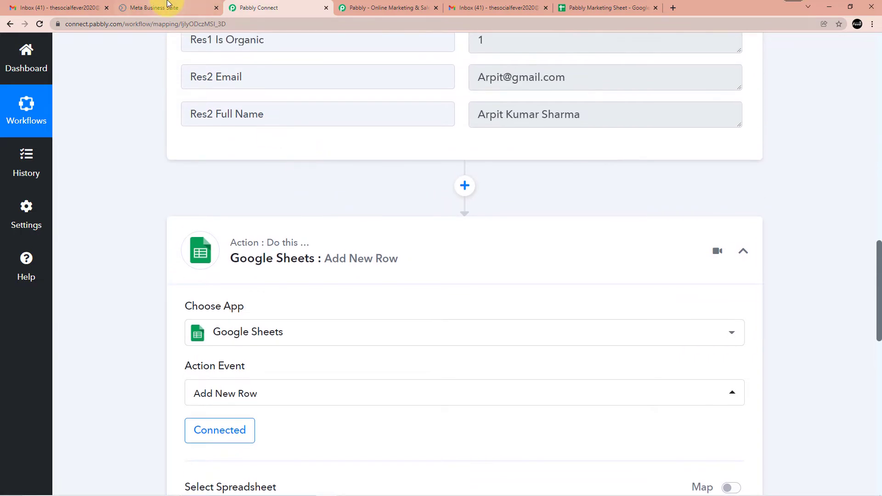
Confirm the sheet's Name and E-mail column headers, then return to the Sheet1 field setup
left_click(363, 7)
left_click(607, 8)
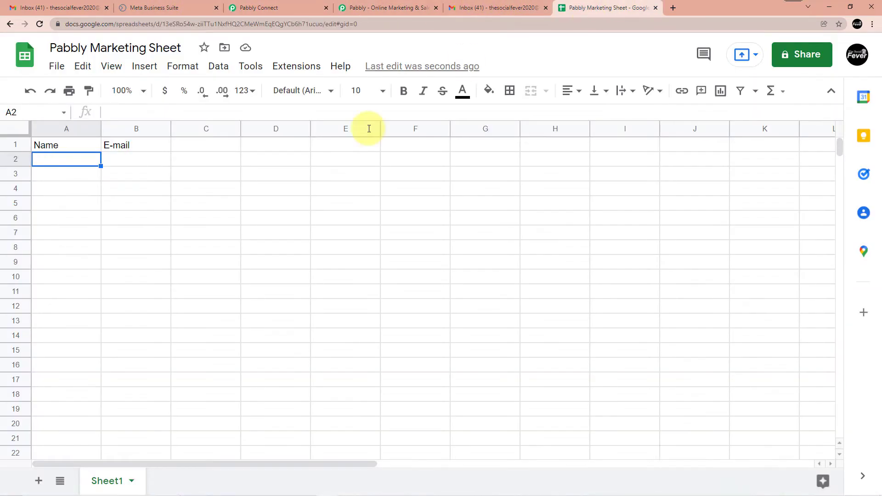
left_click(275, 8)
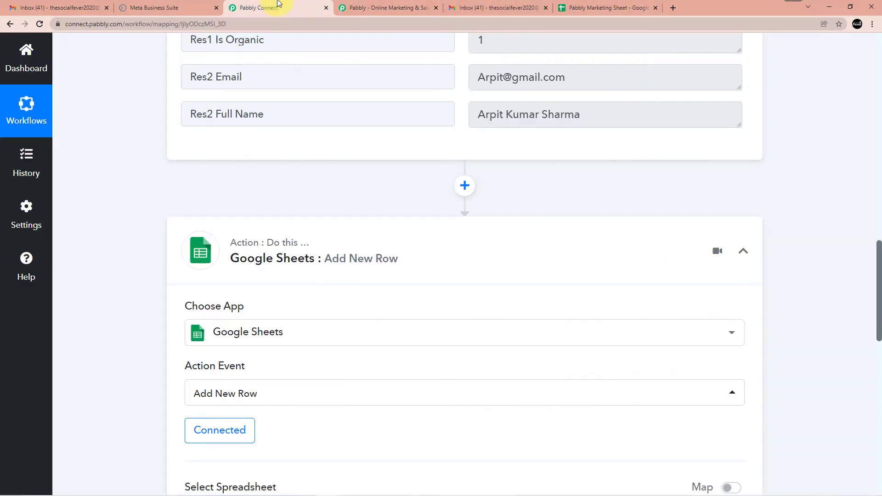
scroll(324, 319, "down", 2)
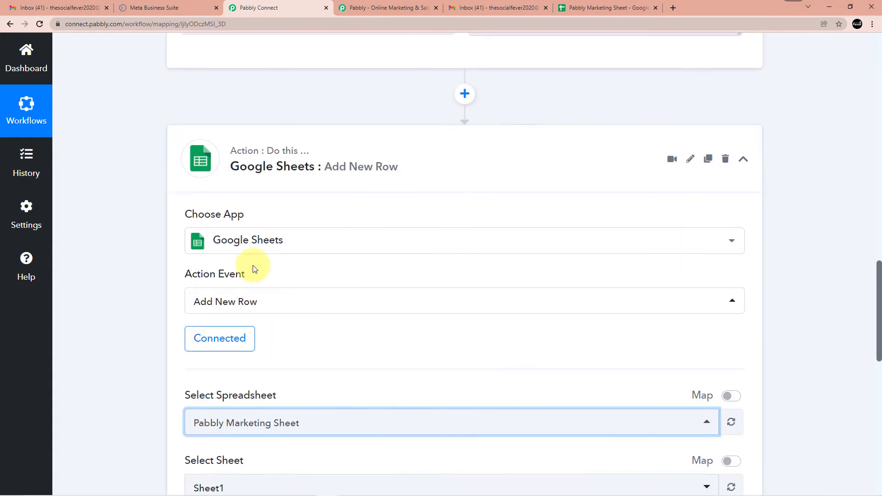
scroll(292, 241, "down", 3)
scroll(343, 299, "down", 3)
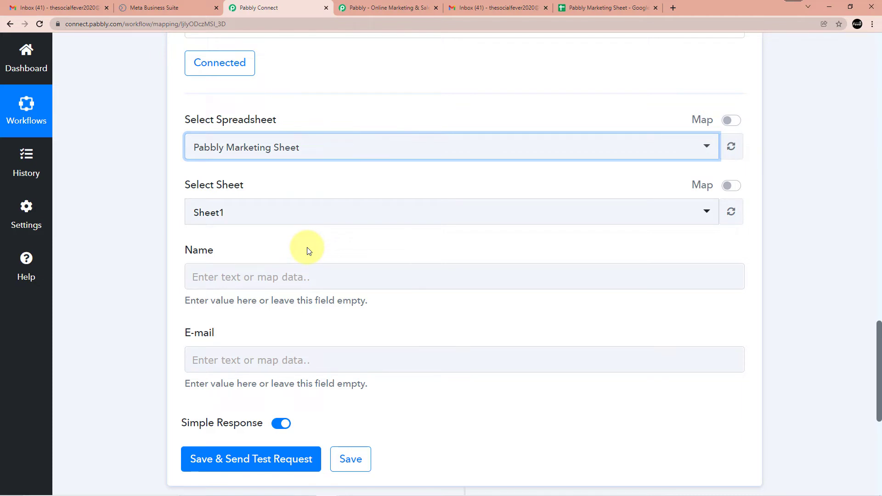
scroll(252, 339, "up", 9)
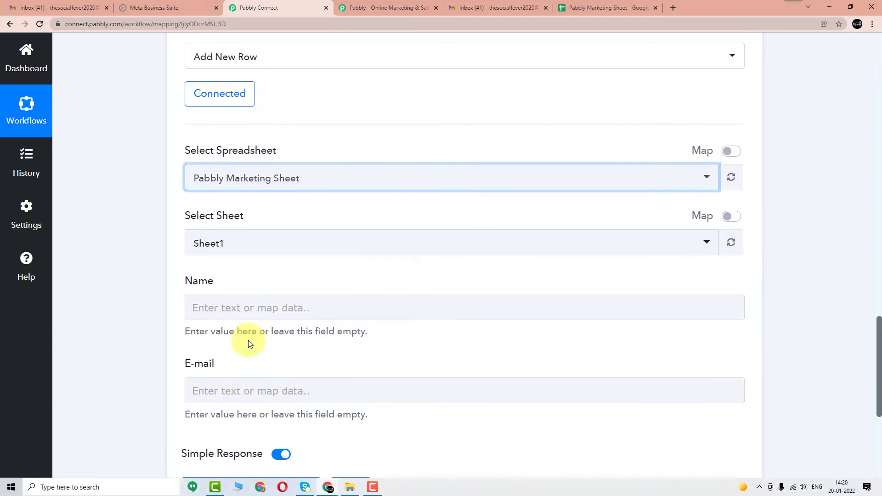
scroll(306, 307, "up", 5)
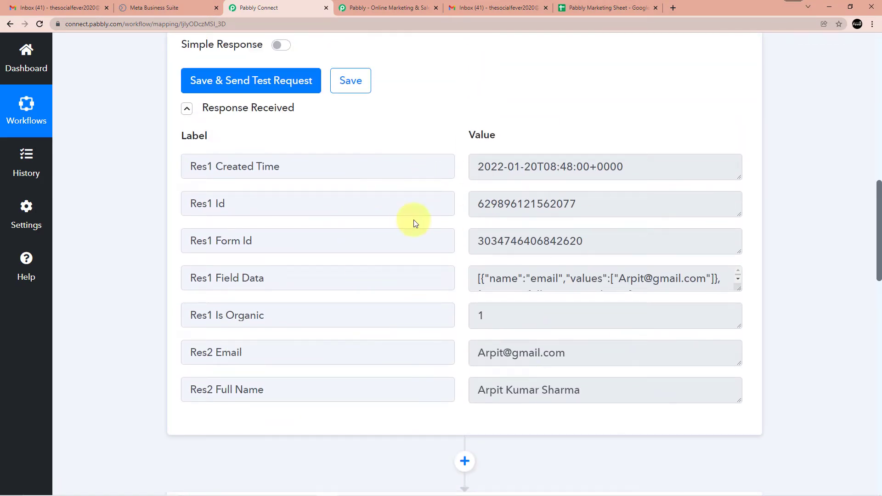
scroll(388, 216, "down", 9)
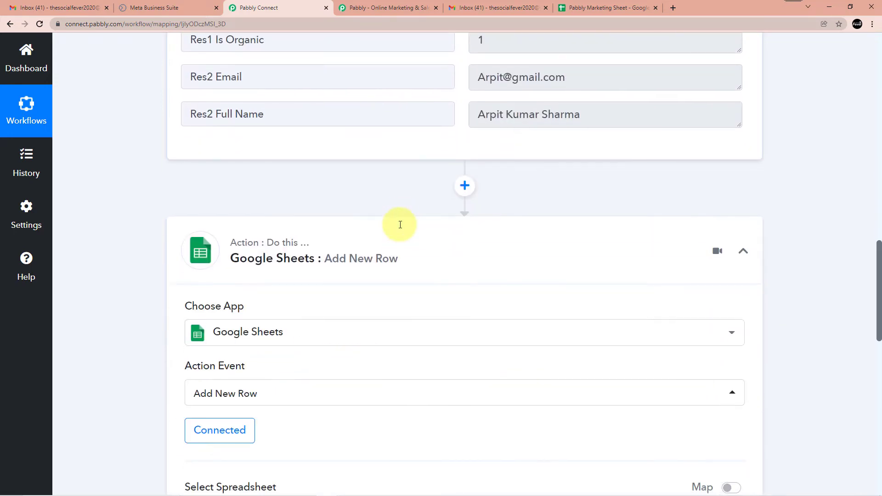
scroll(374, 242, "down", 2)
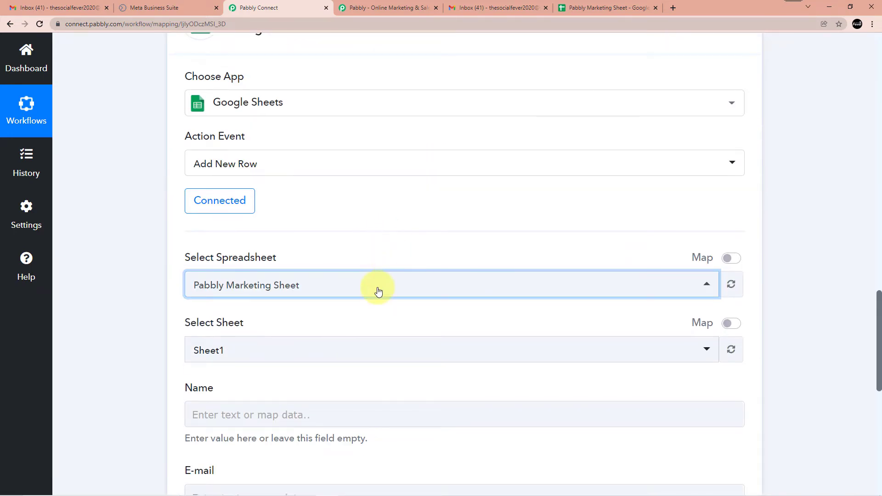
Map the Facebook lead's Res2 Full Name into the Name field
scroll(363, 292, "down", 4)
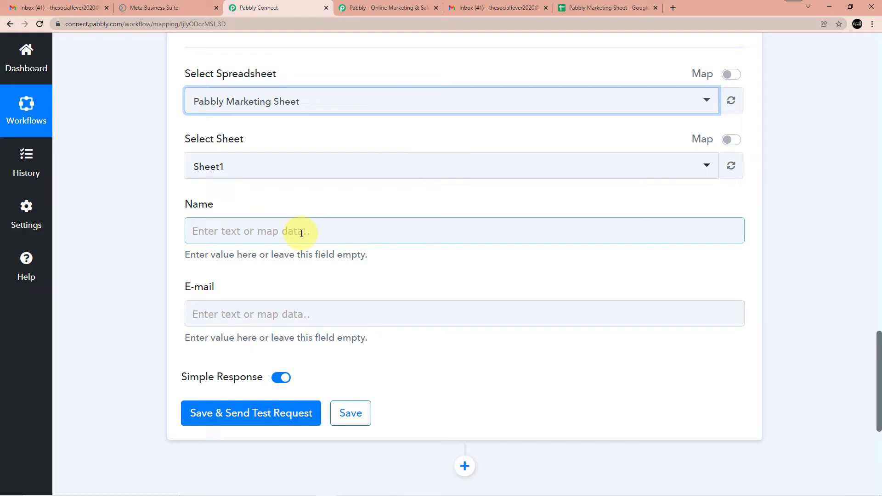
left_click(261, 230)
scroll(313, 250, "down", 2)
left_click(327, 246)
scroll(326, 246, "down", 1)
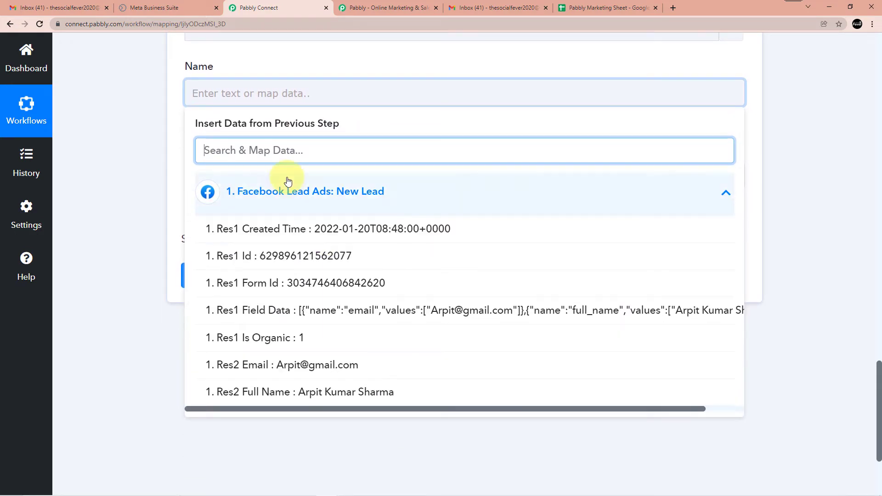
left_click(342, 396)
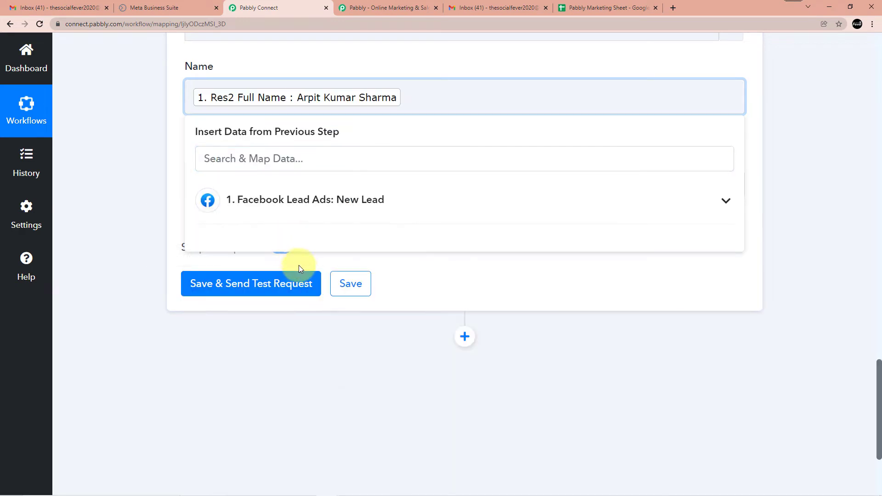
left_click(161, 194)
Map Res2 Email into the E-mail field, then save and send a test row
left_click(222, 183)
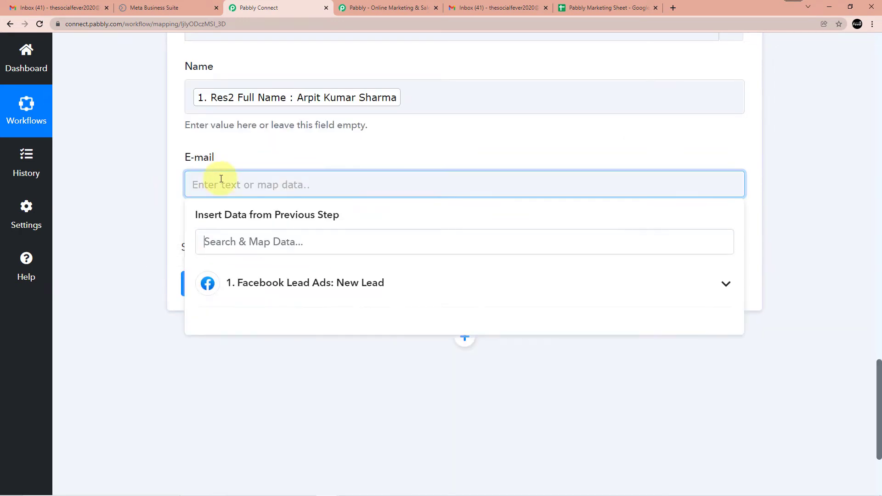
scroll(233, 181, "down", 3)
left_click(284, 155)
scroll(296, 206, "down", 1)
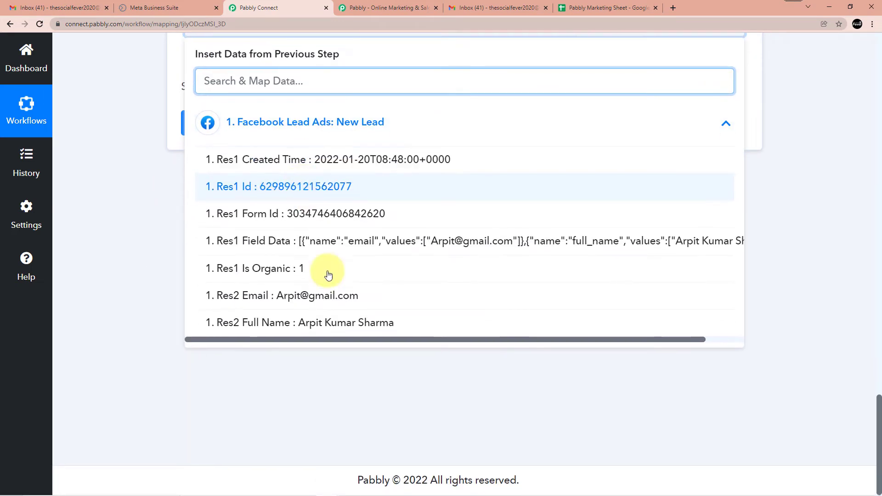
left_click(335, 297)
scroll(321, 307, "up", 3)
scroll(145, 277, "up", 1)
left_click(145, 277)
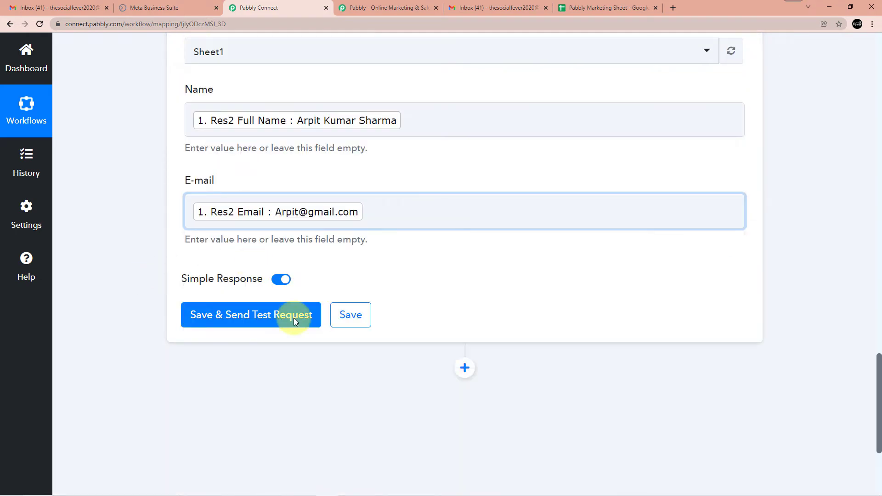
left_click(262, 318)
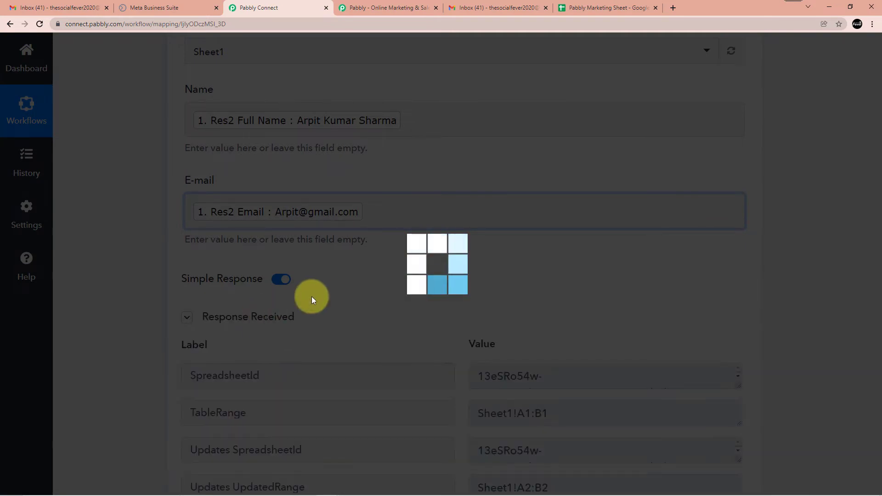
Review the test response showing 1 row and 2 cells updated at Sheet1!A2:B2
scroll(426, 256, "down", 6)
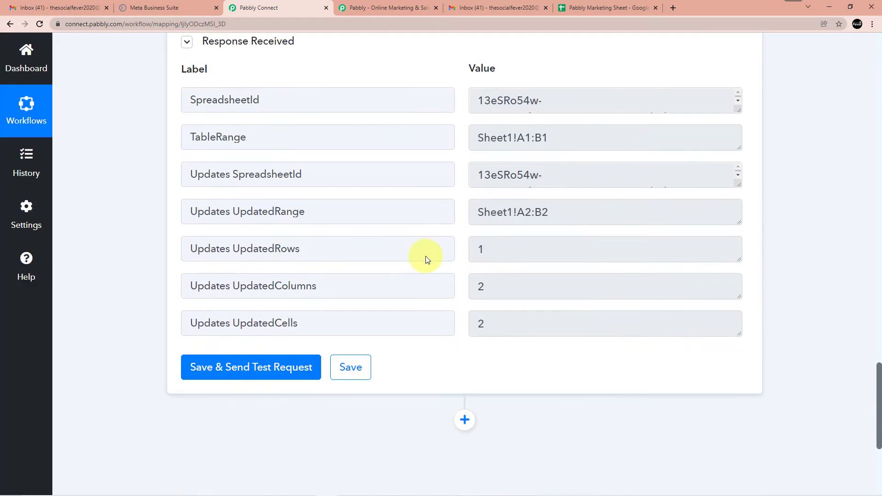
scroll(314, 257, "up", 3)
scroll(322, 251, "down", 3)
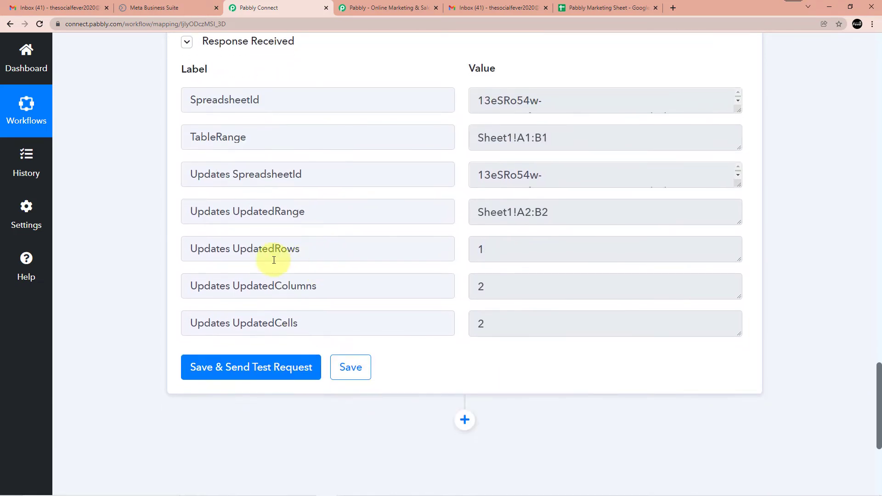
scroll(257, 259, "up", 2)
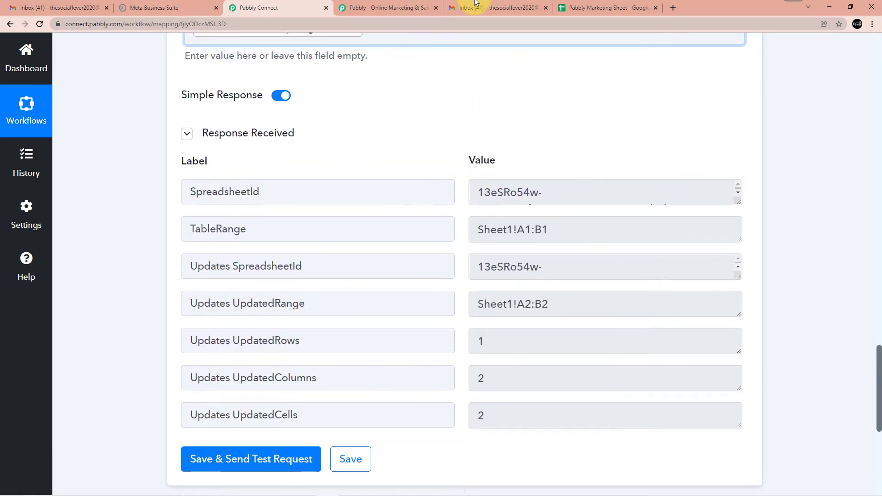
Widen columns A and B in Pabbly Marketing Sheet to show the test lead's full name and e-mail
left_click(606, 7)
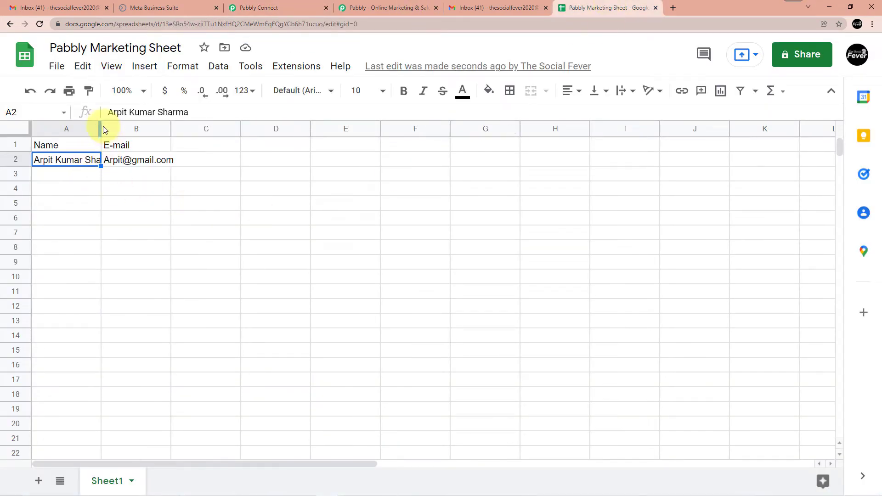
left_click_drag(99, 127, 126, 127)
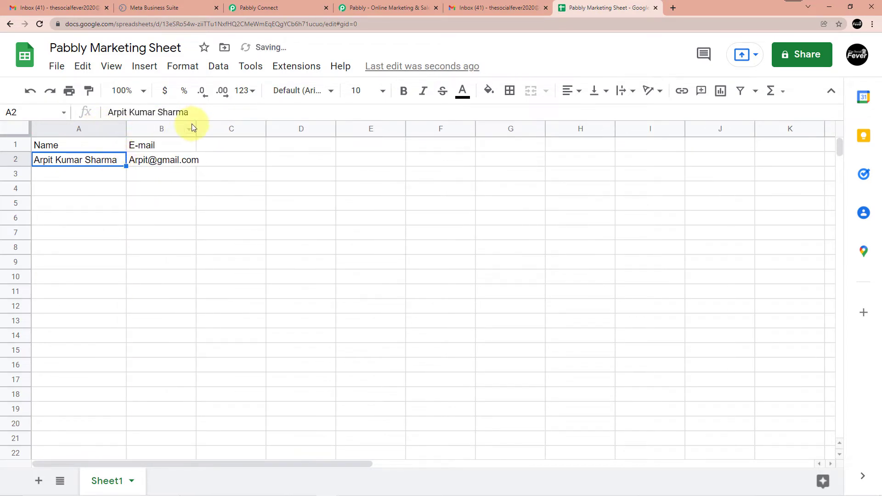
left_click_drag(195, 126, 231, 127)
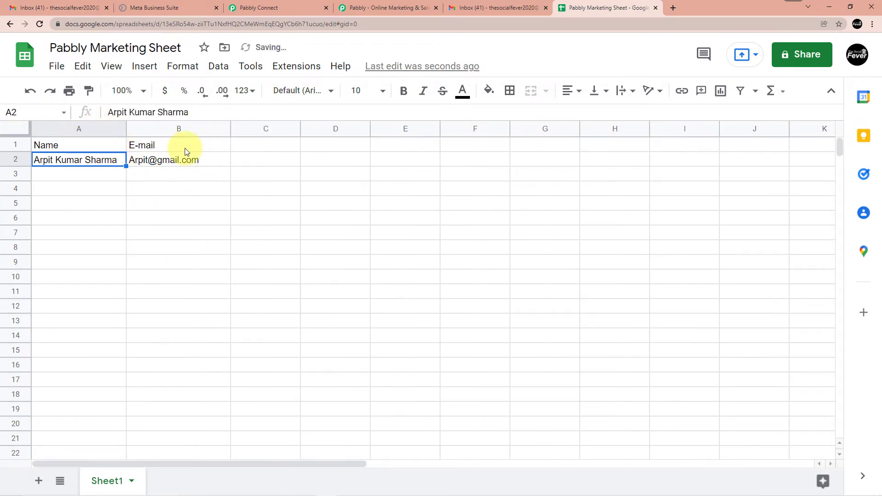
left_click(376, 3)
left_click(315, 5)
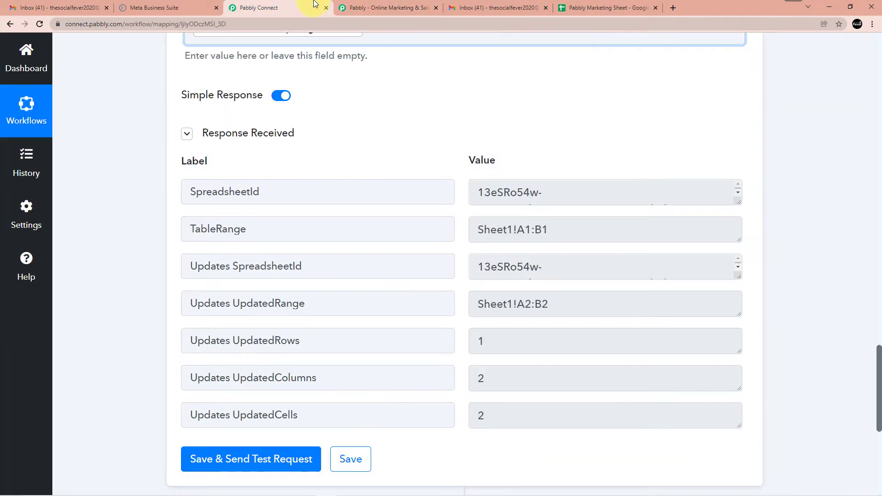
Close the extra Pabbly homepage and get back to the Pabbly Connect workflow
left_click(435, 8)
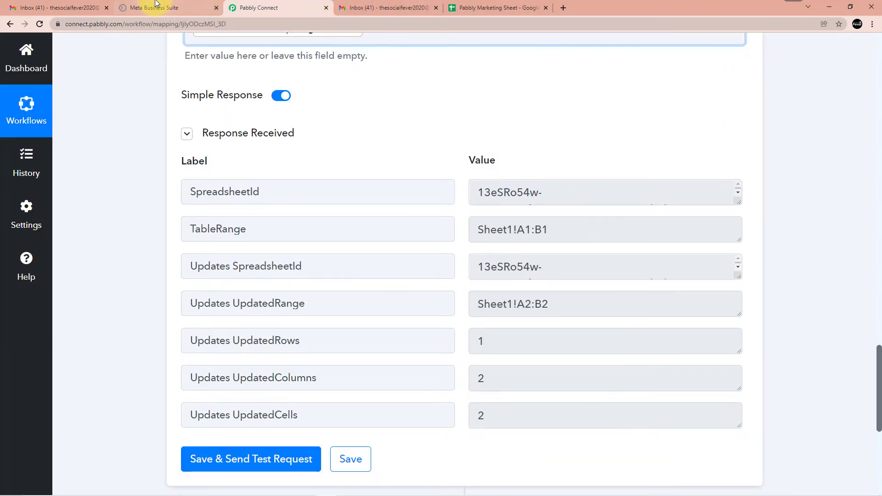
left_click(149, 7)
left_click(492, 8)
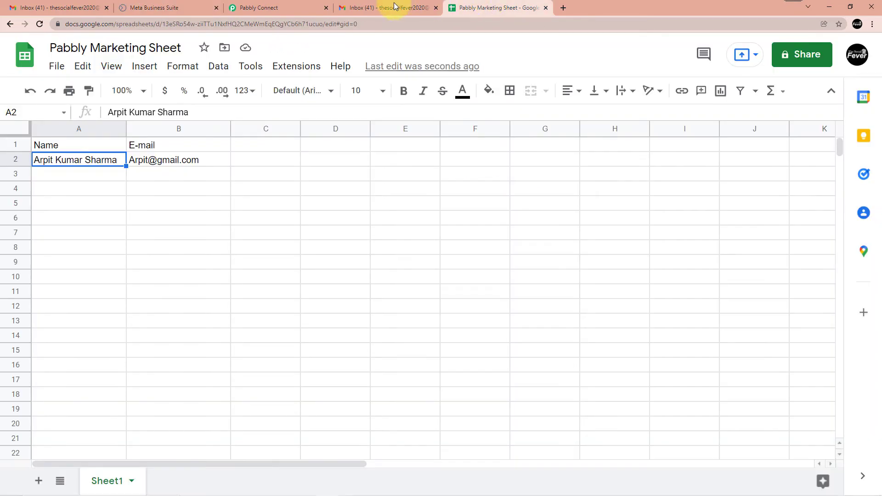
left_click(246, 6)
Review the Add New Row response: Sheet1!A2:B2 updated with 1 row, 2 columns, 2 cells
scroll(363, 248, "down", 3)
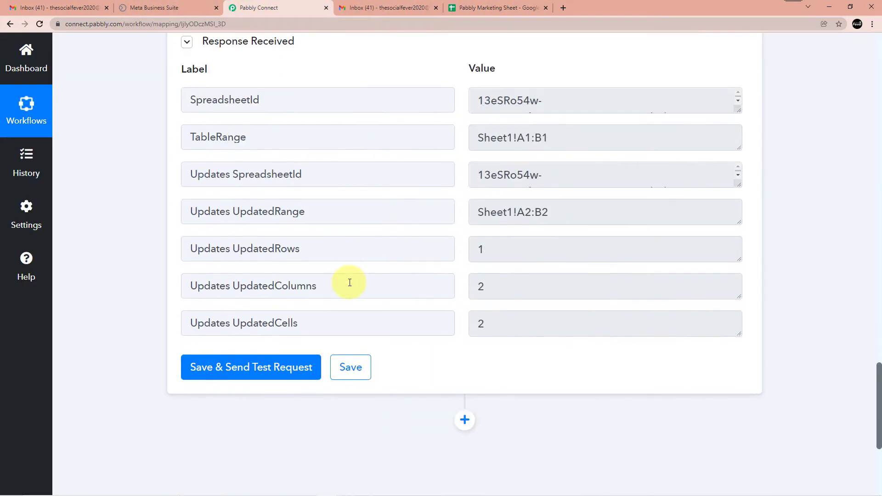
scroll(350, 282, "up", 7)
scroll(349, 282, "up", 20)
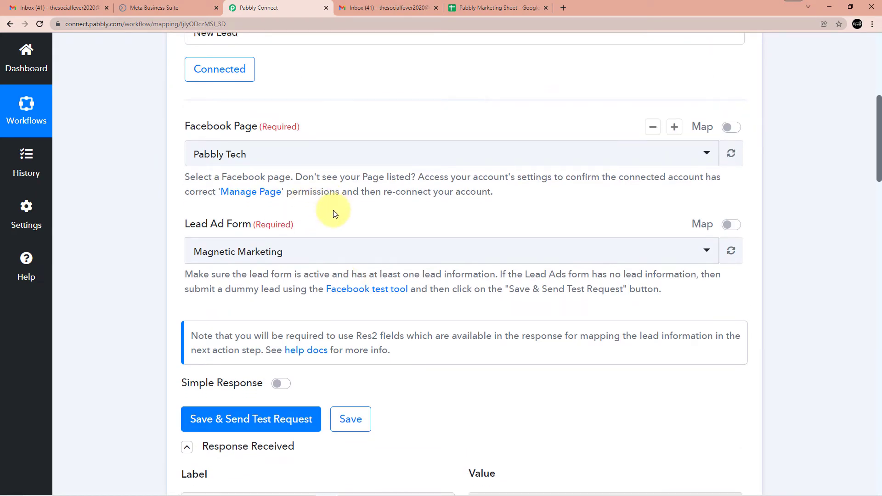
scroll(349, 221, "down", 8)
scroll(401, 212, "down", 13)
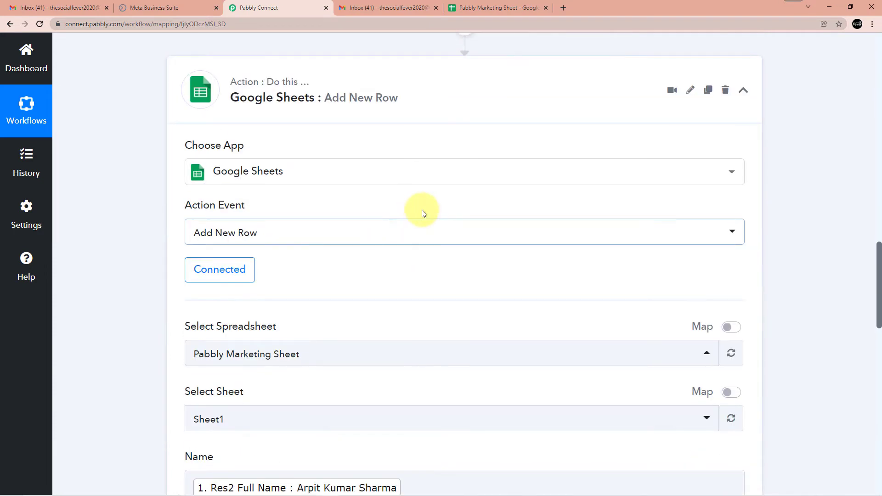
scroll(623, 255, "down", 11)
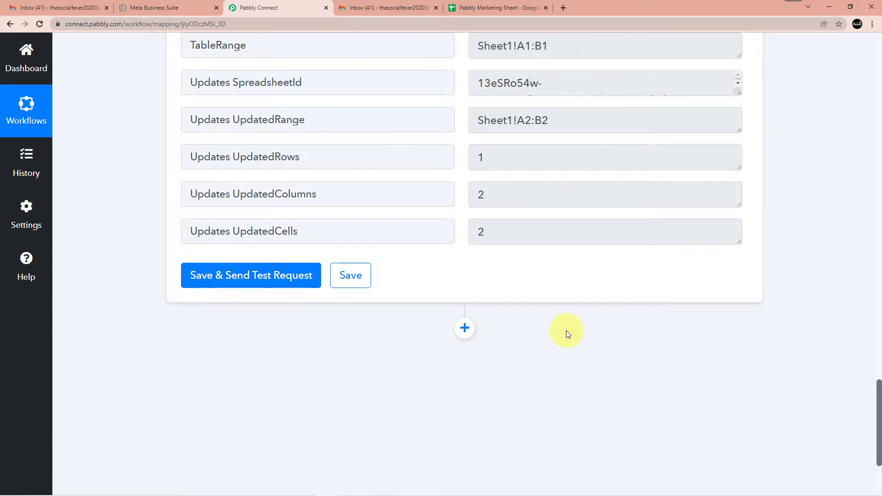
Add a Number Formatter action step after Google Sheets with Counter as its action event
left_click(464, 328)
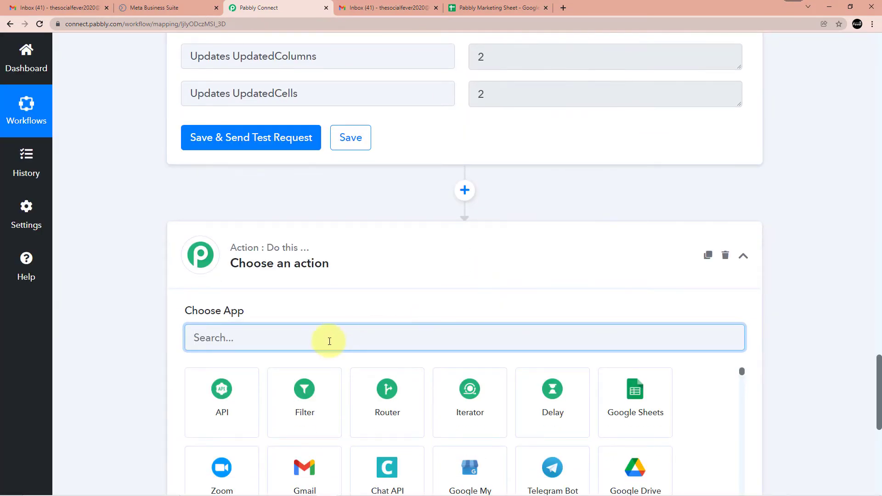
type("number")
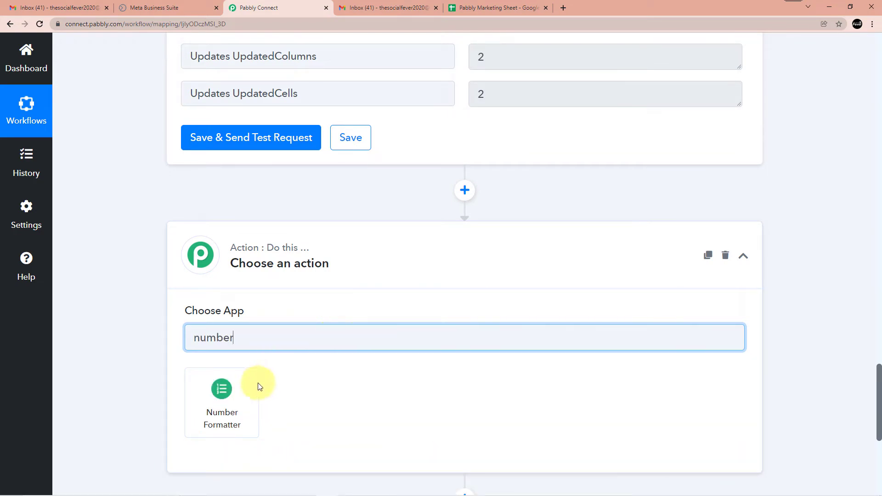
left_click(228, 394)
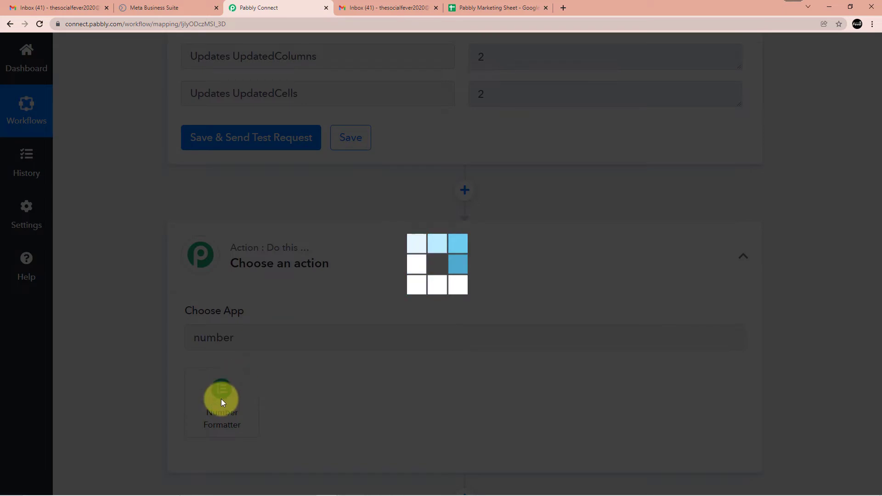
scroll(283, 371, "down", 3)
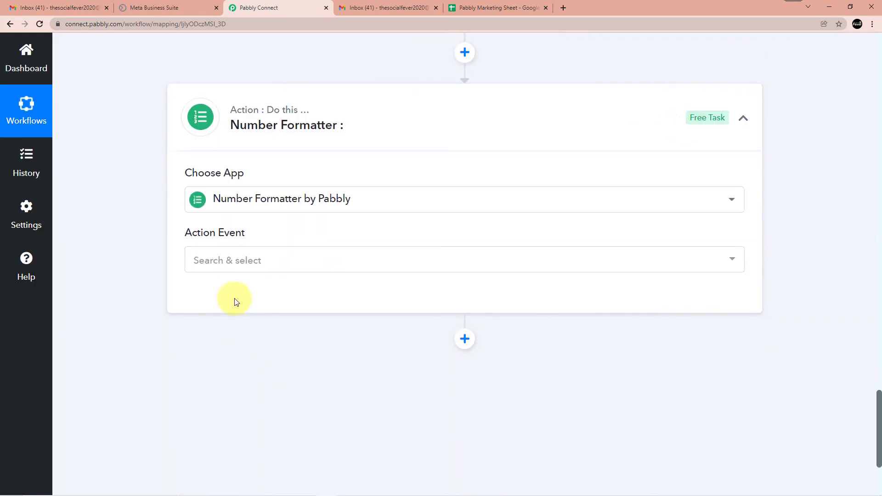
left_click(244, 272)
type("counter")
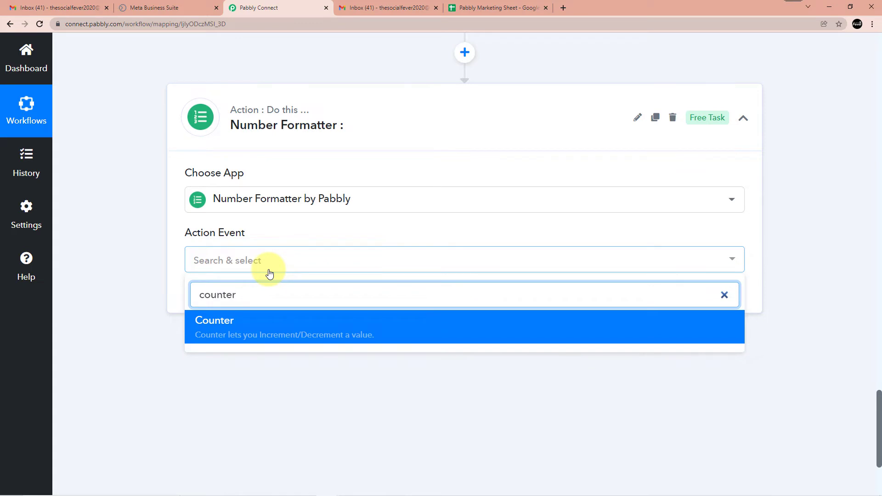
left_click(251, 334)
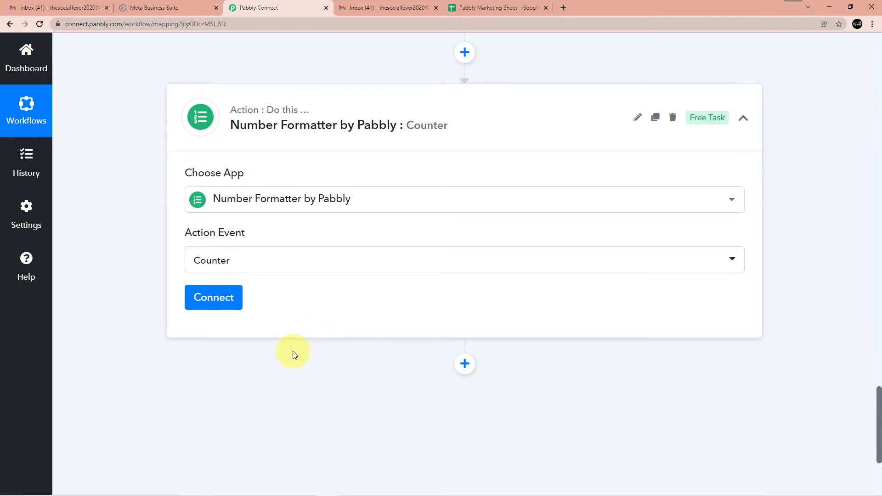
Connect the Number Formatter Counter step
left_click(219, 309)
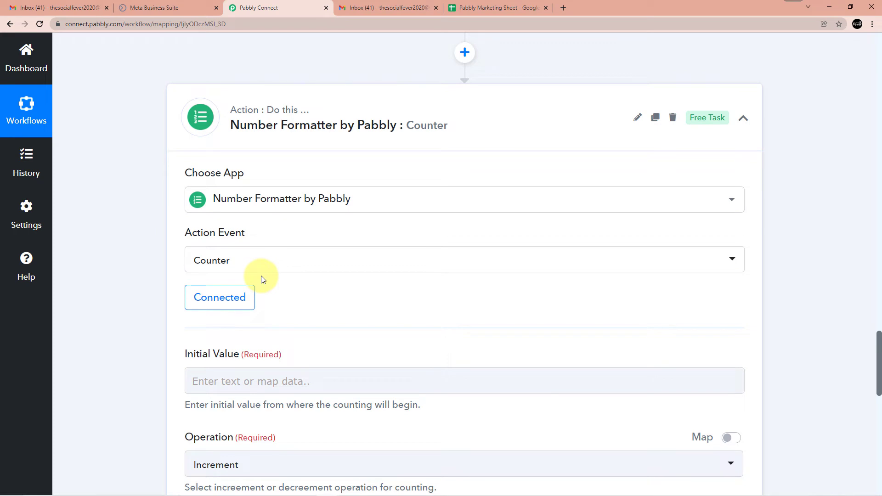
scroll(263, 280, "down", 4)
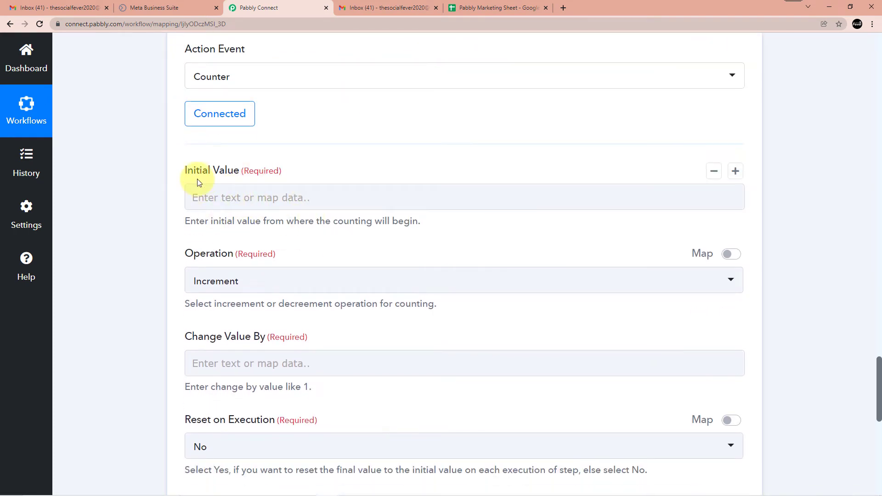
scroll(246, 266, "down", 1)
scroll(275, 257, "down", 2)
scroll(282, 235, "up", 6)
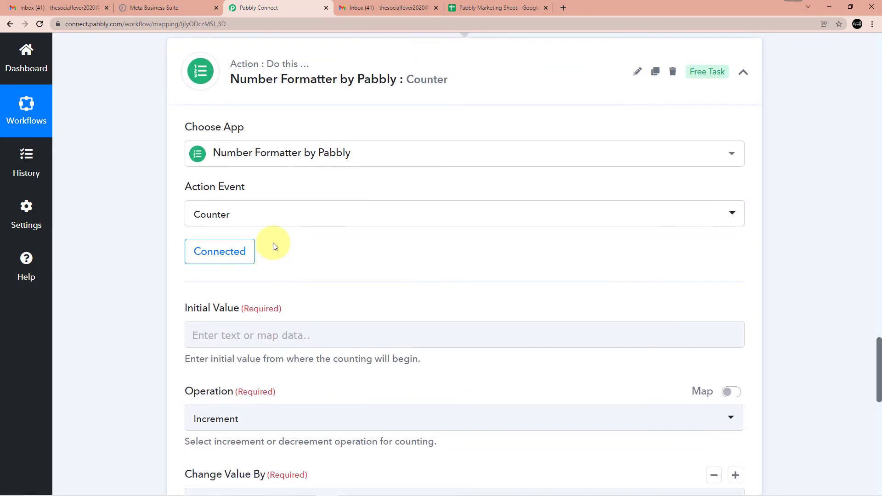
scroll(274, 247, "down", 2)
Map the Google Sheets step's Updates UpdatedRows into the Counter's Initial Value
left_click(213, 247)
scroll(206, 244, "down", 2)
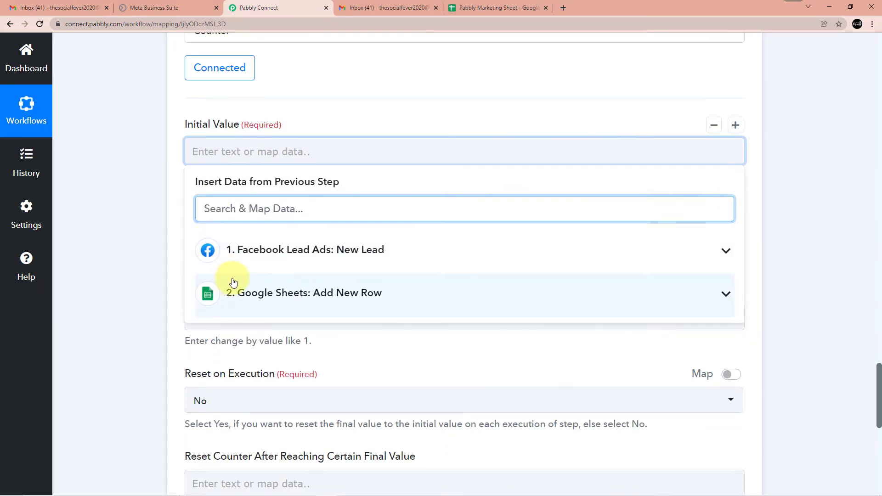
left_click(260, 293)
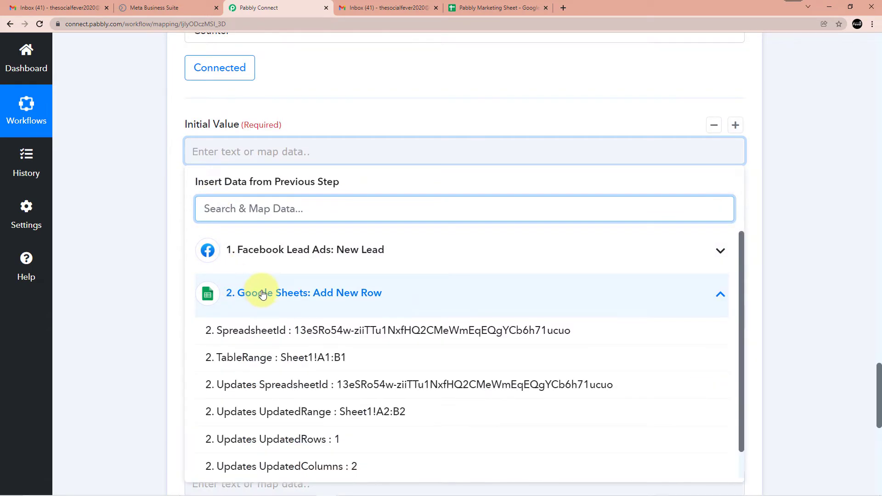
scroll(287, 278, "down", 1)
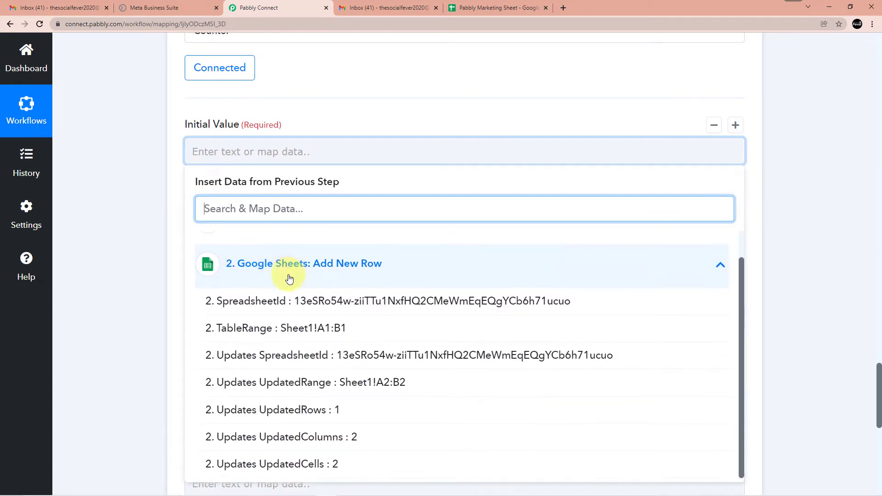
left_click(310, 409)
left_click(353, 121)
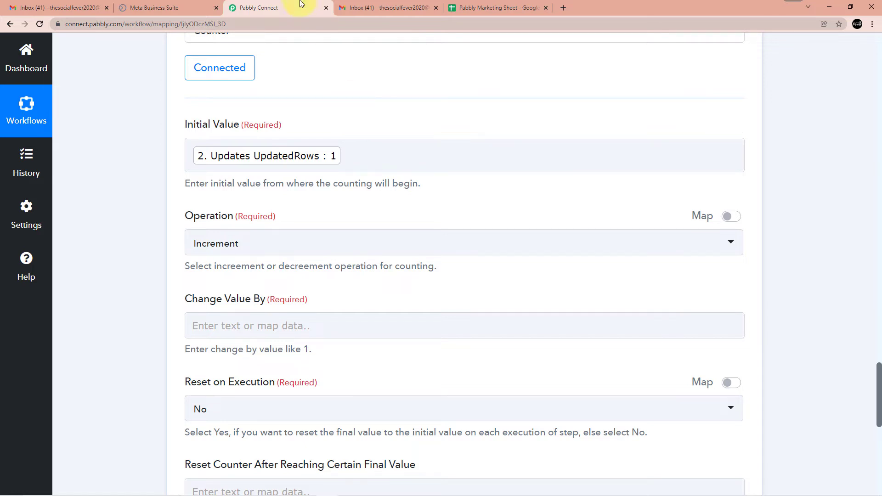
Set the Counter's Change Value By field to 1
scroll(292, 167, "up", 1)
scroll(203, 185, "down", 2)
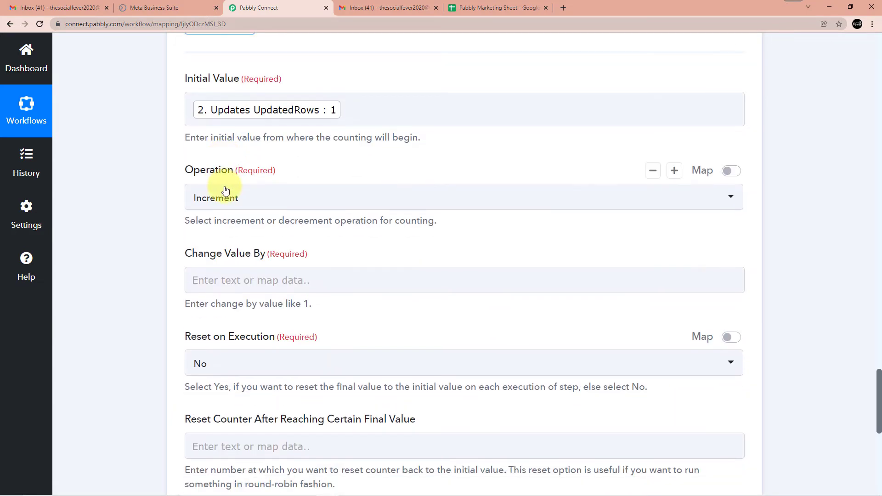
scroll(222, 222, "down", 1)
left_click(221, 231)
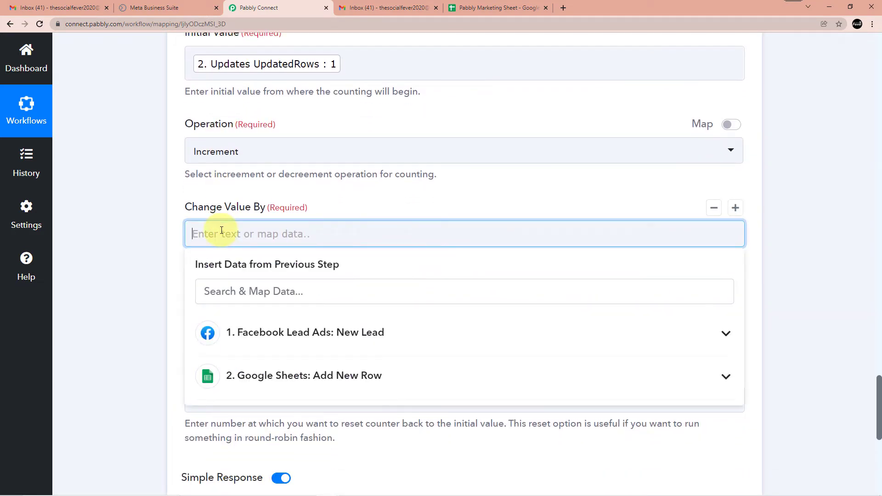
type("1")
left_click(340, 189)
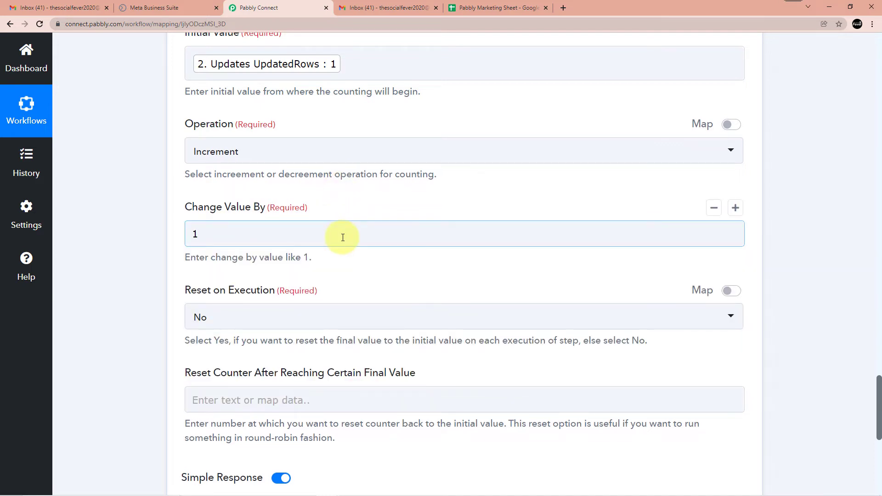
Review the remaining Counter fields, leaving Reset on Execution at No with no reset value
scroll(343, 239, "up", 2)
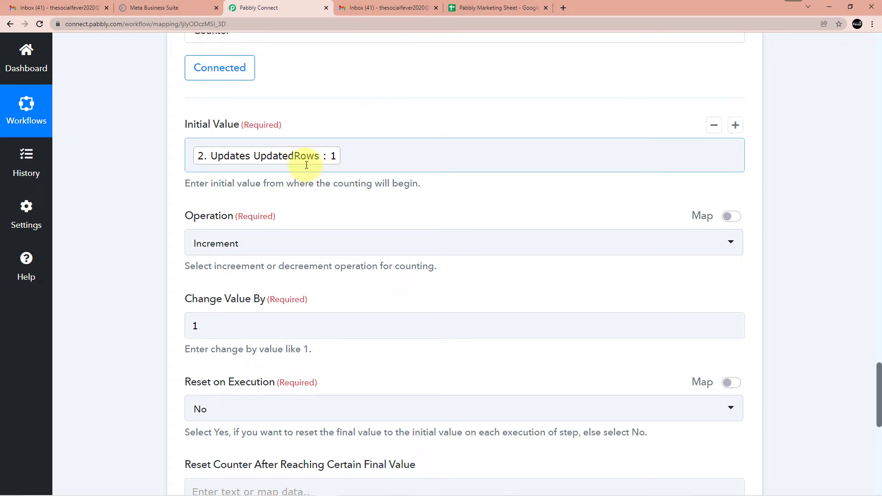
scroll(306, 165, "down", 2)
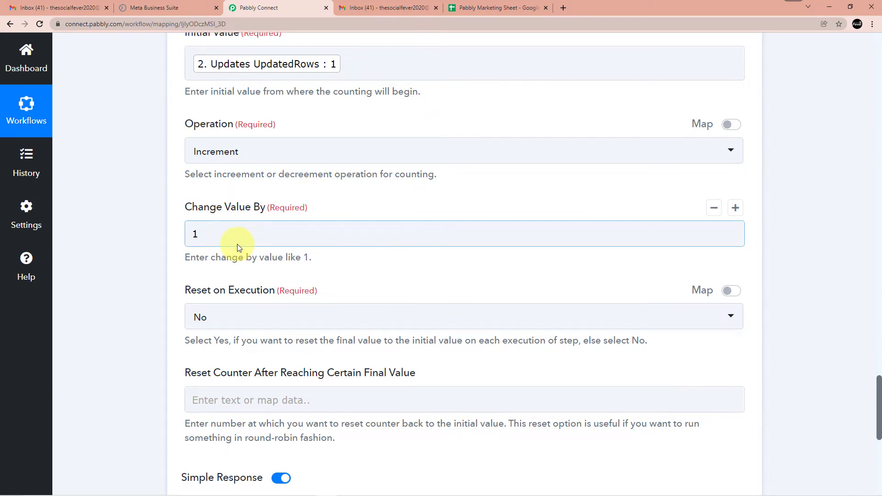
scroll(237, 244, "down", 2)
scroll(258, 266, "down", 1)
scroll(272, 290, "up", 5)
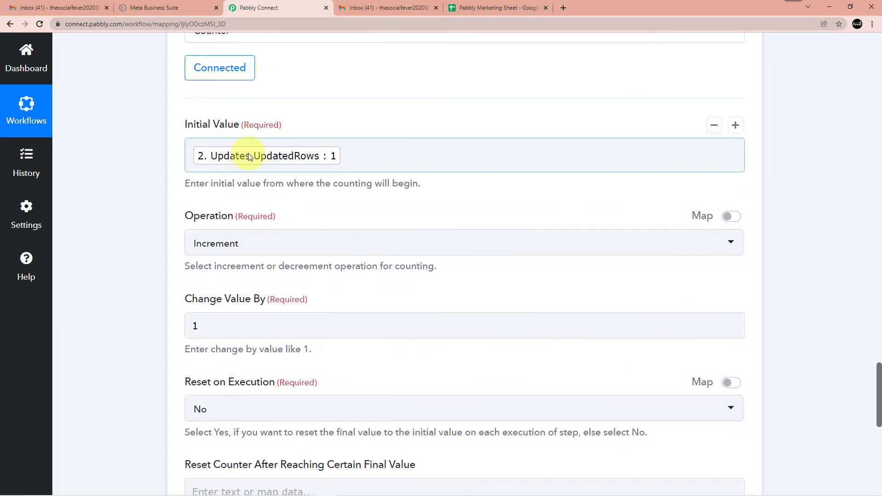
scroll(225, 200, "down", 1)
scroll(266, 196, "down", 2)
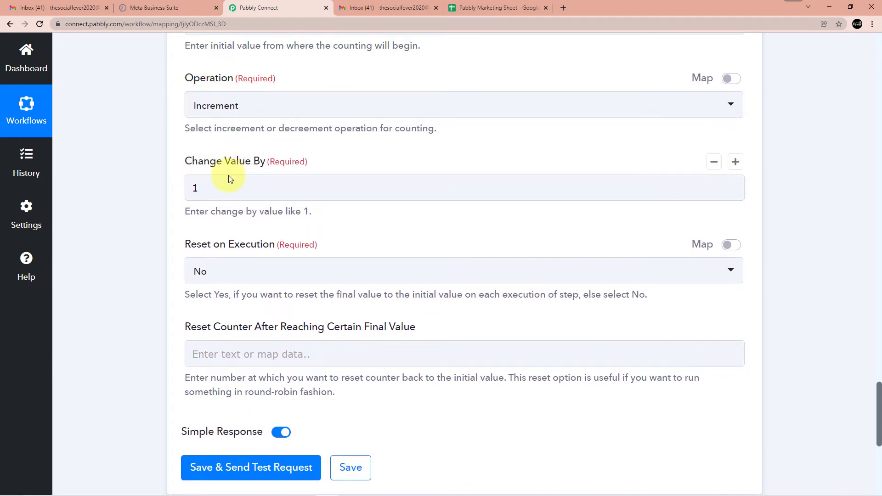
scroll(249, 174, "down", 1)
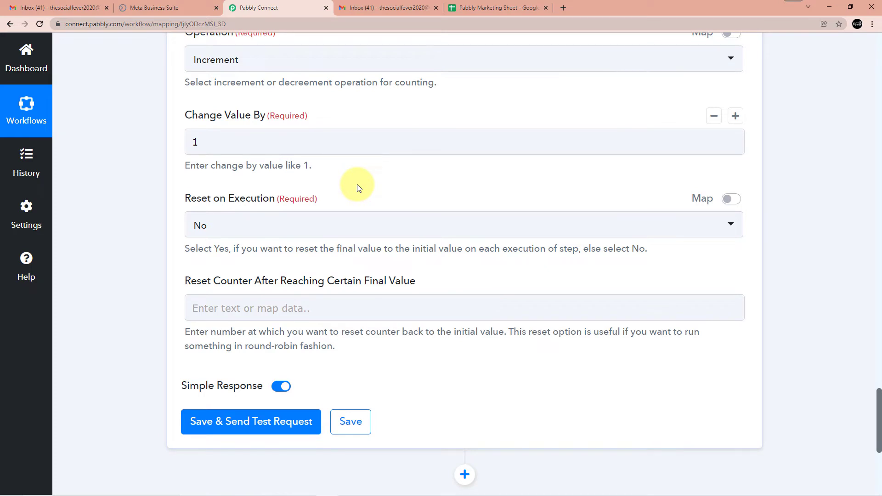
scroll(356, 187, "down", 2)
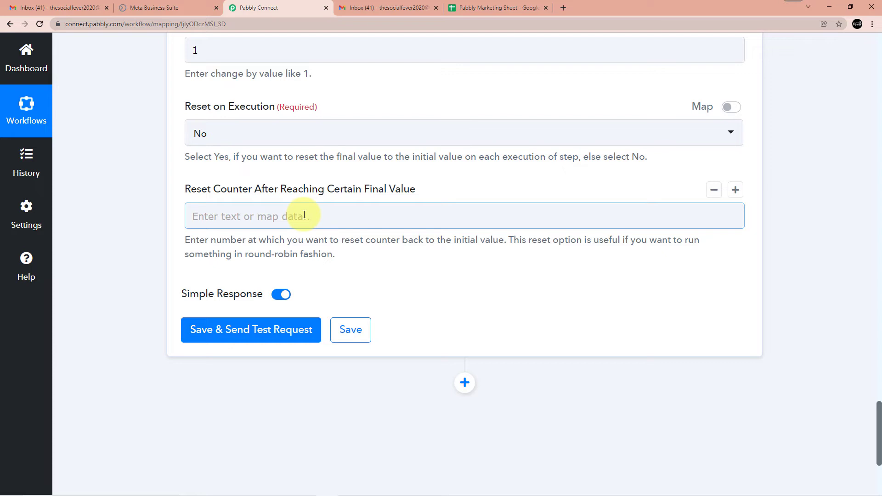
Enter 3 in the counter's Reset Counter After Reaching Certain Final Value field
left_click(264, 213)
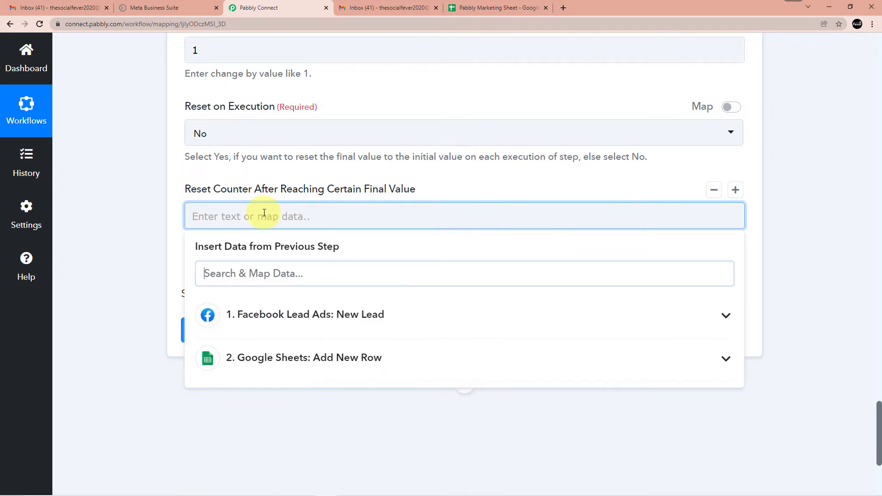
type("3")
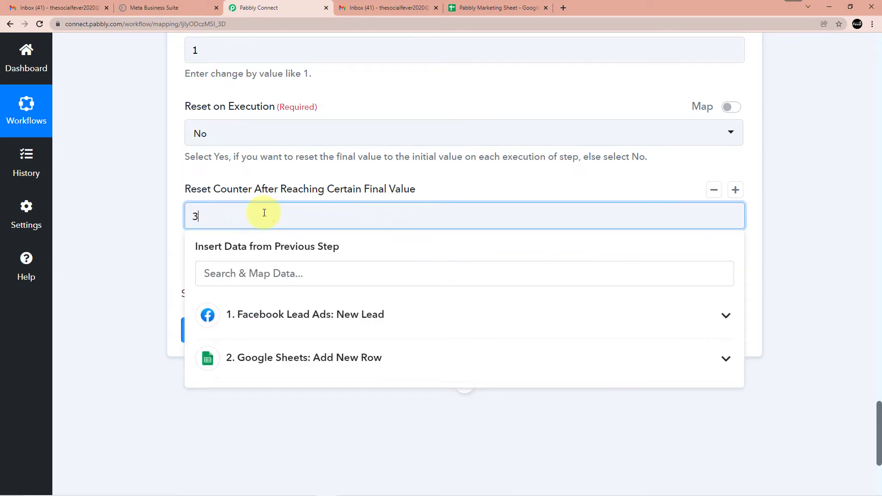
left_click(263, 173)
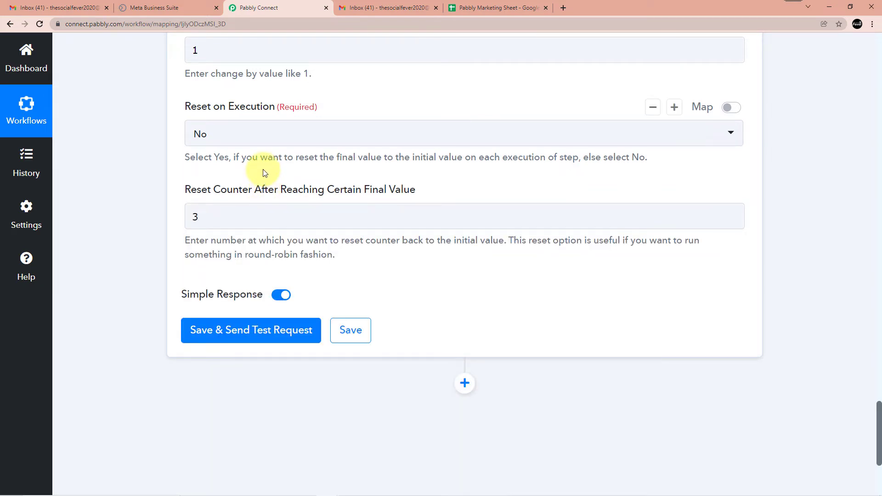
scroll(263, 170, "down", 1)
scroll(276, 230, "down", 1)
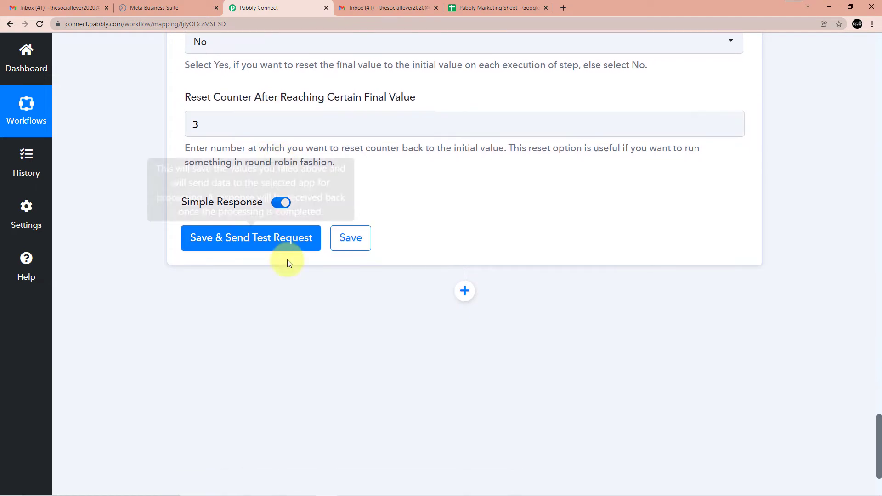
Save and test the counter three times, checking Final Value climbs to 3 then returns to 1
left_click(247, 249)
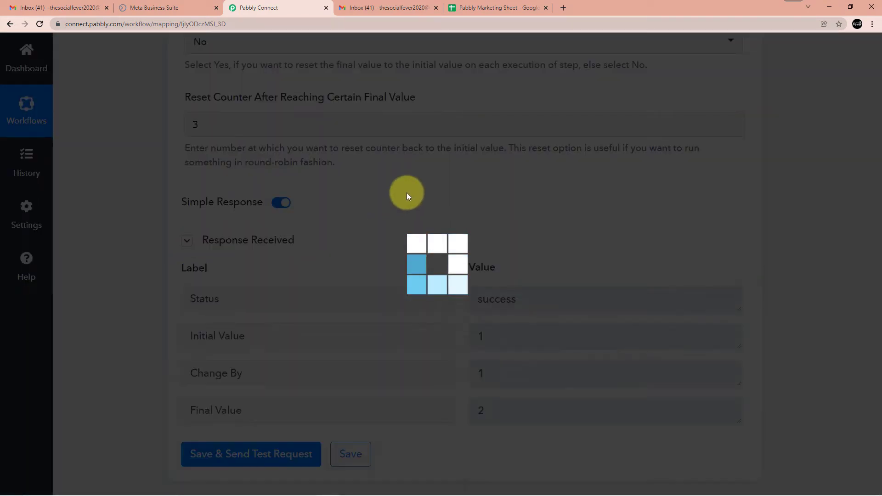
scroll(427, 206, "down", 2)
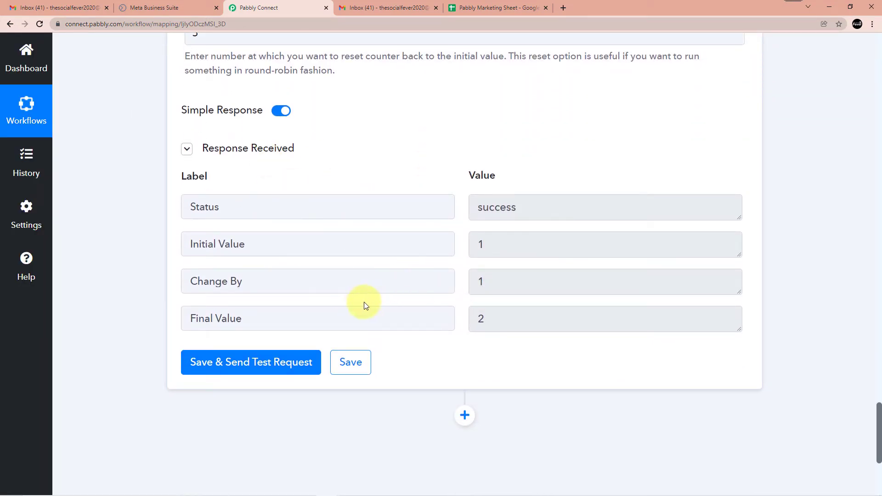
scroll(365, 295, "down", 1)
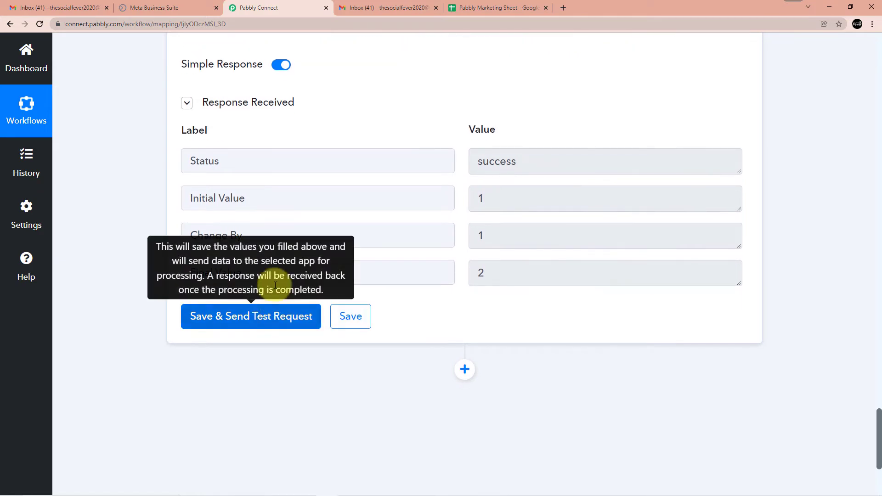
left_click(245, 327)
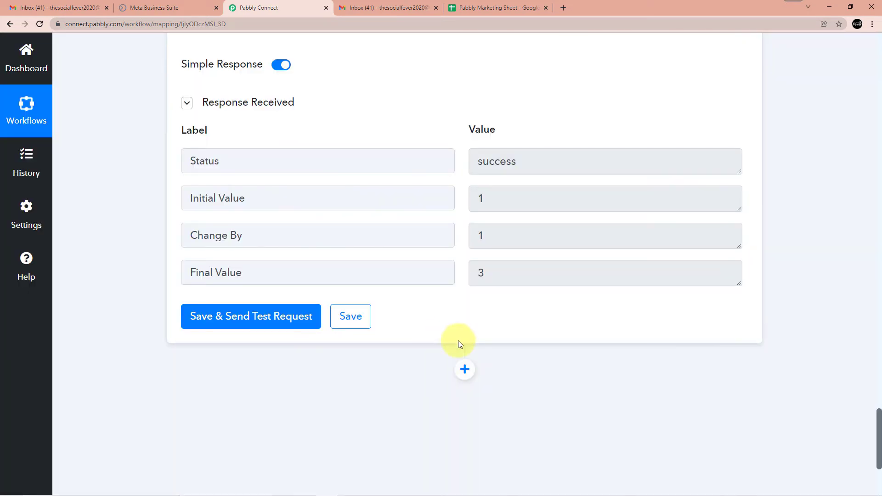
scroll(275, 390, "up", 4)
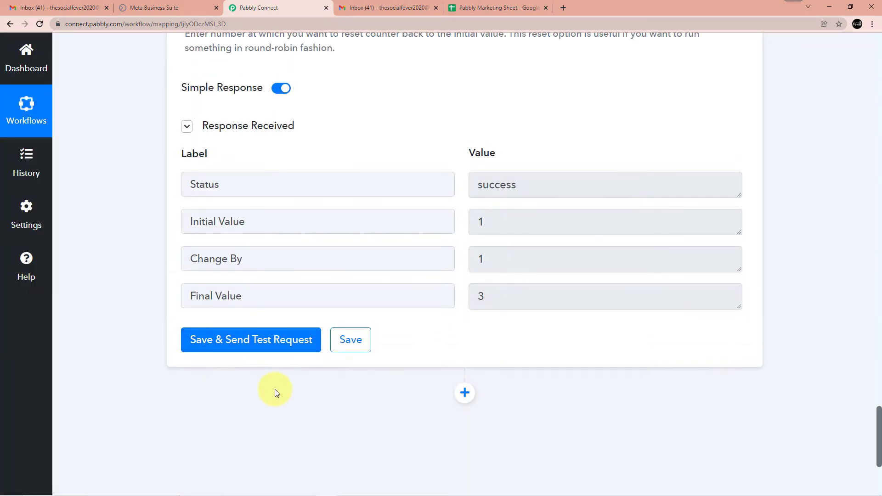
scroll(275, 390, "up", 3)
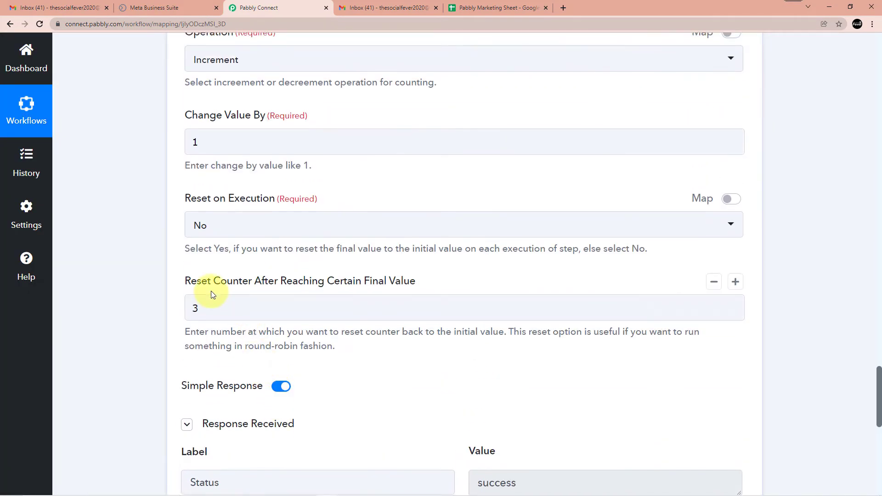
scroll(288, 280, "down", 8)
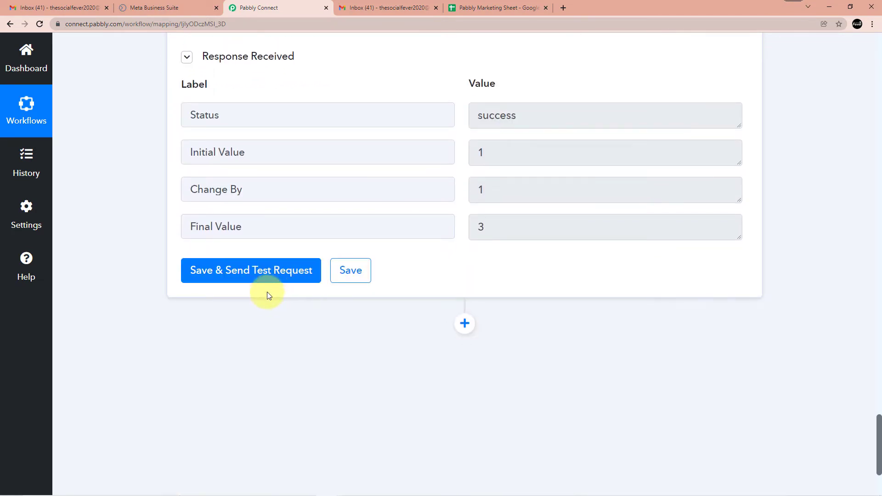
left_click(268, 278)
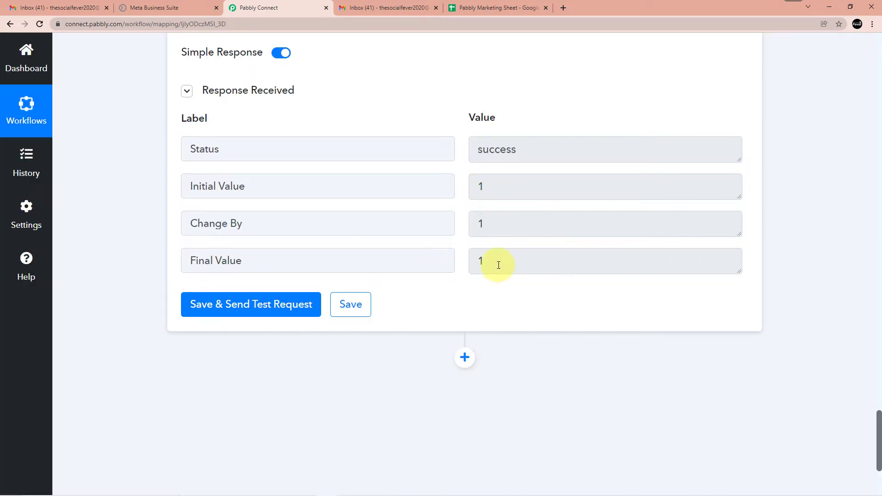
scroll(403, 308, "up", 9)
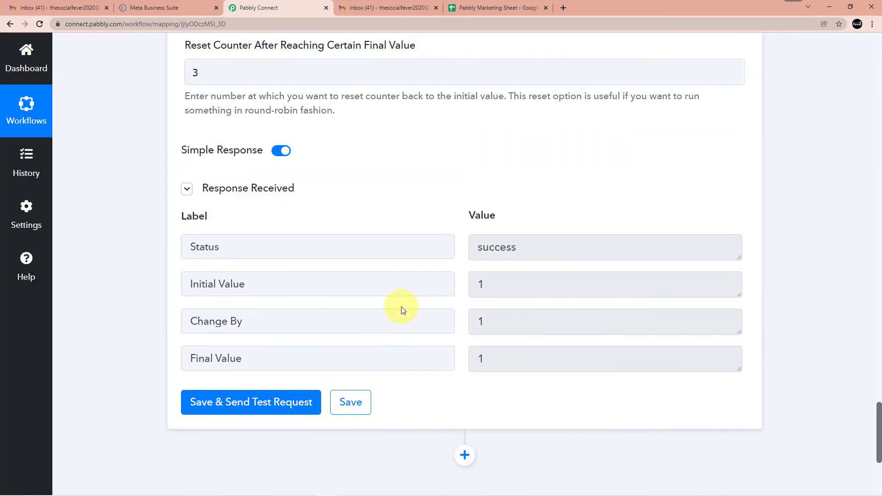
scroll(401, 307, "up", 10)
scroll(401, 307, "down", 18)
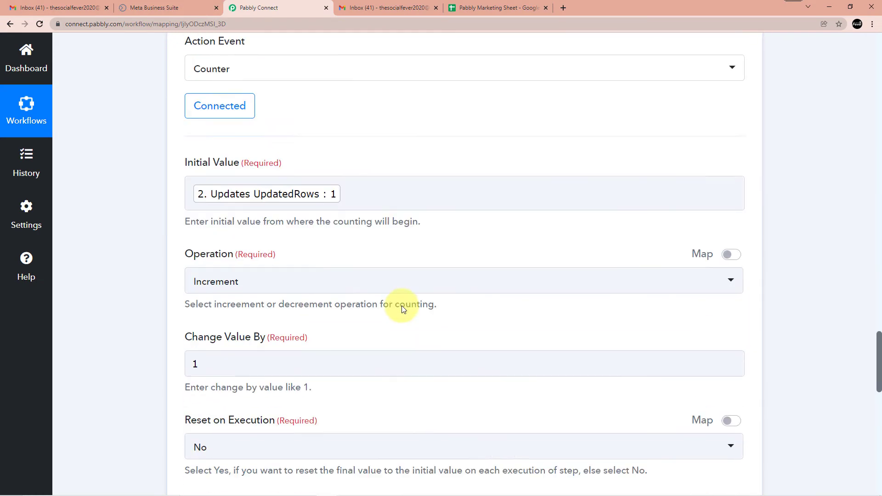
scroll(409, 301, "down", 3)
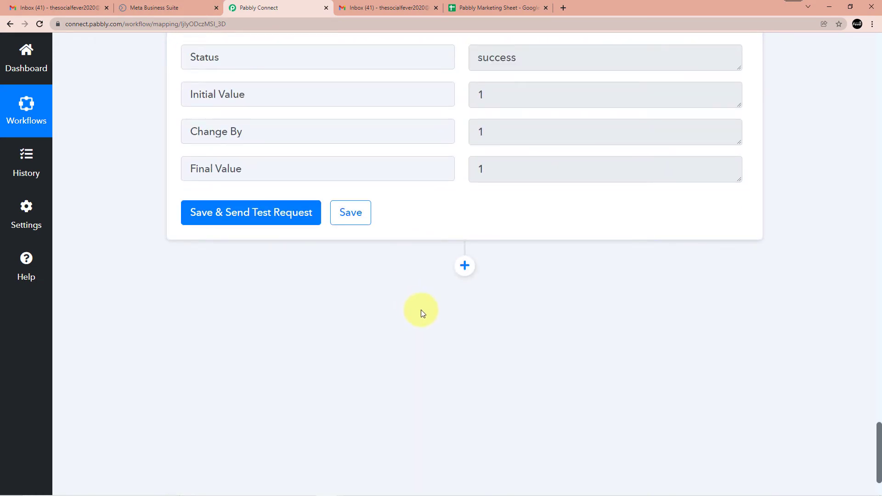
Add a Router by Pabbly action step after the counter, creating empty Route 1 and Route 2
left_click(460, 270)
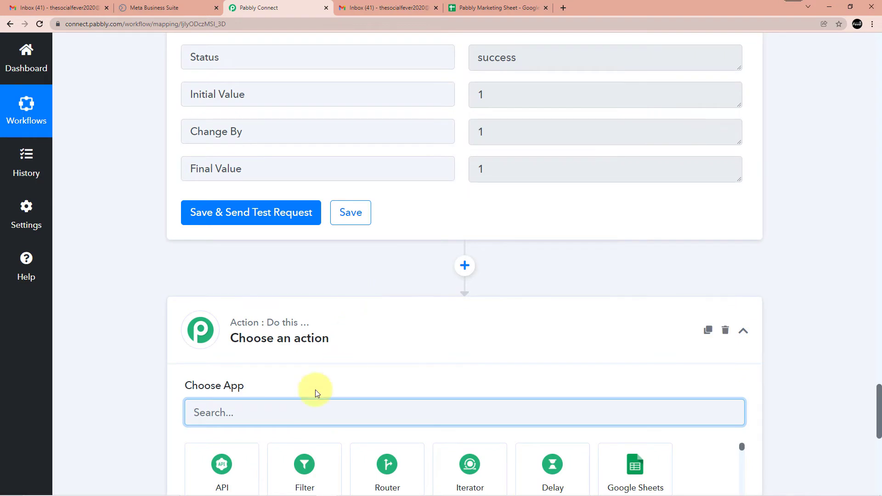
type("Router")
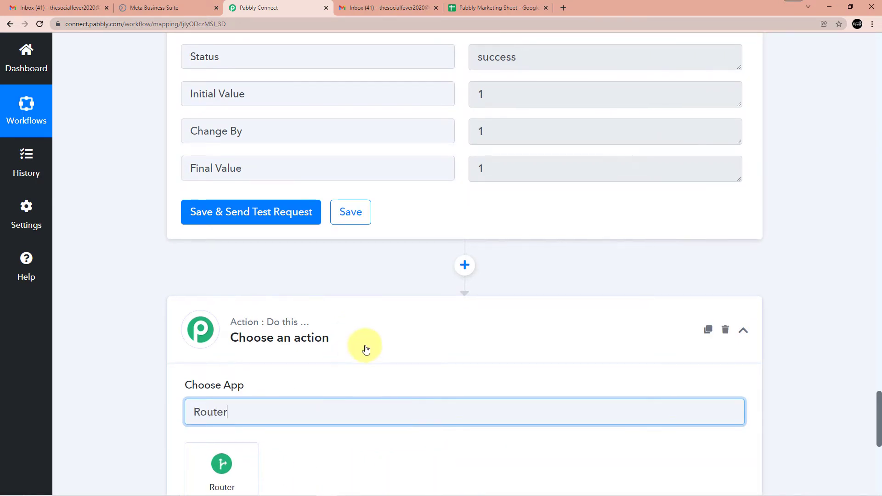
scroll(367, 349, "down", 2)
left_click(232, 385)
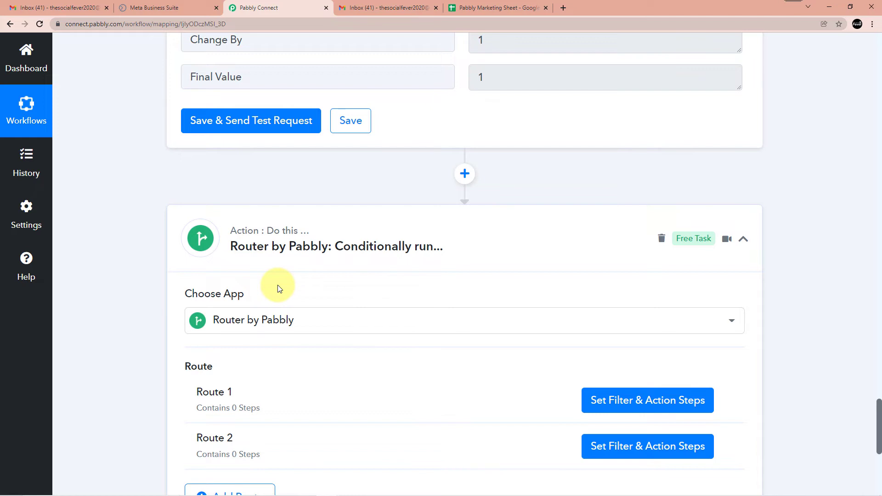
scroll(278, 289, "down", 2)
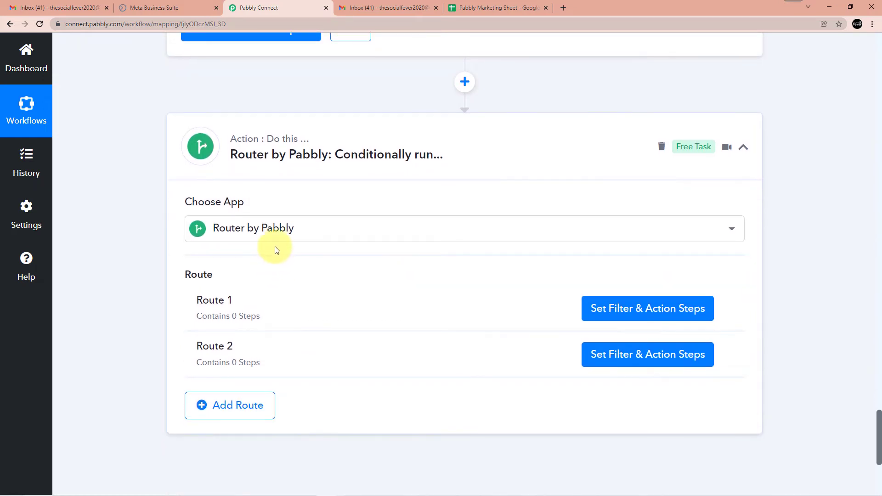
mouse_move(188, 280)
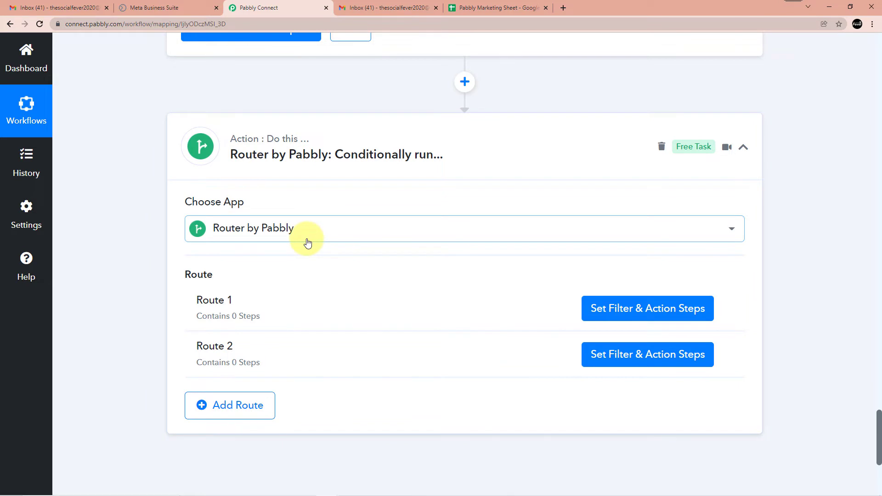
scroll(296, 242, "down", 1)
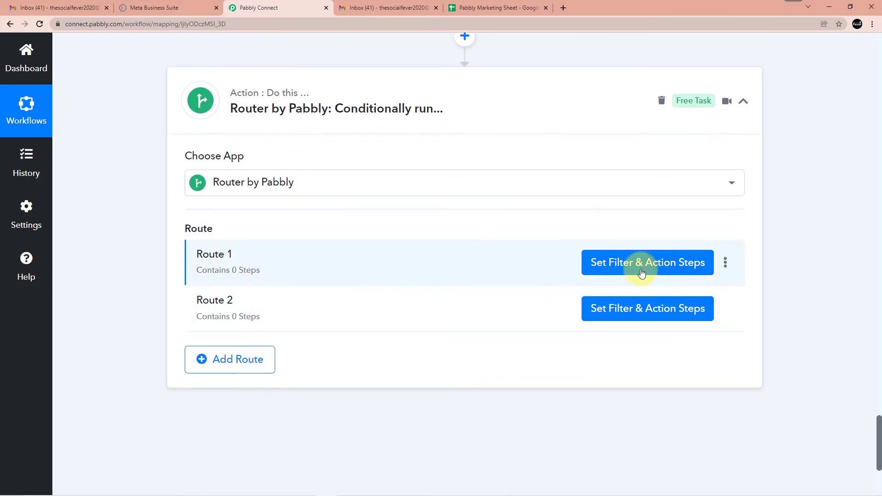
Rename Route 1 to Agent 1 and Route 2 to Agent 2
left_click(726, 263)
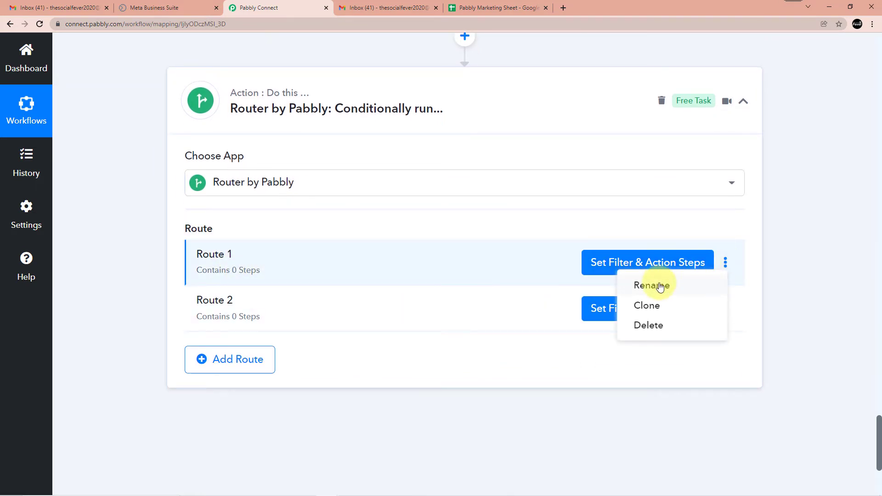
left_click(654, 285)
key("BackSpace")
key("BackSpace")
key("BackSpace")
key("BackSpace")
key("BackSpace")
key("BackSpace")
key("BackSpace")
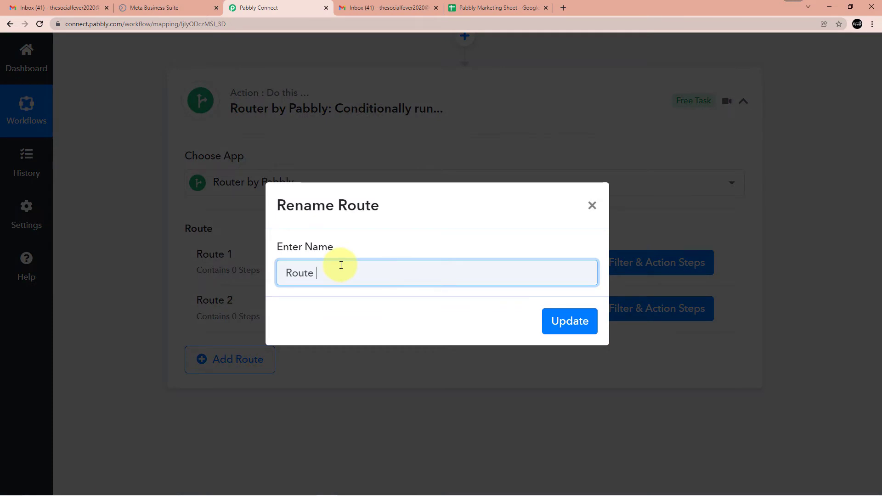
type("Agent 1")
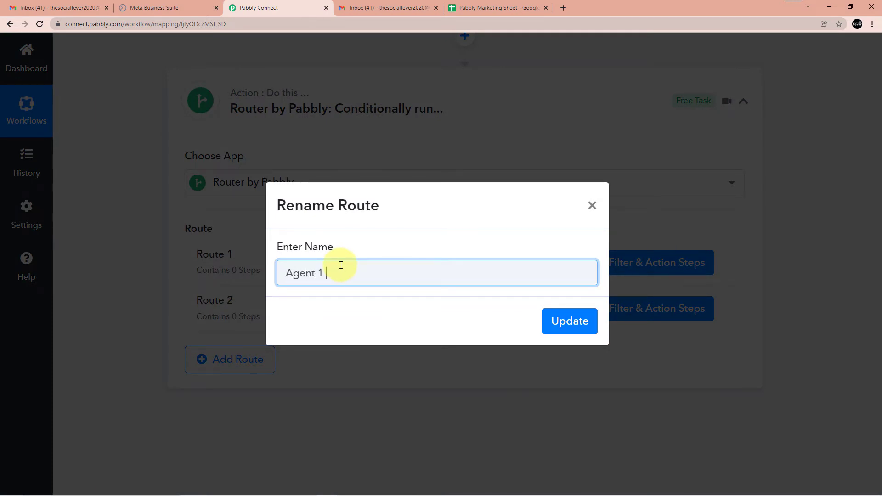
left_click(572, 321)
left_click(725, 307)
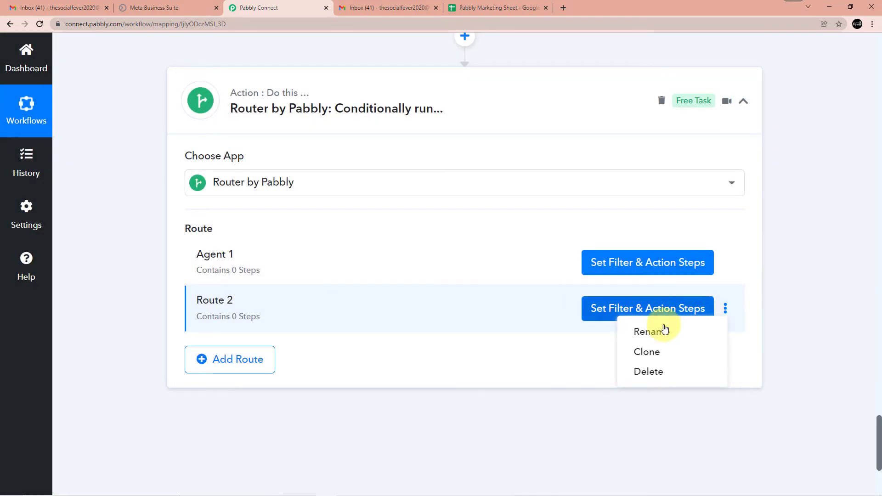
left_click(668, 326)
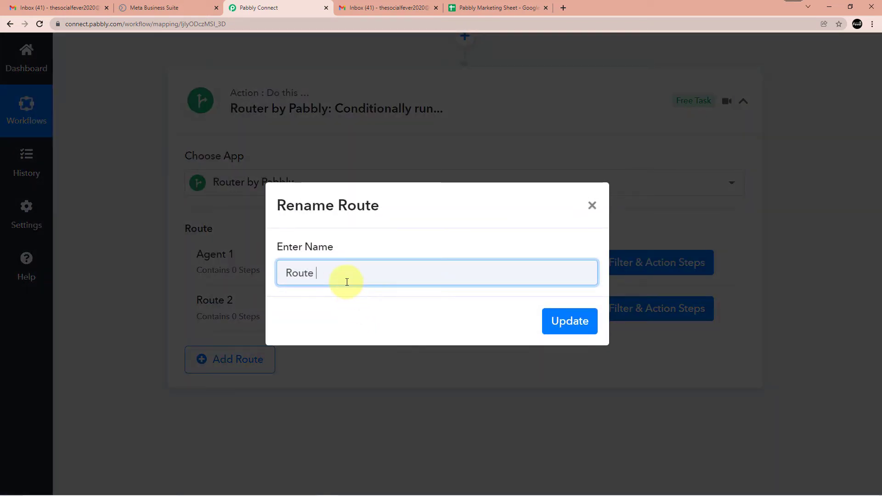
key("BackSpace")
key("BackSpace")
key("BackSpace")
type("Agent")
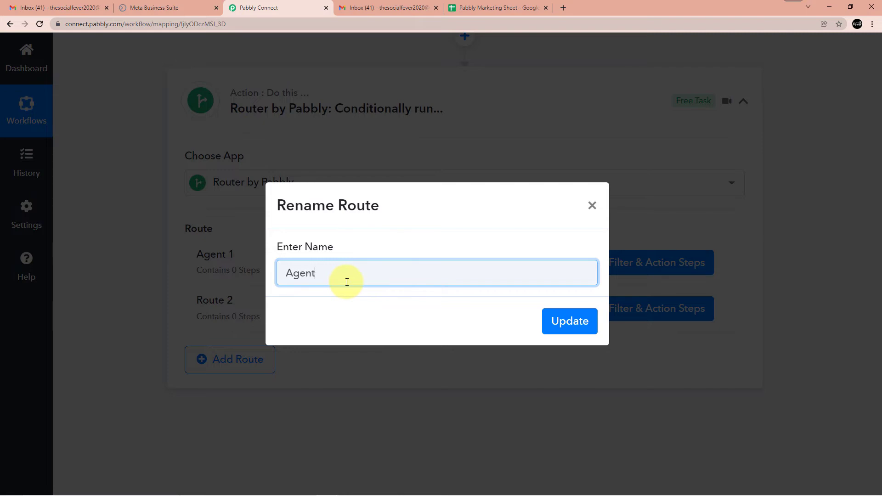
type(" 2")
left_click(569, 320)
scroll(663, 294, "down", 2)
Add a third route to the router and rename it Agent 3
left_click(242, 275)
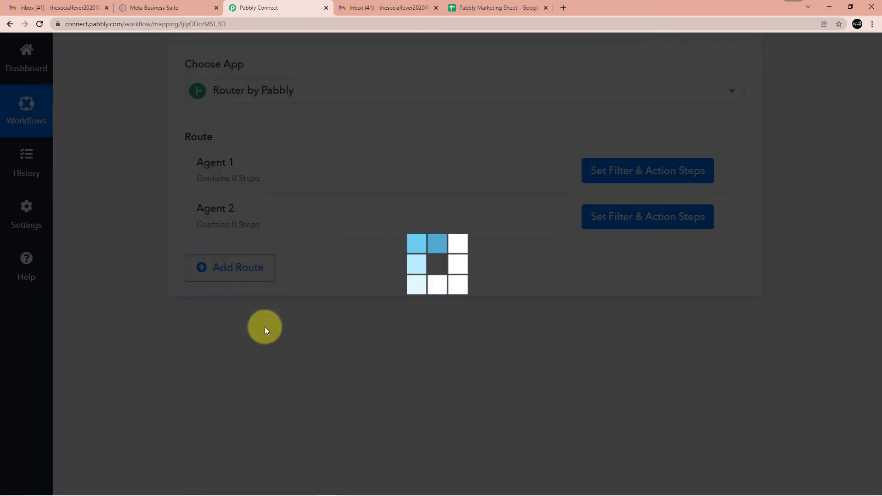
mouse_move(630, 277)
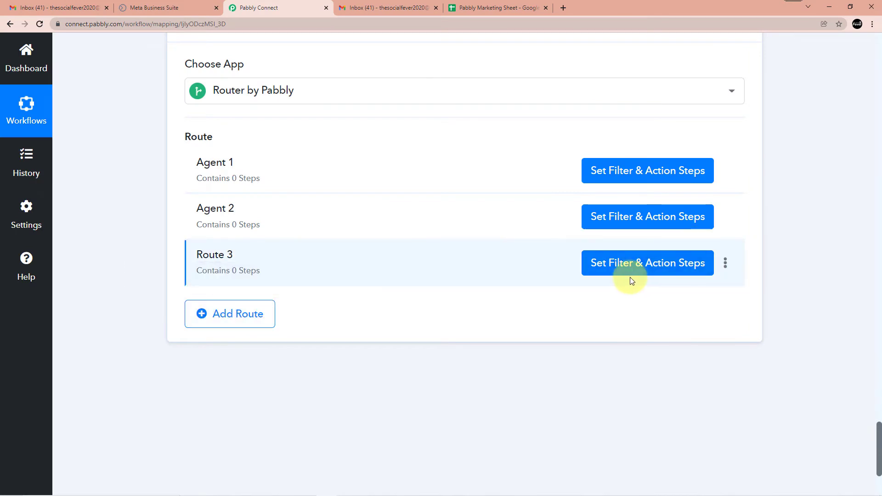
left_click(724, 262)
left_click(682, 284)
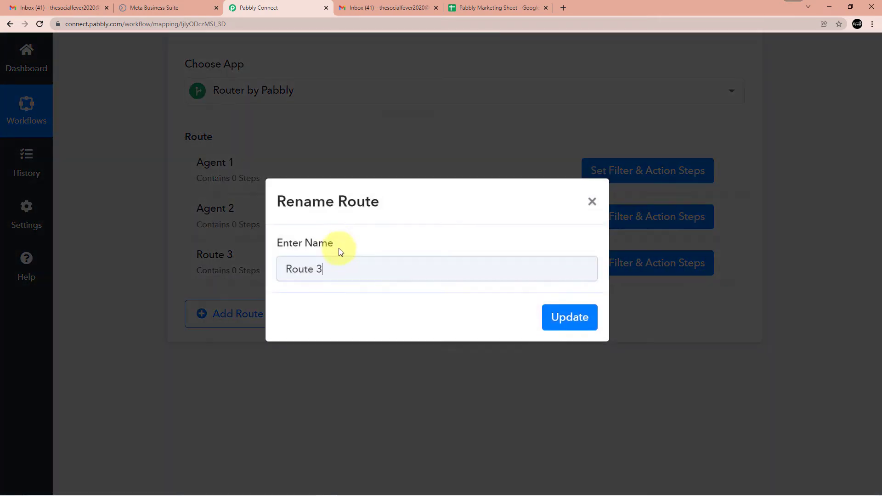
key("BackSpace")
key("BackSpace")
key("BackSpace")
key("BackSpace")
key("BackSpace")
key("BackSpace")
type("Agent")
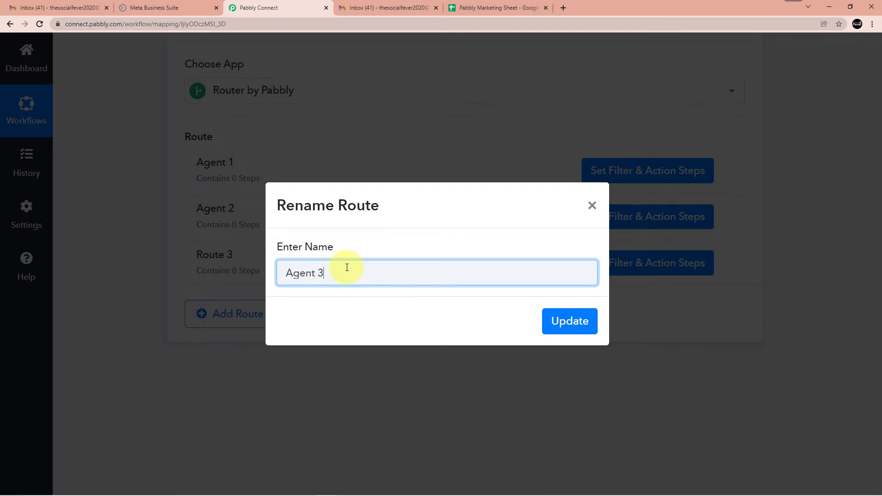
left_click(562, 323)
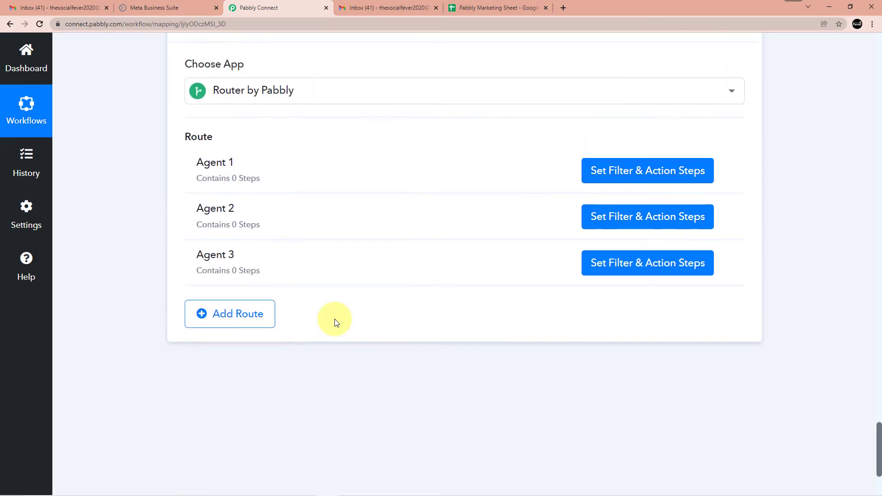
scroll(334, 322, "up", 3)
scroll(335, 321, "down", 2)
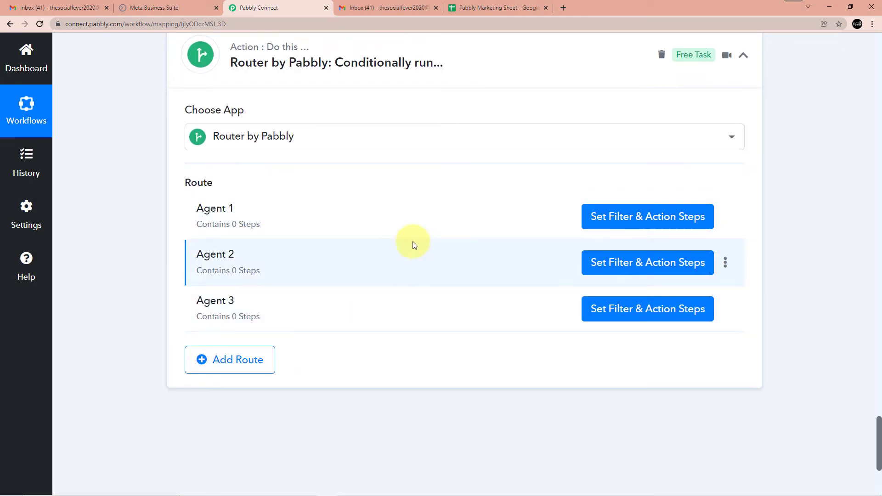
Set Agent 1's filter to continue when the counter's Final Value equals 1, and test it
left_click(616, 217)
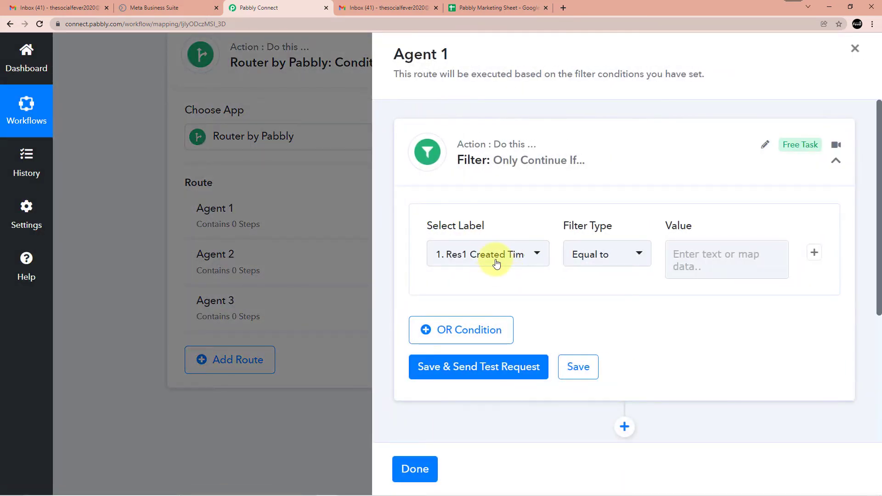
left_click(495, 258)
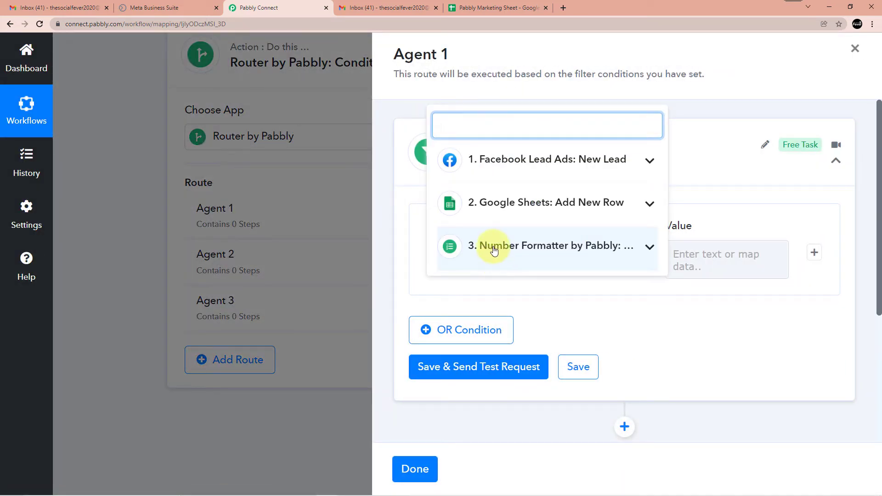
left_click(600, 295)
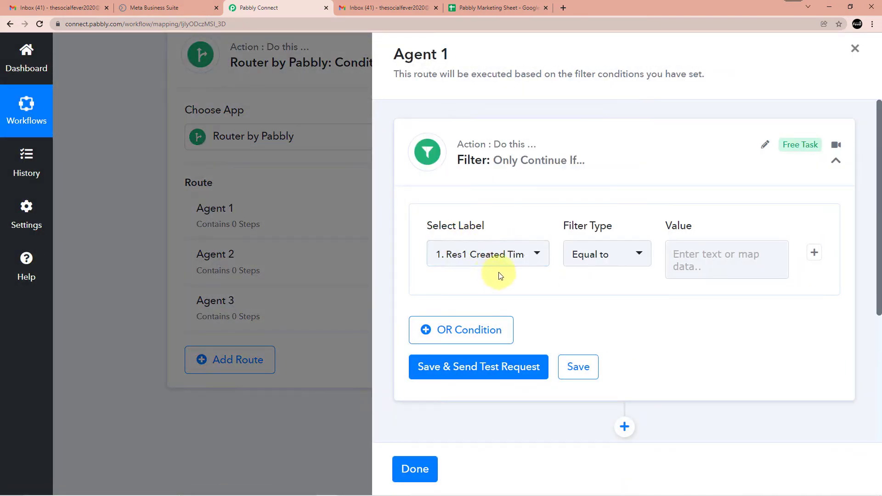
left_click(497, 256)
scroll(503, 247, "down", 4)
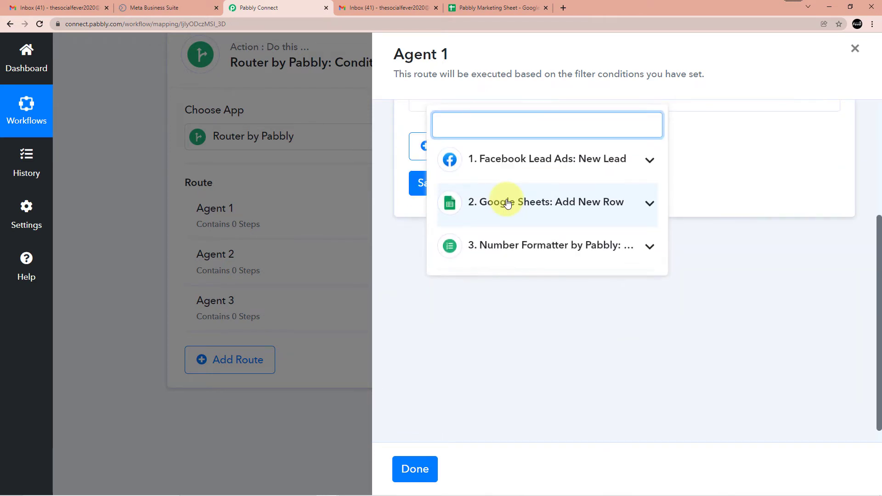
left_click(559, 254)
scroll(636, 209, "down", 2)
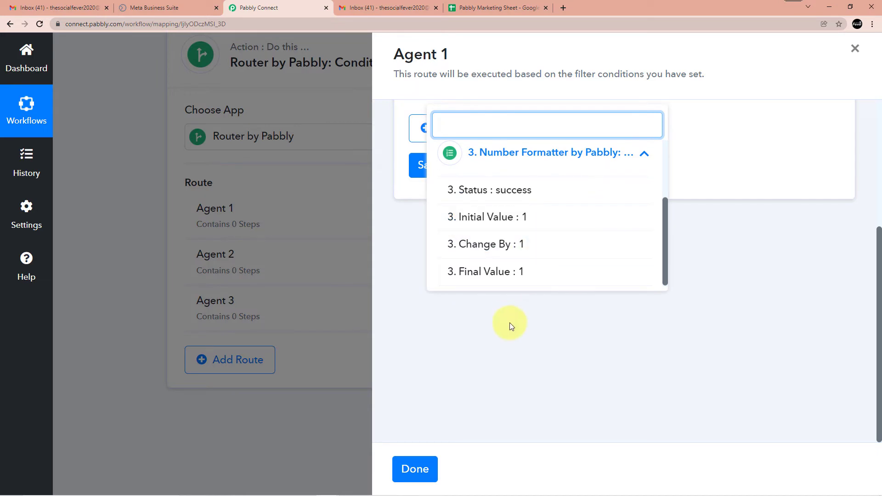
left_click(508, 275)
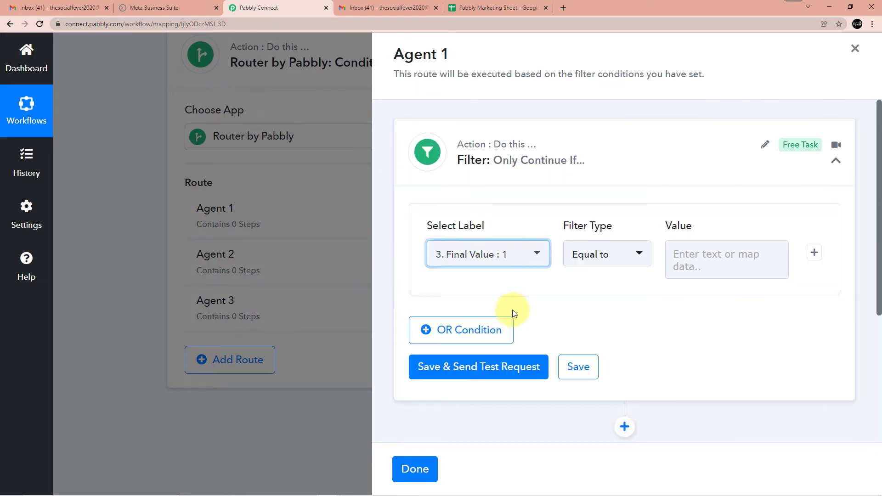
left_click(729, 260)
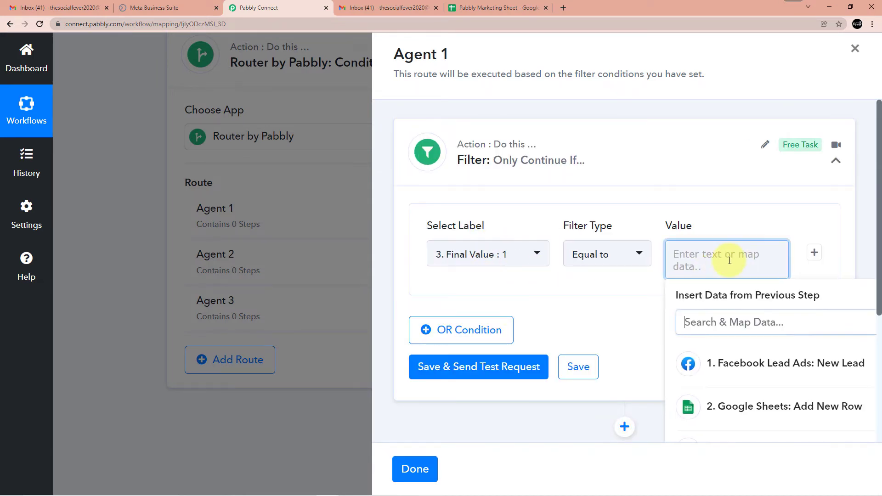
type("1")
left_click(604, 285)
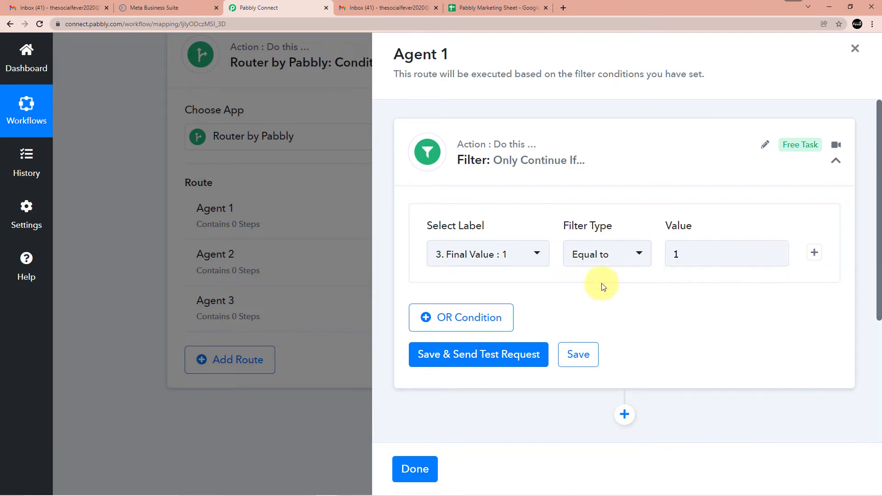
scroll(579, 290, "down", 2)
left_click(477, 271)
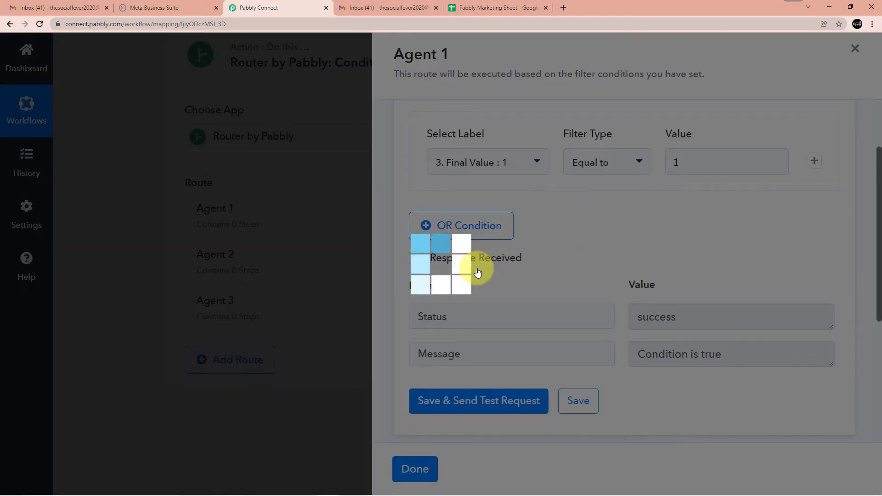
scroll(509, 258, "down", 5)
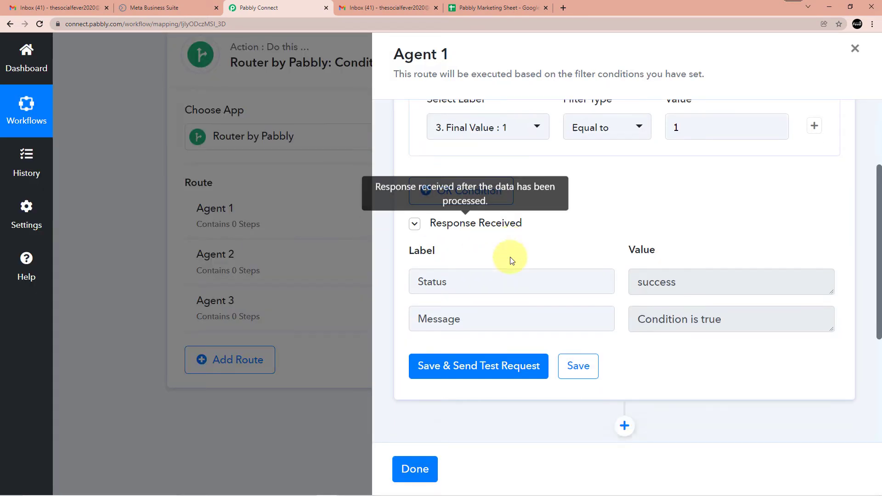
Add a Gmail action step after Agent 1's filter
left_click(624, 225)
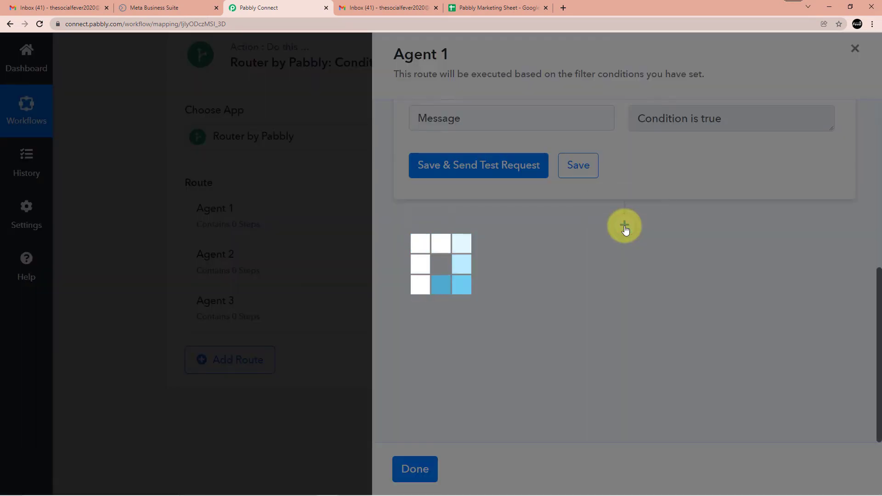
scroll(552, 250, "down", 2)
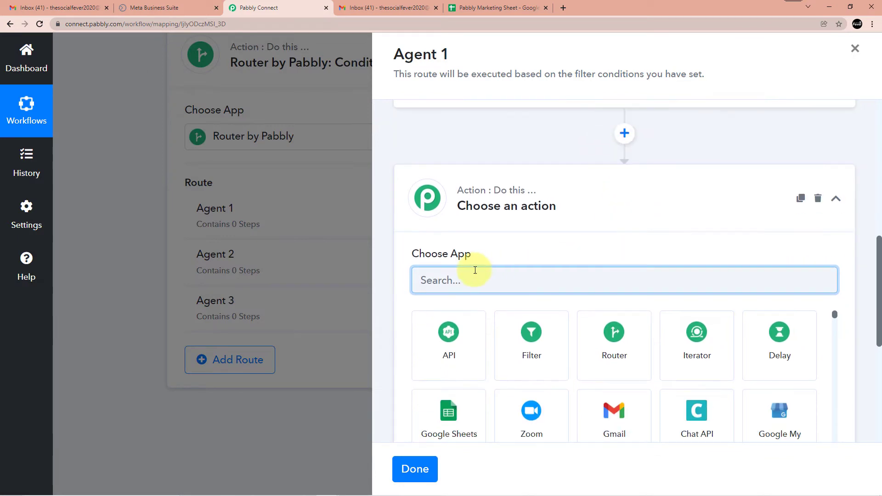
left_click(625, 422)
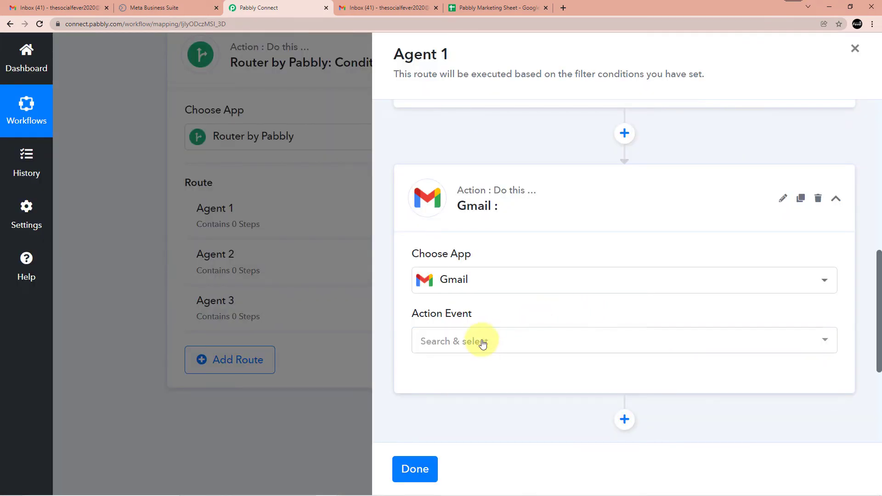
Choose Gmail's Send Email event and delete the existing Gmail connection
left_click(482, 342)
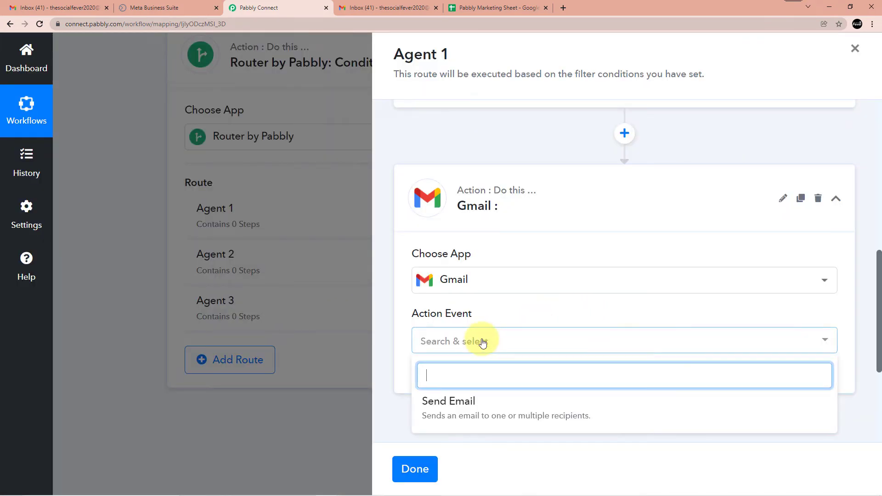
left_click(472, 413)
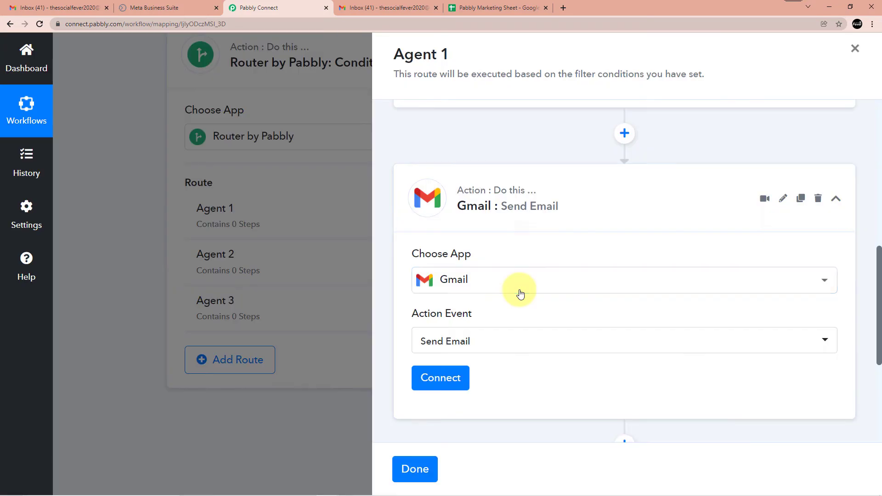
left_click(450, 378)
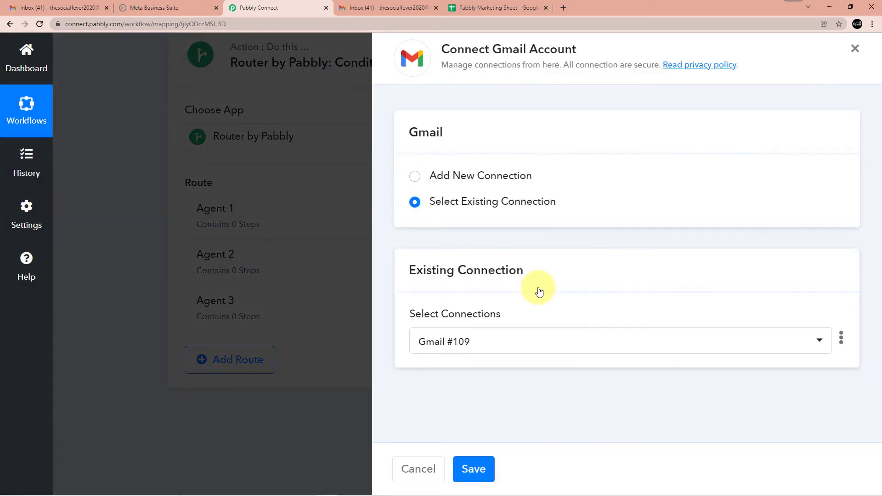
left_click(841, 337)
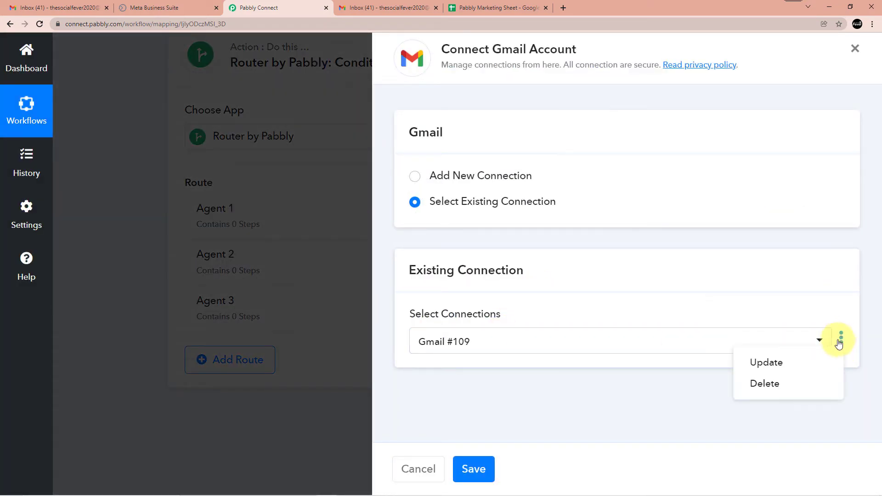
left_click(779, 390)
left_click(366, 324)
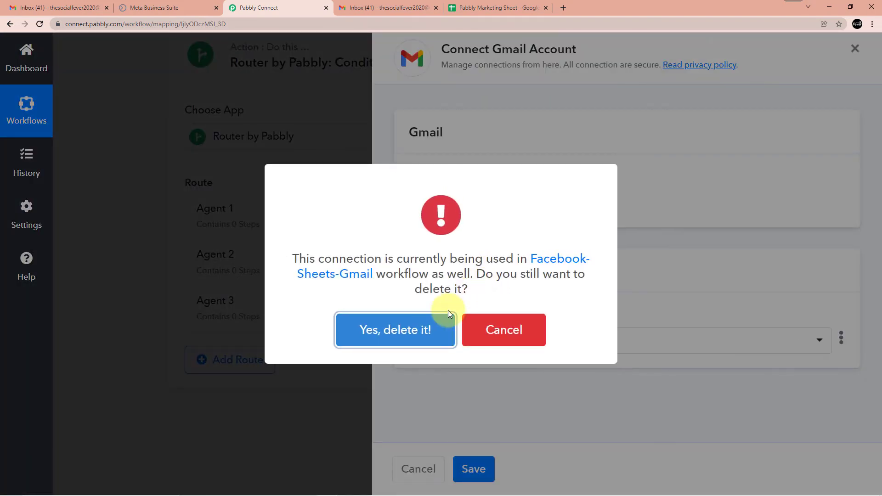
left_click(448, 322)
left_click(442, 324)
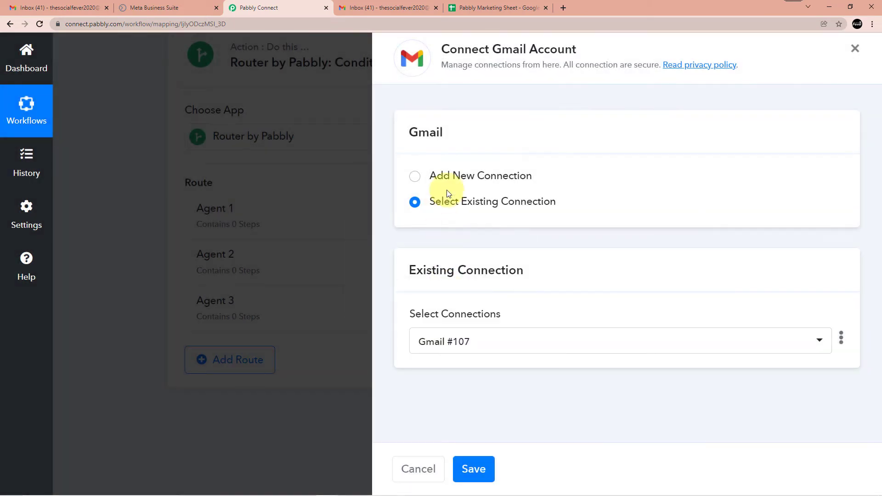
Authorize a new Gmail connection by signing in with the Google account and granting access
left_click(448, 177)
left_click(488, 321)
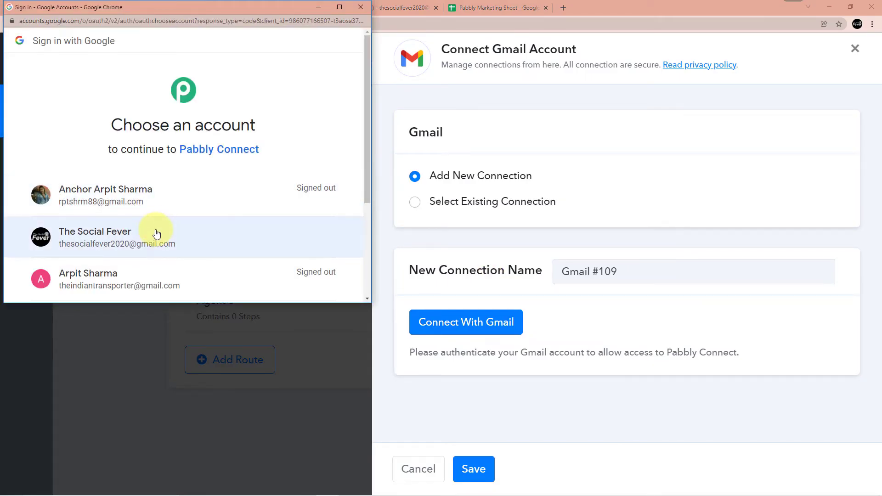
left_click(157, 232)
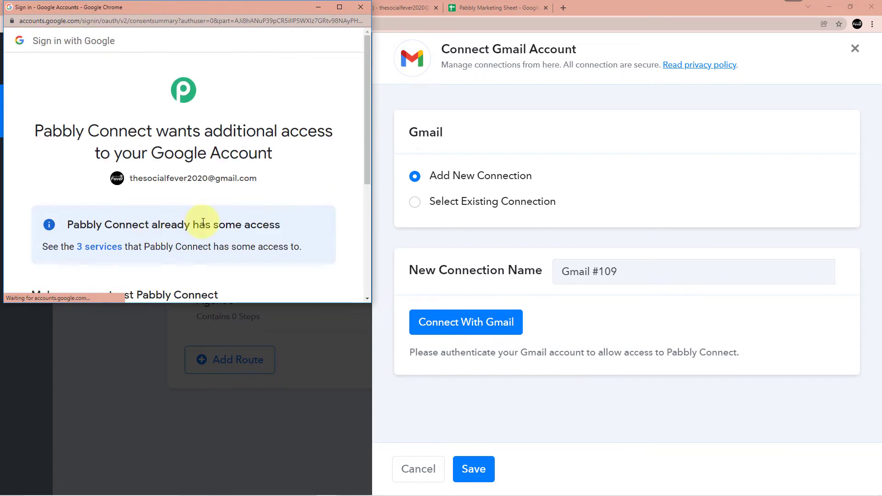
scroll(214, 193, "down", 5)
left_click(305, 209)
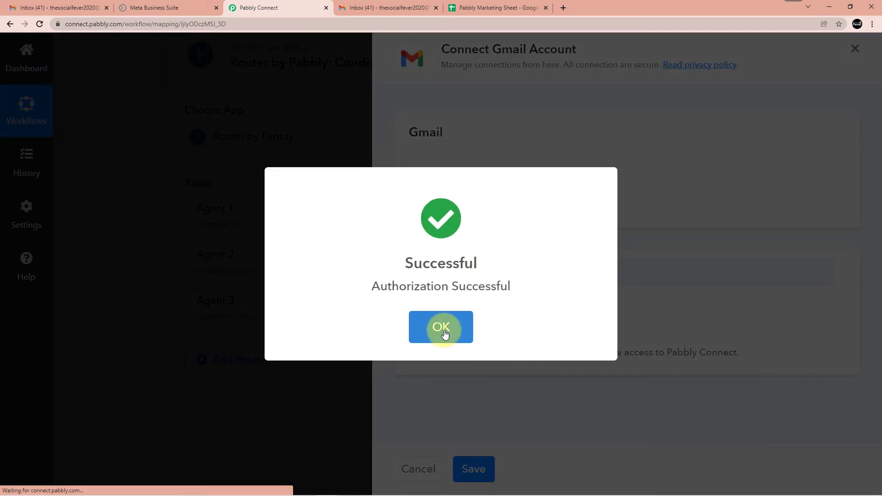
left_click(441, 327)
scroll(519, 271, "down", 5)
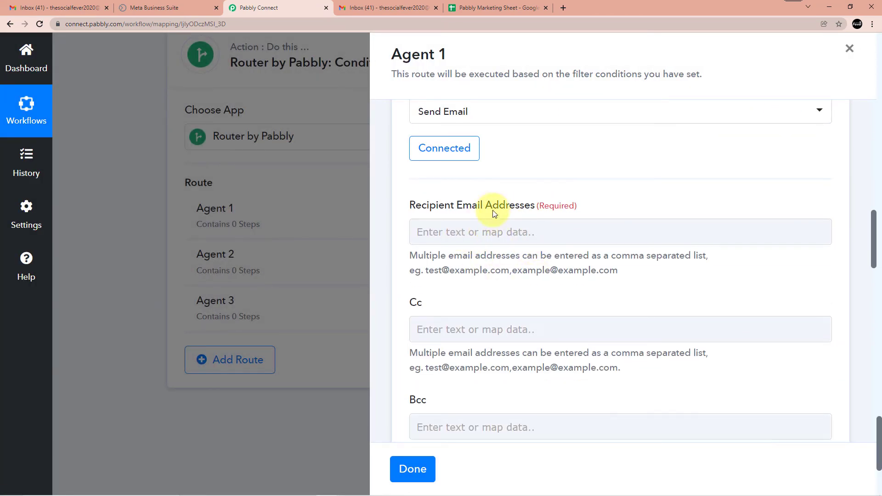
Copy the e-mail address from the Gmail account menu, then switch back to Pabbly Connect
mouse_move(194, 494)
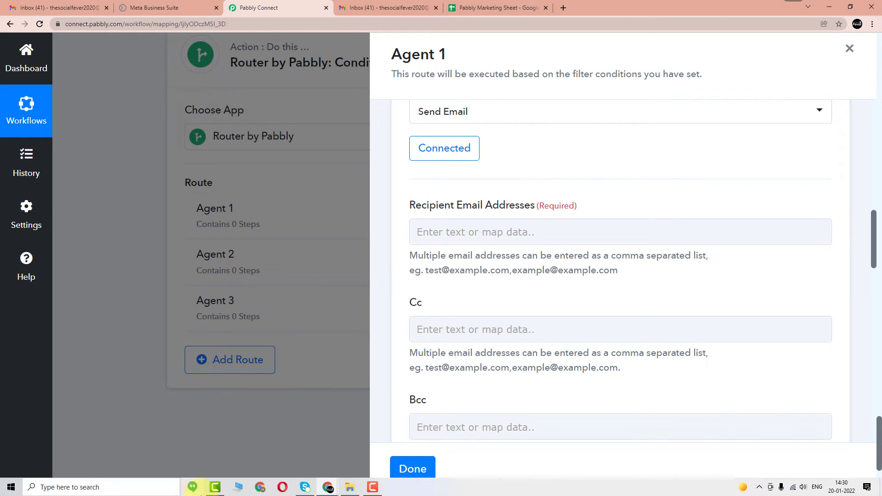
mouse_move(339, 484)
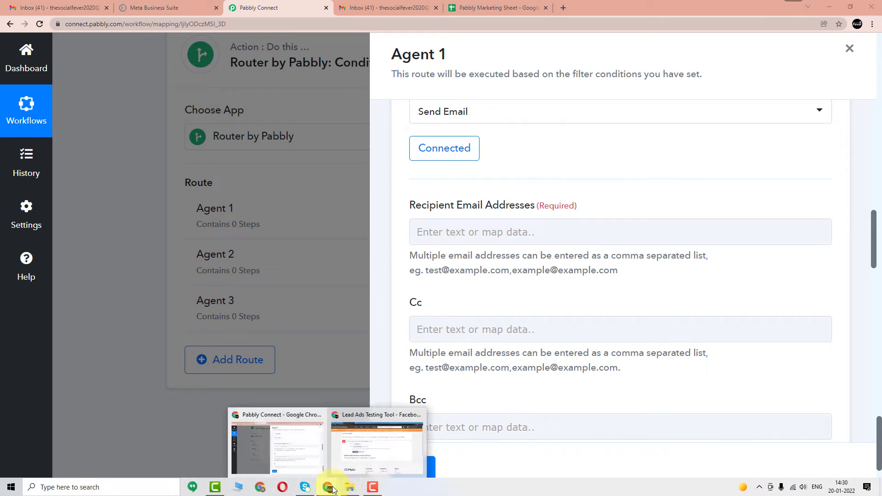
left_click(350, 441)
left_click(289, 8)
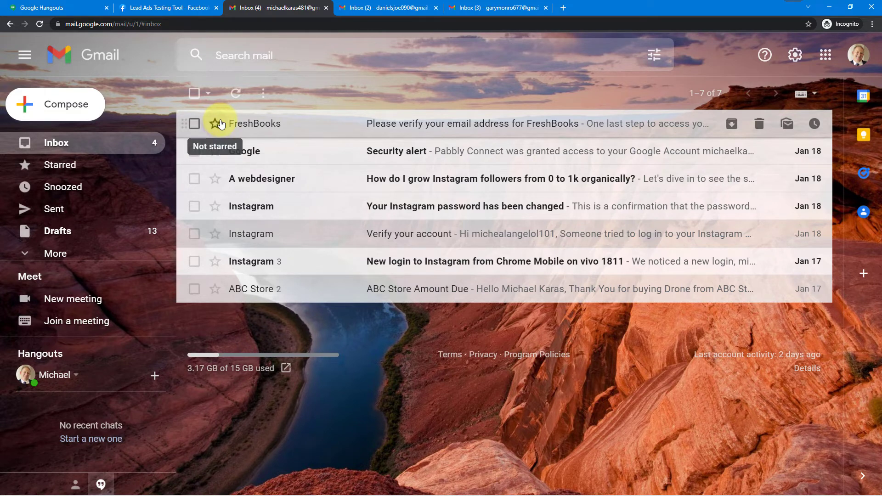
left_click(858, 53)
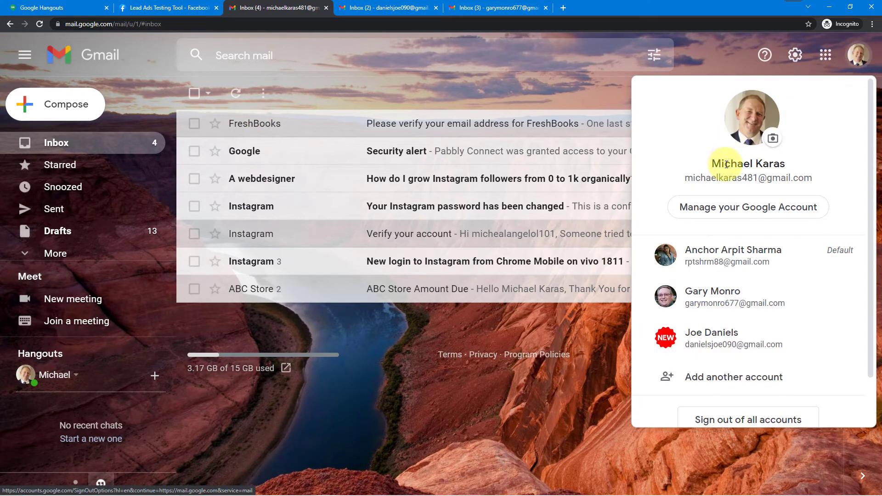
left_click_drag(684, 179, 798, 176)
key("ctrl+c")
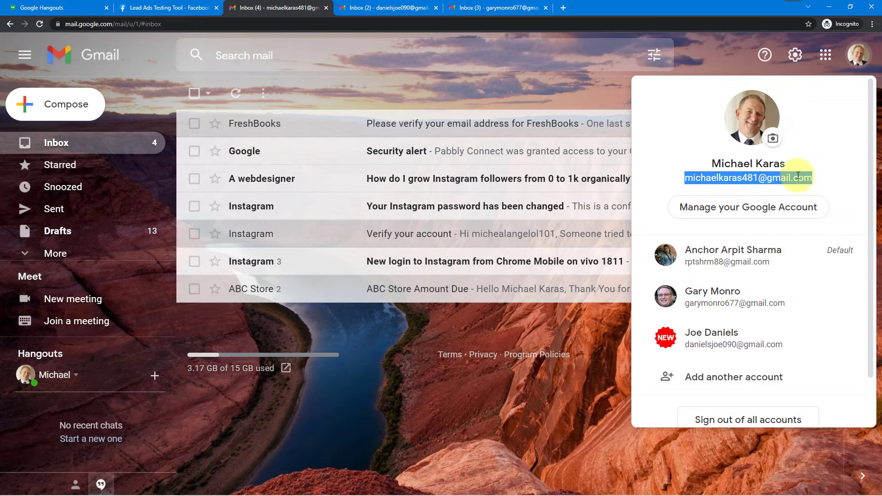
right_click(798, 176)
left_click(735, 180)
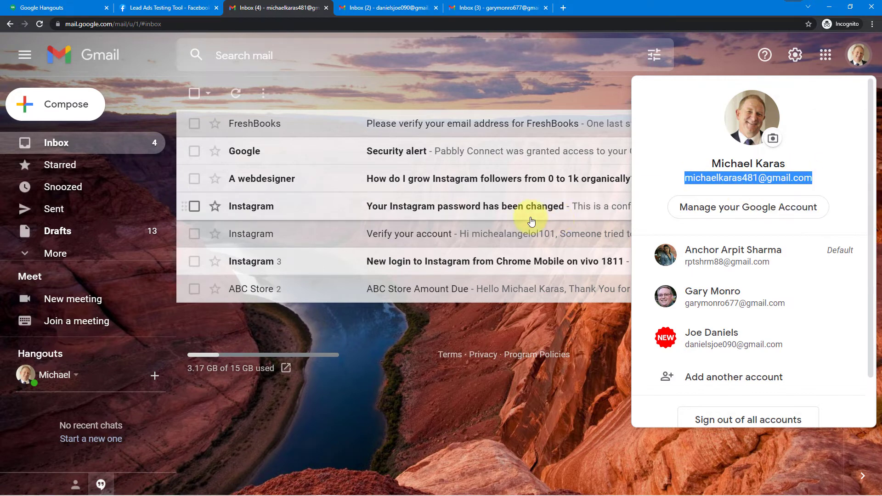
left_click(110, 4)
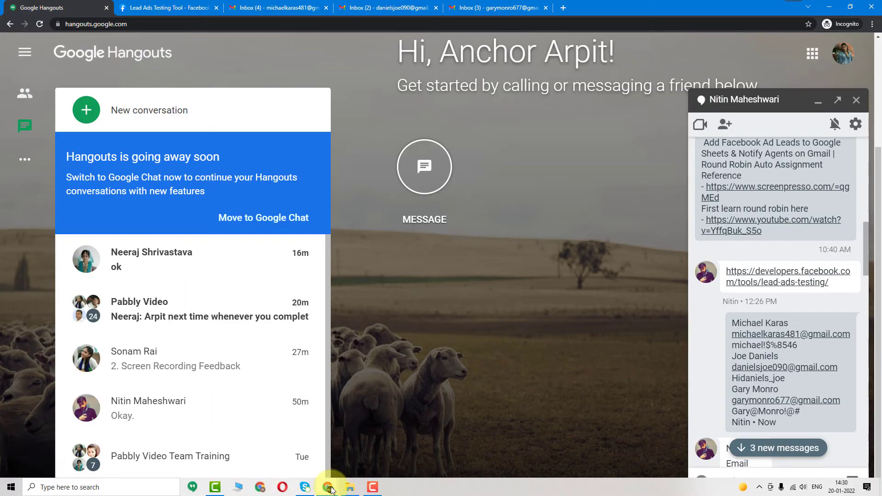
mouse_move(331, 489)
left_click(308, 451)
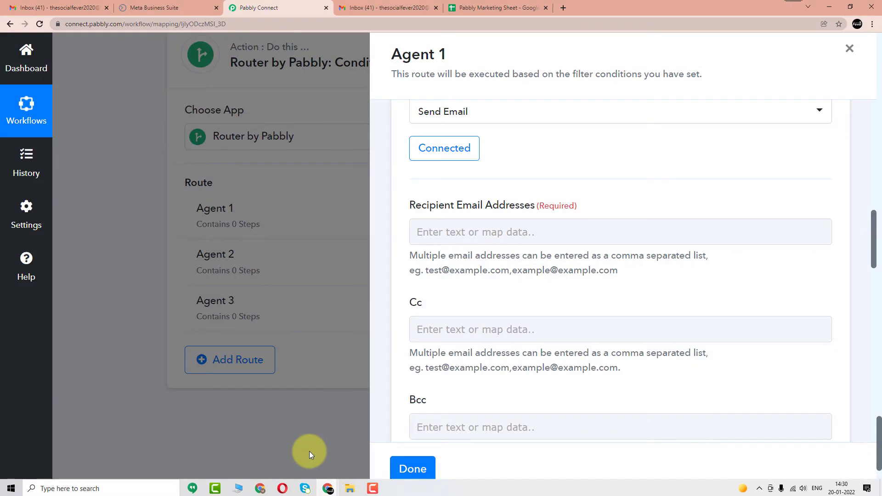
Paste the agent's e-mail address into Recipient Email Addresses
left_click(445, 229)
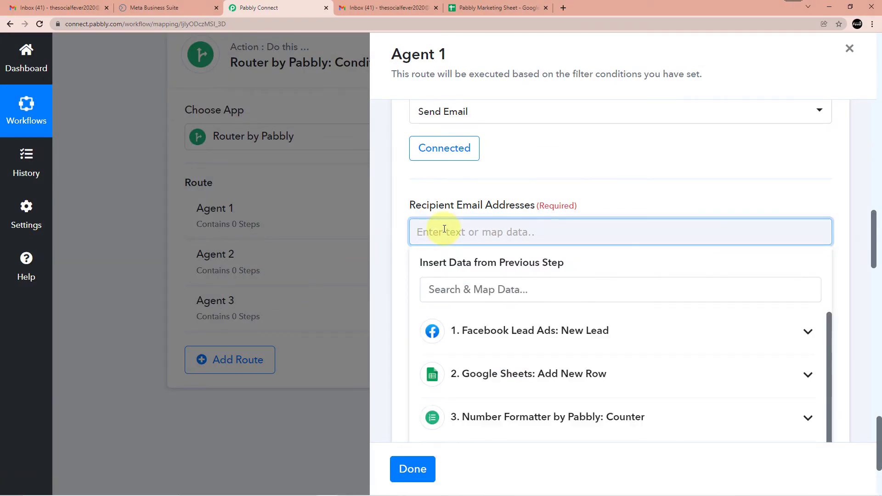
key("ctrl+v")
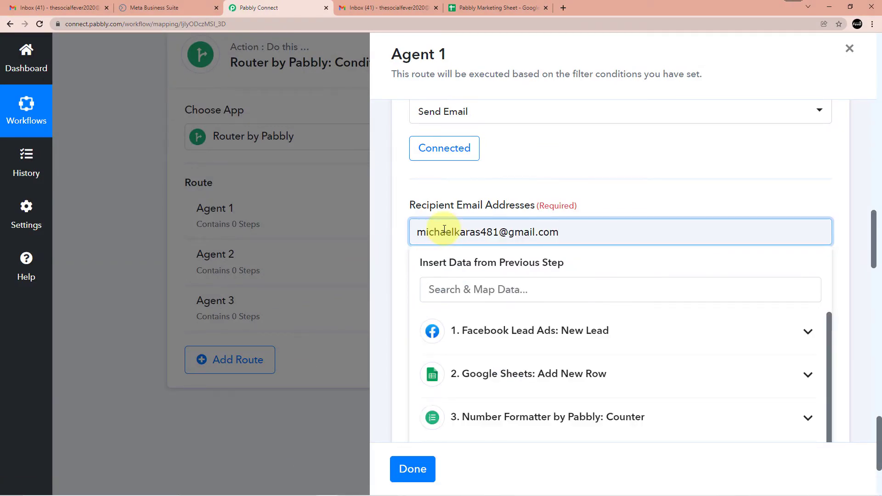
left_click(613, 189)
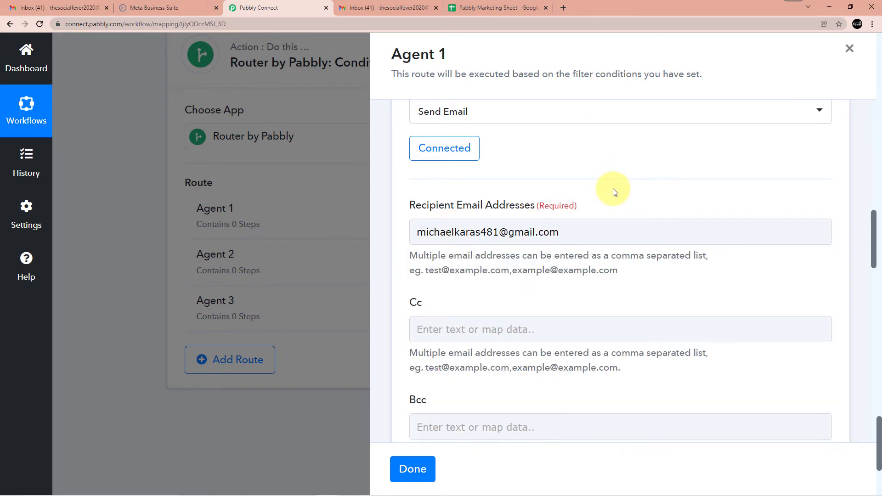
scroll(613, 189, "down", 1)
scroll(612, 189, "down", 2)
scroll(484, 232, "down", 1)
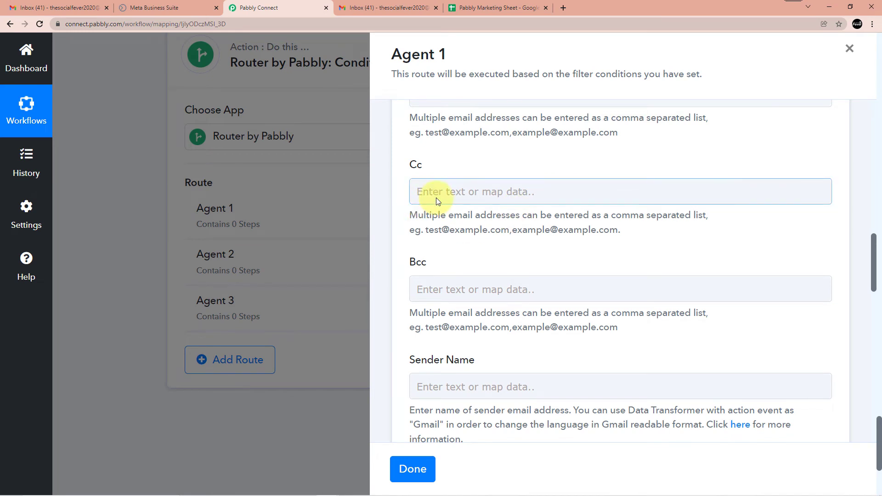
scroll(436, 198, "down", 3)
scroll(437, 198, "down", 2)
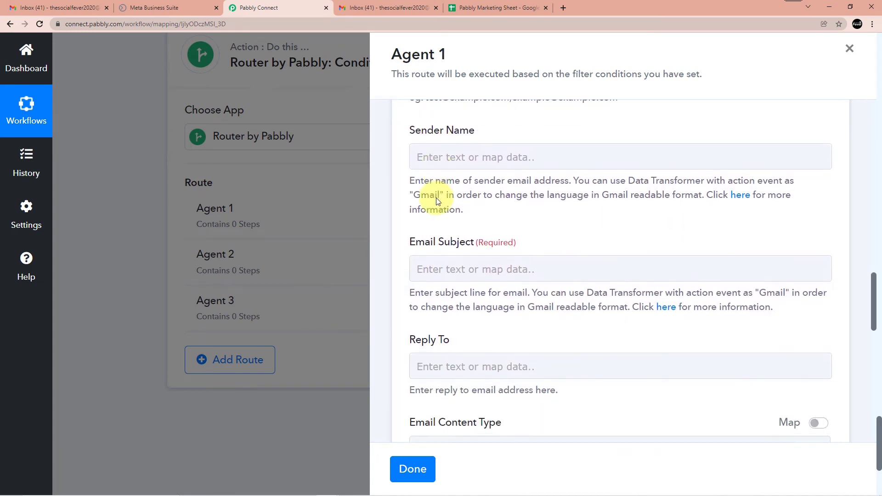
Enter a sender name and the subject 'New lead', keeping the content type Plain
left_click(440, 158)
type("A")
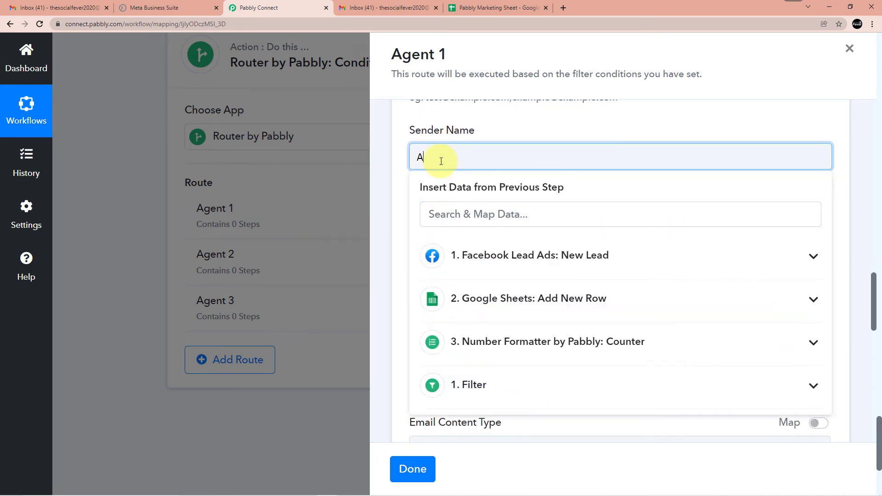
type("rpit")
left_click(512, 128)
left_click(517, 267)
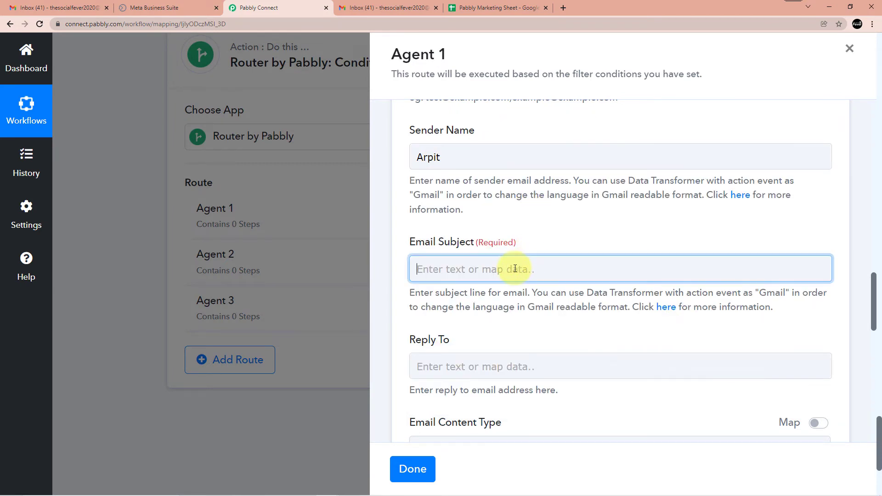
type("New lead")
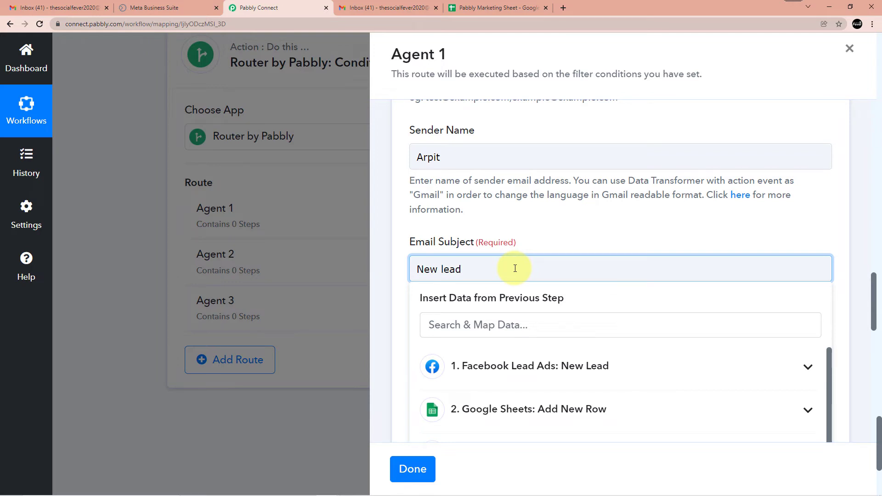
left_click(560, 239)
scroll(518, 246, "down", 3)
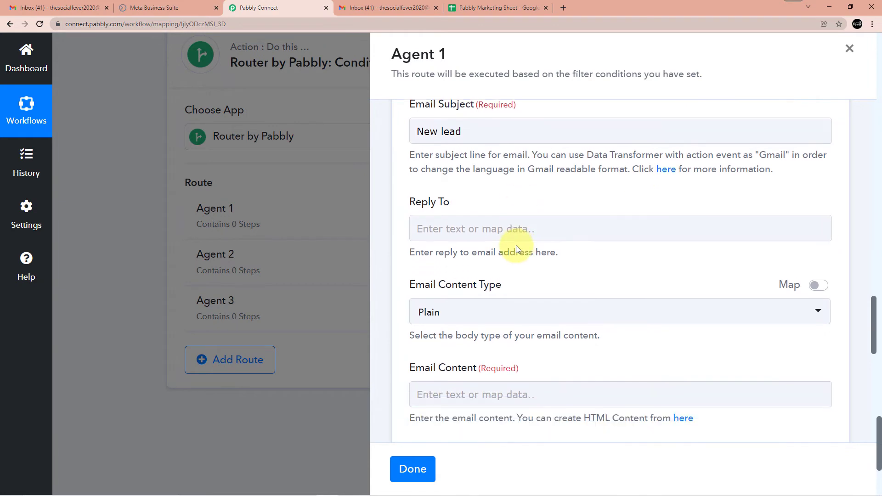
scroll(517, 246, "down", 2)
scroll(444, 177, "down", 1)
left_click(445, 175)
left_click(445, 175)
scroll(420, 236, "down", 2)
Type the new-lead message and a 'Name -' line mapped to Facebook Res2 Full Name
left_click(454, 168)
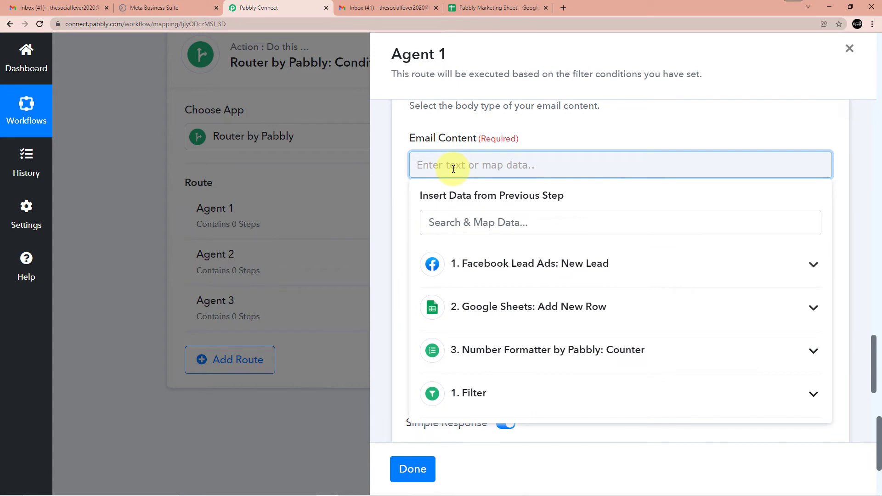
type("W")
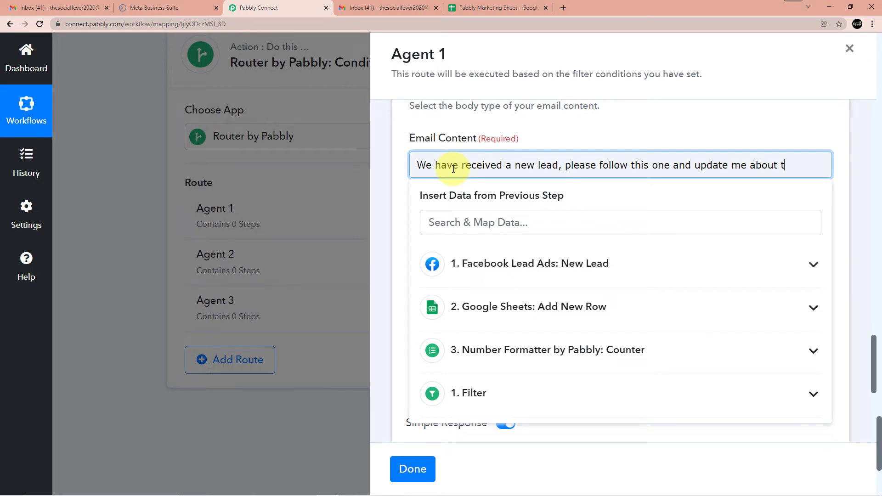
key("Return")
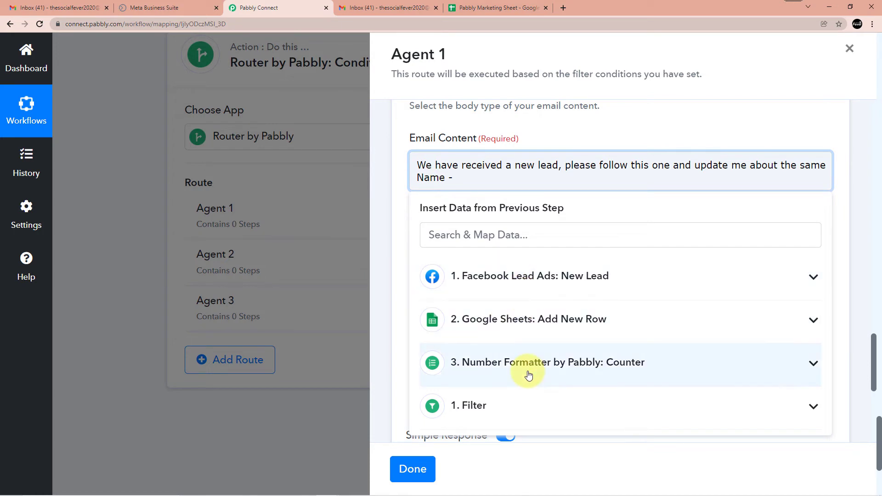
left_click(530, 281)
scroll(531, 322, "down", 3)
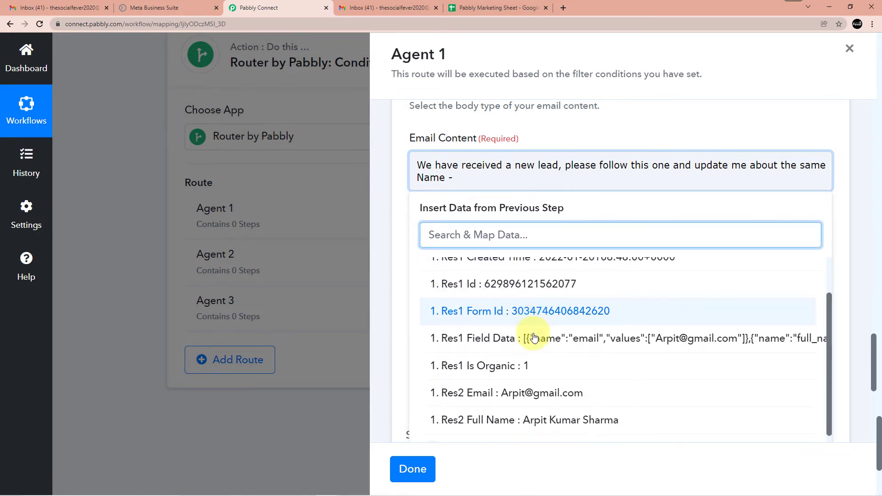
left_click(539, 384)
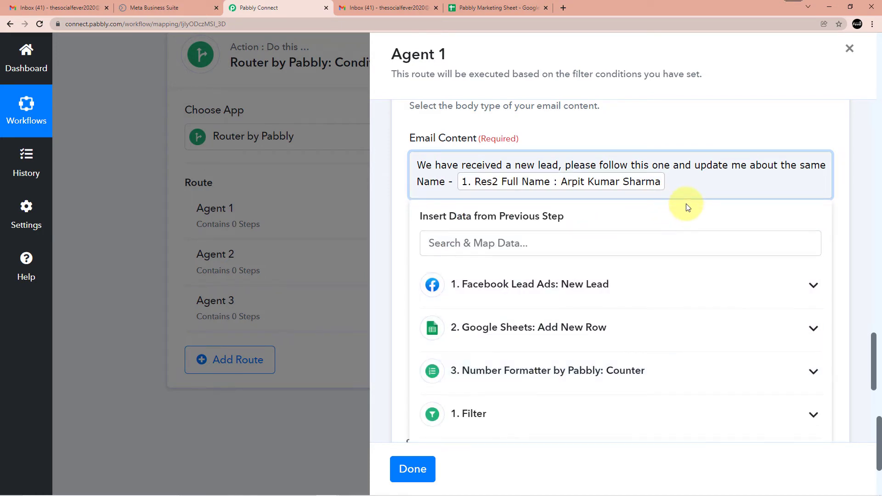
Add an 'E-mail -' line mapped to the lead's Res2 Email, replacing a wrongly inserted field
key("Return")
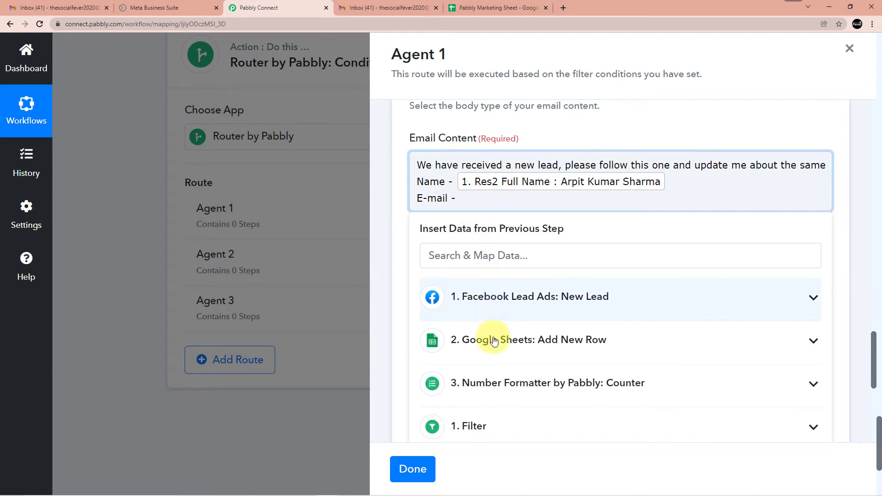
left_click(516, 303)
scroll(536, 360, "down", 2)
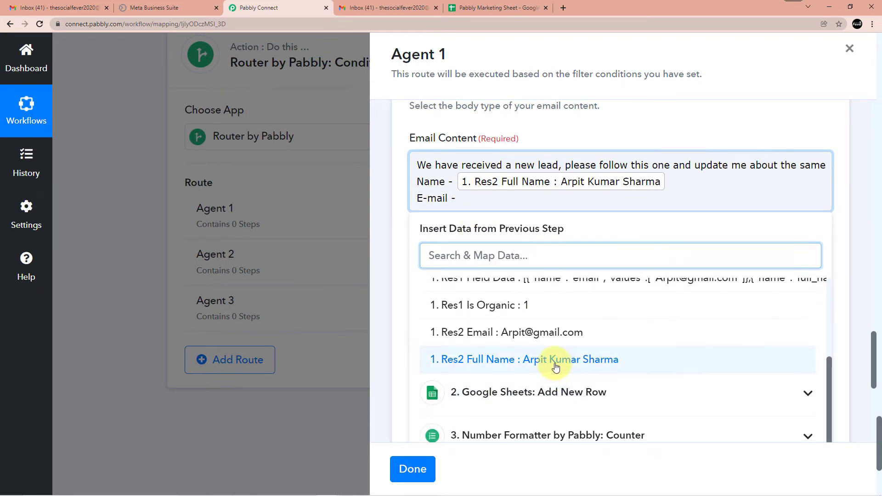
left_click(536, 359)
key("BackSpace")
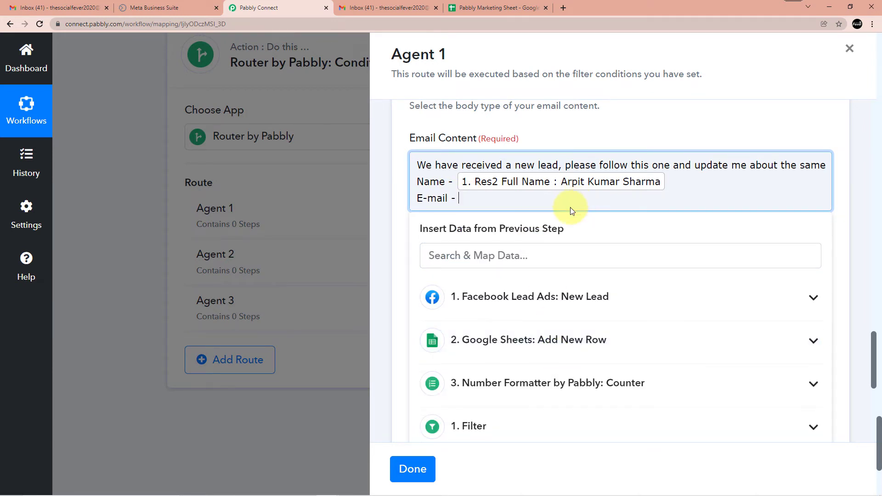
left_click(516, 296)
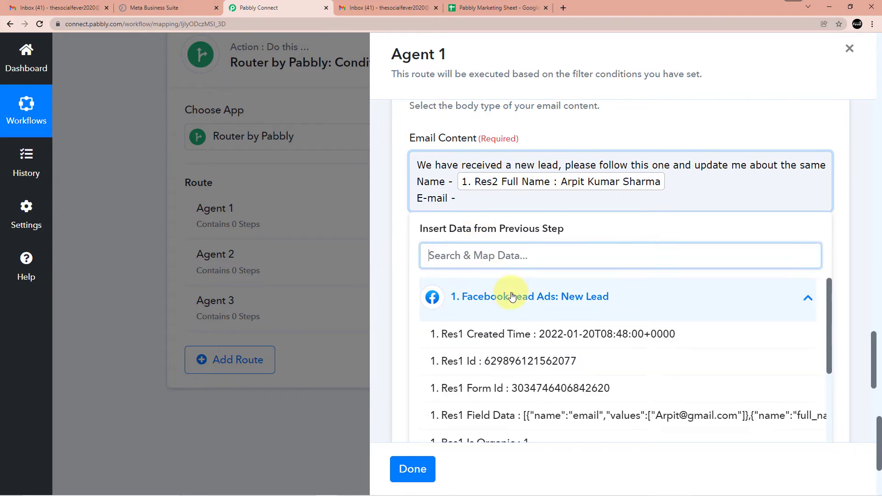
scroll(538, 360, "down", 2)
left_click(551, 384)
scroll(495, 201, "up", 10)
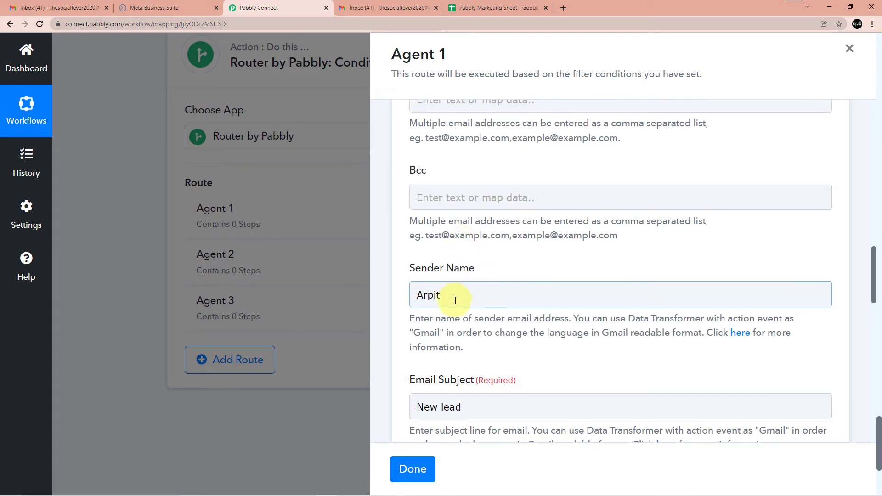
Replace the sender name with a different name
left_click_drag(453, 299, 406, 298)
key("BackSpace")
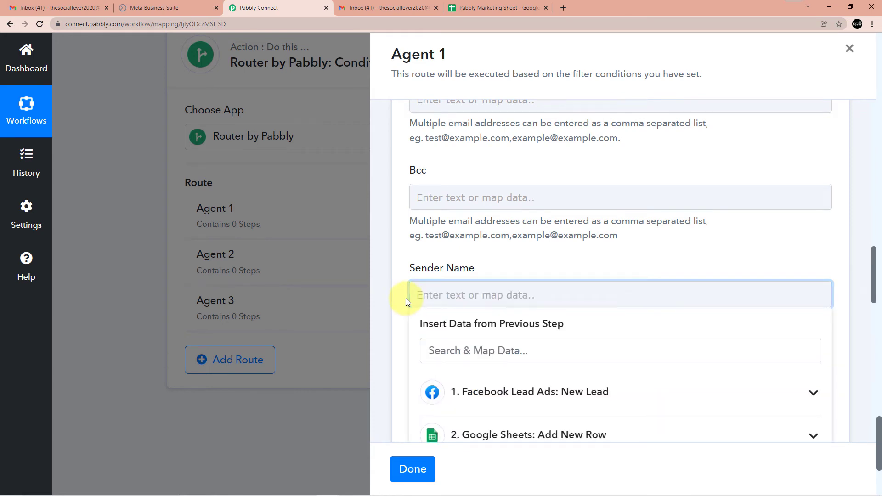
type("john")
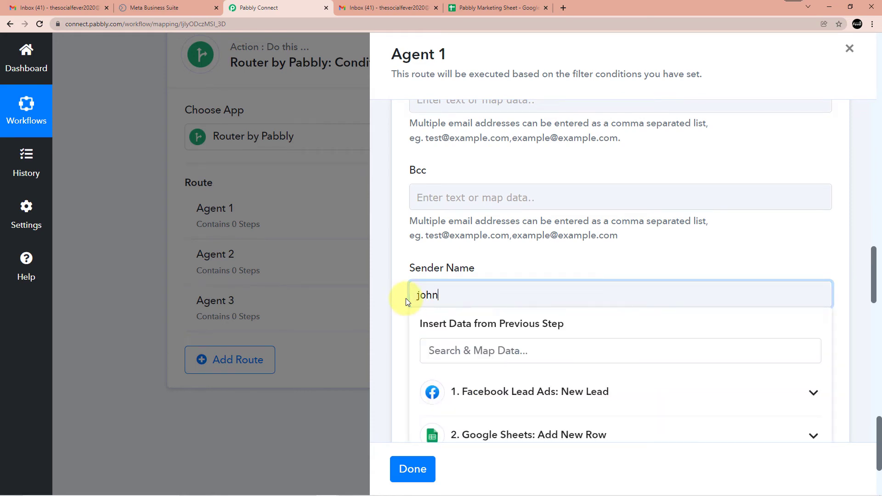
key("BackSpace")
key("BackSpace")
key("BackSpace")
key("BackSpace")
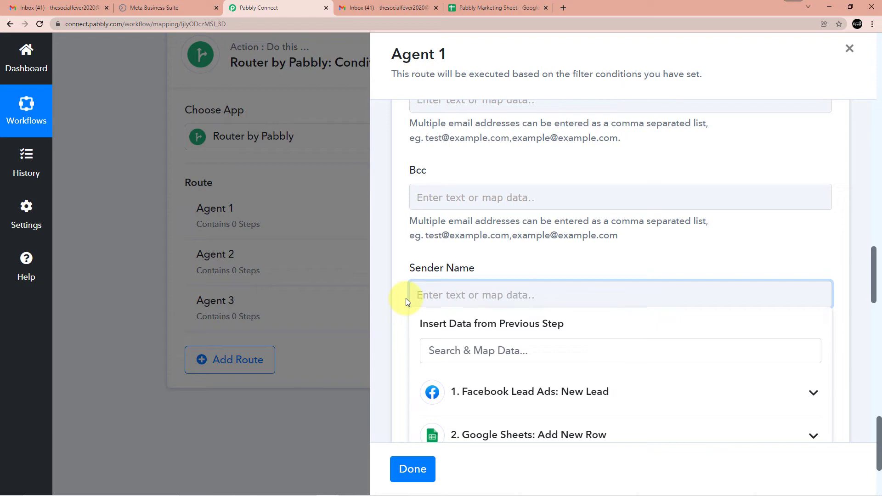
type("John")
left_click(514, 274)
Save and test-send Agent 1's email, getting Done 1 with 95 emails remaining
scroll(528, 258, "down", 2)
scroll(532, 250, "down", 5)
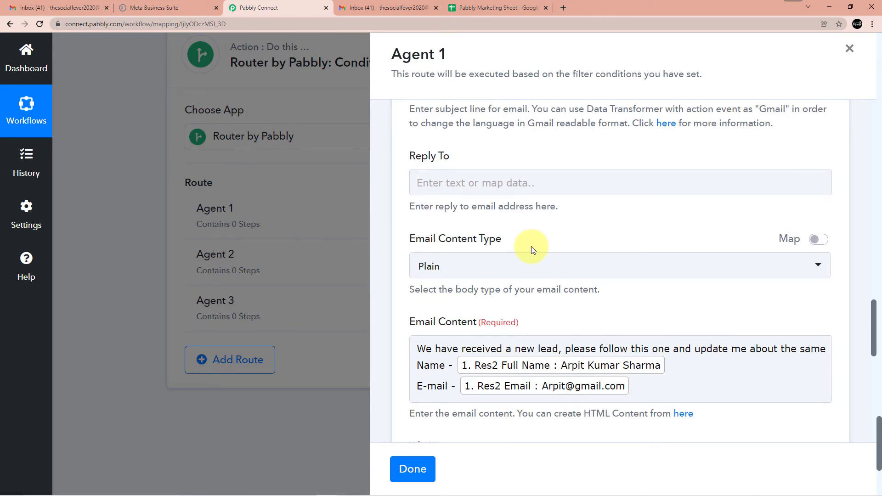
scroll(533, 249, "down", 3)
scroll(547, 241, "down", 2)
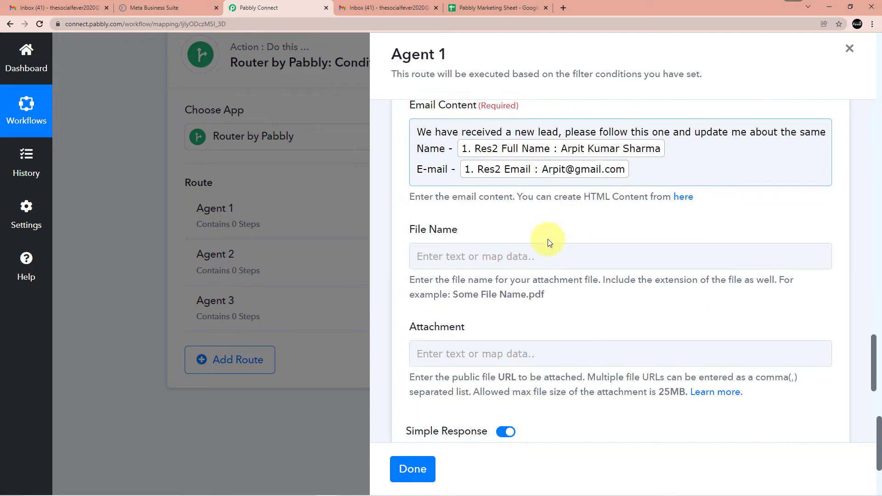
left_click(458, 239)
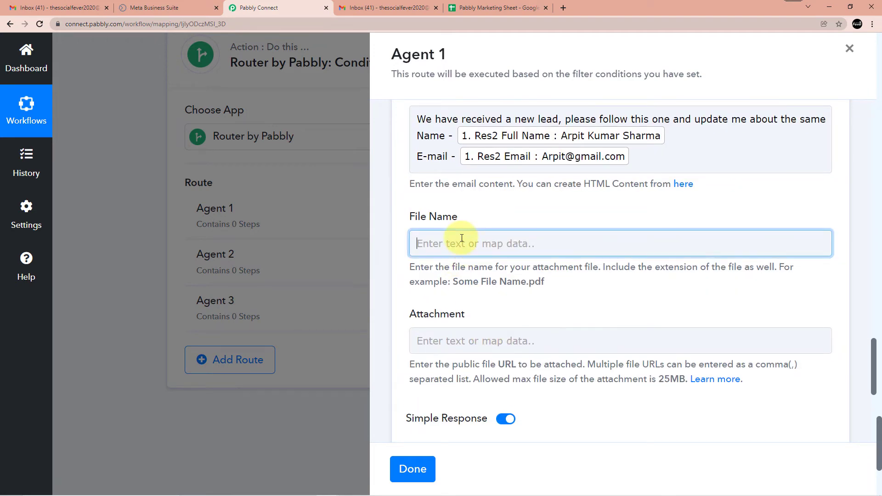
scroll(502, 113, "down", 3)
scroll(506, 228, "up", 4)
left_click(492, 252)
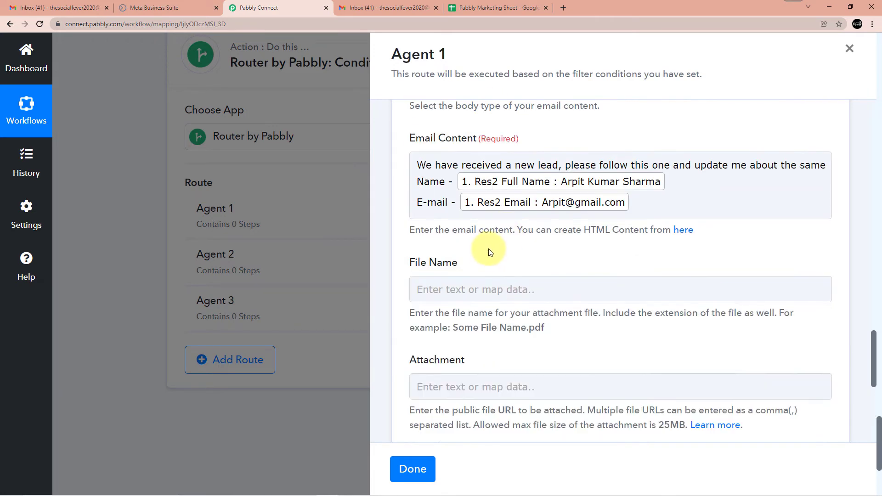
scroll(492, 252, "down", 2)
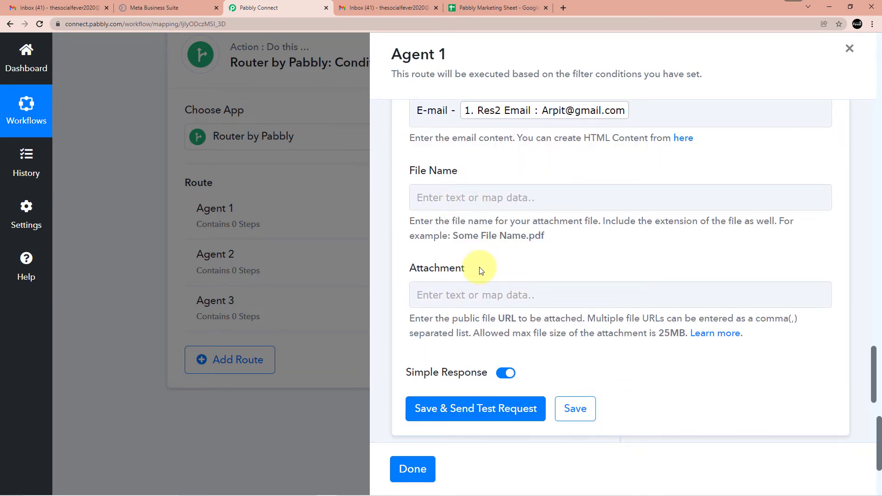
left_click(445, 417)
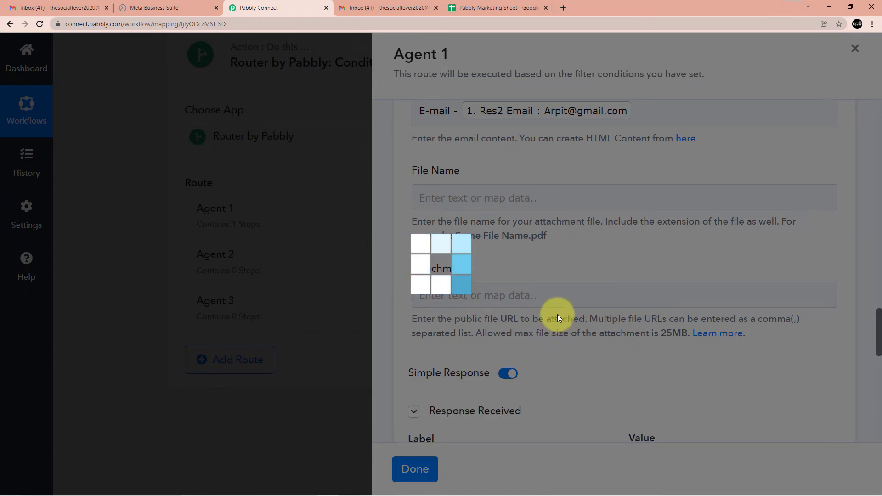
scroll(558, 315, "down", 5)
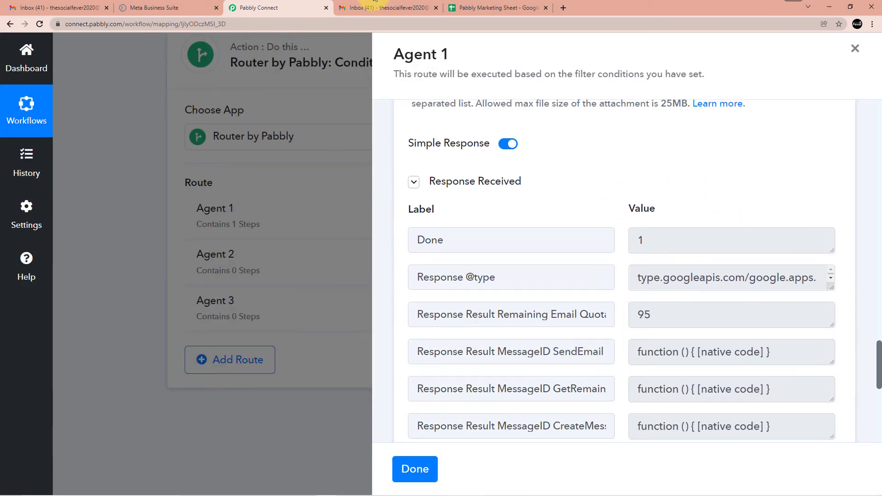
Reload the first agent's Gmail inbox and open the New lead email showing the lead's name and e-mail
mouse_move(269, 494)
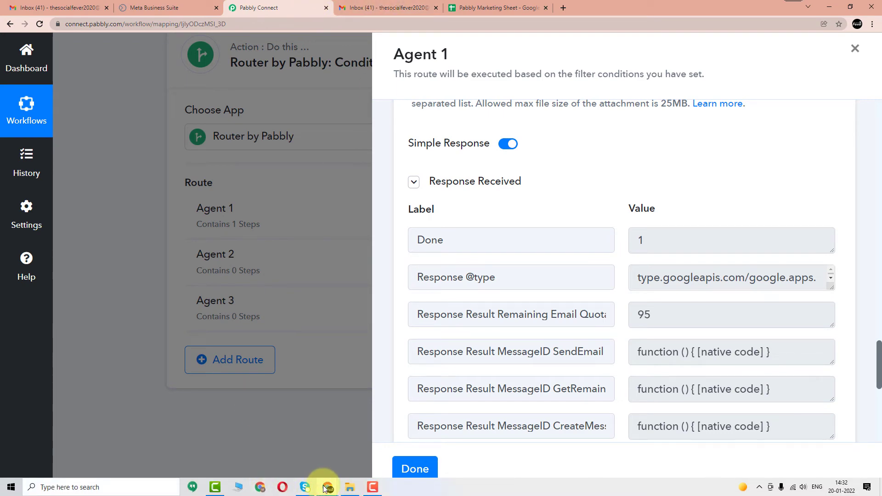
mouse_move(325, 488)
left_click(377, 443)
left_click(271, 7)
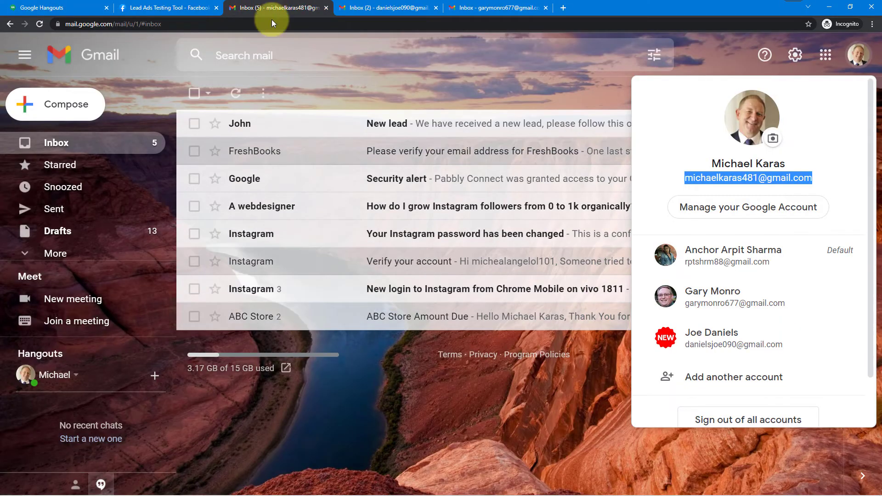
left_click(40, 23)
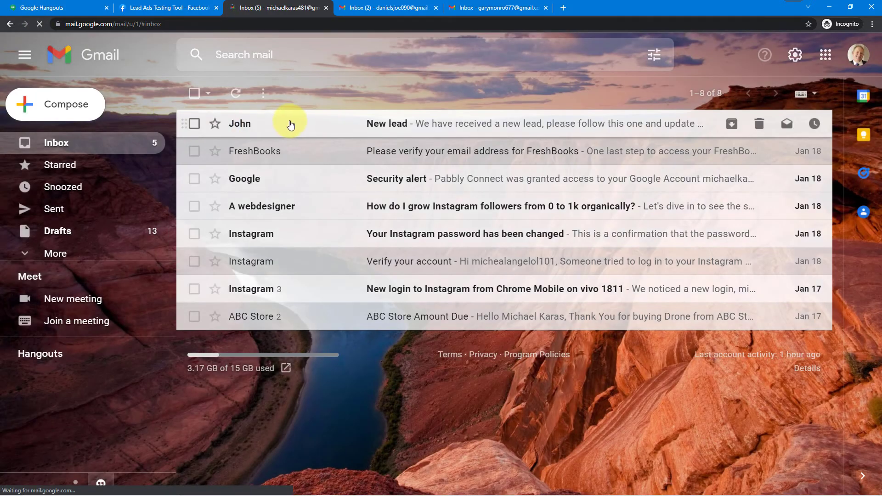
left_click(302, 125)
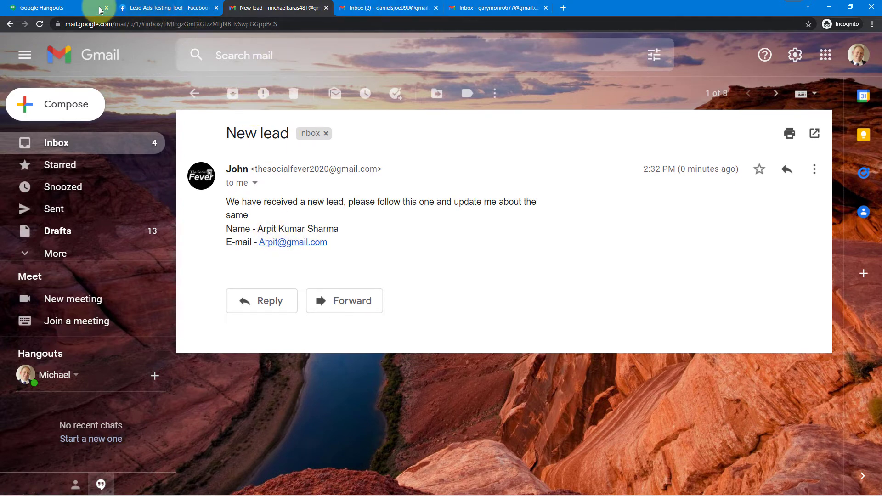
left_click(58, 6)
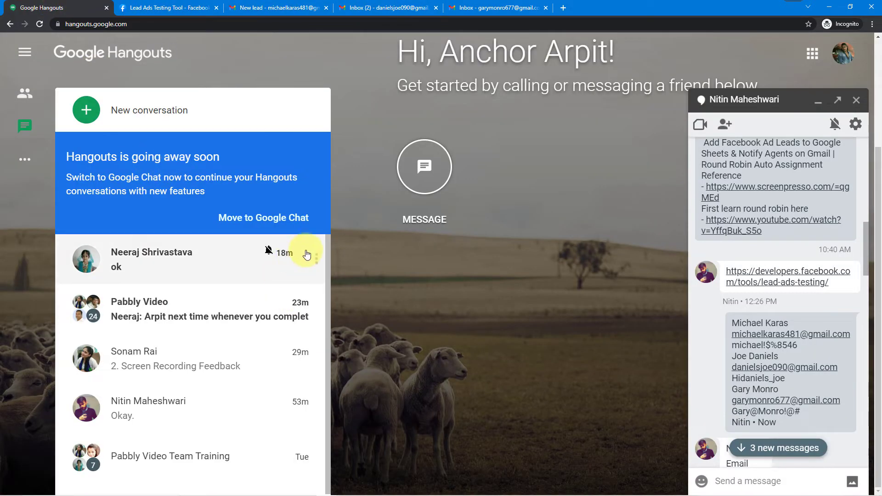
left_click(271, 7)
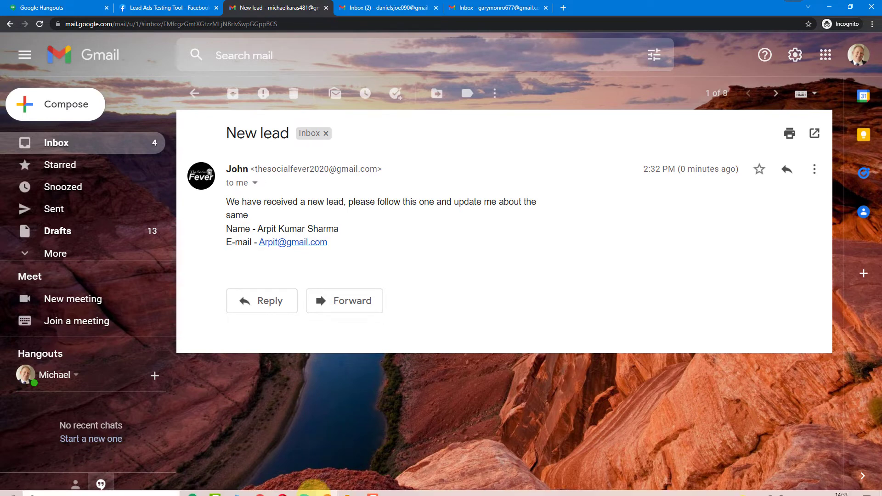
Save Agent 1's route in Pabbly Connect and close its panel
mouse_move(322, 489)
left_click(306, 453)
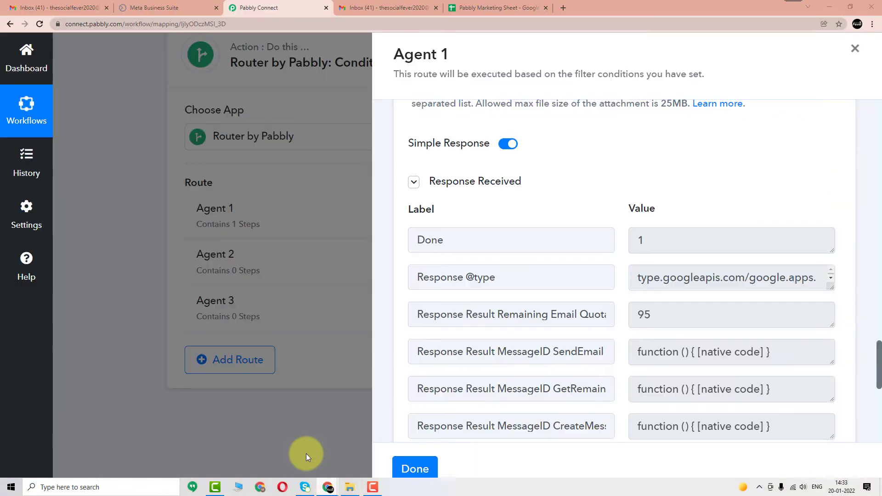
scroll(403, 403, "down", 2)
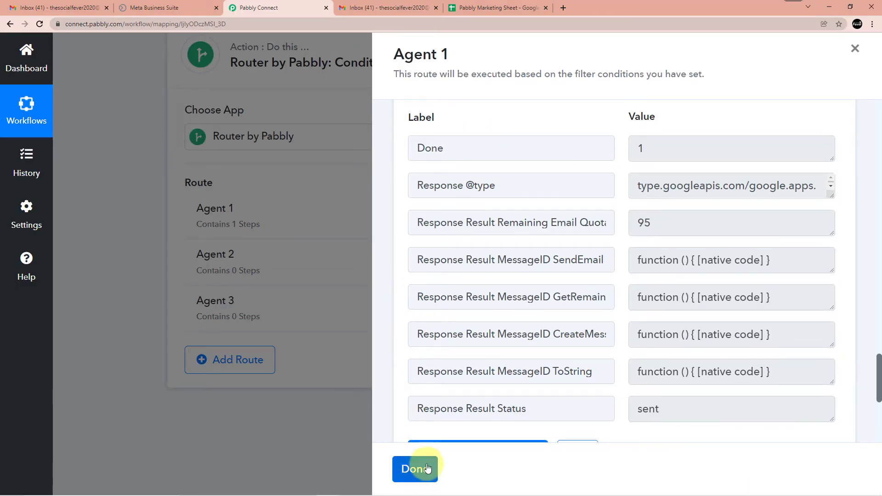
scroll(508, 354, "down", 6)
left_click(582, 182)
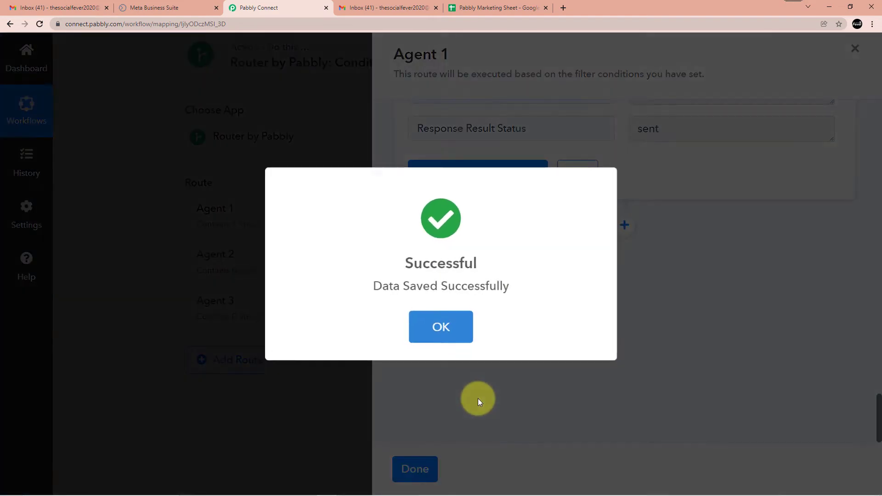
left_click(452, 340)
left_click(430, 472)
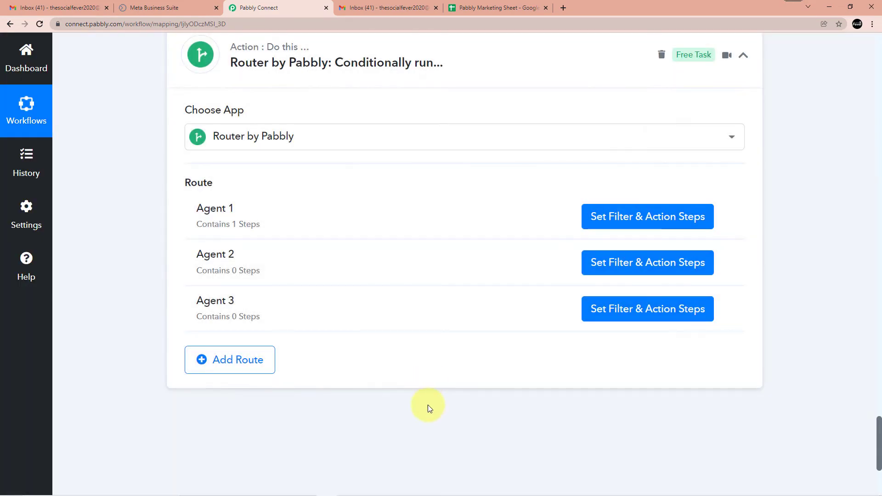
Set Agent 2's filter condition to counter Final Value equal to 2
left_click(595, 267)
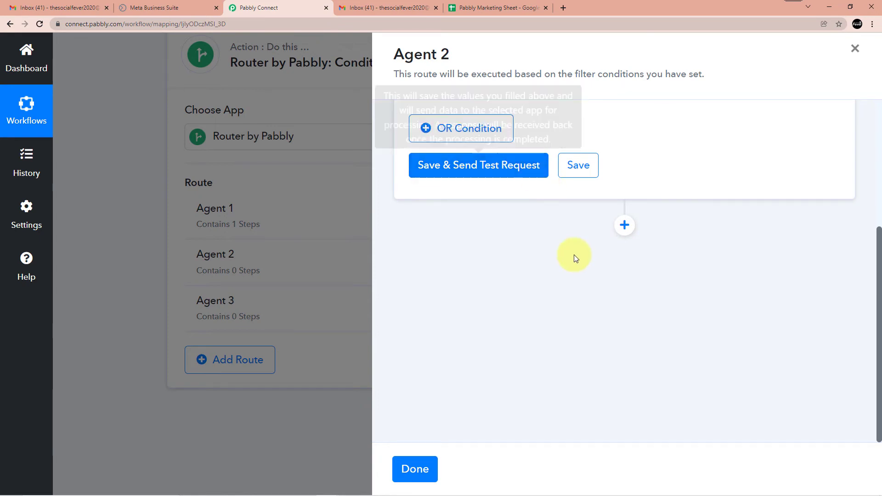
scroll(528, 275, "up", 3)
left_click(518, 190)
scroll(473, 345, "down", 2)
left_click(525, 255)
scroll(515, 339, "down", 1)
left_click(515, 343)
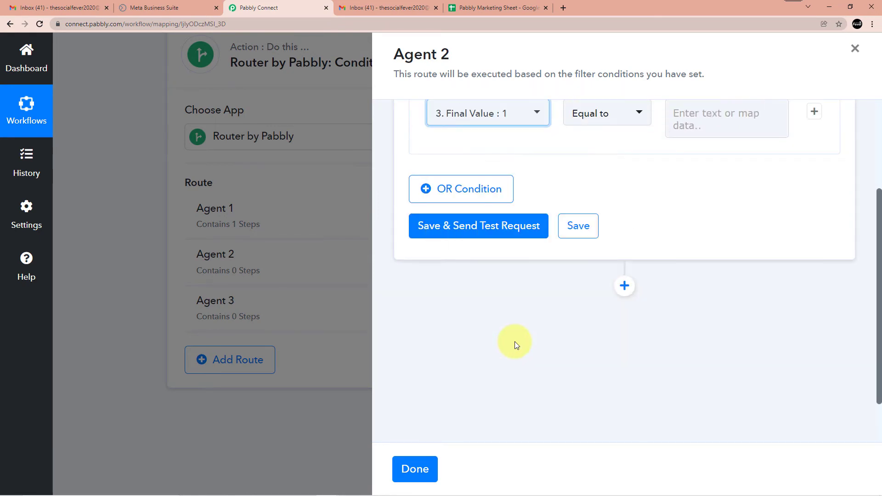
scroll(524, 202, "up", 2)
left_click(687, 202)
type("2")
left_click(611, 248)
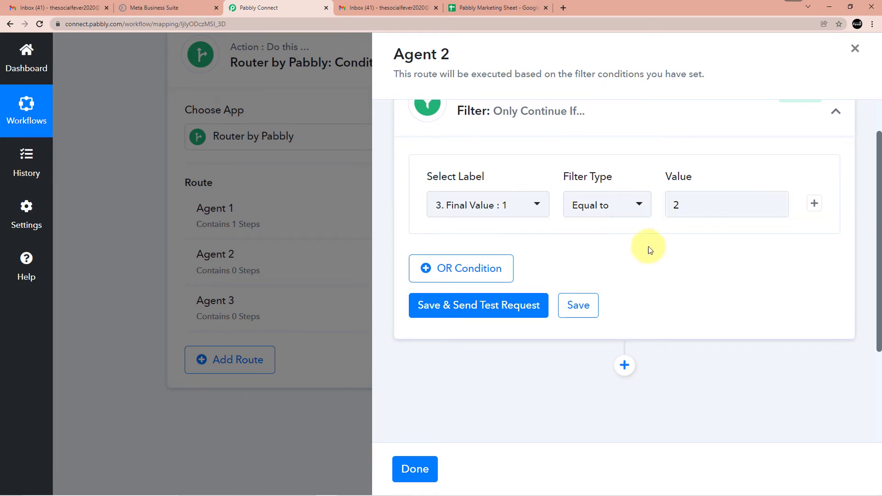
Save and test Agent 2's filter, which reports Condition is false, and add an action step after it
left_click(525, 305)
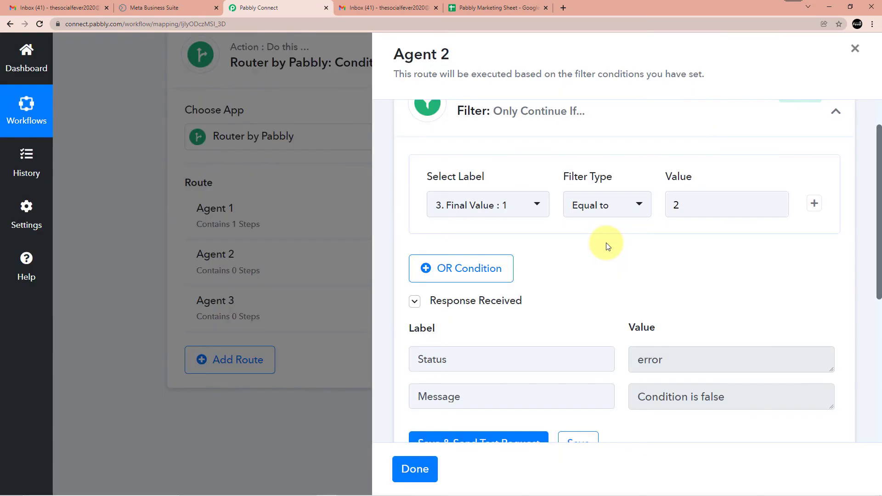
scroll(606, 246, "down", 5)
left_click(625, 275)
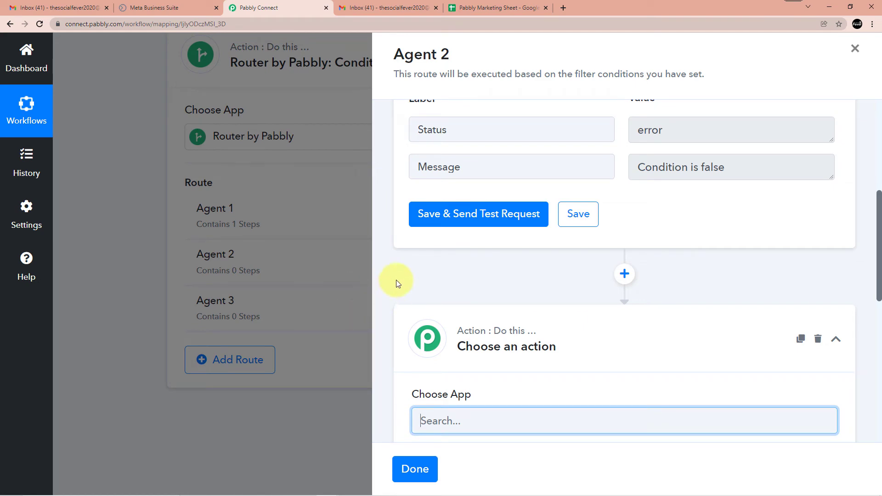
left_click(360, 292)
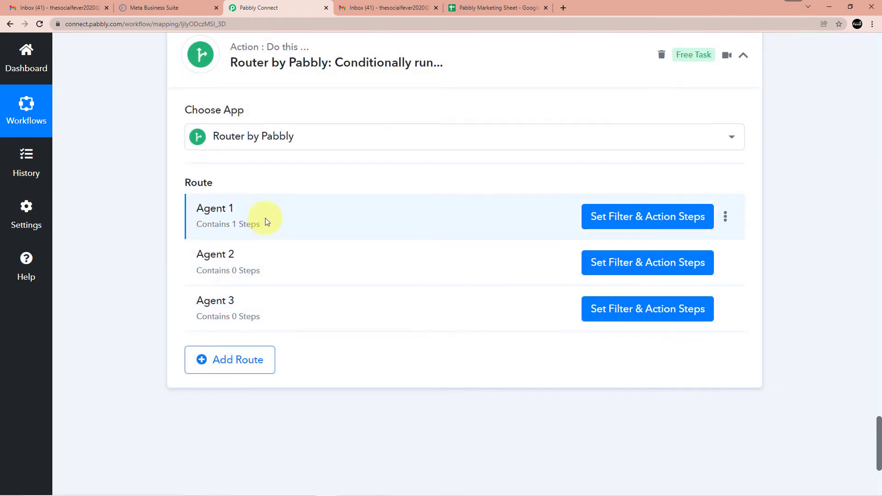
Review Agent 1's Gmail Send Email step and select the first line of its email content
left_click(594, 220)
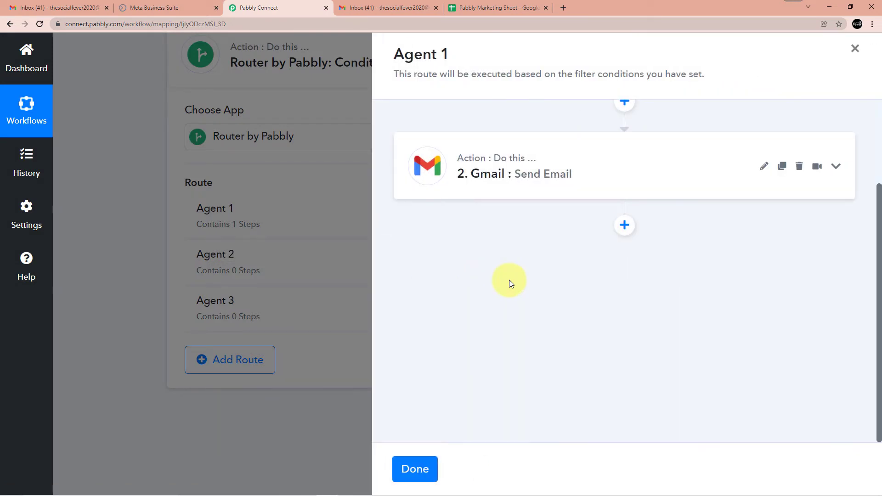
left_click(565, 167)
scroll(548, 212, "down", 4)
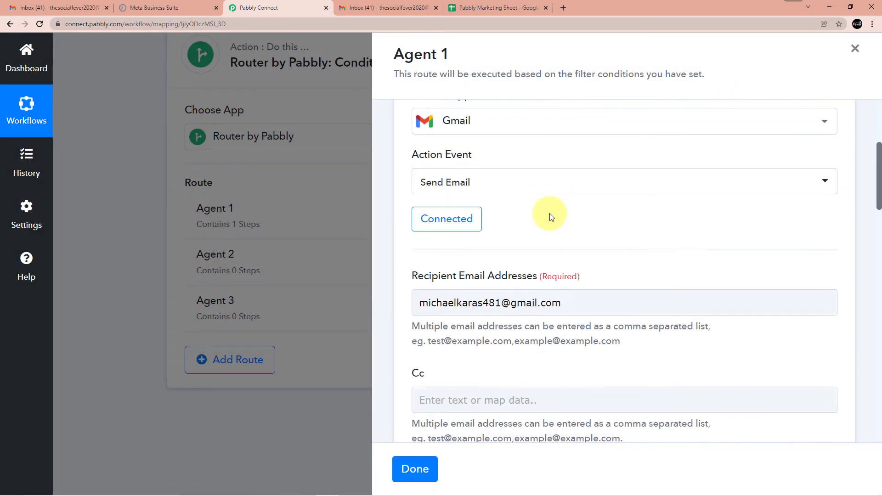
scroll(547, 252, "down", 12)
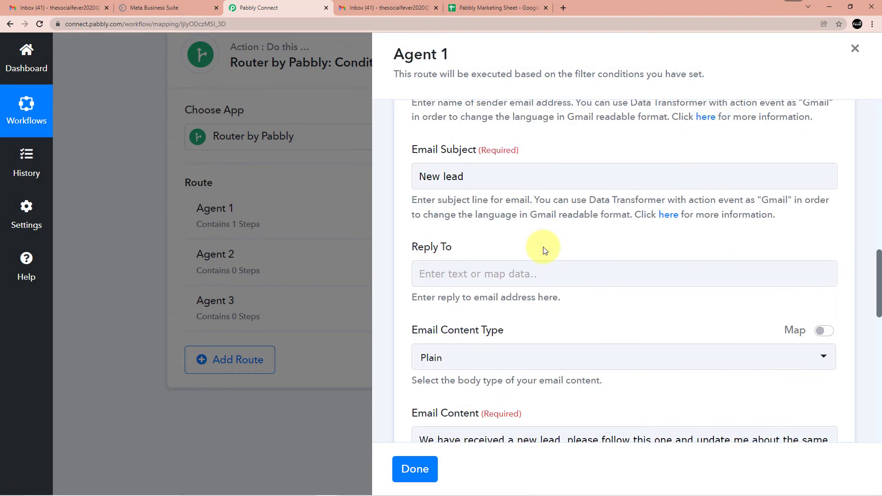
scroll(533, 248, "down", 3)
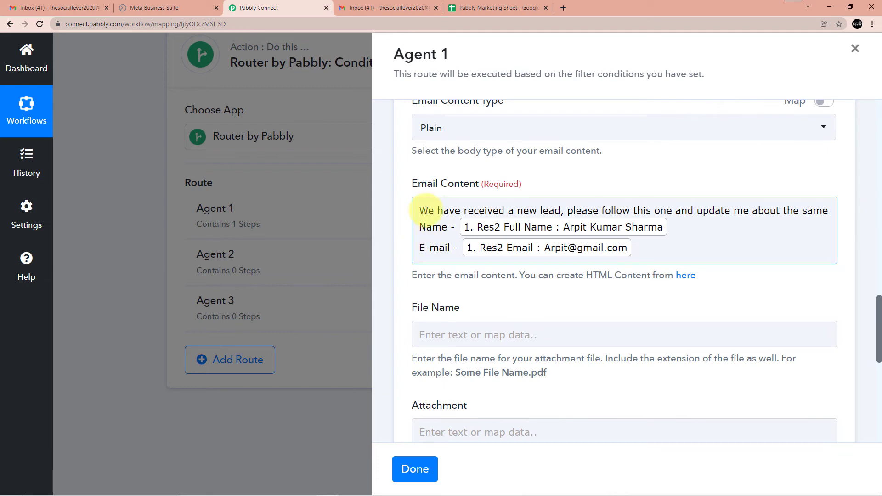
left_click_drag(422, 210, 557, 202)
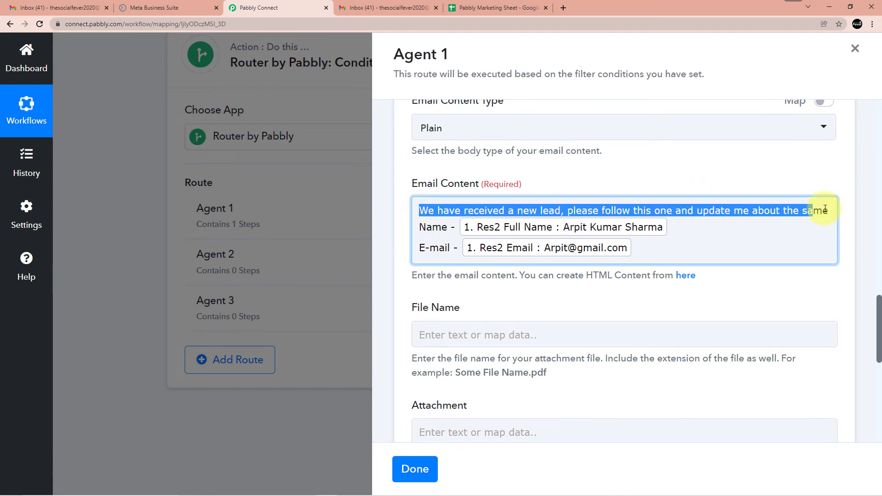
left_click_drag(821, 208, 827, 209)
left_click(263, 244)
Add a Gmail Send Email action to Agent 2 using the existing Gmail connection
left_click(633, 263)
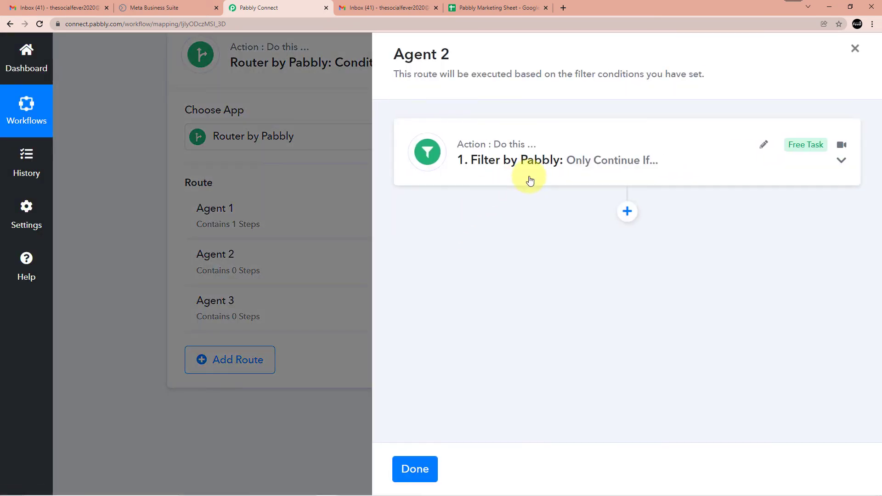
left_click(527, 179)
scroll(592, 239, "down", 3)
scroll(599, 265, "down", 3)
left_click(624, 225)
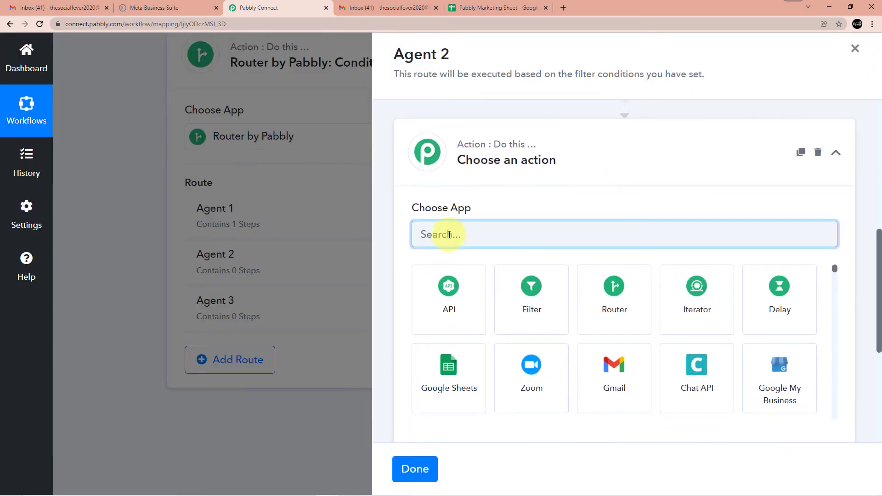
left_click(622, 365)
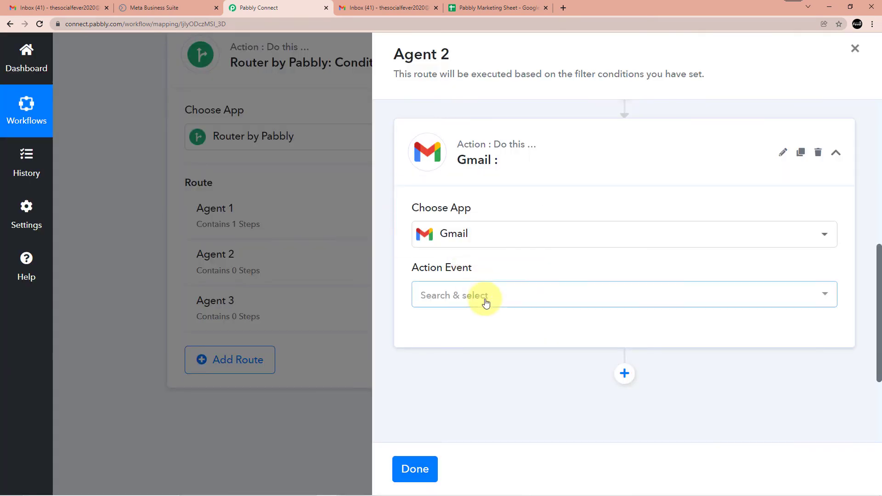
left_click(482, 297)
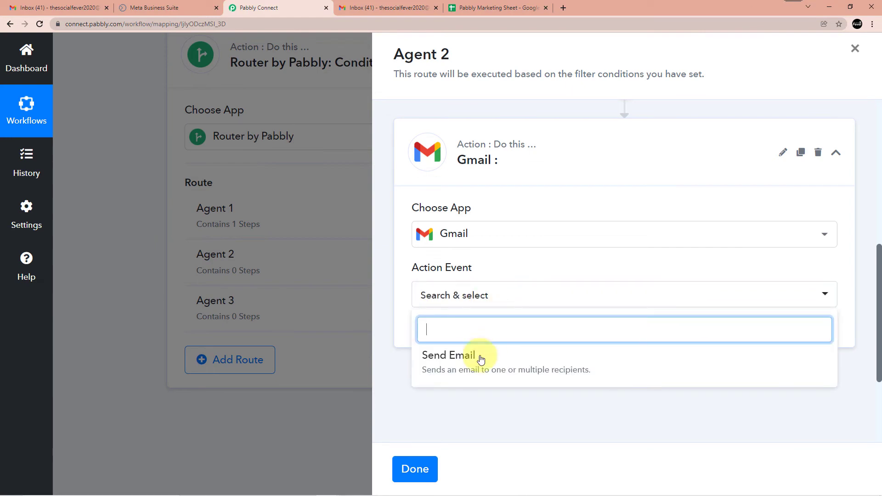
left_click(475, 358)
left_click(456, 328)
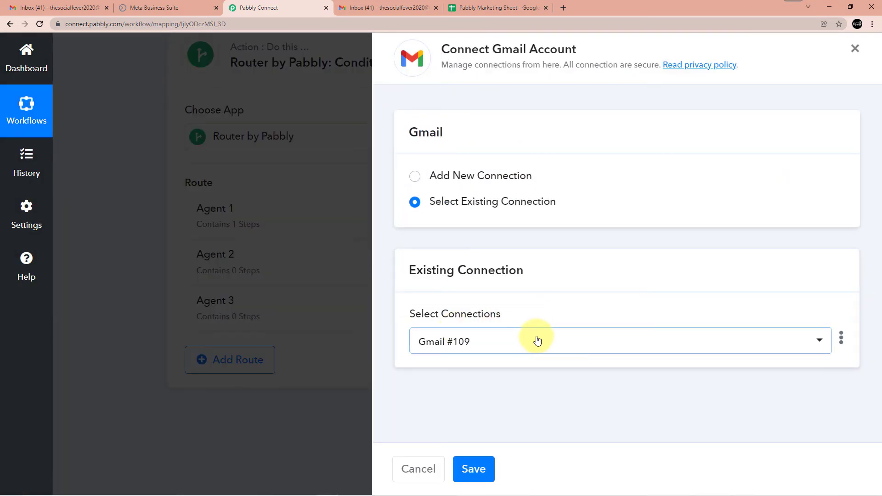
left_click(489, 472)
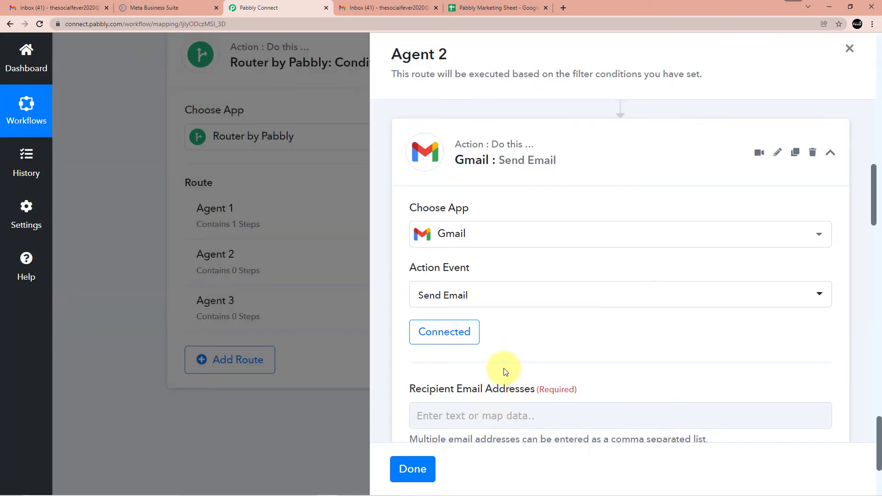
scroll(504, 370, "down", 4)
left_click(432, 231)
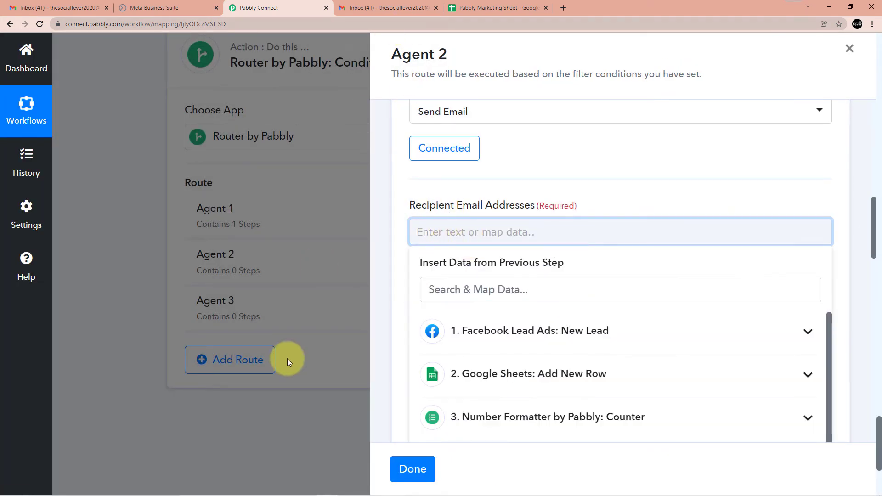
Copy the second agent's e-mail address from the Gmail account panel
mouse_move(250, 495)
left_click(335, 486)
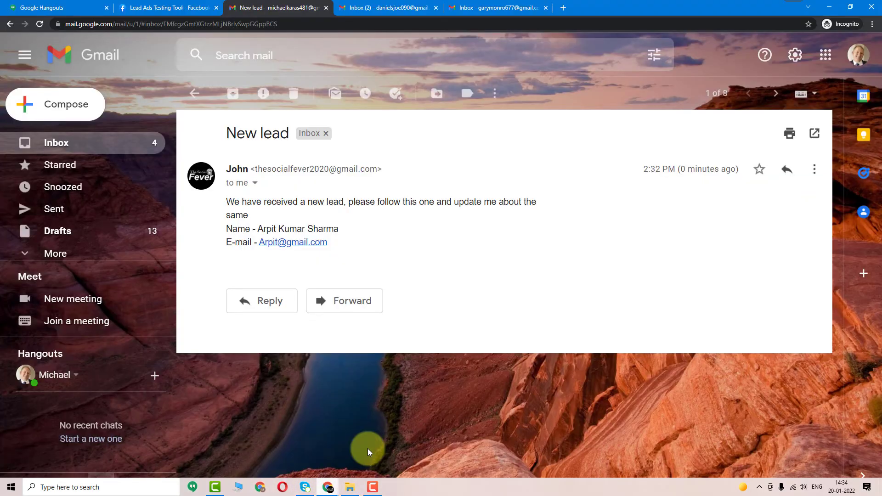
left_click(394, 6)
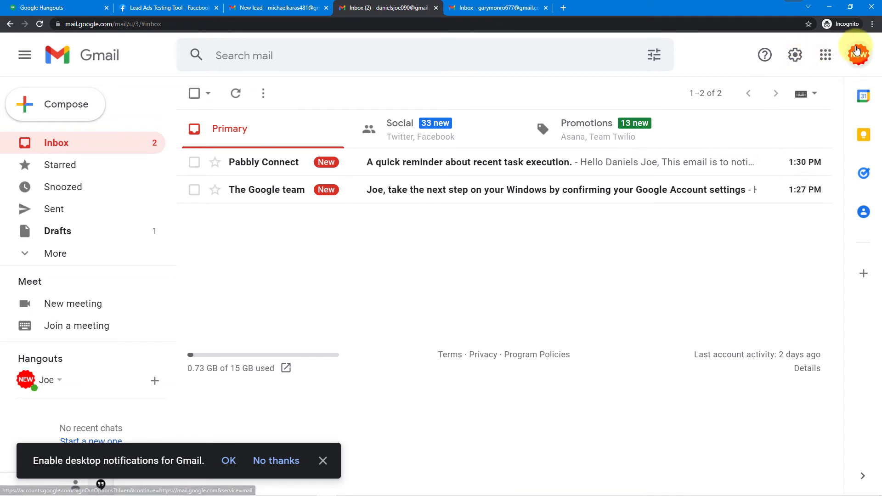
left_click(858, 55)
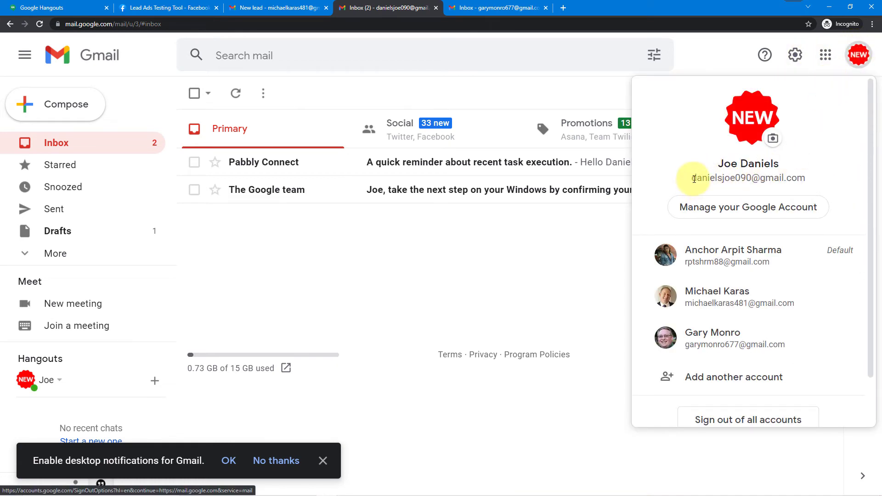
left_click_drag(694, 179, 782, 175)
key("Escape")
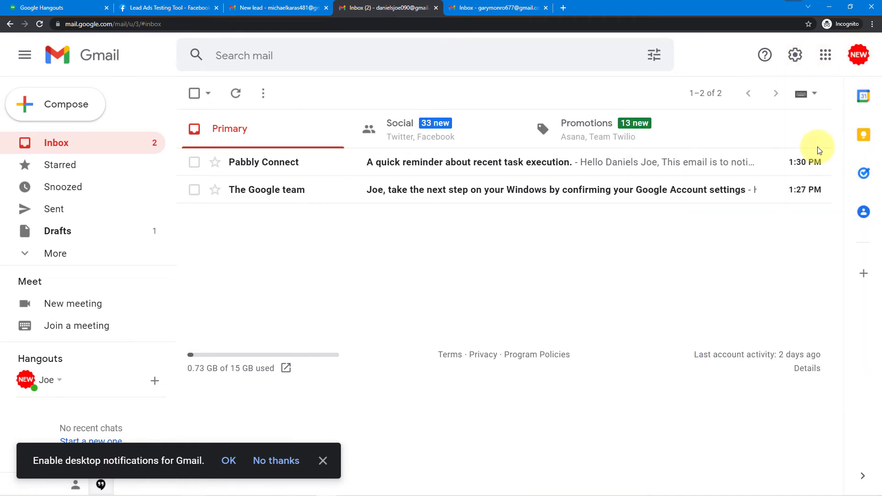
left_click(857, 55)
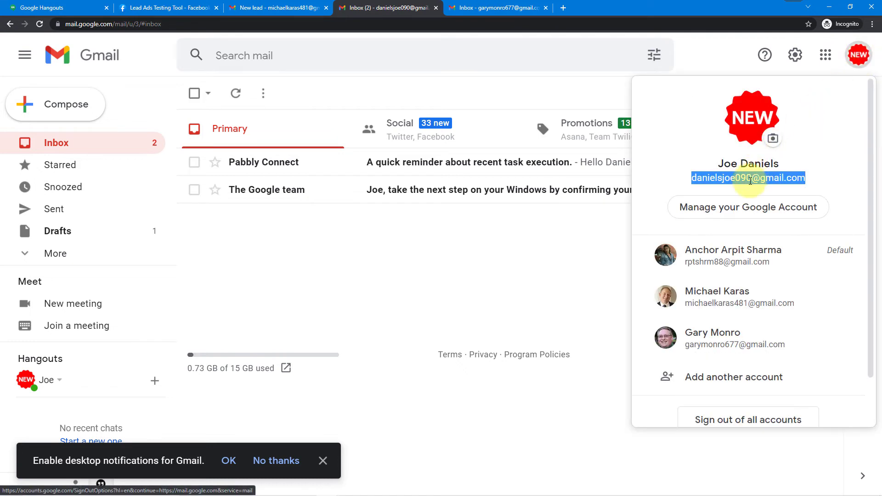
right_click(752, 179)
left_click(755, 189)
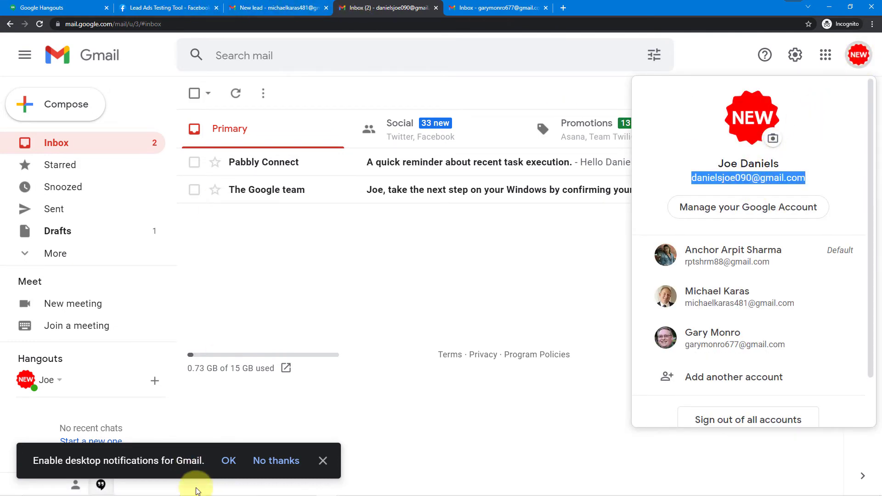
Decline Gmail desktop notifications and return to the Pabbly Connect window
left_click(290, 461)
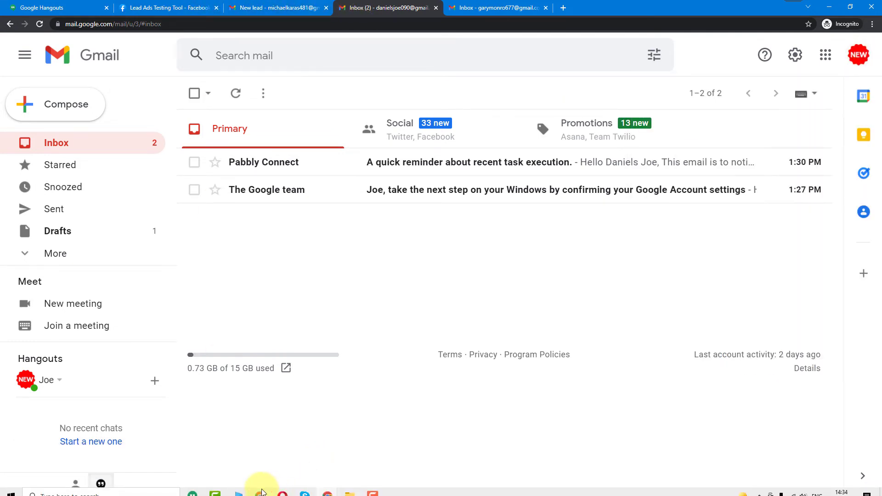
mouse_move(324, 487)
left_click(306, 456)
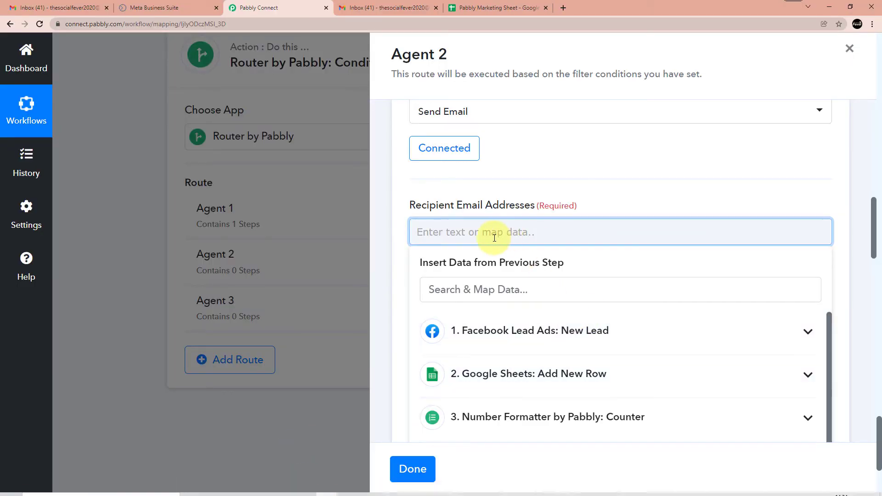
Paste the copied address as Agent 2's recipient and fill in the sender name and subject
key("ctrl+v")
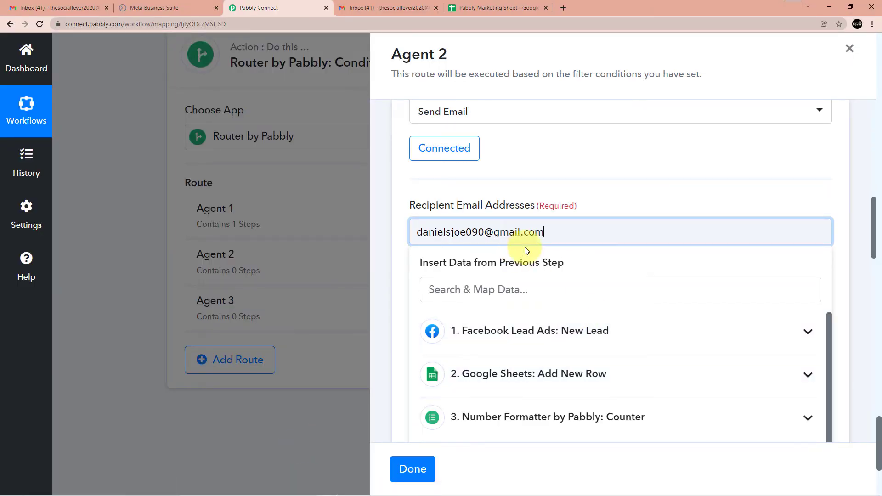
left_click(629, 197)
scroll(464, 222, "down", 7)
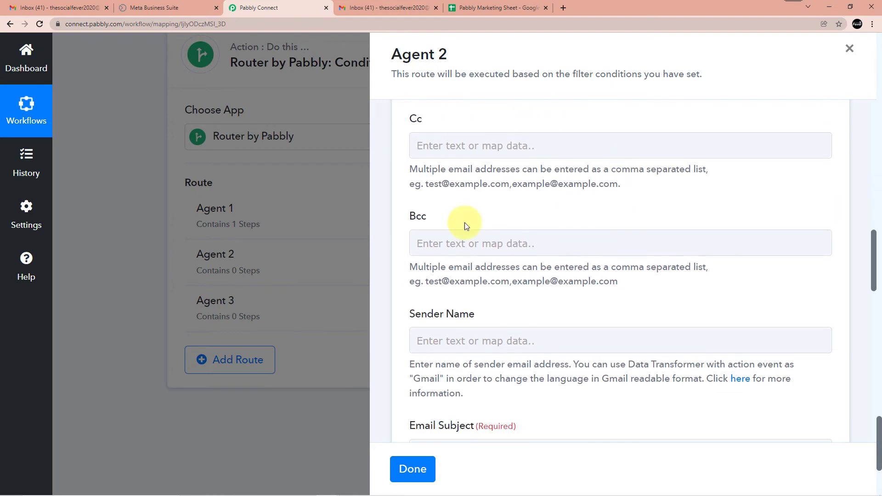
scroll(475, 216, "down", 1)
left_click(466, 156)
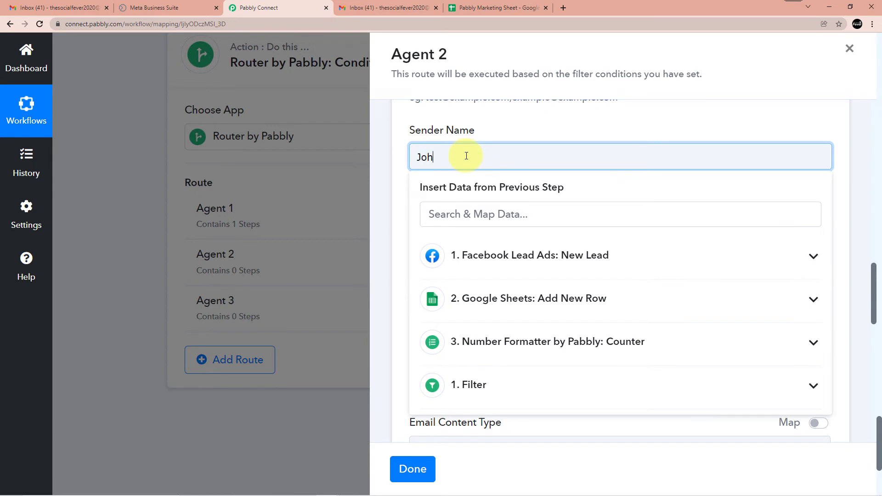
left_click(521, 123)
scroll(501, 122, "down", 3)
left_click(481, 124)
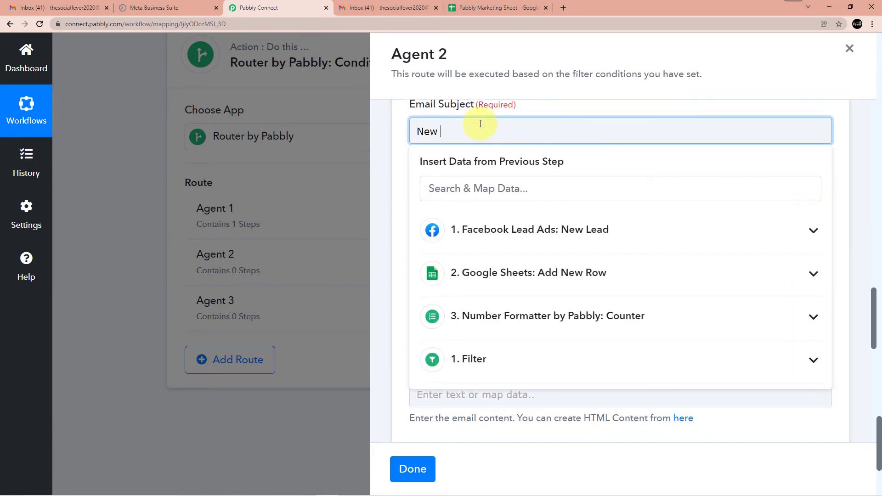
left_click(536, 110)
Remove a stray pasted address from the body and write the new-lead message text
scroll(506, 147, "down", 4)
left_click(460, 219)
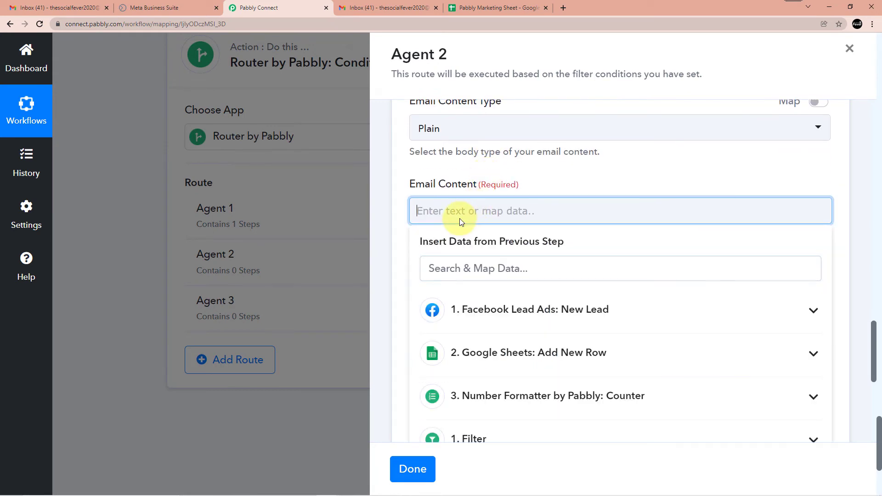
key("ctrl+v")
left_click_drag(566, 207, 409, 212)
left_click(552, 177)
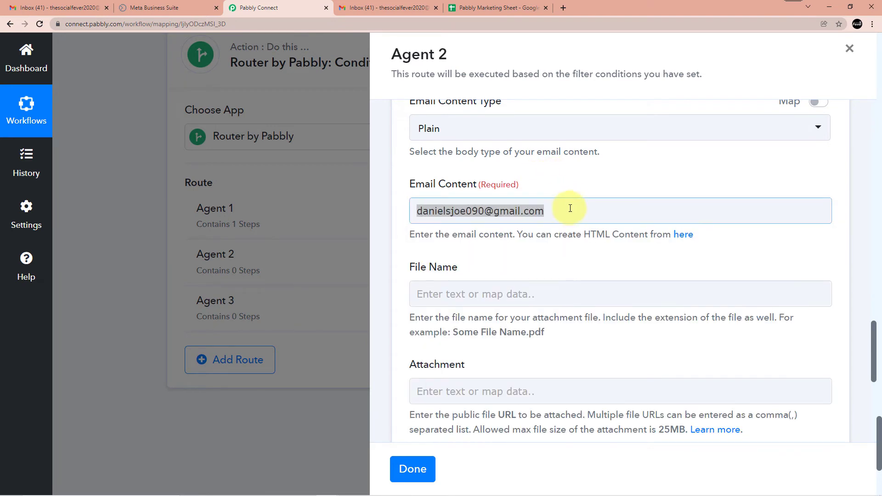
left_click_drag(559, 211, 482, 201)
key("BackSpace")
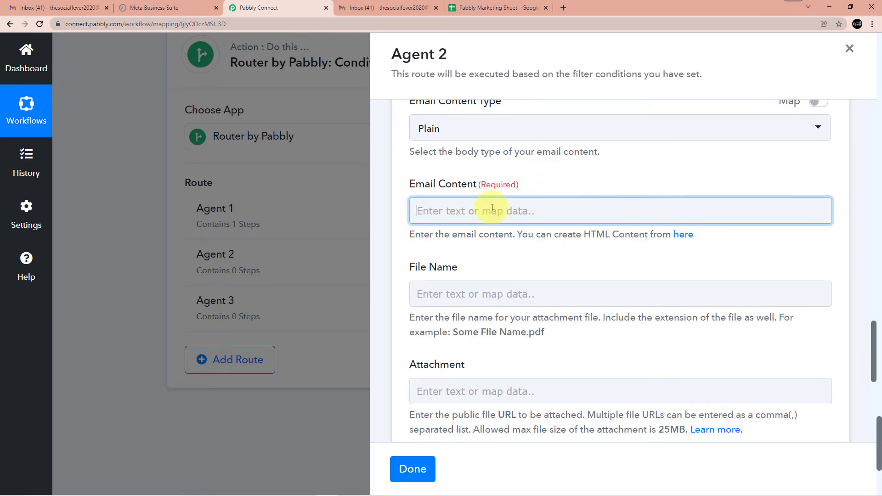
left_click(457, 213)
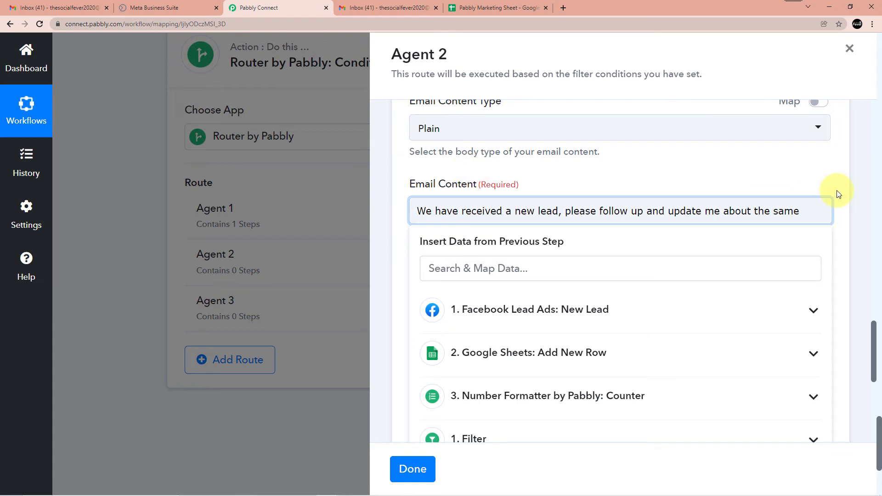
key("Return")
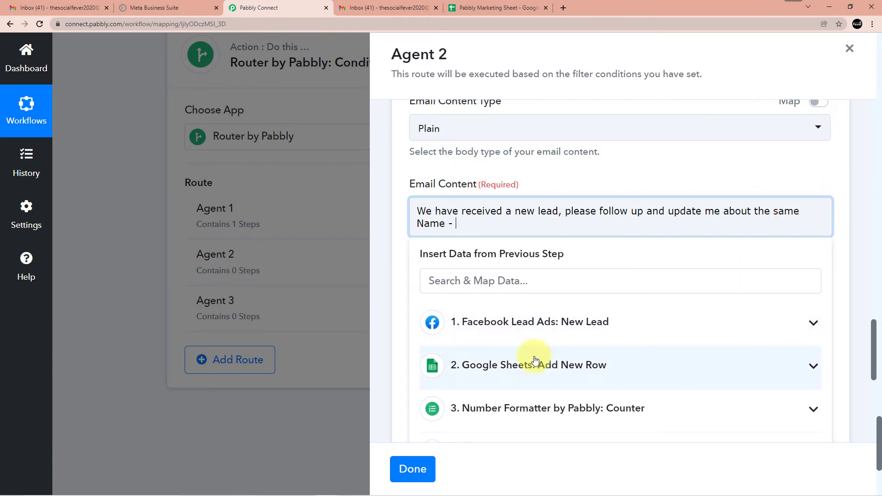
Map the lead's Full Name and Email from Facebook Lead Ads into the body and send a test email
left_click(544, 340)
scroll(551, 340, "down", 3)
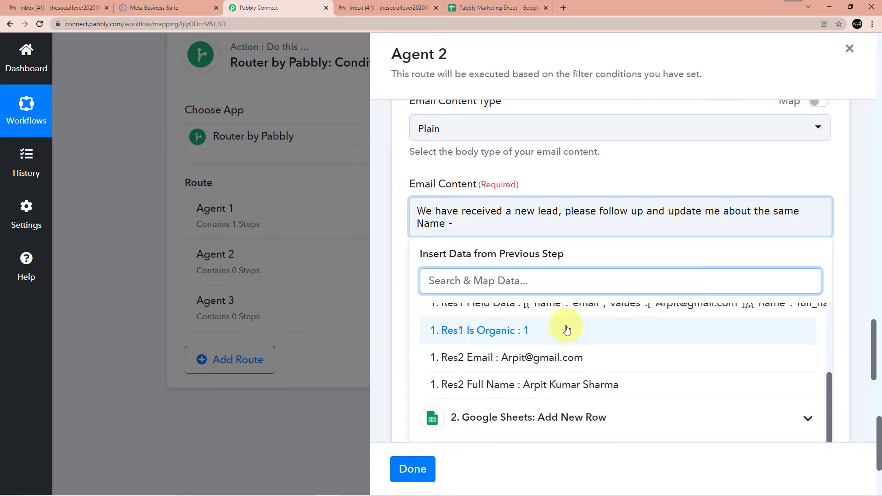
left_click(567, 384)
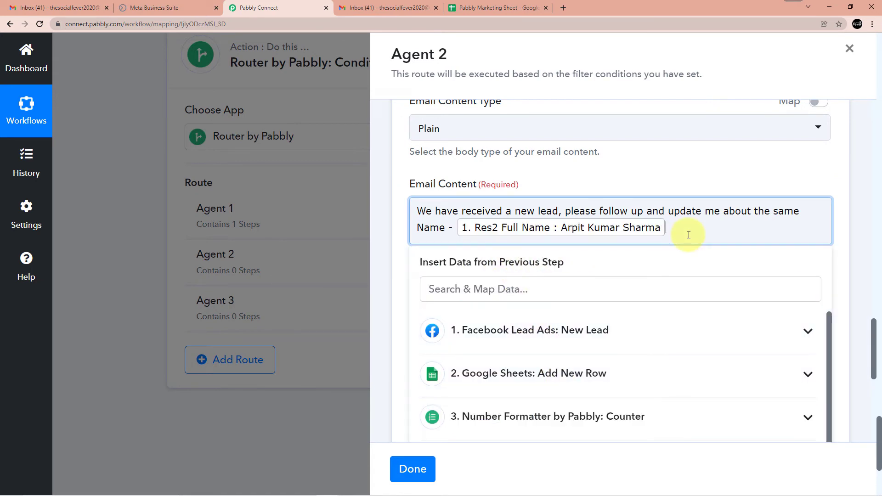
key("Return")
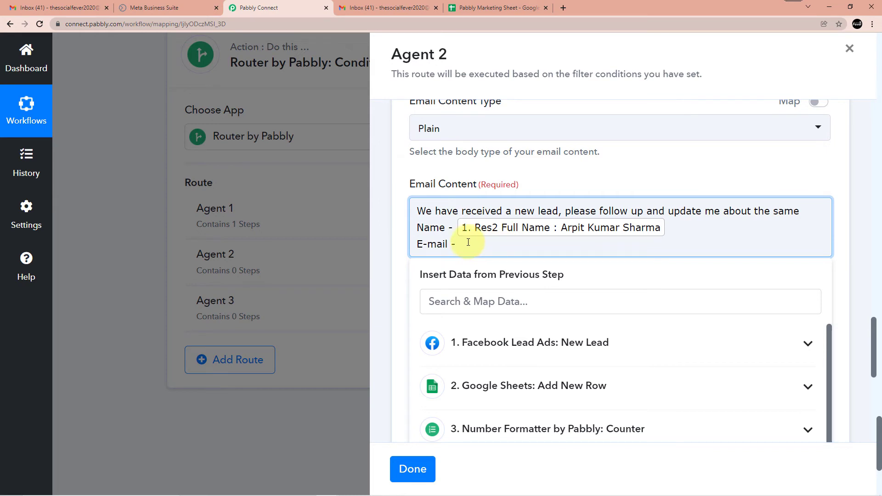
left_click(519, 343)
scroll(519, 349, "down", 5)
left_click(521, 334)
scroll(610, 281, "down", 1)
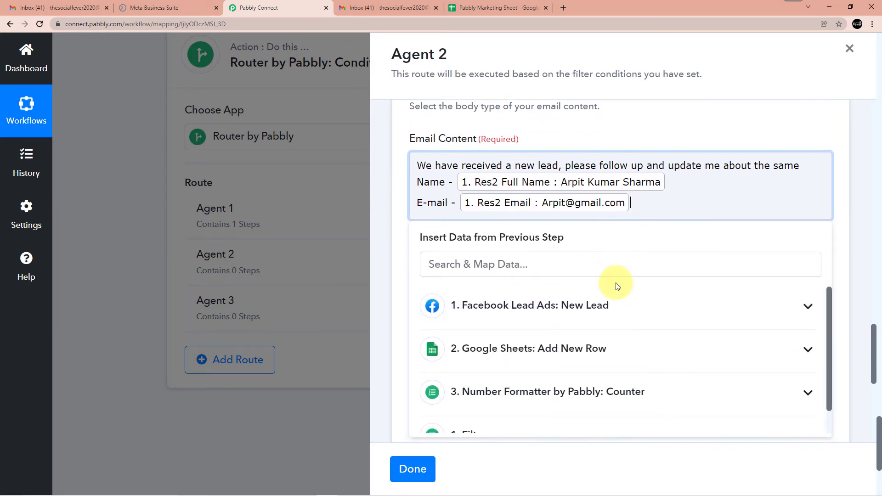
left_click(695, 126)
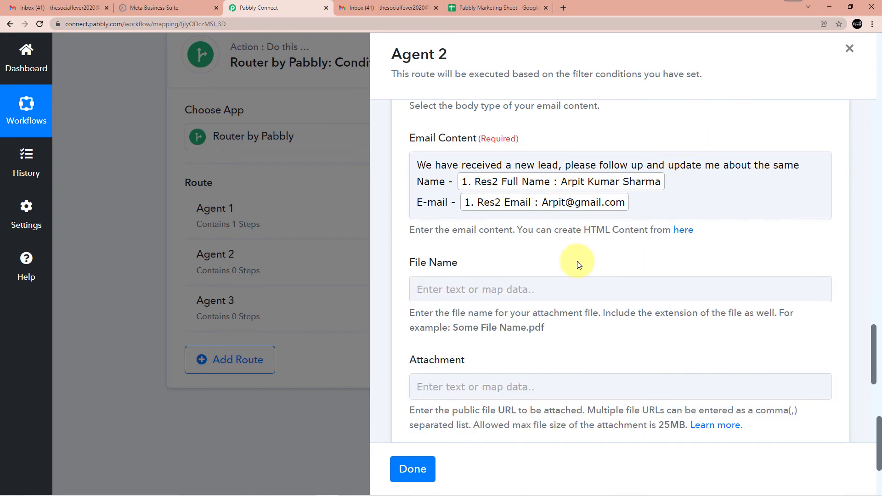
scroll(587, 256, "down", 3)
scroll(485, 170, "down", 2)
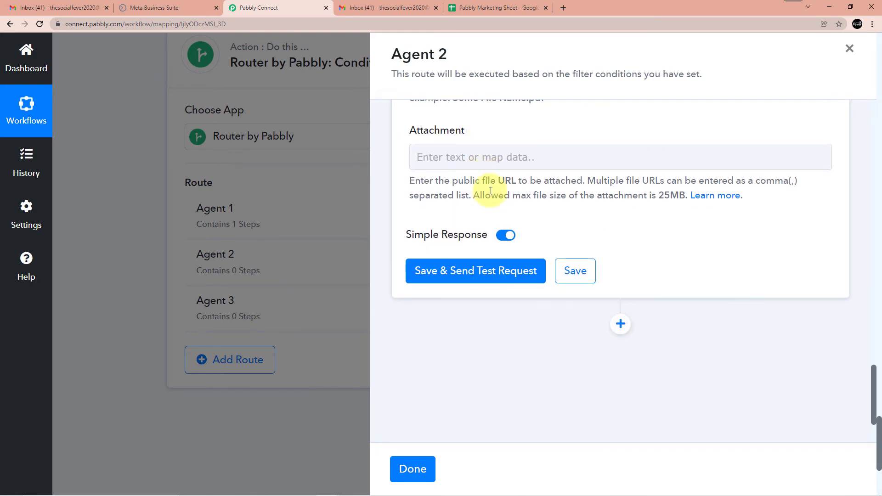
left_click(471, 275)
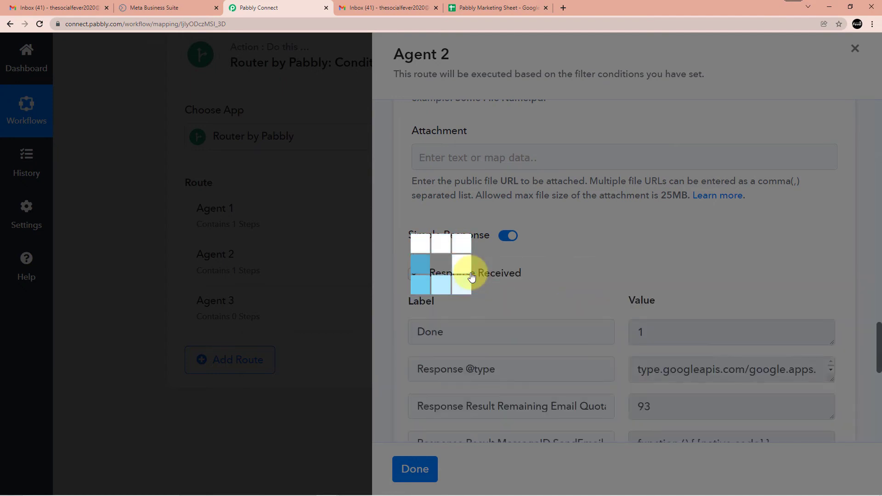
Save Agent 2's Send Email step after the test's Response Result Status reads sent
scroll(536, 237, "down", 8)
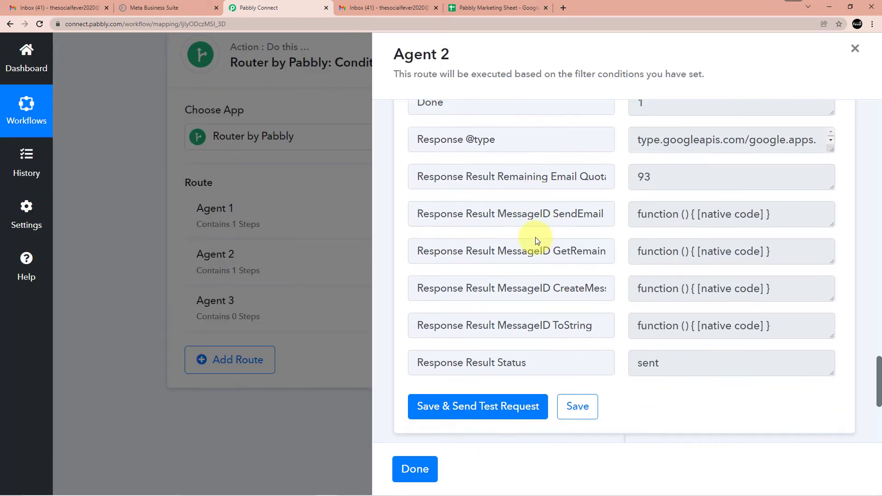
left_click(588, 275)
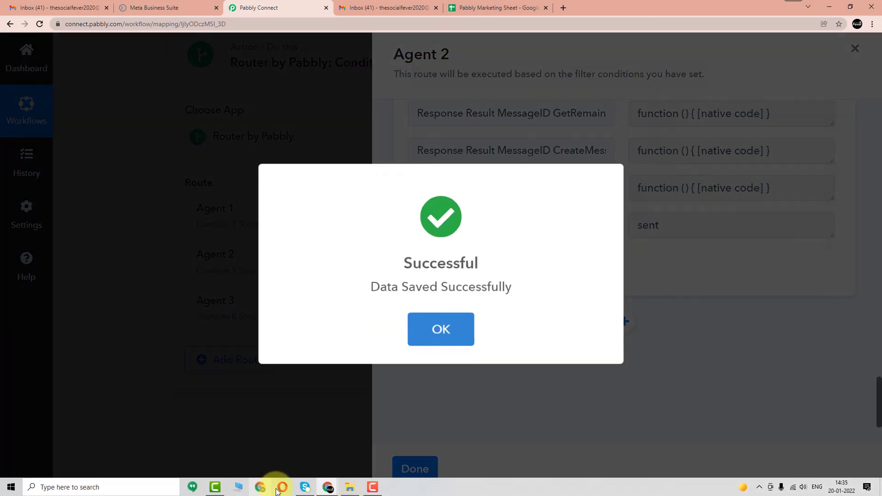
Check the second agent's inbox for the New Lead email, then copy the third agent's account address
mouse_move(327, 486)
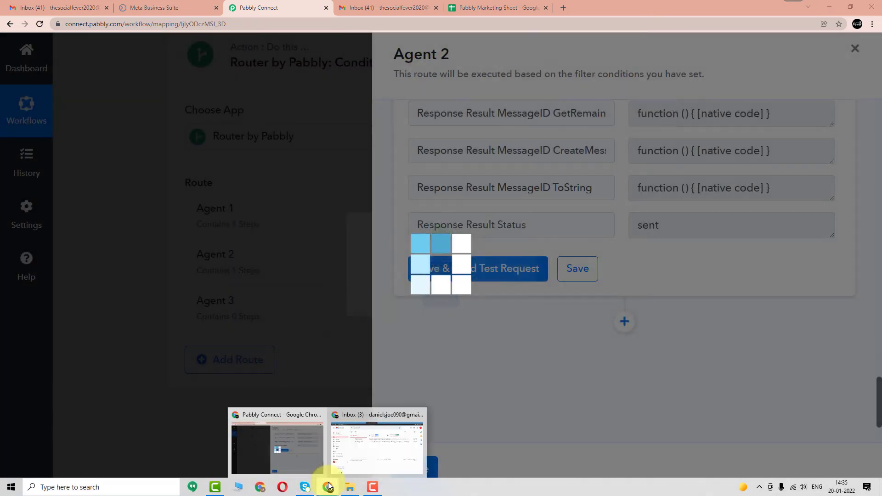
left_click(362, 427)
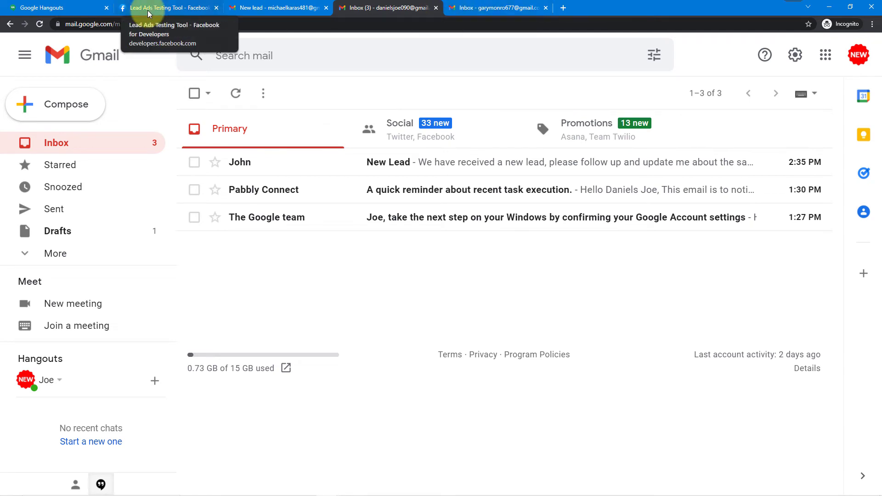
left_click(487, 8)
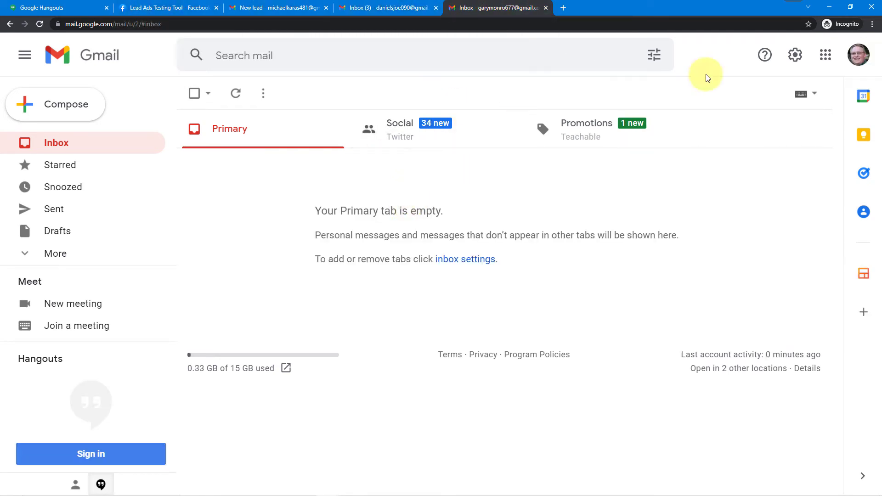
left_click(857, 54)
left_click_drag(675, 177, 800, 181)
right_click(794, 190)
left_click(794, 188)
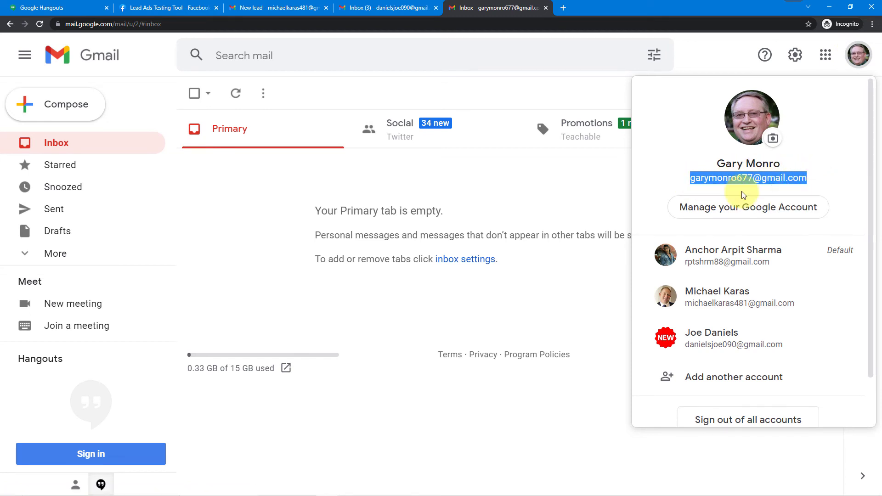
Reopen the earlier New lead message, close the blank Chrome window, and return to Pabbly Connect
left_click(236, 8)
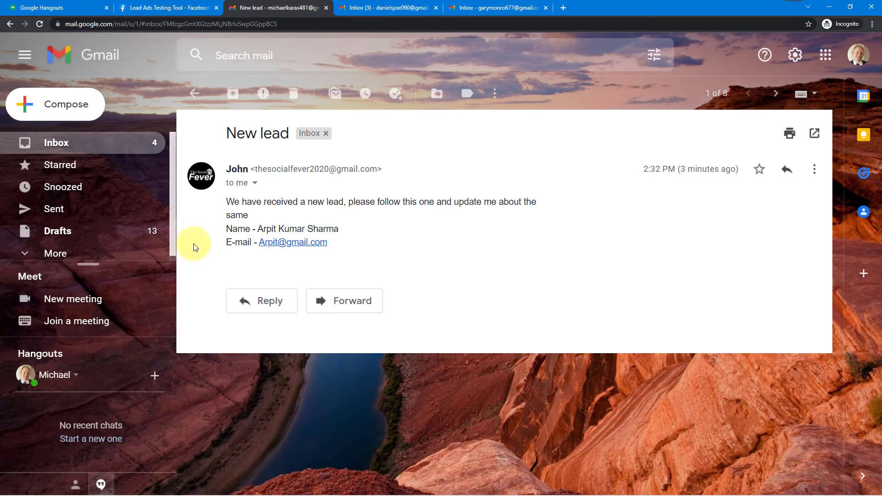
left_click(266, 487)
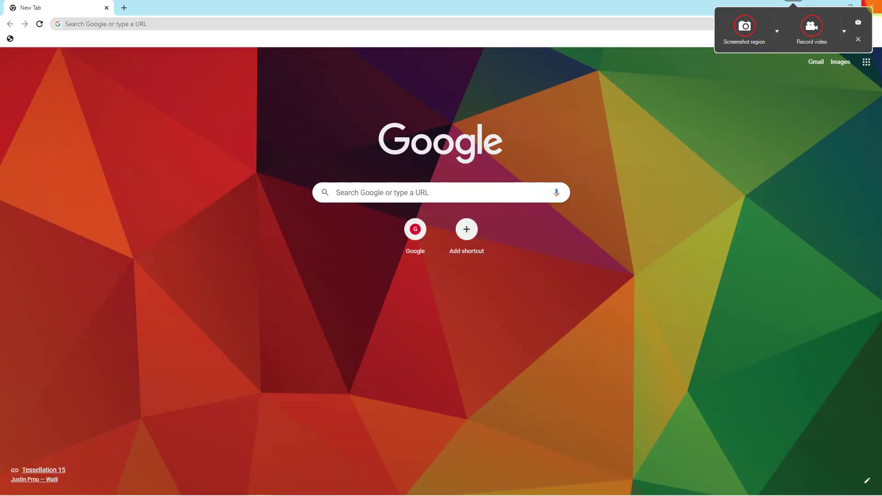
left_click(871, 6)
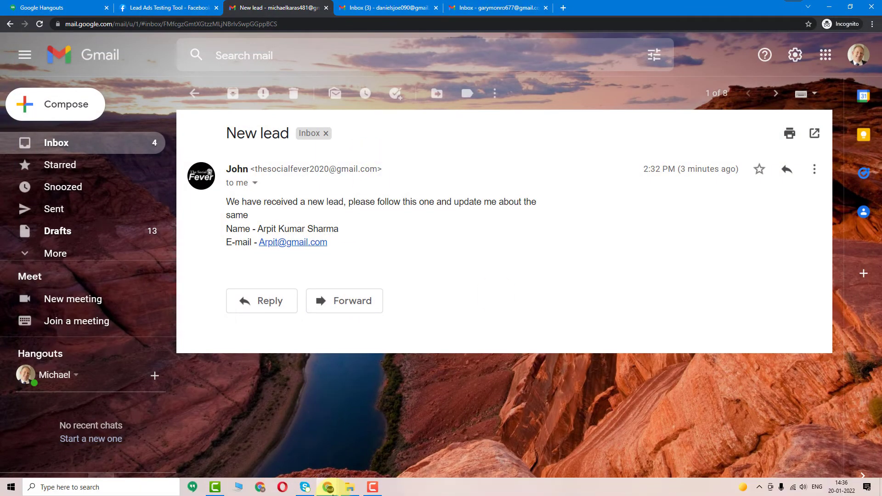
mouse_move(327, 488)
left_click(295, 451)
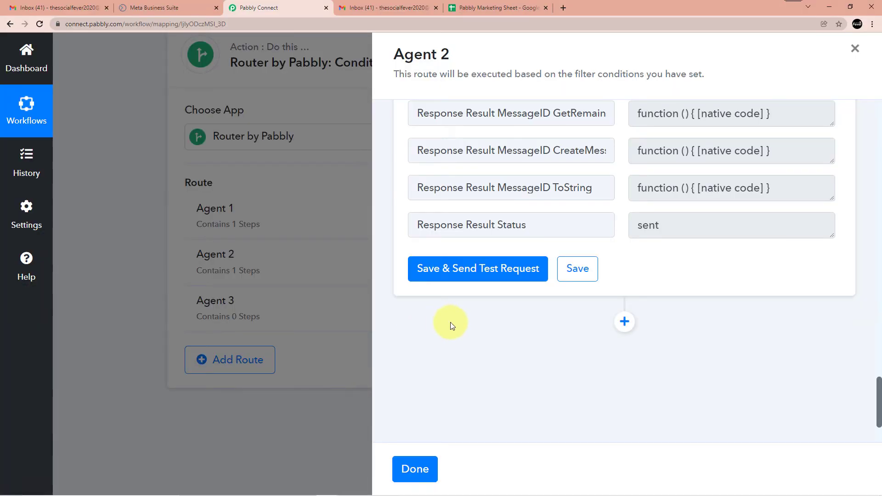
Finish Agent 2's route and set Agent 3's filter to counter Final Value equal to 3
left_click(418, 455)
left_click(619, 315)
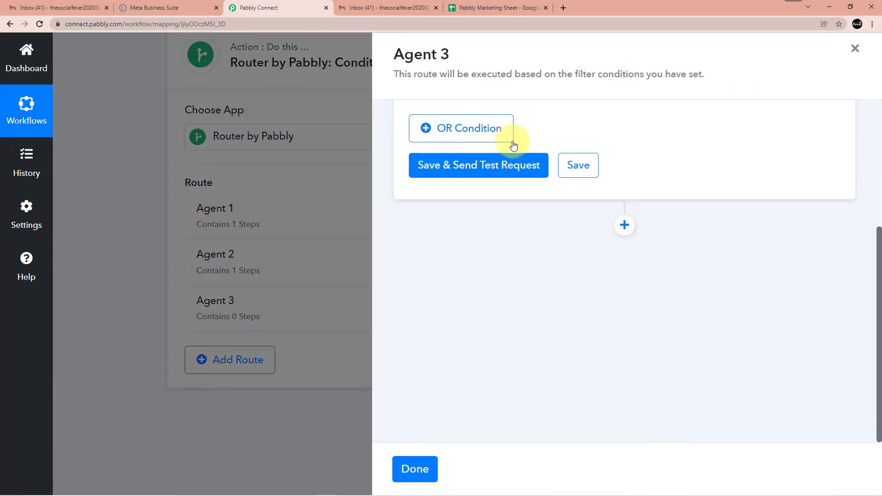
scroll(534, 261, "up", 5)
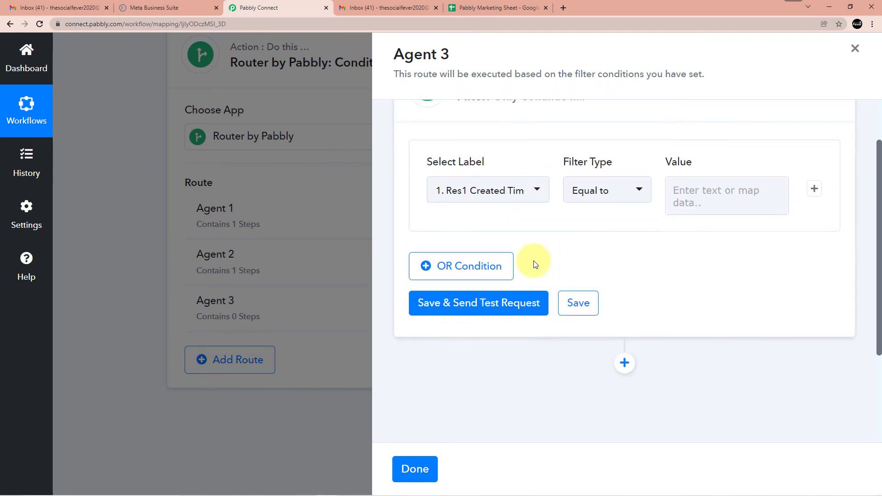
left_click(503, 260)
scroll(524, 227, "down", 3)
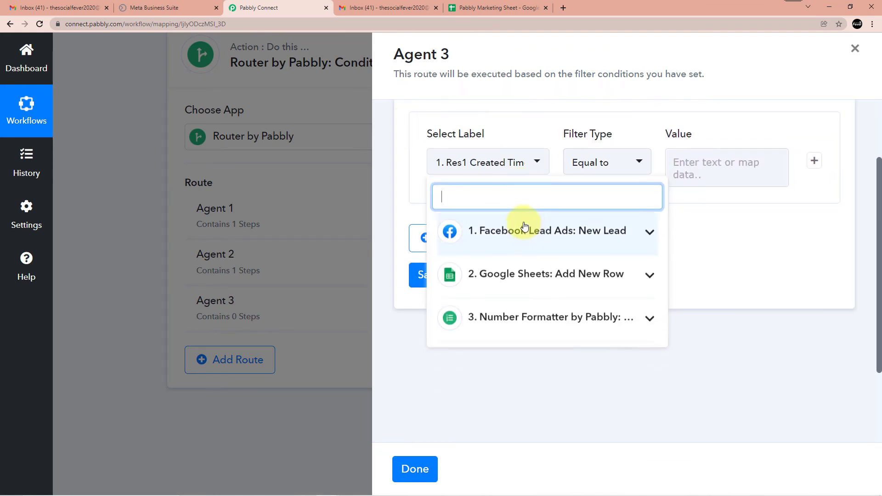
left_click(579, 272)
scroll(561, 260, "down", 2)
left_click(490, 299)
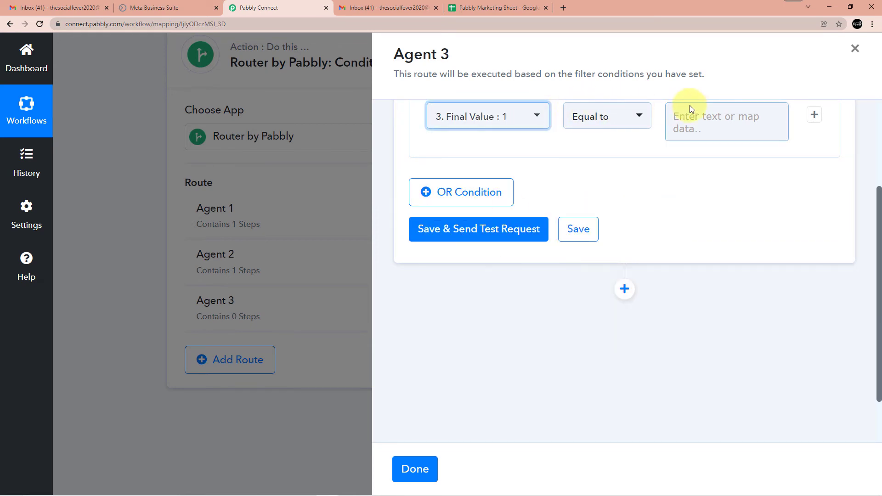
left_click(700, 124)
type("3")
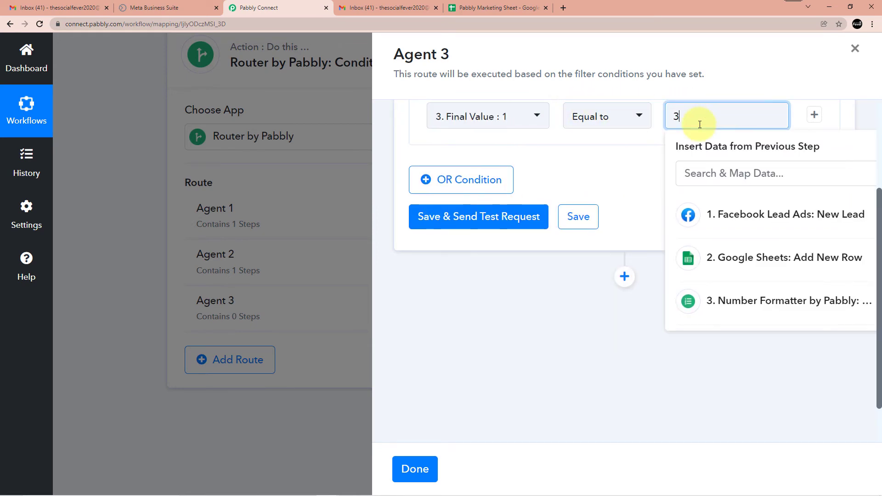
left_click(640, 137)
Save and test Agent 3's filter, which reports Condition is false, then add an action step
left_click(557, 219)
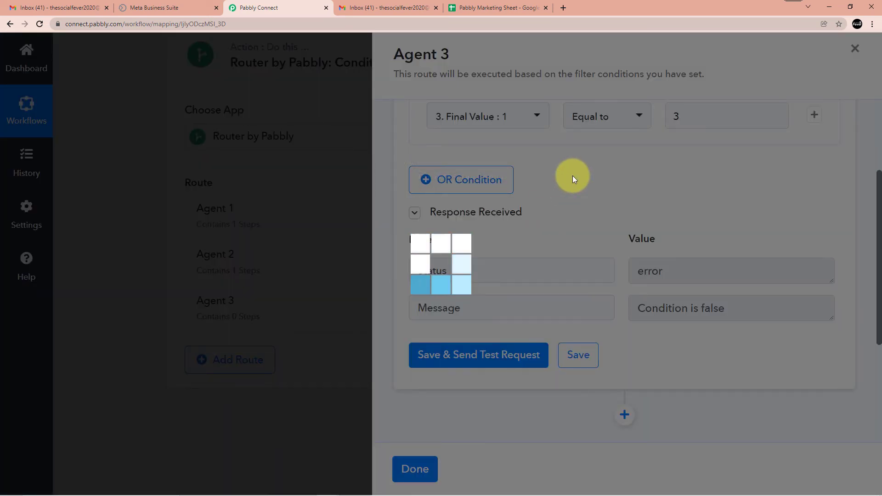
scroll(591, 183, "down", 4)
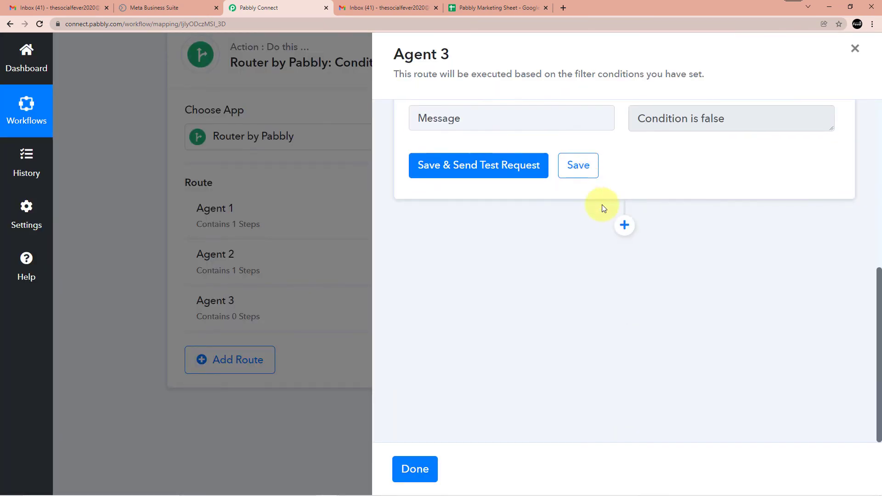
left_click(622, 223)
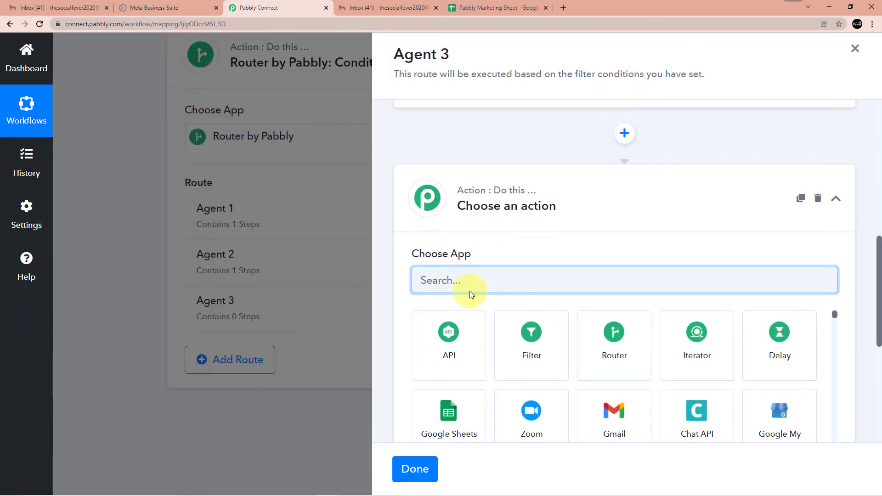
Configure Agent 3's step as Gmail Send Email, connected through existing connection Gmail #109
left_click(648, 418)
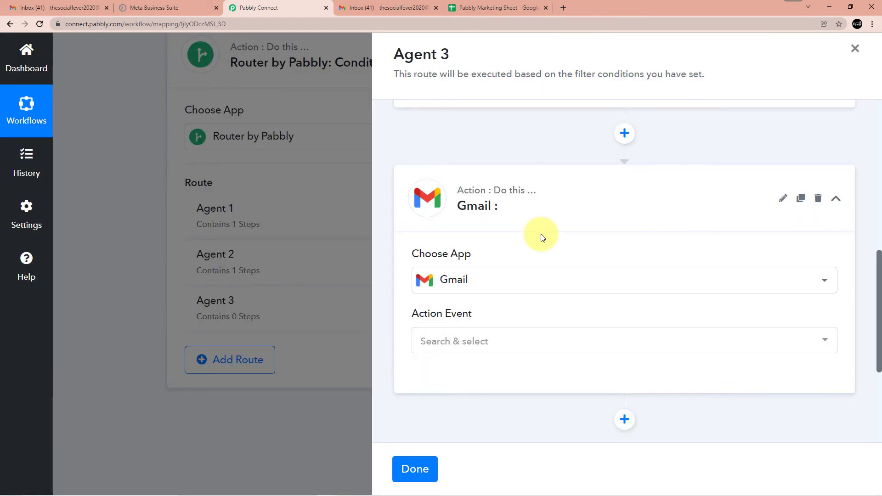
left_click(467, 251)
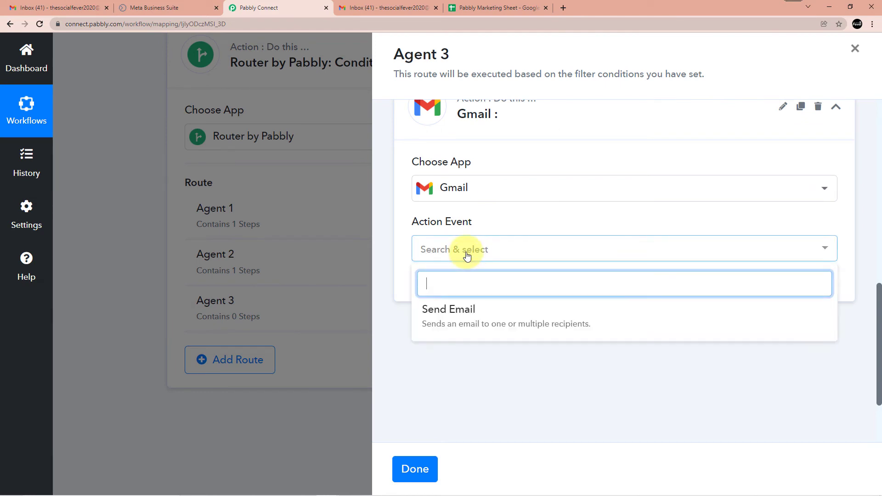
left_click(464, 313)
left_click(466, 293)
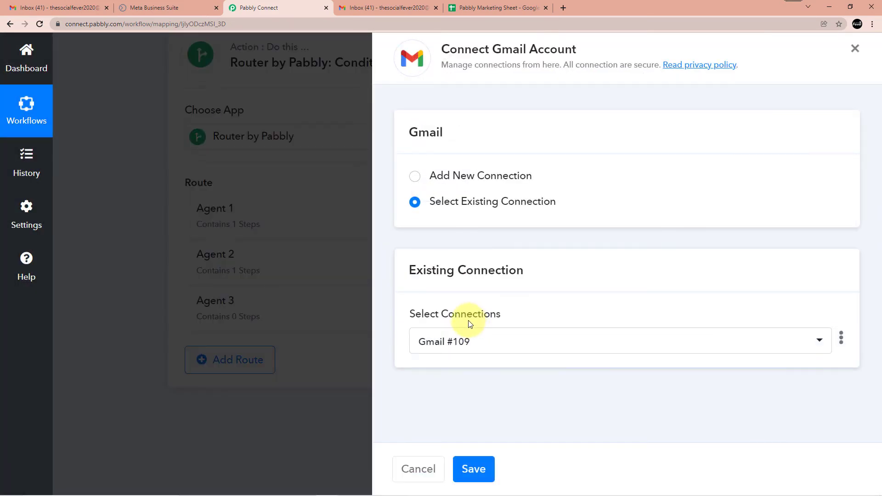
left_click(482, 469)
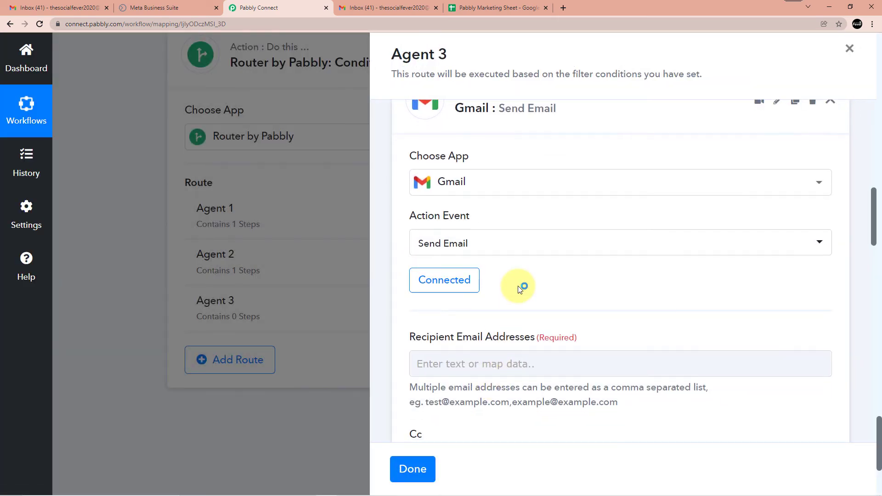
scroll(518, 286, "down", 4)
Paste the Agent 3 recipient's email address and enter the subject New Lead
left_click(466, 192)
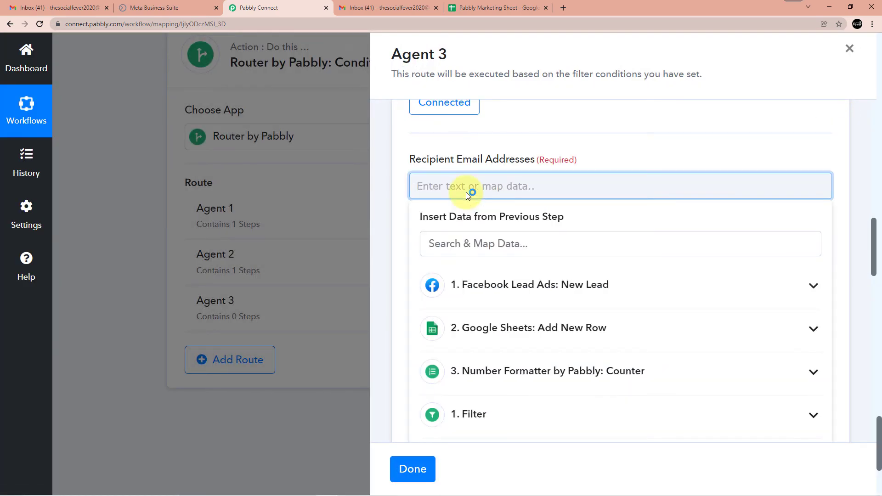
key("ctrl+v")
scroll(540, 204, "down", 2)
scroll(597, 165, "up", 2)
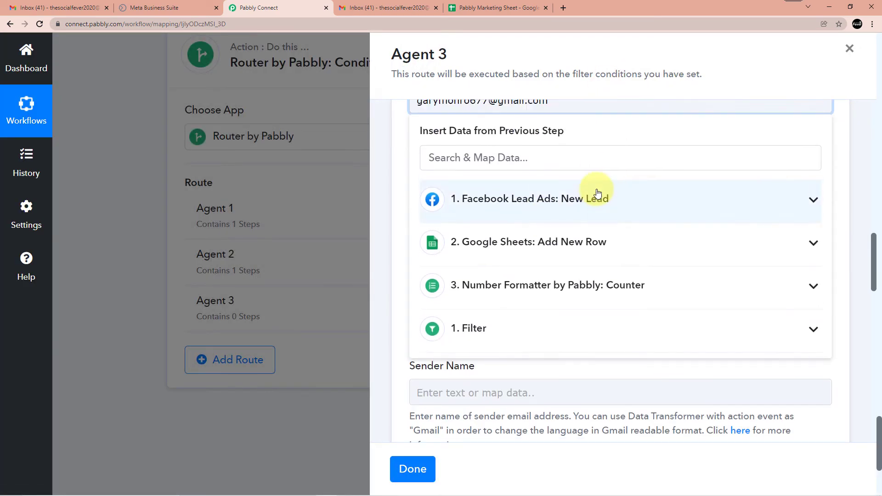
left_click(618, 152)
scroll(533, 268, "down", 4)
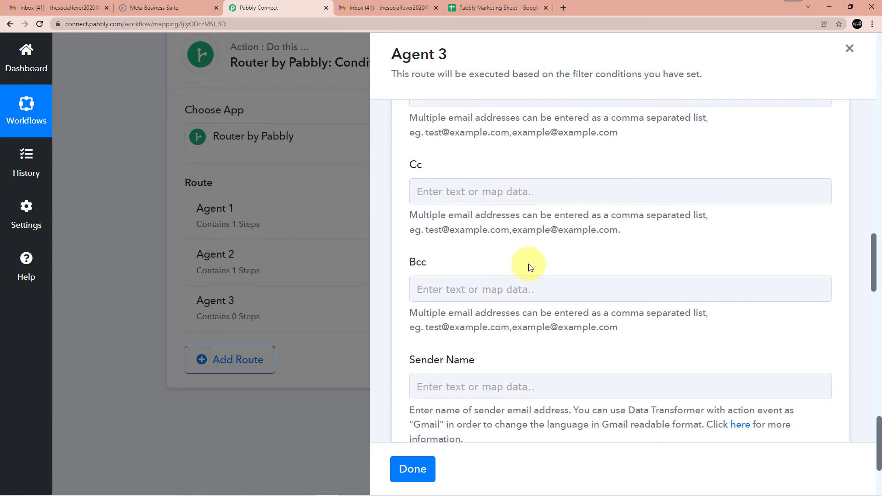
scroll(505, 271, "down", 4)
scroll(506, 269, "up", 1)
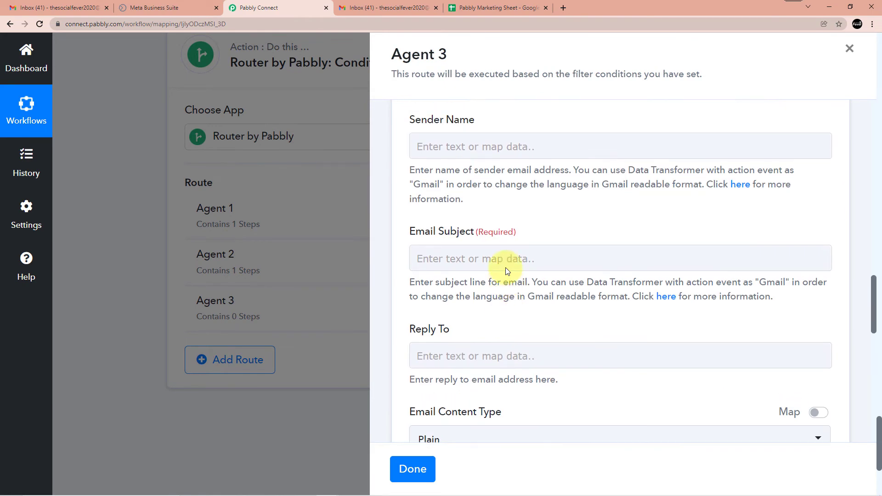
left_click(464, 271)
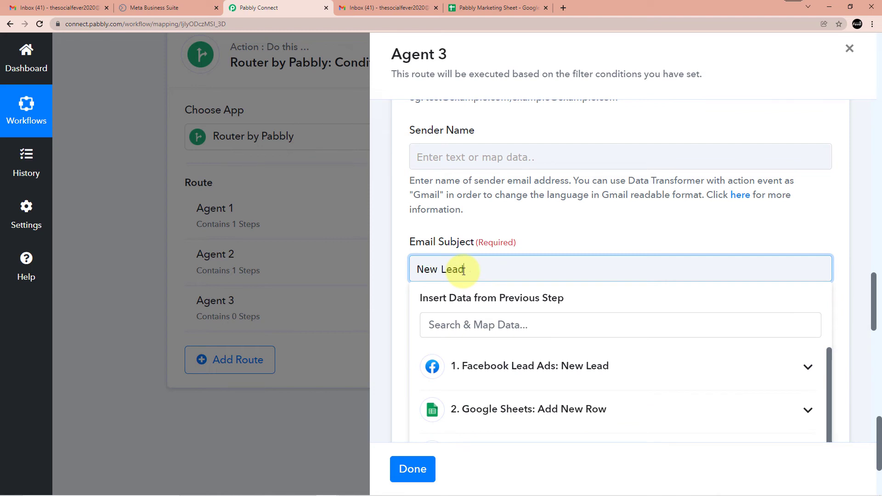
left_click(545, 230)
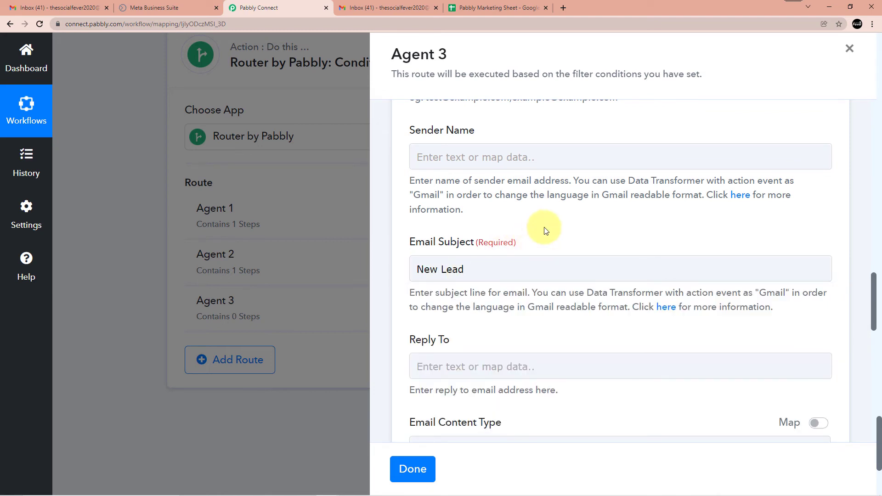
Write the email body with a Name line mapped to the lead's Res2 Full Name
scroll(544, 228, "down", 1)
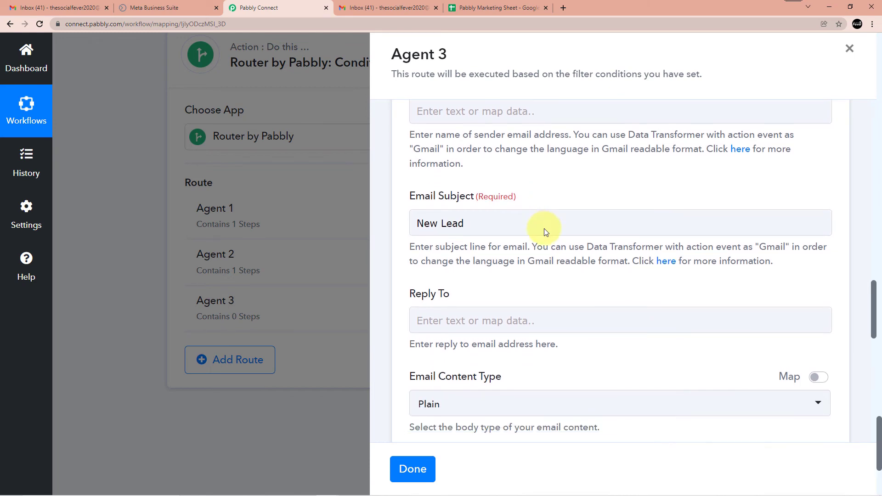
scroll(537, 243, "down", 2)
scroll(441, 285, "down", 3)
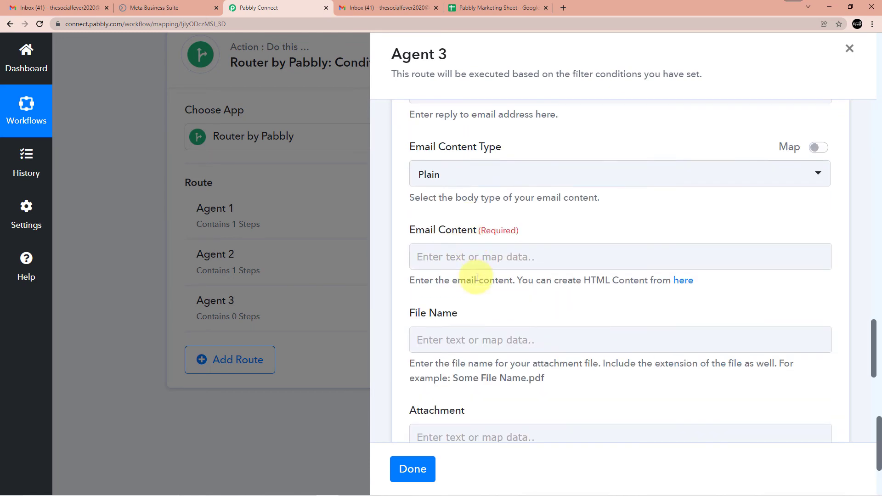
left_click(463, 258)
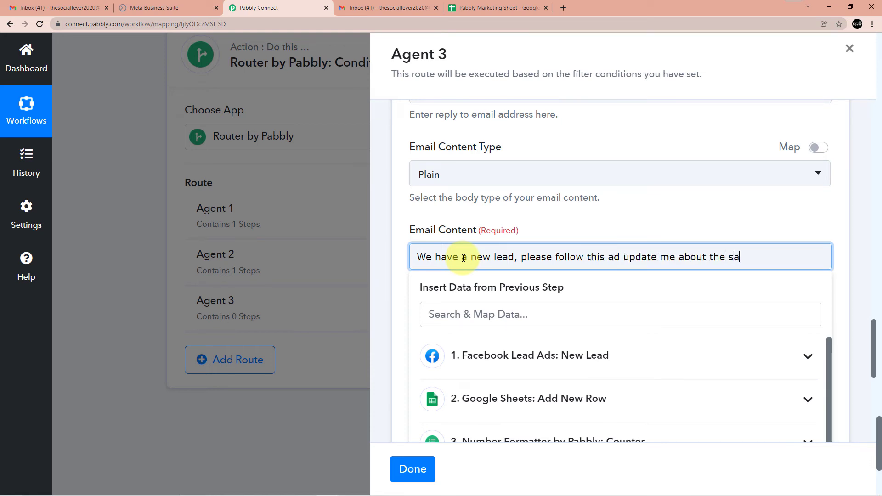
key("Return")
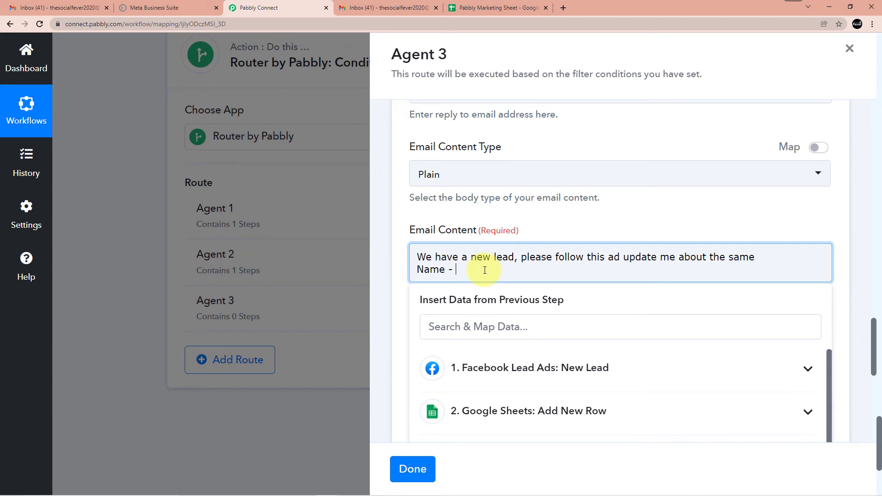
scroll(501, 299, "down", 2)
left_click(522, 277)
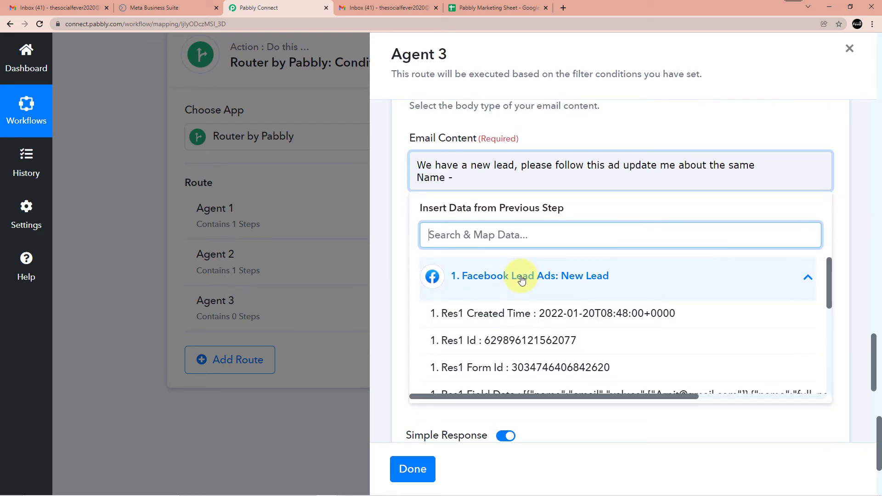
scroll(525, 280, "down", 3)
left_click(528, 337)
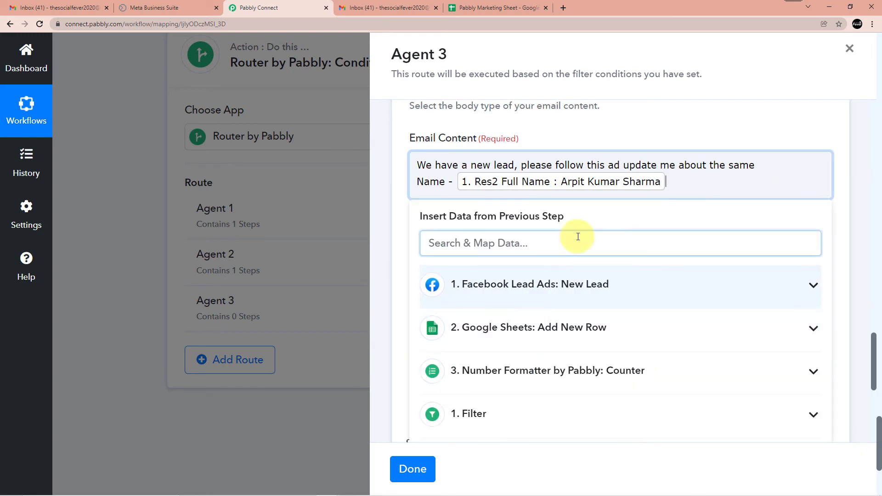
key("Return")
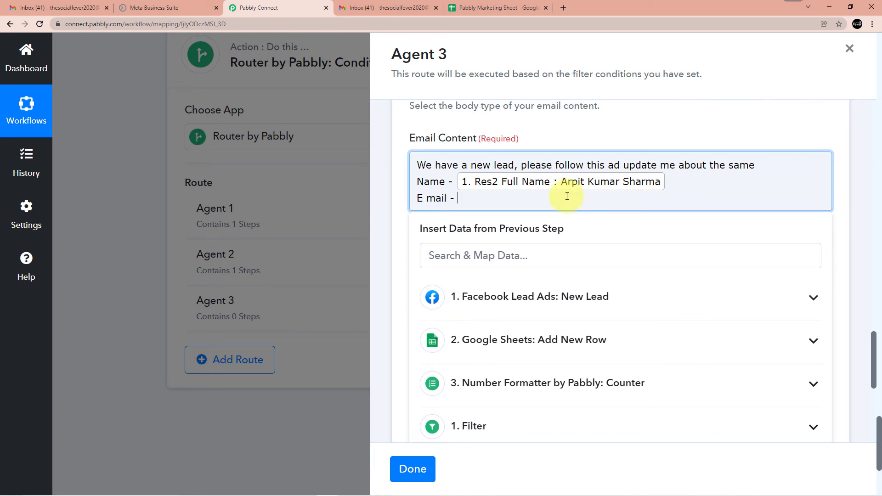
Add an E mail line mapped to Res2 Email and send a test request
left_click(523, 289)
scroll(538, 255, "down", 5)
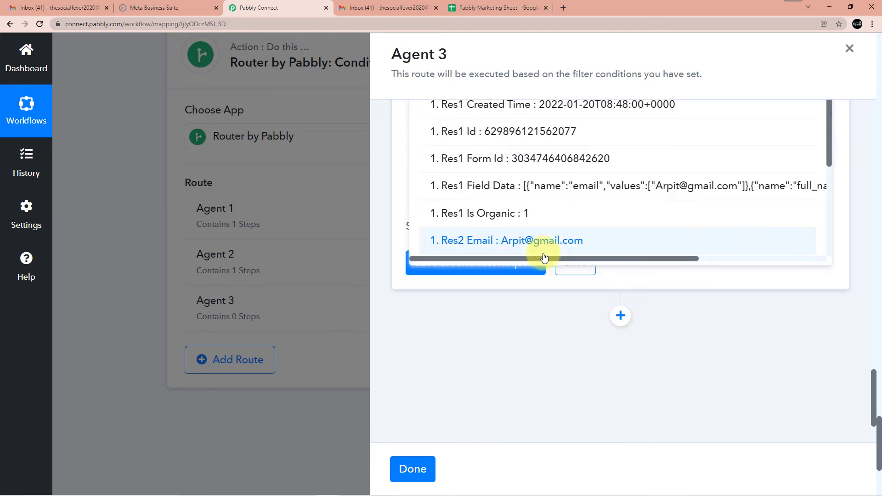
left_click(526, 240)
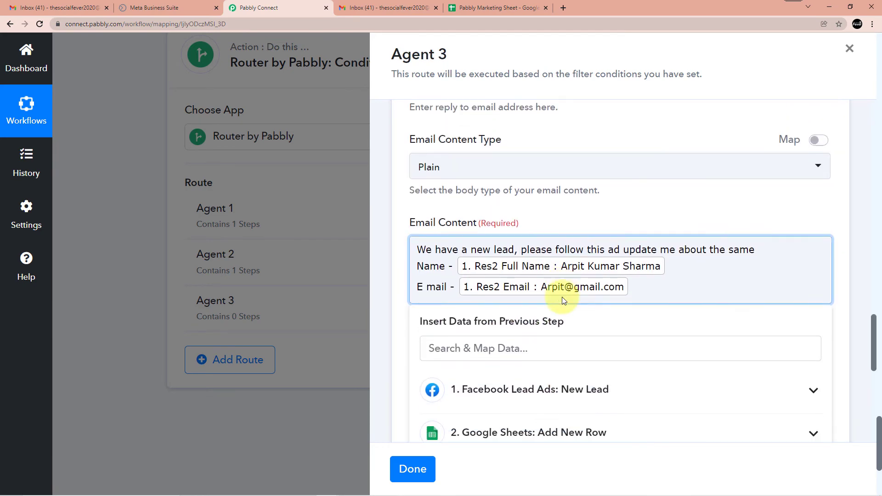
left_click(611, 256)
scroll(577, 226, "down", 3)
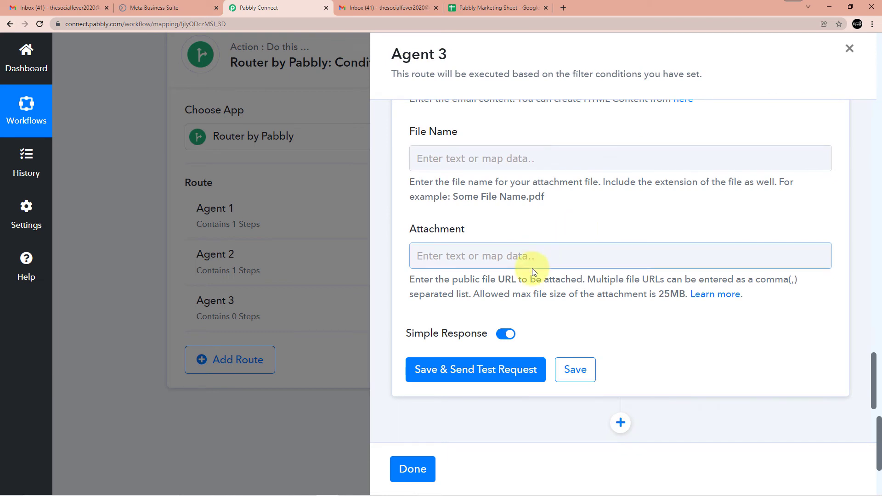
scroll(555, 306, "down", 1)
left_click(510, 331)
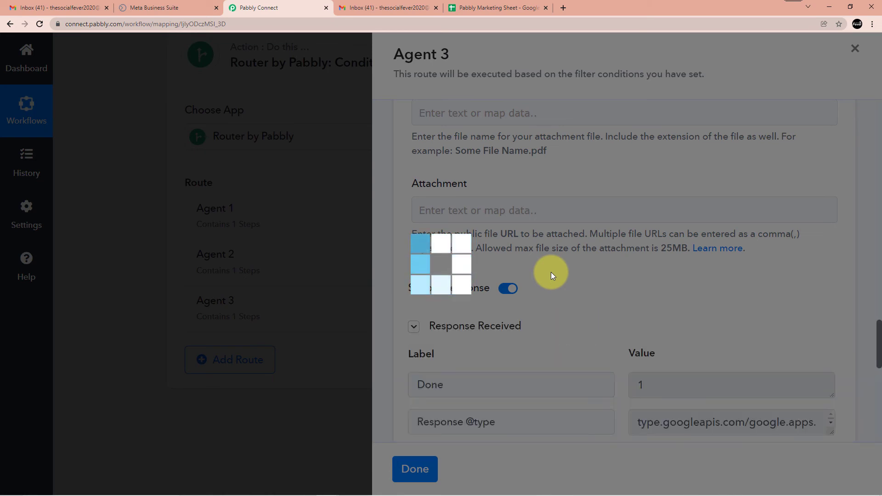
Save the Agent 3 email step, acknowledge the success message and close the Agent 3 route
scroll(549, 274, "down", 6)
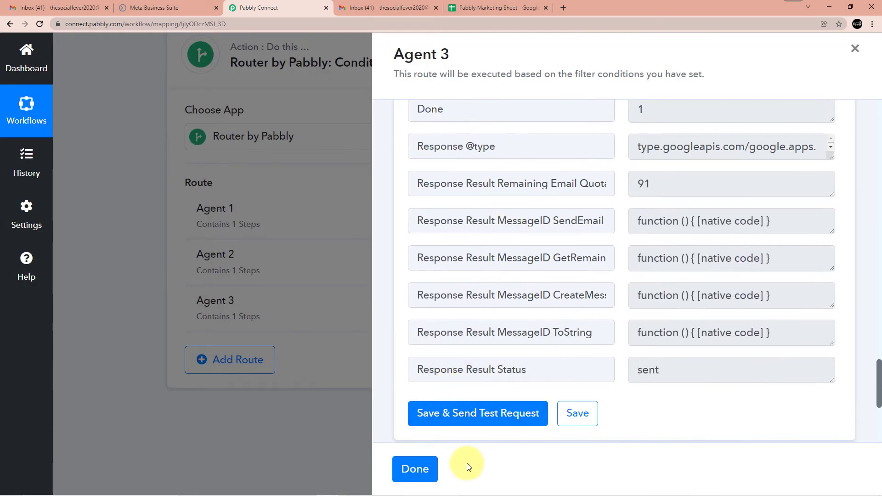
left_click(577, 413)
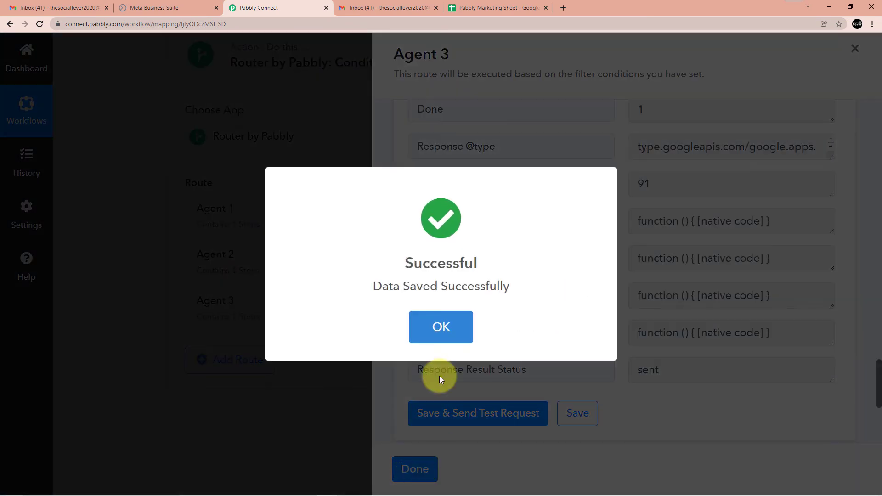
left_click(440, 326)
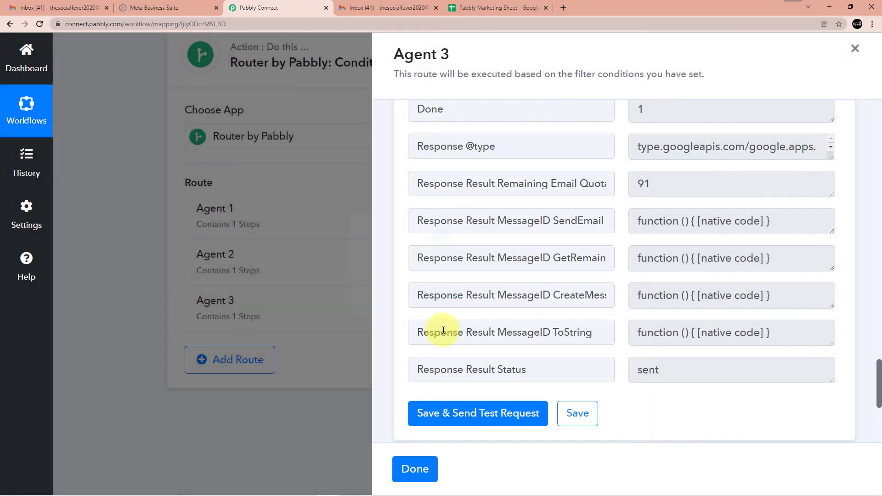
left_click(415, 470)
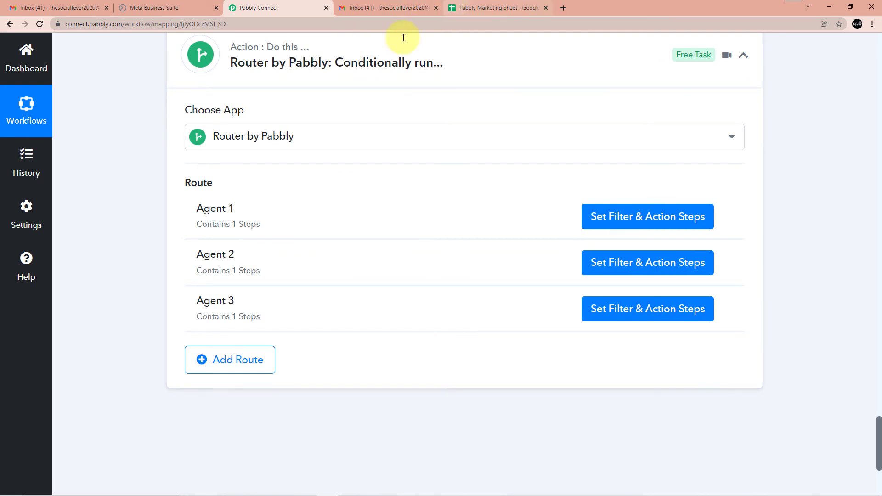
mouse_move(305, 490)
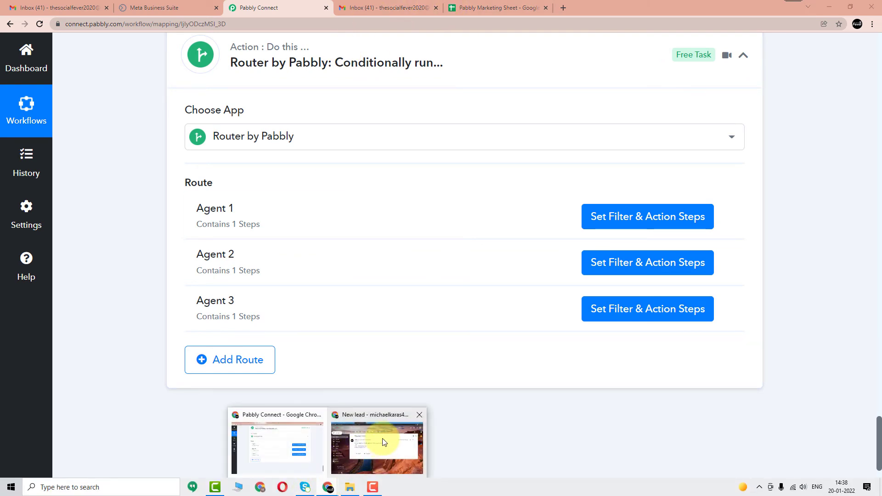
left_click(367, 437)
Reload the third agent's Gmail inbox and open the New Lead email with the lead's details
left_click(403, 8)
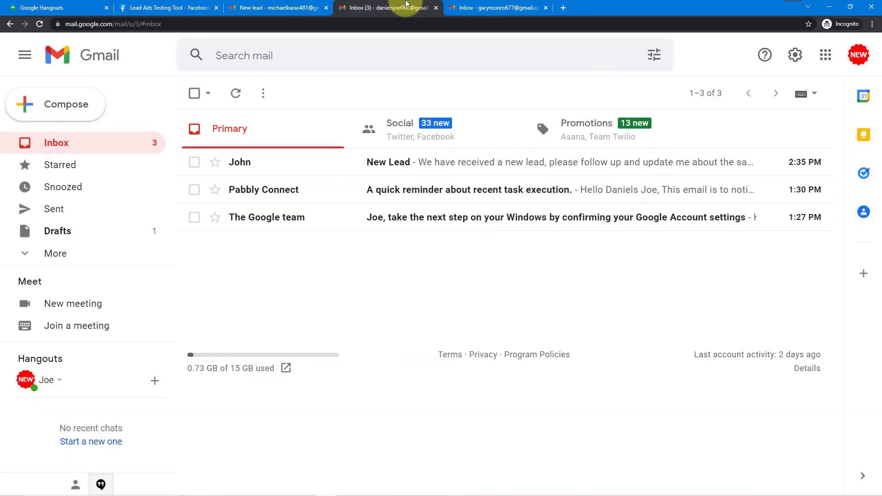
left_click(460, 8)
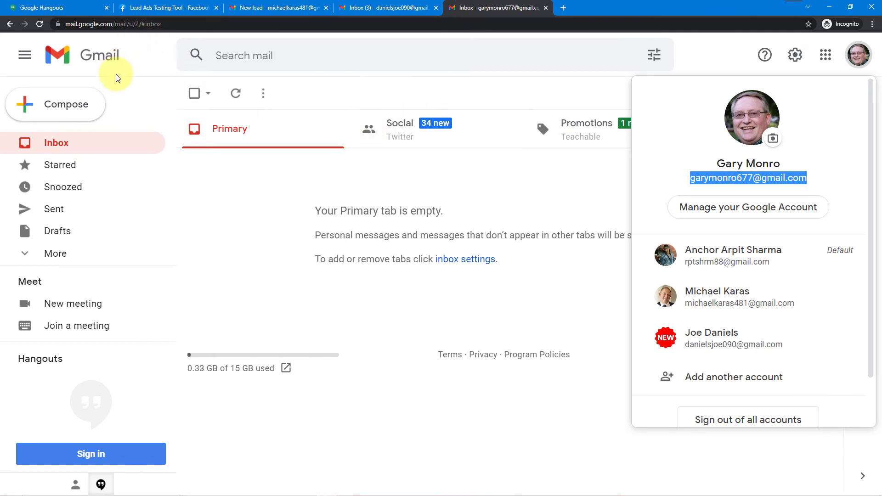
left_click(39, 25)
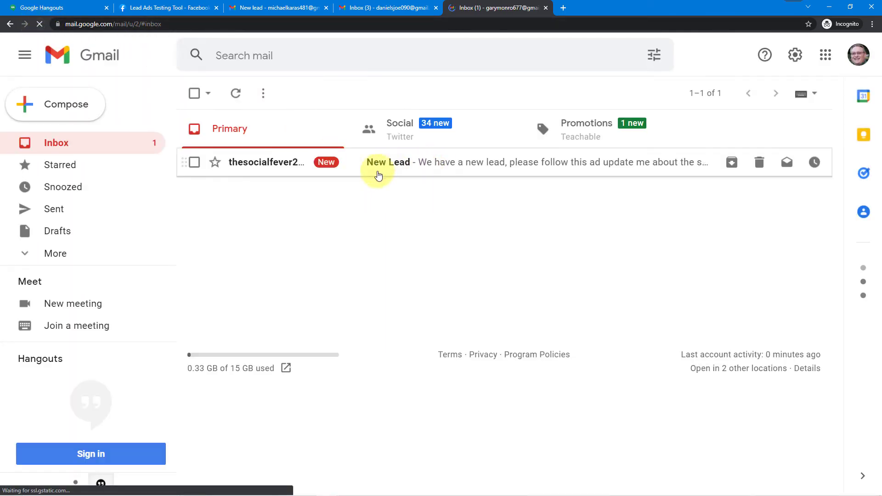
left_click(417, 166)
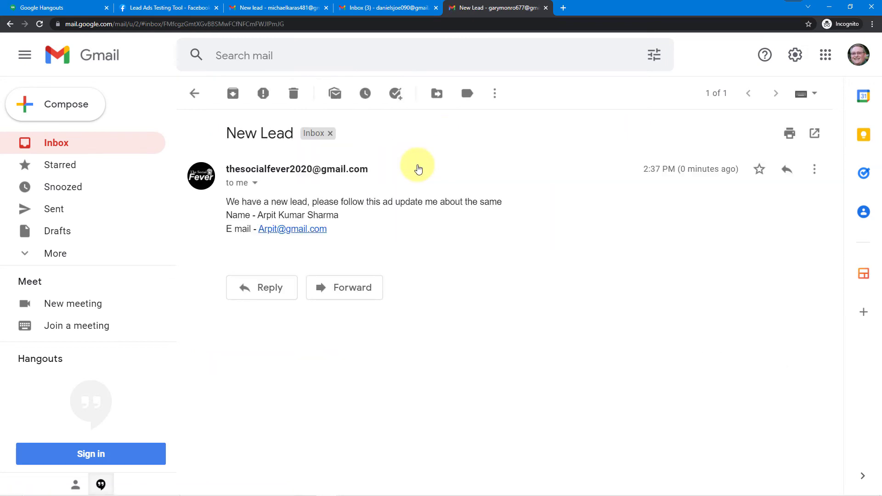
left_click(10, 23)
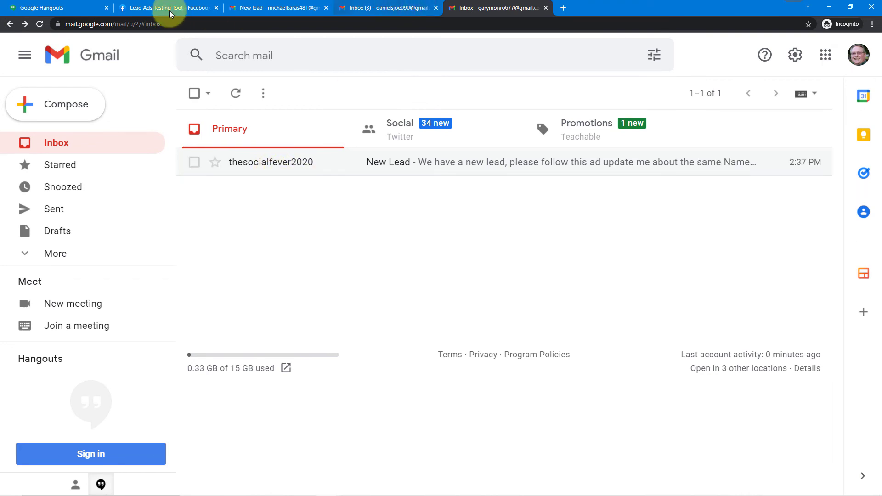
mouse_move(237, 488)
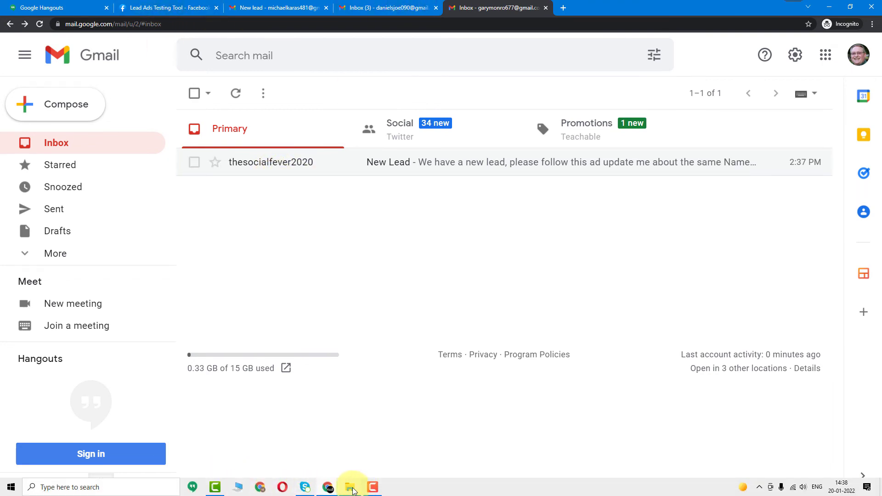
mouse_move(328, 487)
left_click(305, 454)
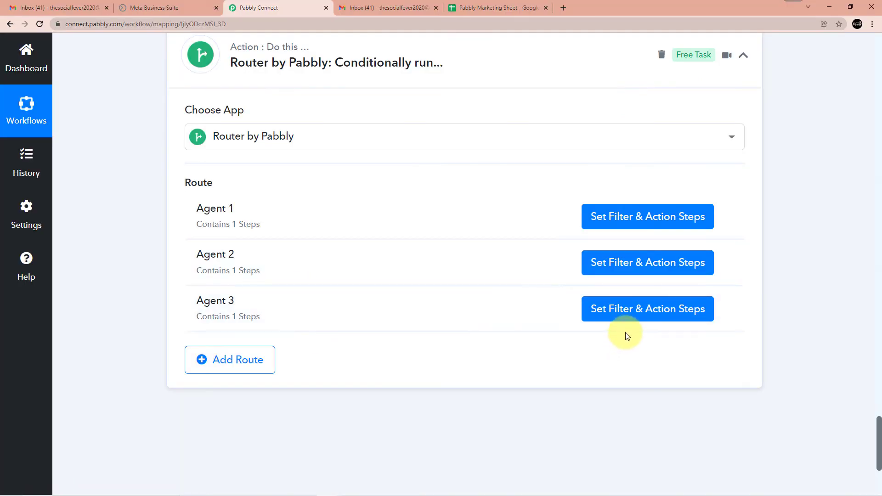
Set the Agent 3 Gmail step's Sender Name to John, save it and close the route
left_click(616, 309)
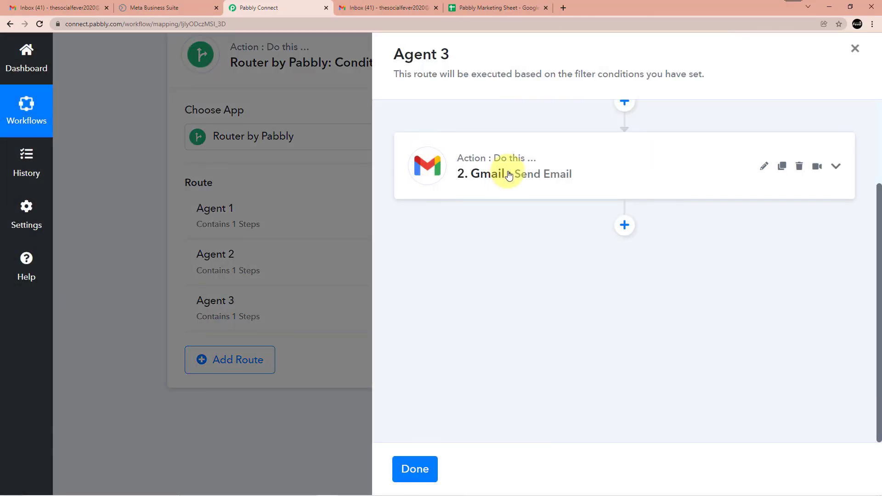
left_click(508, 175)
scroll(533, 273, "down", 3)
scroll(534, 265, "down", 6)
left_click(459, 261)
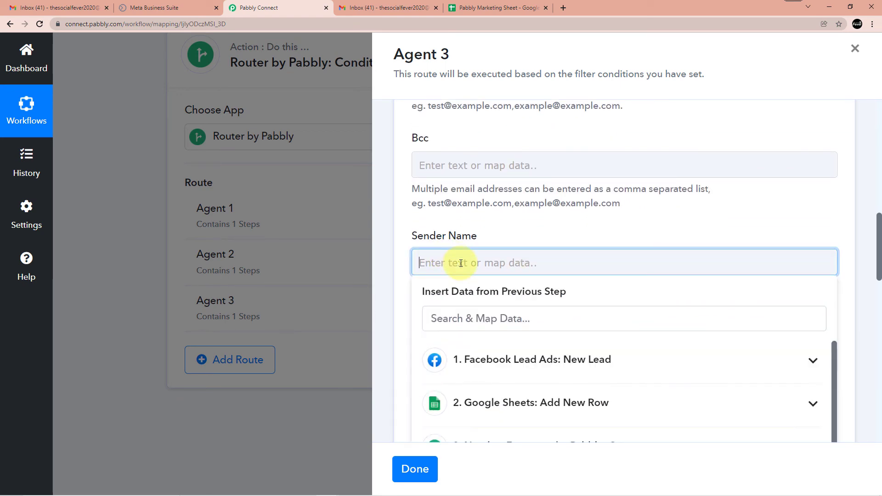
type("John")
left_click(502, 221)
scroll(510, 220, "down", 15)
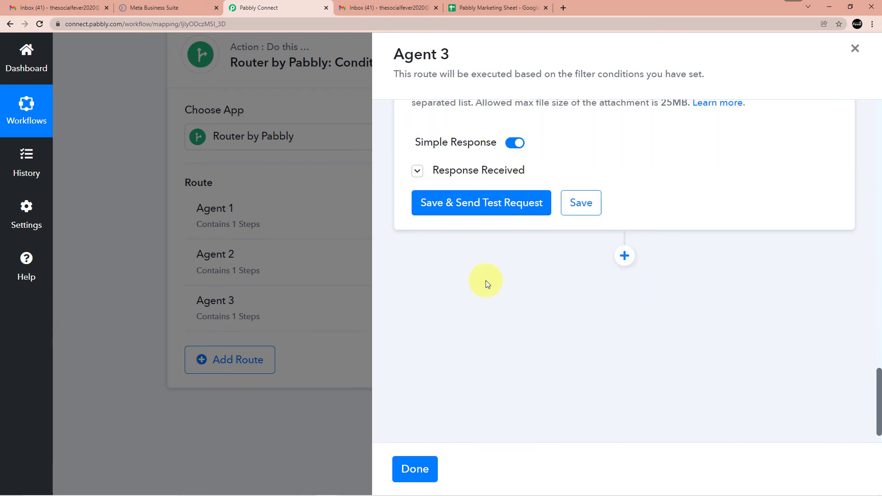
left_click(583, 211)
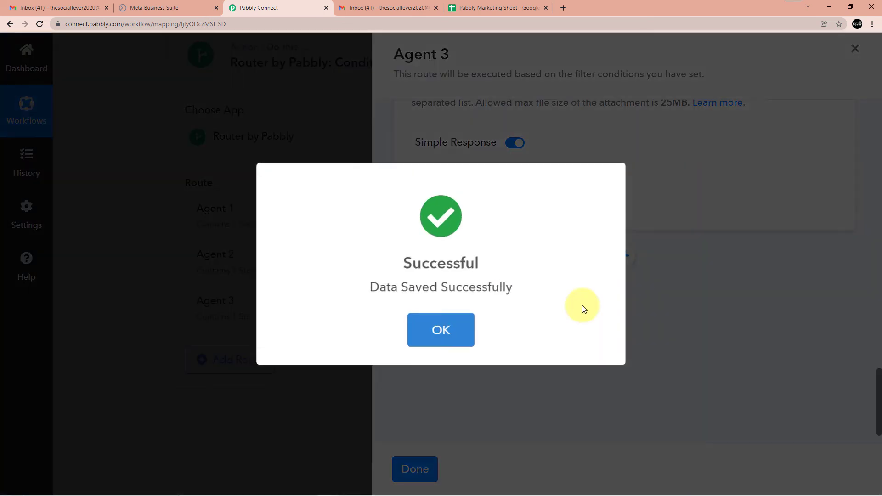
left_click(448, 330)
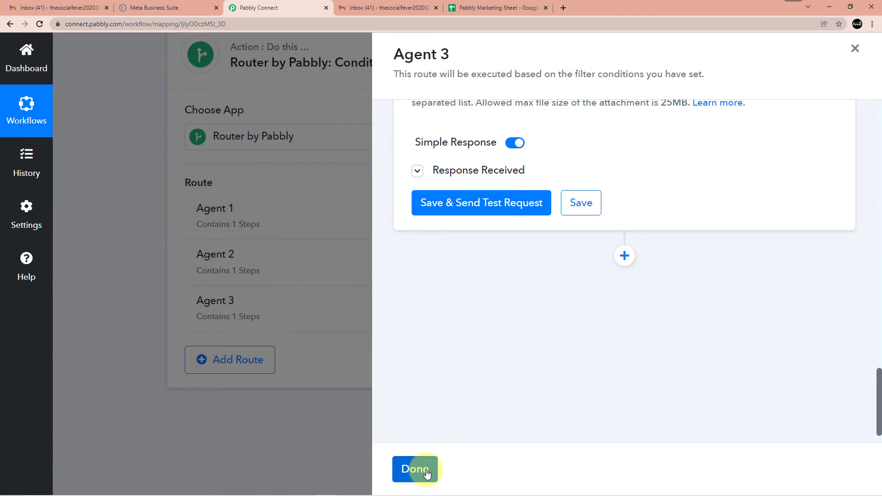
left_click(426, 472)
Review the Counter step: increment by 1, reset after 3
scroll(335, 388, "up", 8)
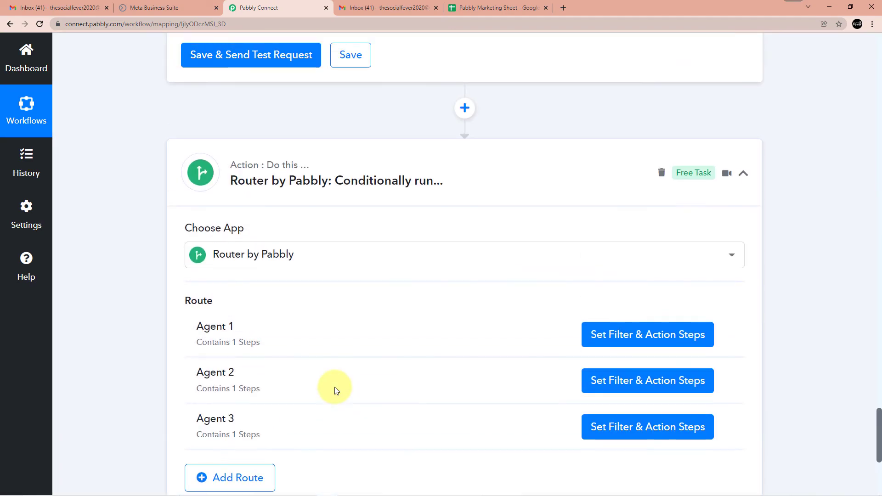
scroll(334, 390, "up", 15)
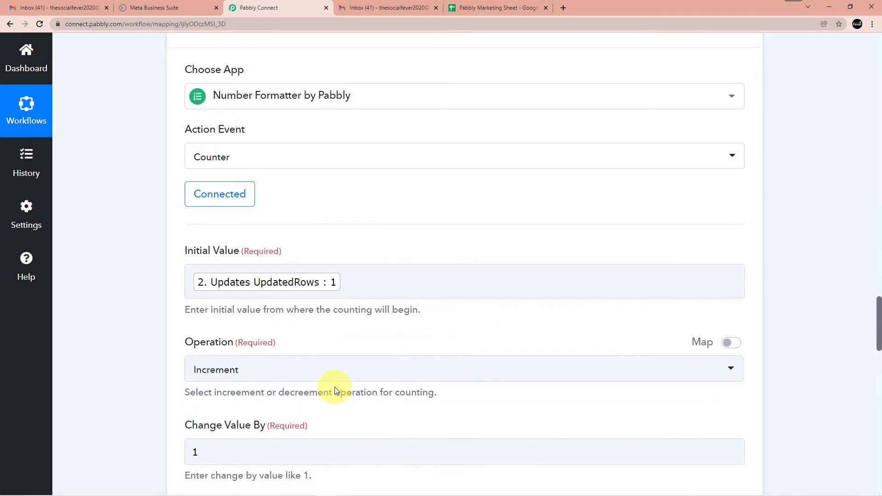
scroll(336, 390, "up", 12)
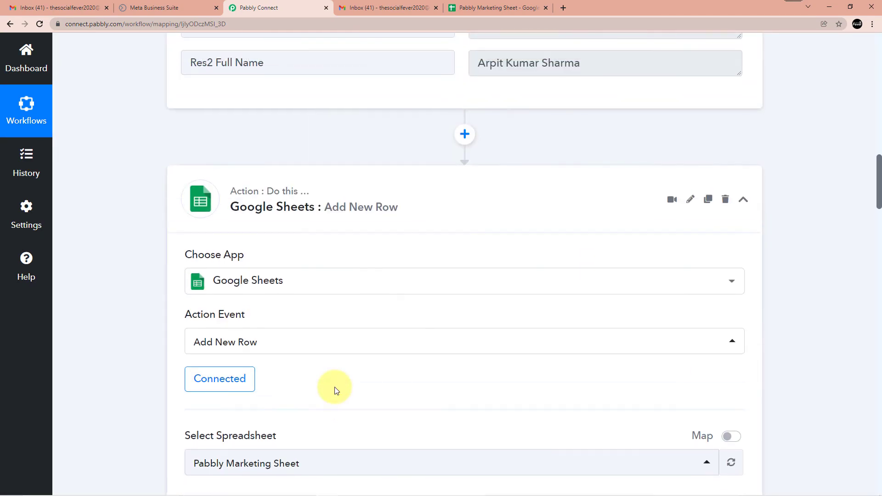
scroll(406, 347, "down", 9)
scroll(409, 348, "down", 15)
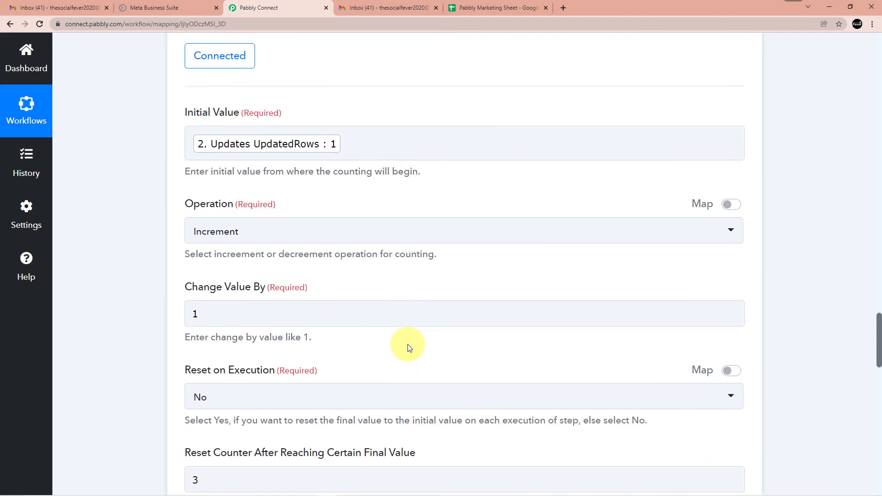
scroll(411, 346, "down", 4)
scroll(409, 345, "up", 12)
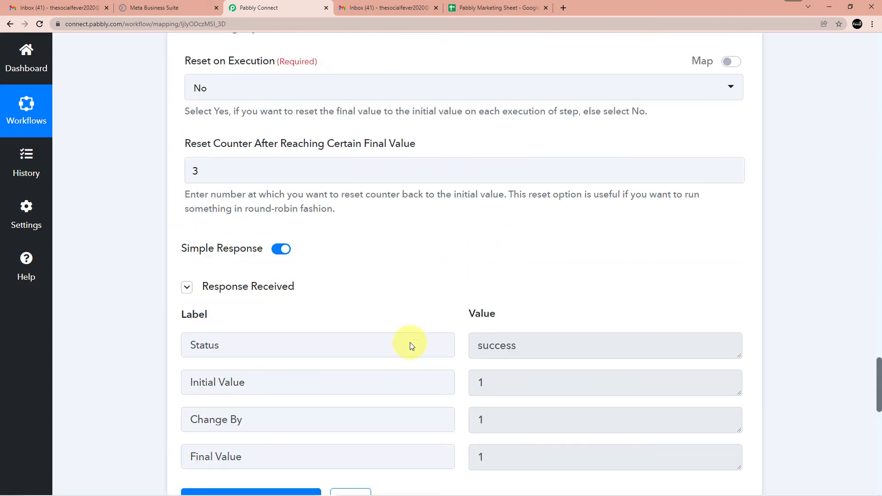
left_click(186, 5)
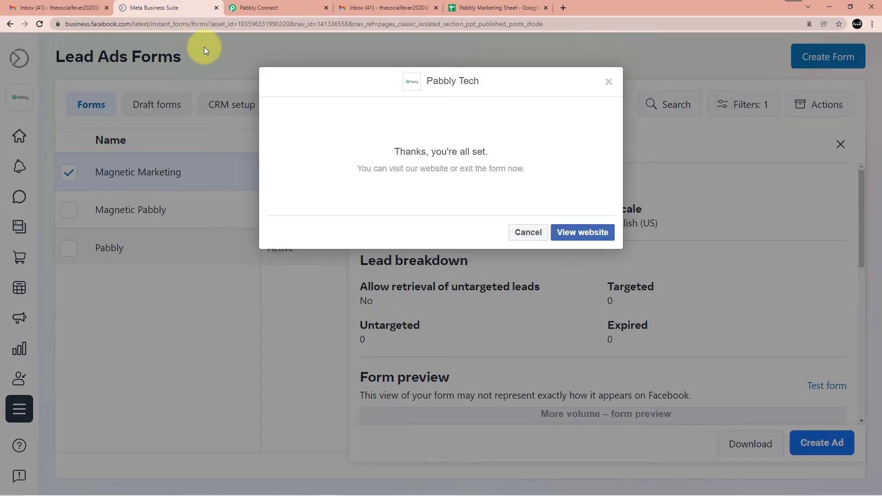
Open the lead form preview and replace the prefilled email answer with a new test email
left_click(528, 232)
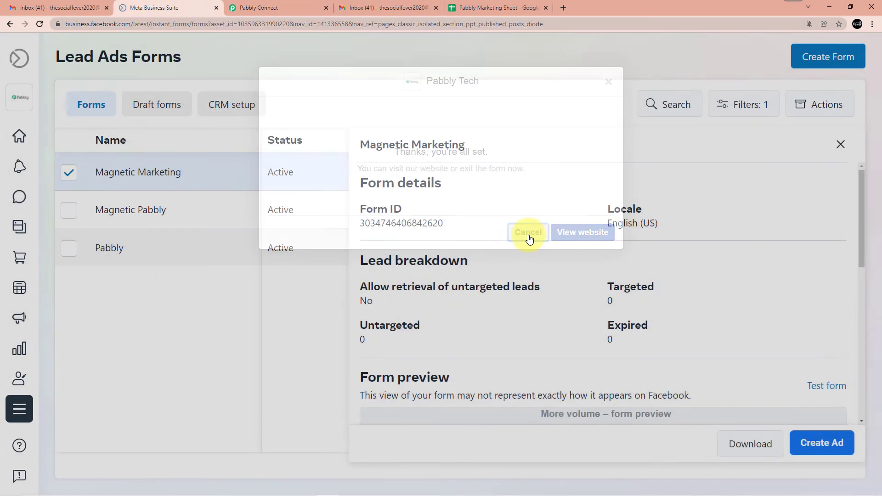
scroll(537, 211, "down", 1)
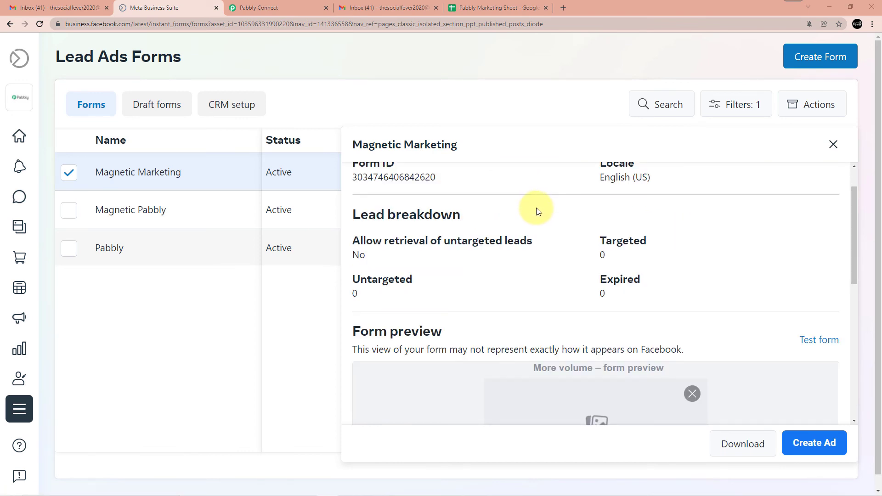
left_click(818, 340)
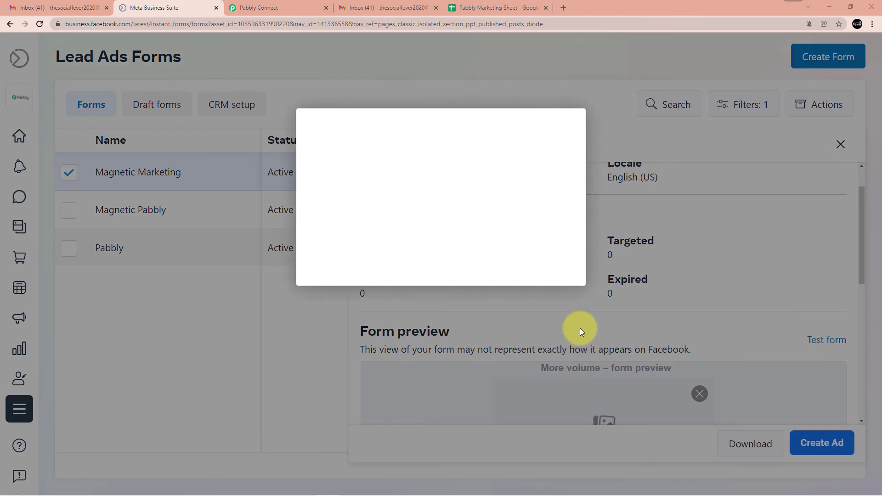
left_click_drag(500, 248, 305, 245)
key("BackSpace")
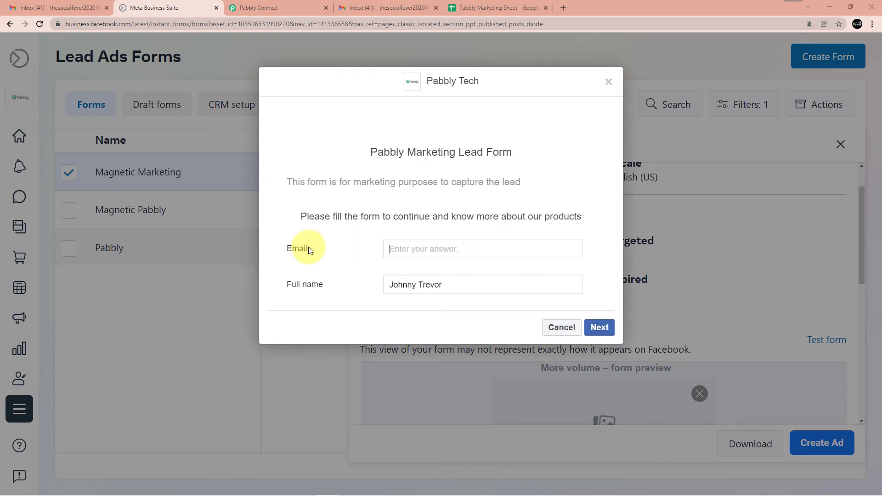
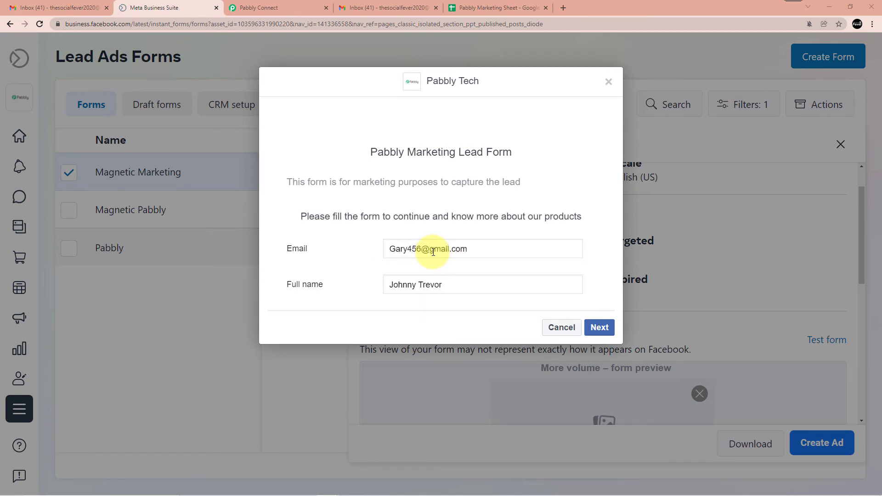
Enter a new full name for the test lead and submit the form
triple_click(467, 288)
left_click(461, 285)
left_click_drag(453, 288, 356, 276)
key("BackSpace")
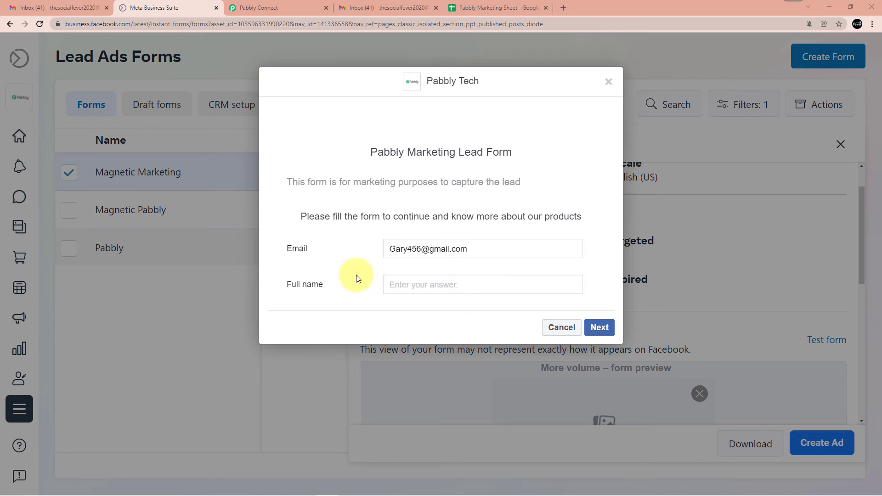
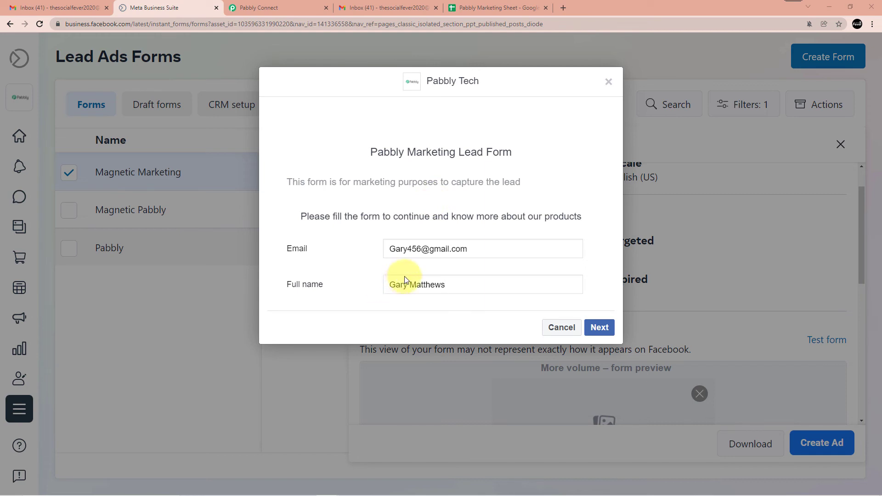
left_click(599, 327)
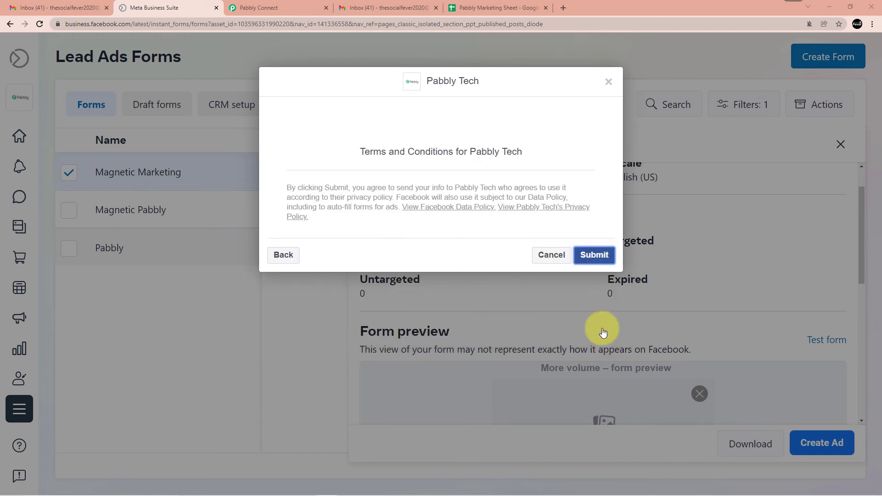
left_click(600, 259)
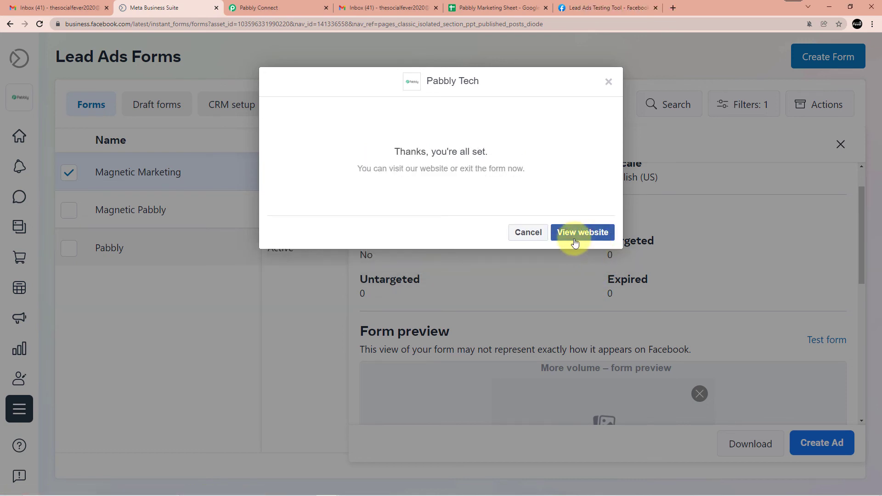
left_click(486, 8)
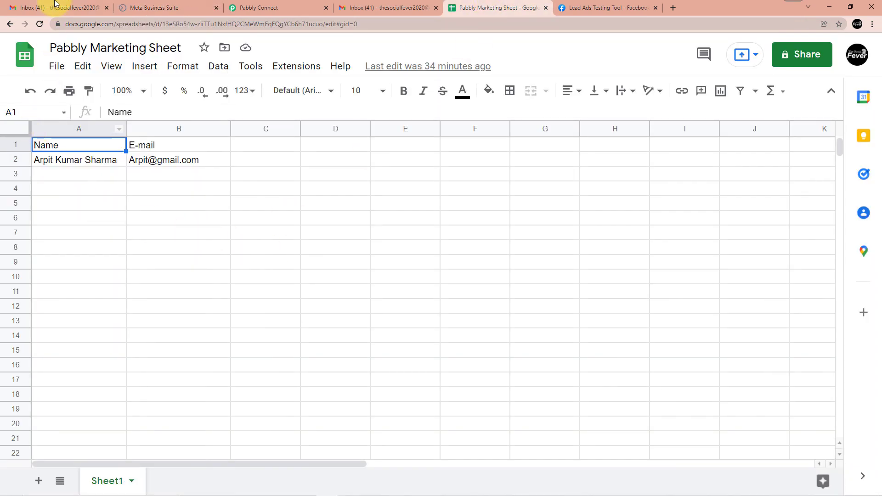
Reload the Pabbly Marketing Sheet until the new lead's name and e-mail appear in row 3
left_click(39, 26)
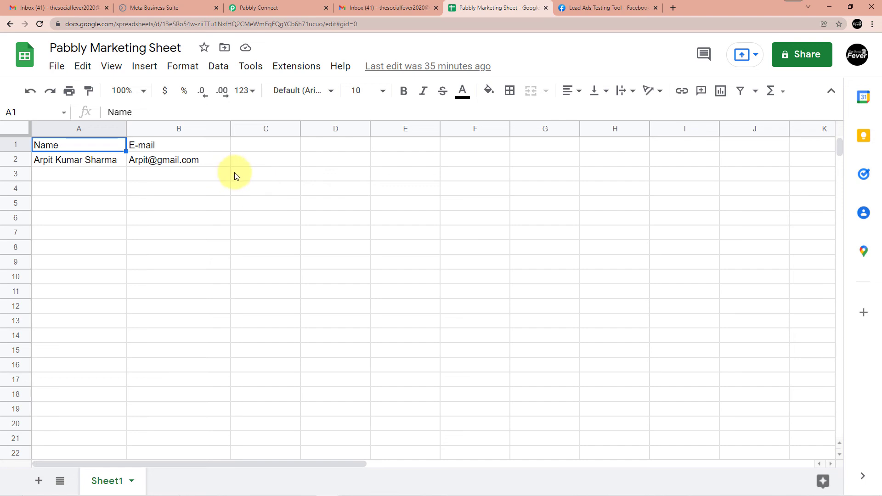
scroll(72, 172, "down", 2)
scroll(92, 209, "up", 2)
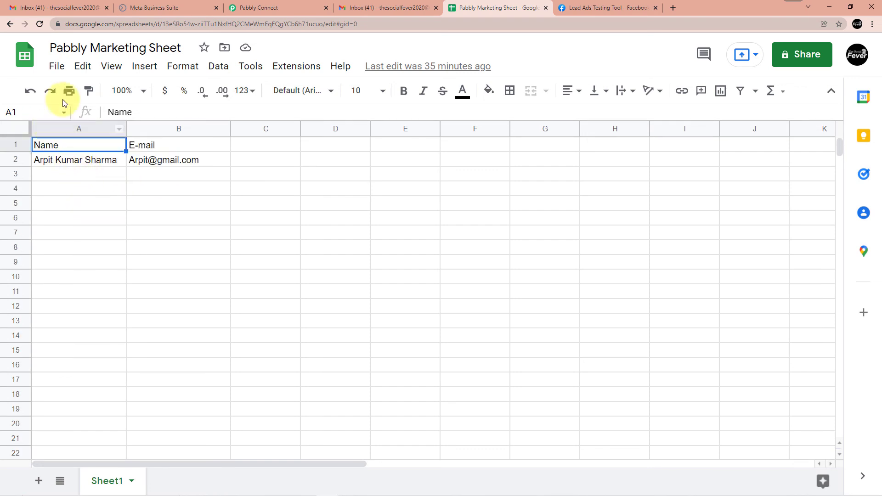
left_click(39, 26)
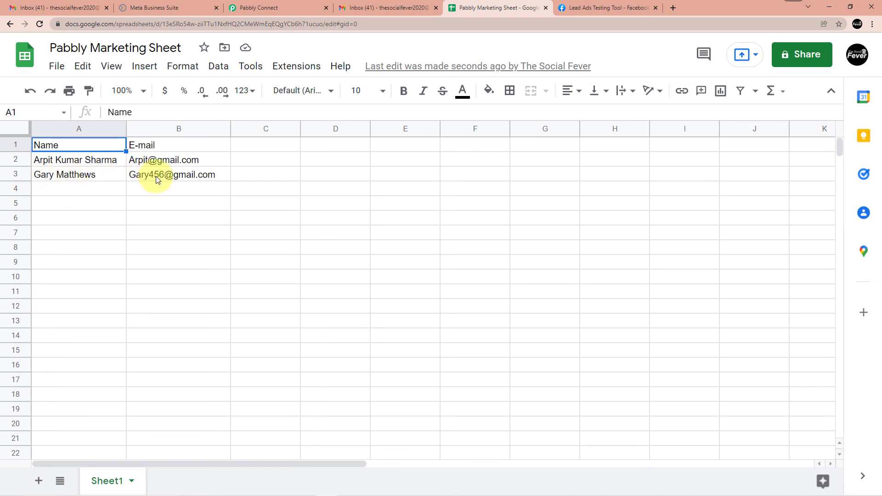
mouse_move(157, 179)
left_click(565, 6)
left_click(396, 6)
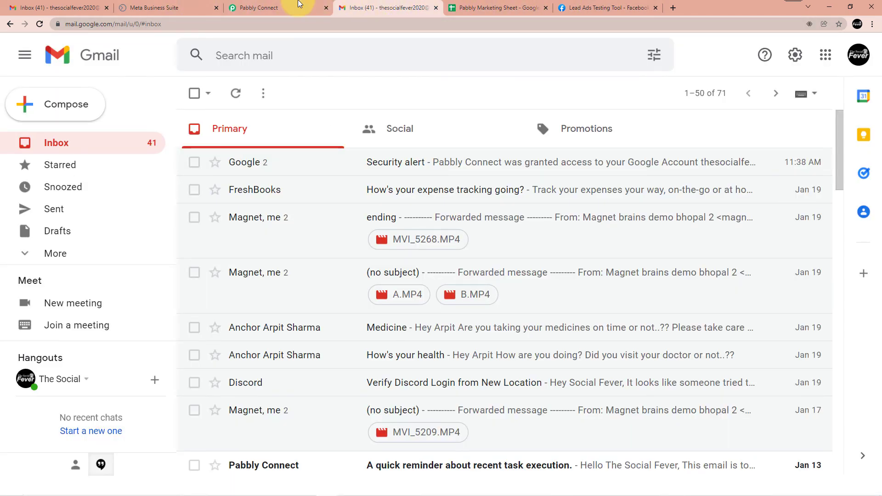
Check each agent's Gmail inbox to find which one received the new lead
mouse_move(294, 487)
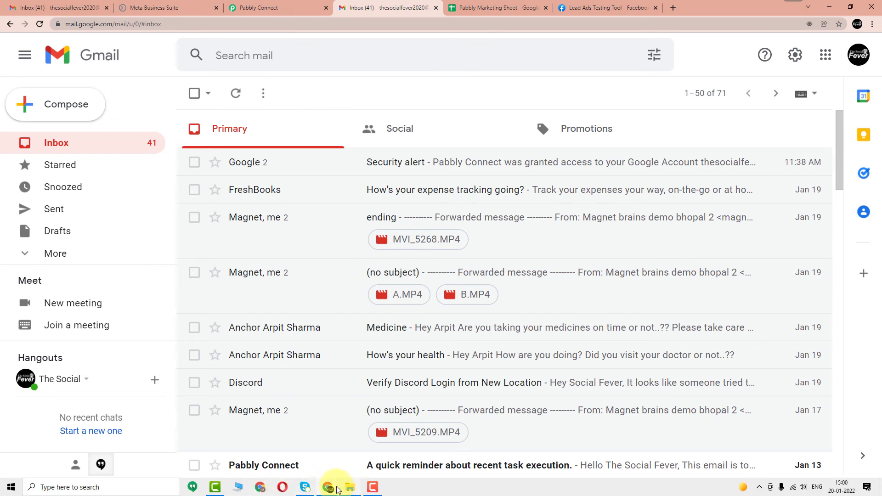
mouse_move(335, 490)
left_click(354, 449)
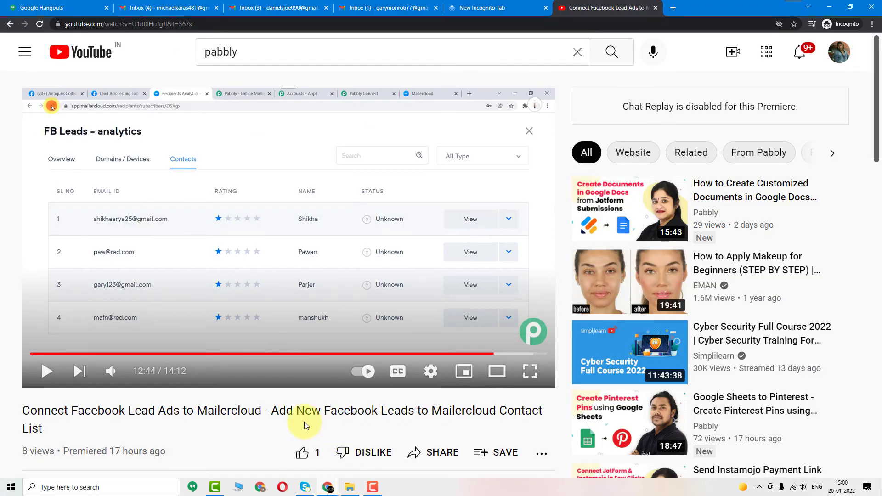
left_click(656, 7)
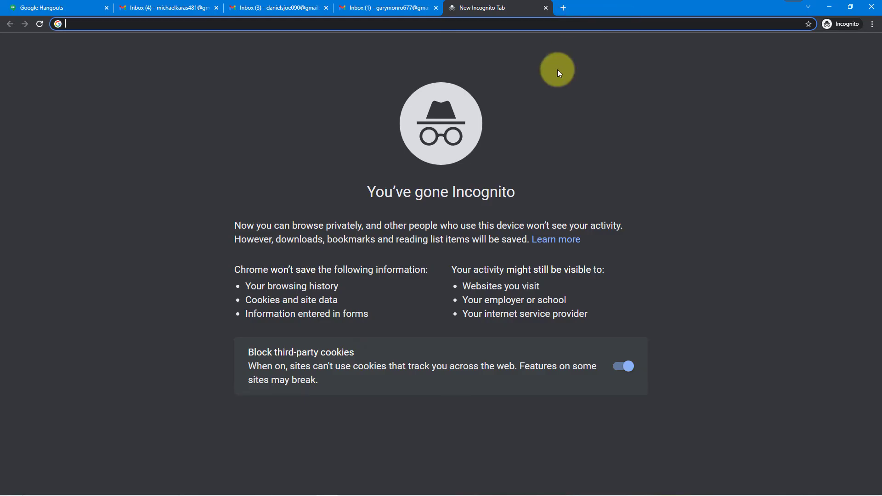
left_click(399, 4)
left_click(276, 7)
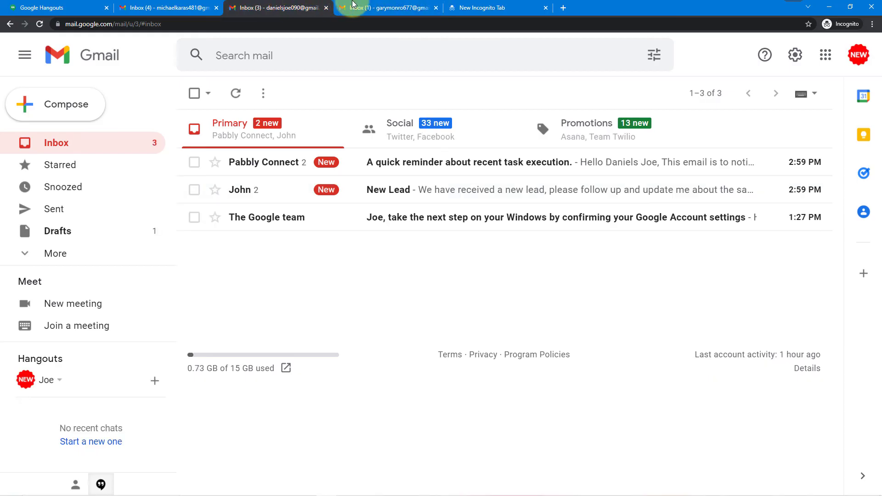
left_click(171, 4)
left_click(256, 5)
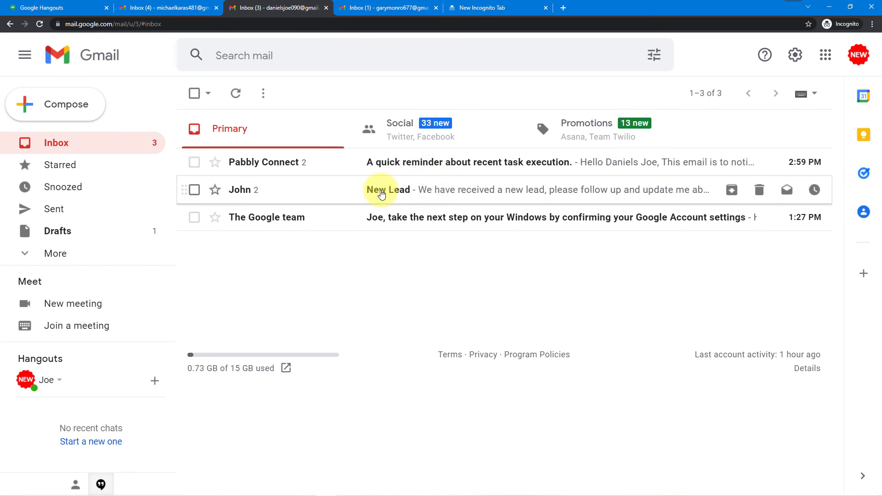
left_click(175, 4)
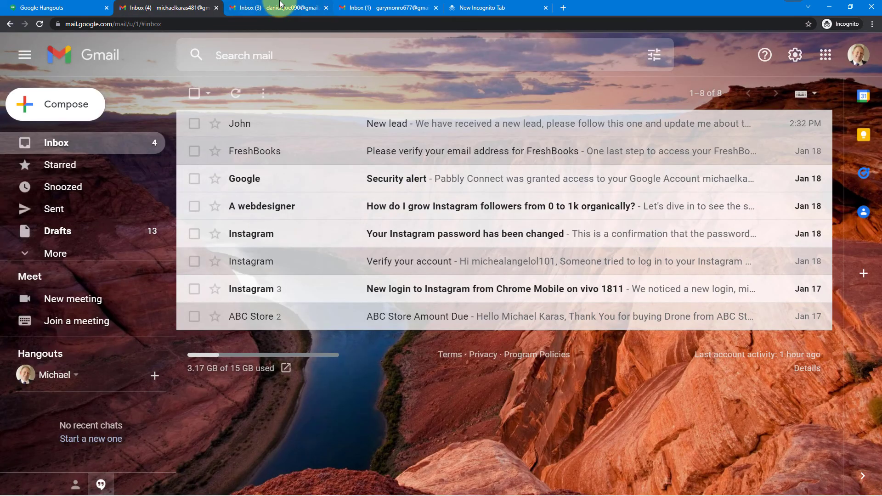
left_click(280, 4)
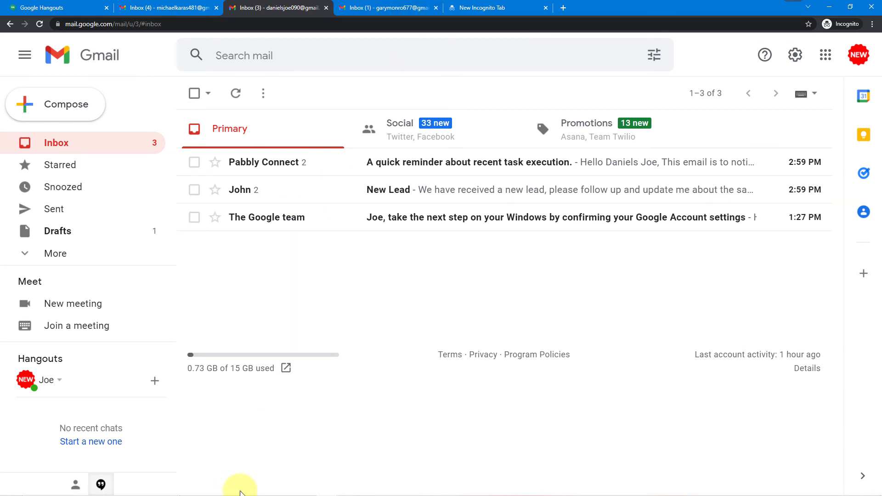
Look over the Pabbly Connect workflow between inbox checks
mouse_move(252, 478)
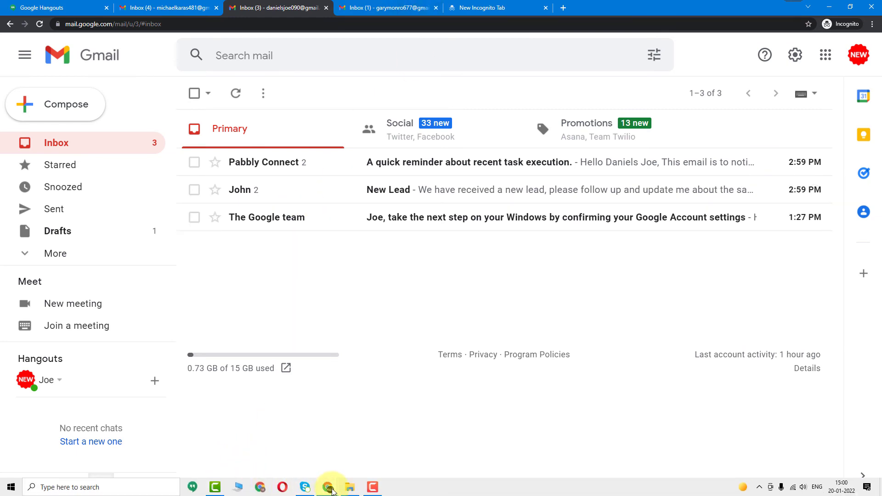
mouse_move(331, 491)
left_click(305, 443)
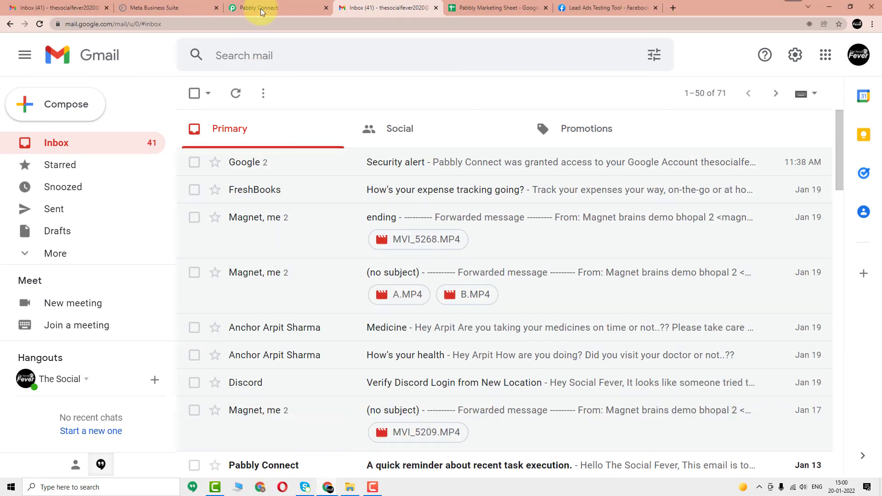
left_click(258, 7)
scroll(339, 216, "up", 2)
scroll(342, 220, "down", 4)
scroll(342, 219, "down", 20)
scroll(353, 233, "up", 10)
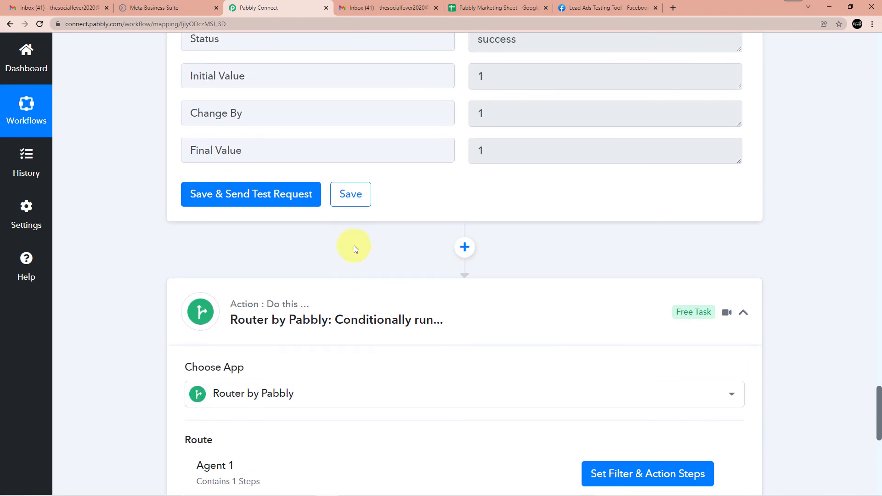
scroll(345, 266, "up", 3)
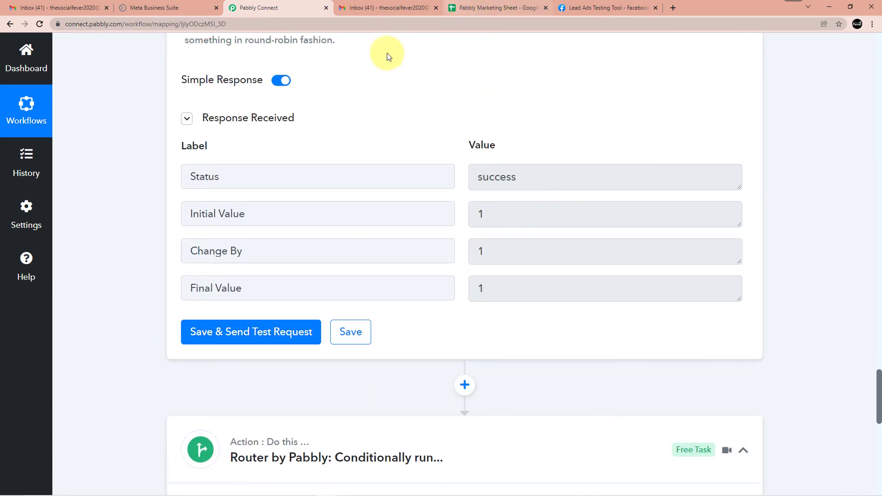
scroll(322, 138, "down", 1)
left_click(109, 3)
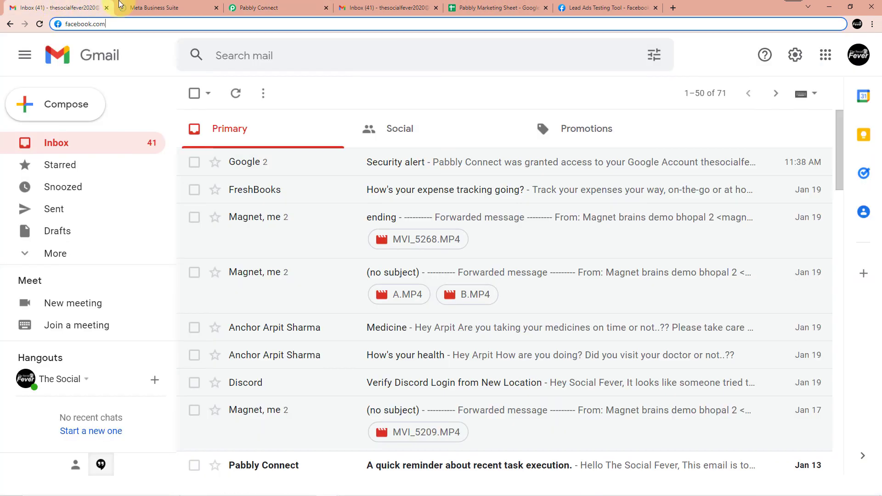
left_click(147, 7)
Open the New Lead conversation showing the newly submitted lead's name and e-mail
mouse_move(197, 490)
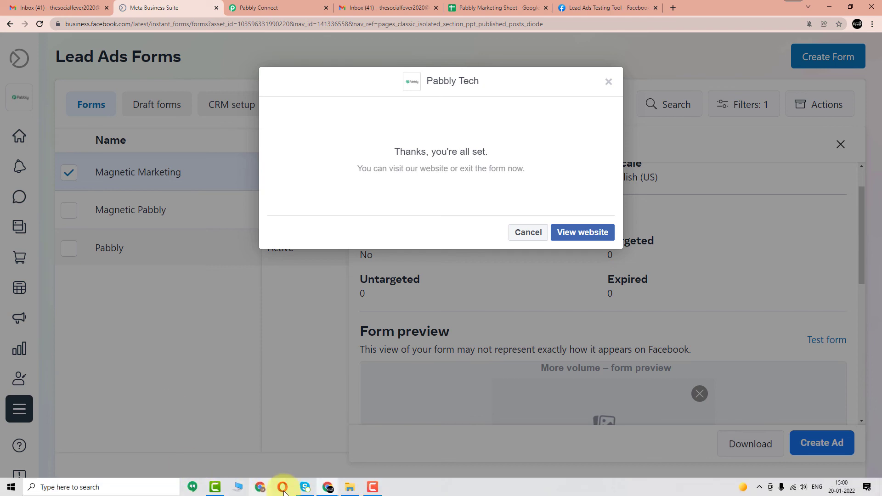
mouse_move(327, 488)
left_click(359, 457)
left_click(378, 8)
left_click(460, 7)
left_click(390, 7)
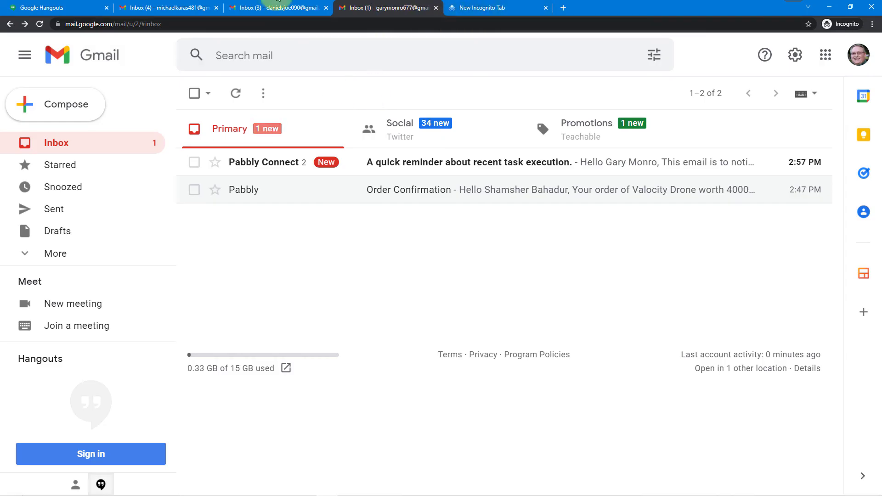
left_click(284, 7)
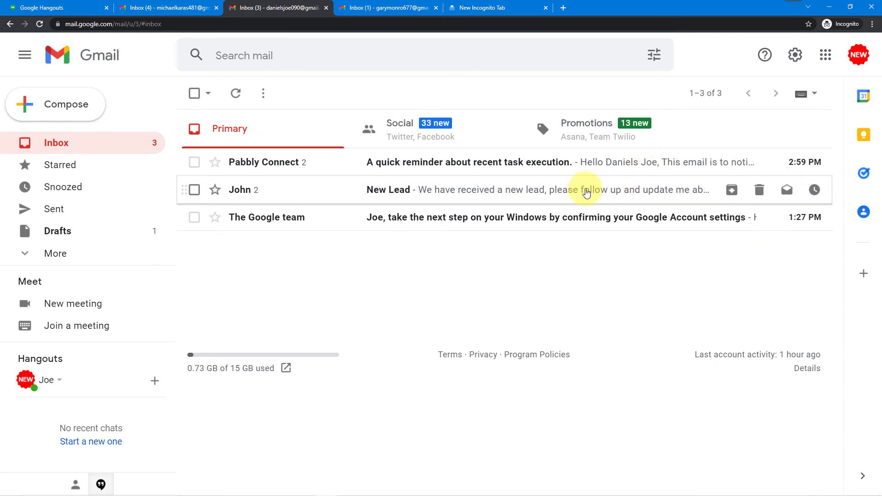
left_click(585, 192)
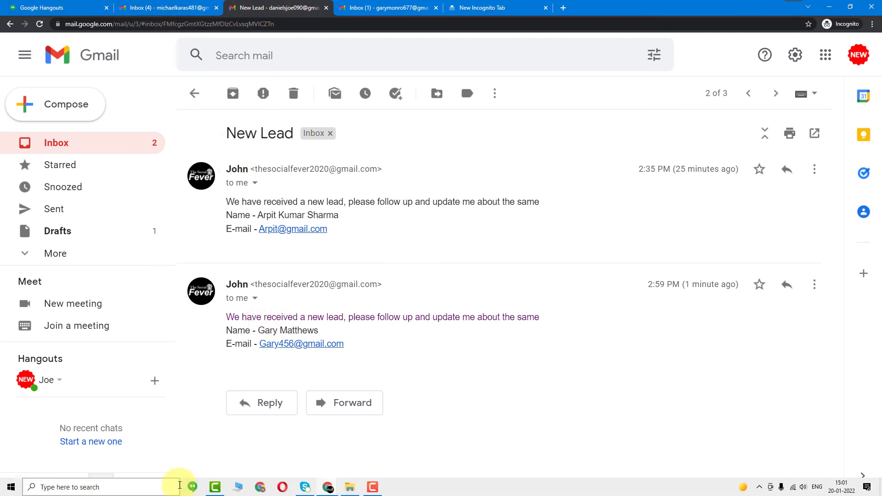
left_click(326, 487)
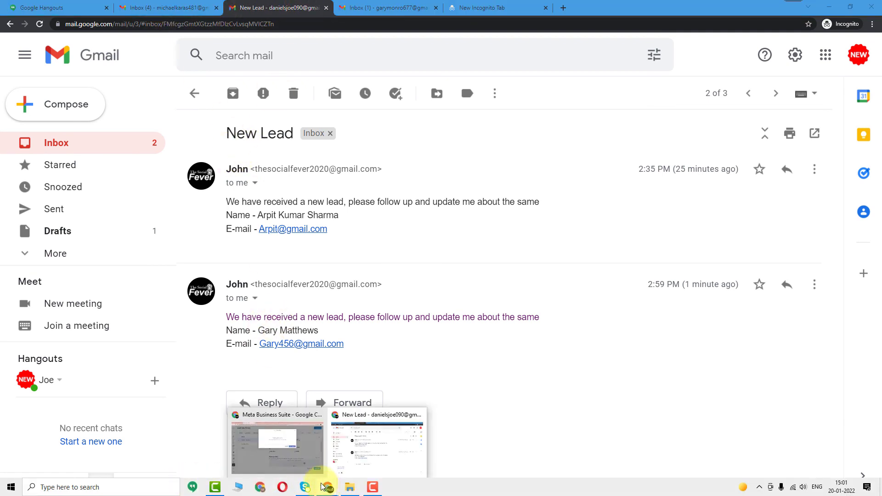
left_click(306, 449)
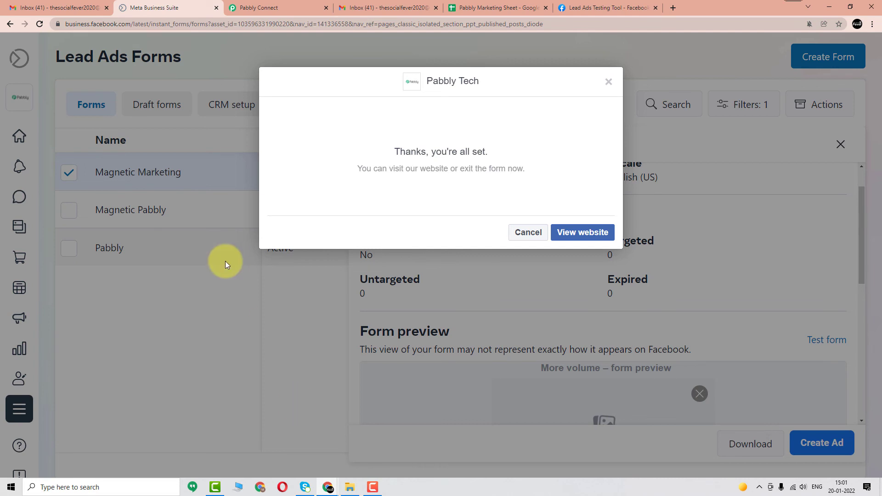
Reopen the Magnetic Marketing lead form and replace the email answer with a new test email
left_click(610, 82)
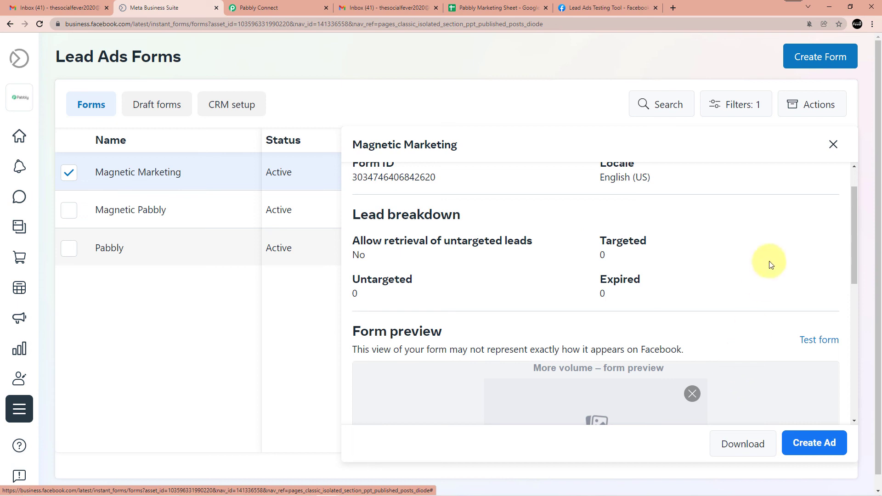
left_click(817, 340)
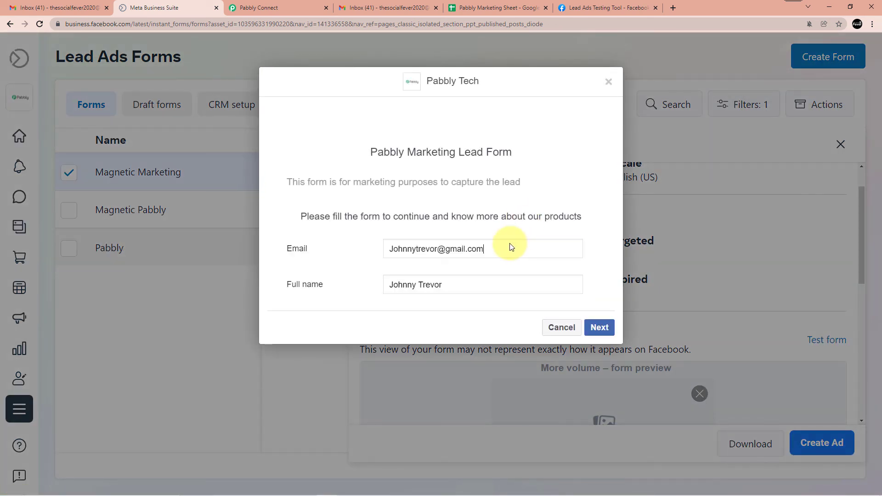
key("BackSpace")
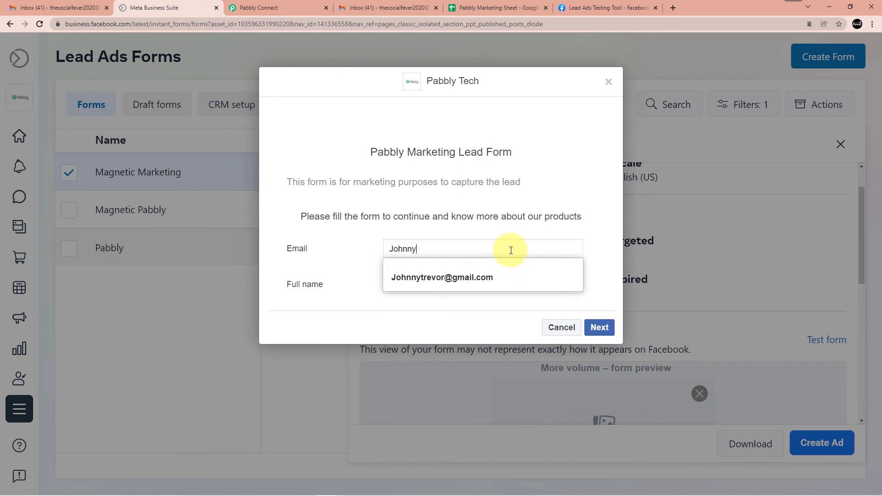
key("BackSpace")
key("BackSpace")
key("BackSpace")
key("BackSpace")
key("BackSpace")
key("BackSpace")
key("BackSpace")
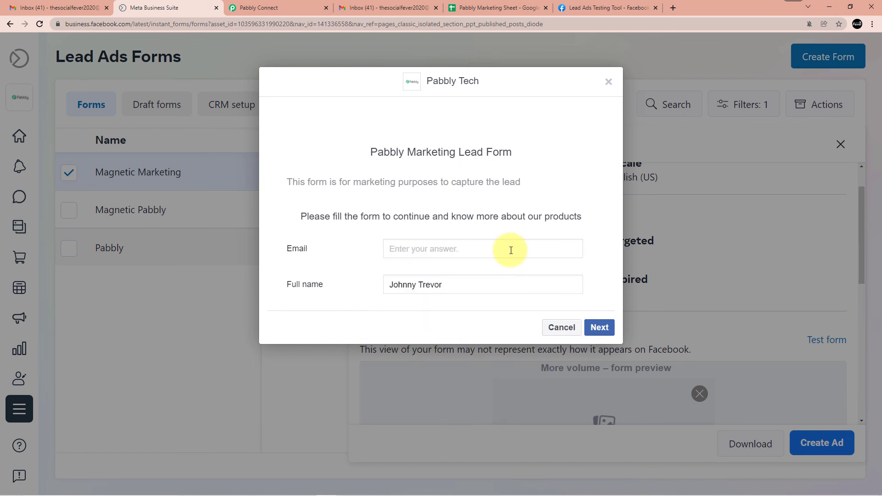
type("k")
key("BackSpace")
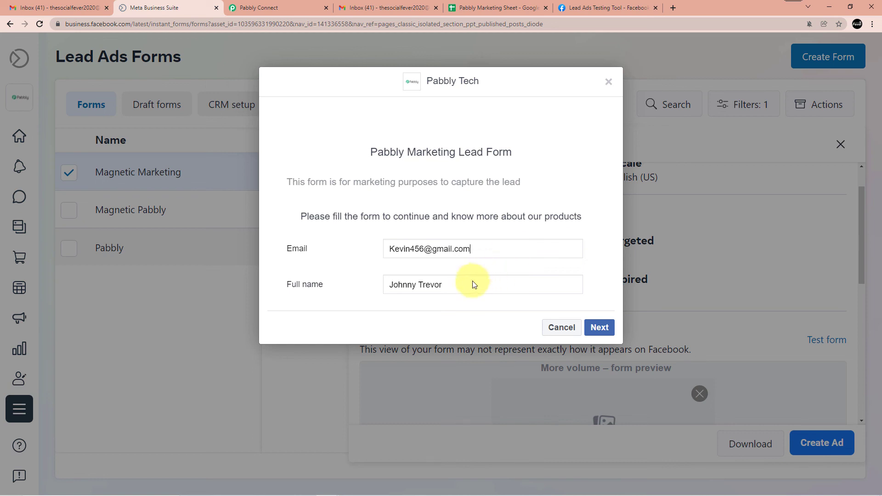
Enter a new full name, accept the Pabbly Tech terms and submit the test lead
left_click_drag(453, 285, 396, 281)
key("BackSpace")
key("BackSpace")
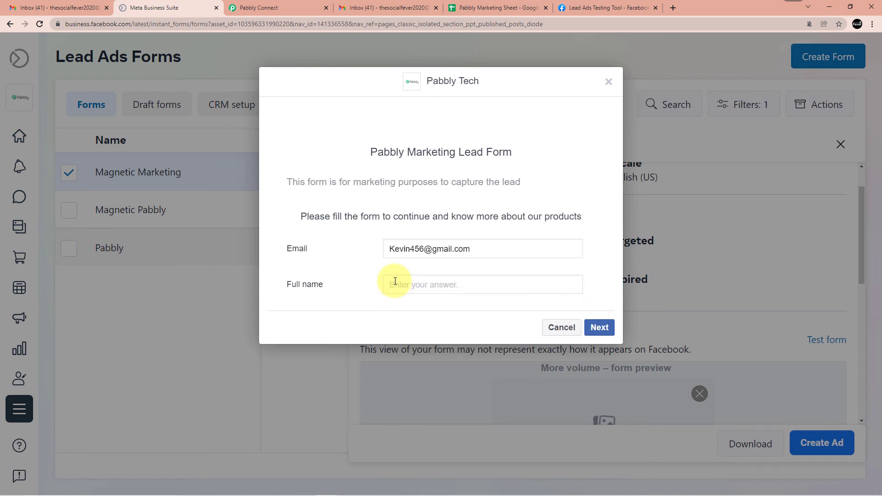
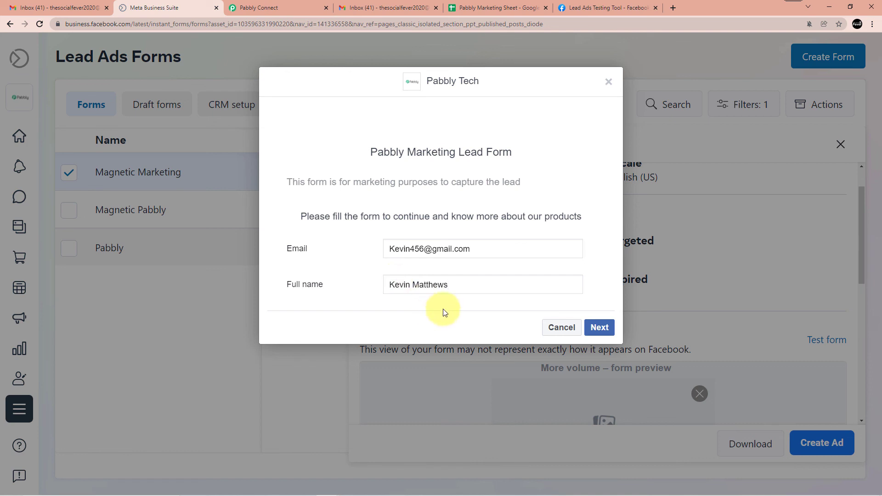
left_click(599, 327)
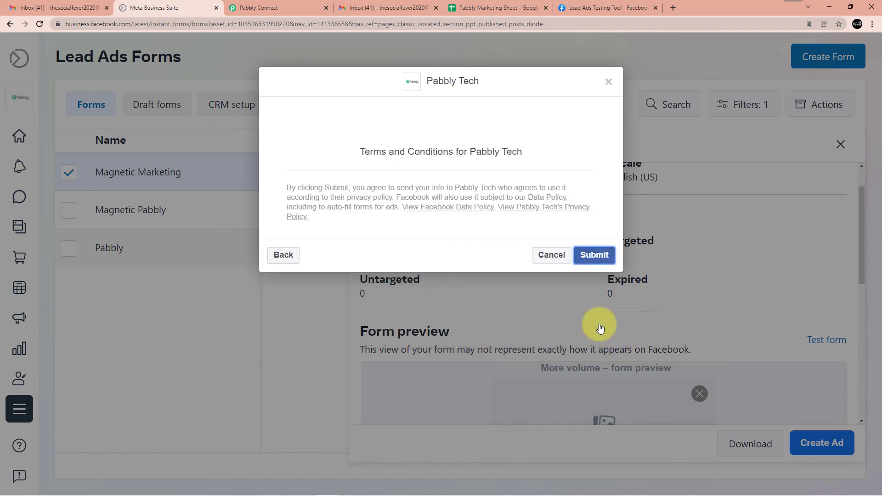
left_click(596, 255)
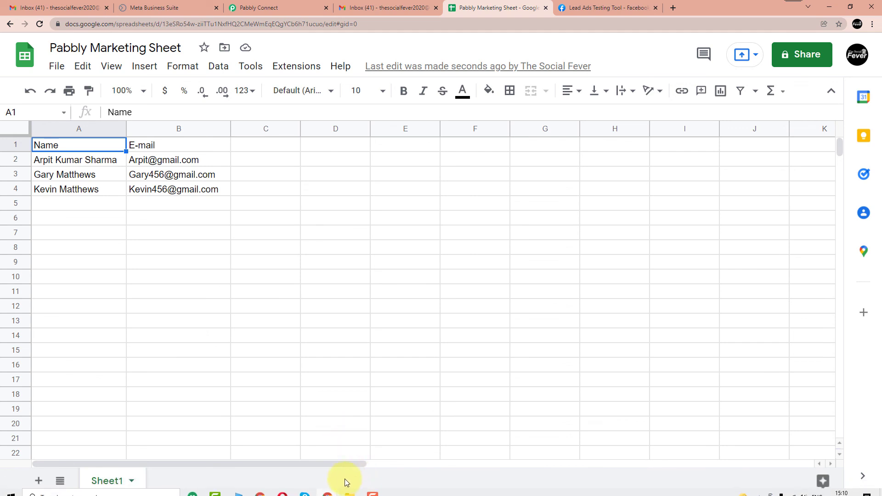
Switch to the incognito Gmail window showing the agent's inbox with the 2:32 PM New lead email
mouse_move(327, 487)
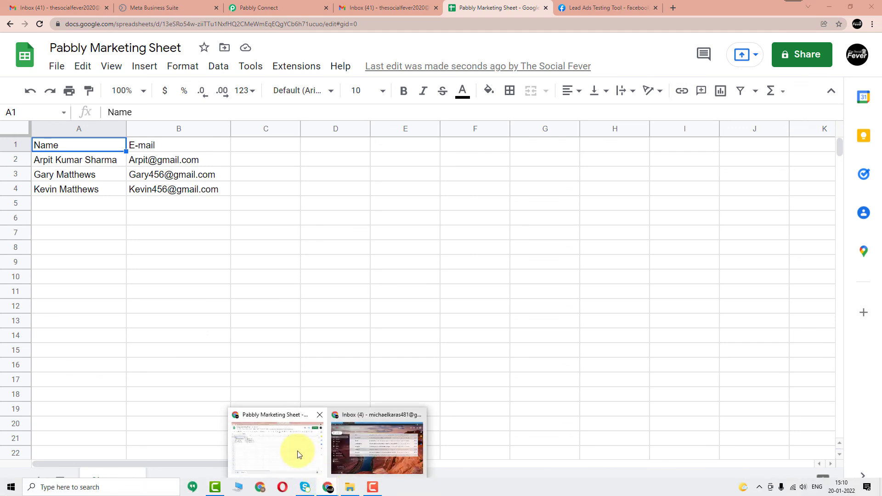
left_click(345, 438)
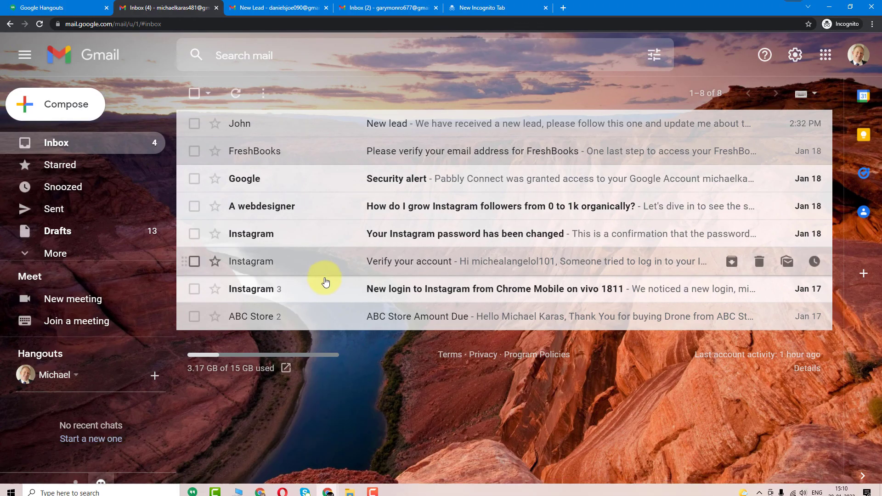
Open the New Lead conversation listing the latest lead's name and e-mail in the agent's inbox
key("ctrl+t")
left_click(545, 8)
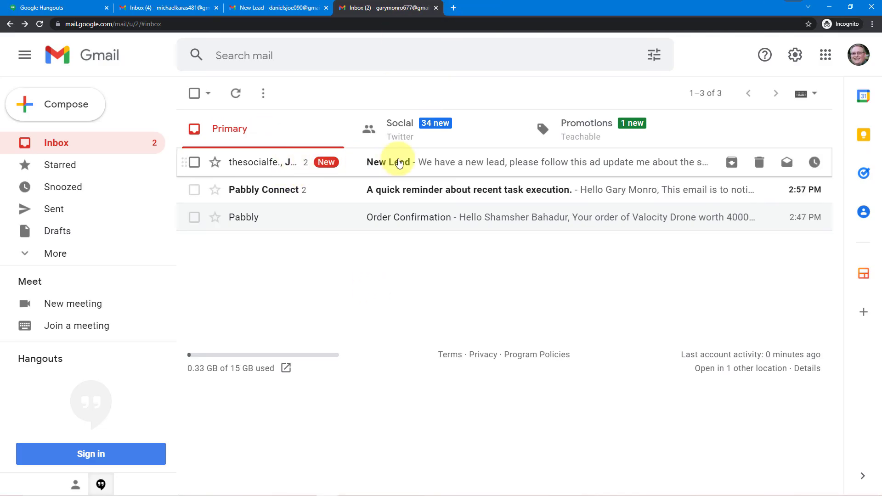
left_click(419, 171)
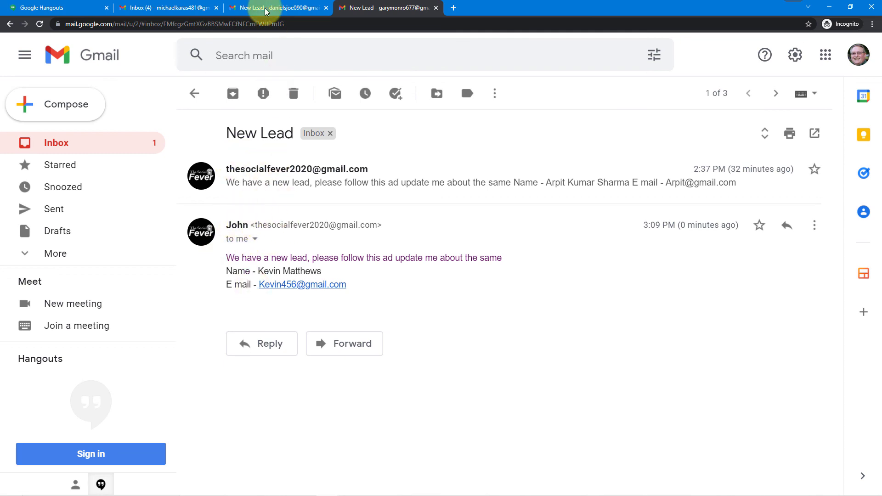
mouse_move(273, 494)
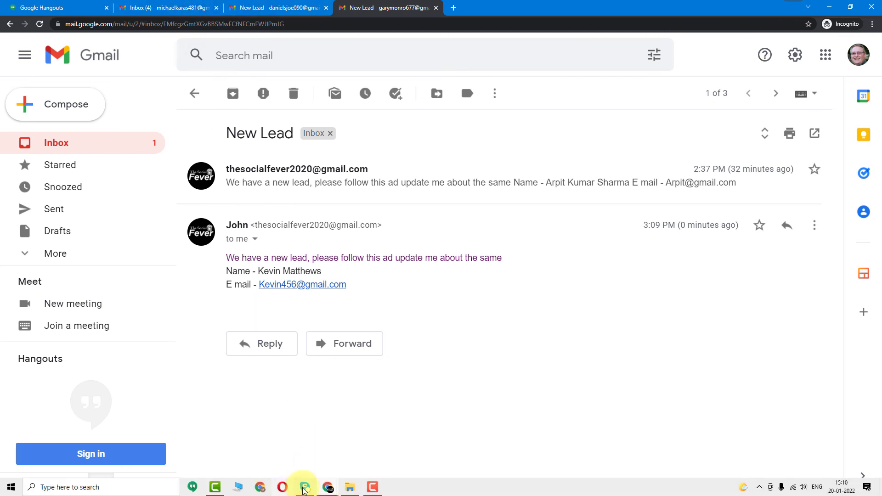
left_click(299, 491)
left_click(304, 462)
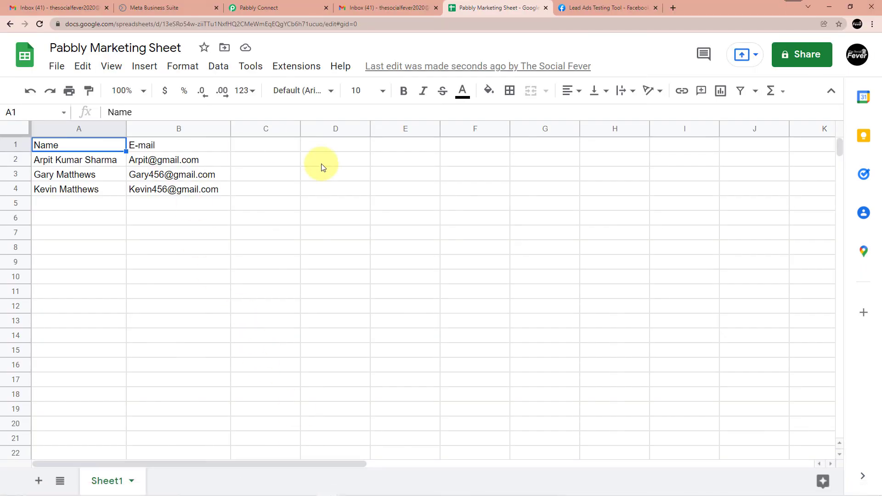
Dismiss the Meta lead form's thank-you confirmation and return to the Pabbly Connect workflow
left_click(152, 7)
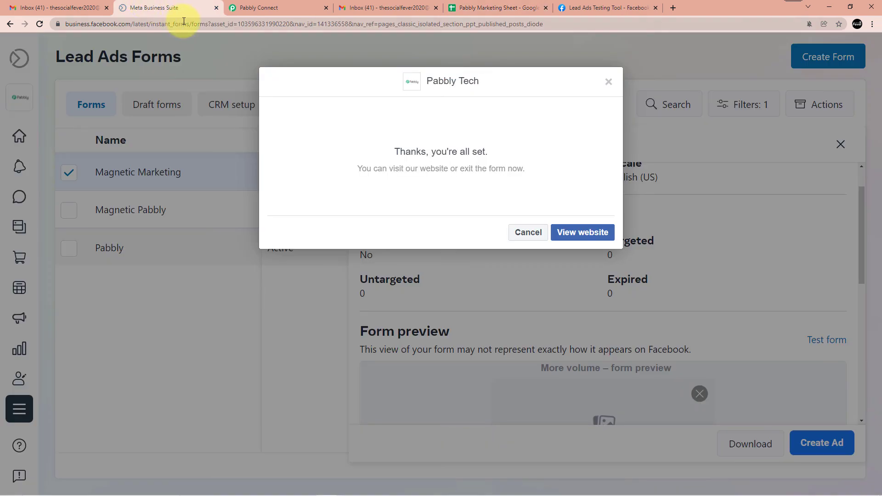
left_click(522, 232)
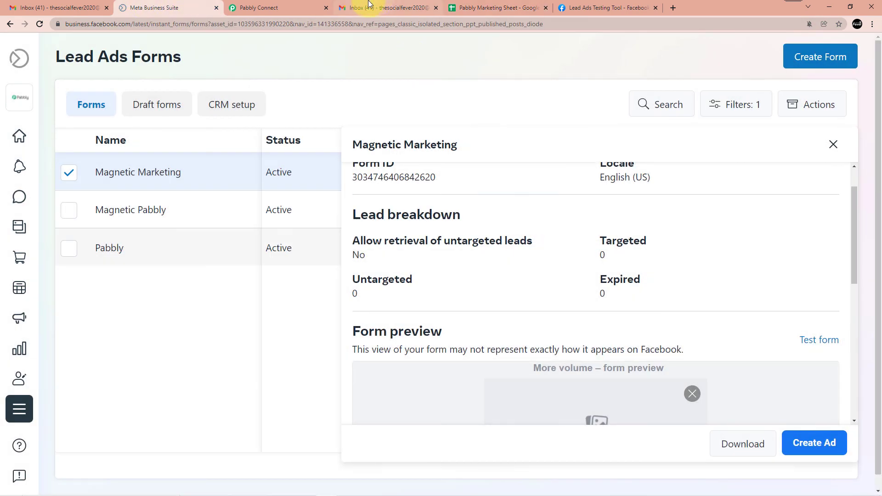
left_click(261, 7)
Review the workflow from the Facebook Lead Ads trigger through the counter to the three agent routes, ending at the top
scroll(395, 297, "up", 5)
scroll(396, 296, "up", 10)
scroll(443, 227, "up", 3)
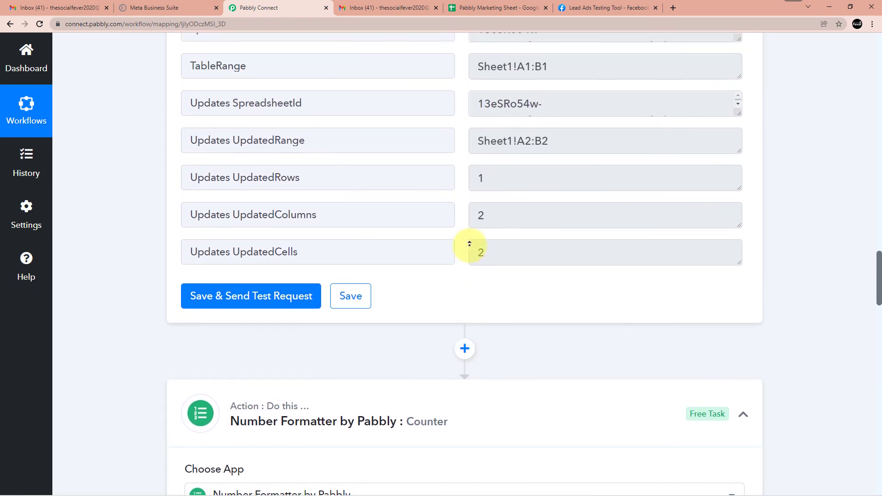
scroll(470, 244, "up", 12)
scroll(432, 248, "up", 18)
scroll(431, 246, "up", 5)
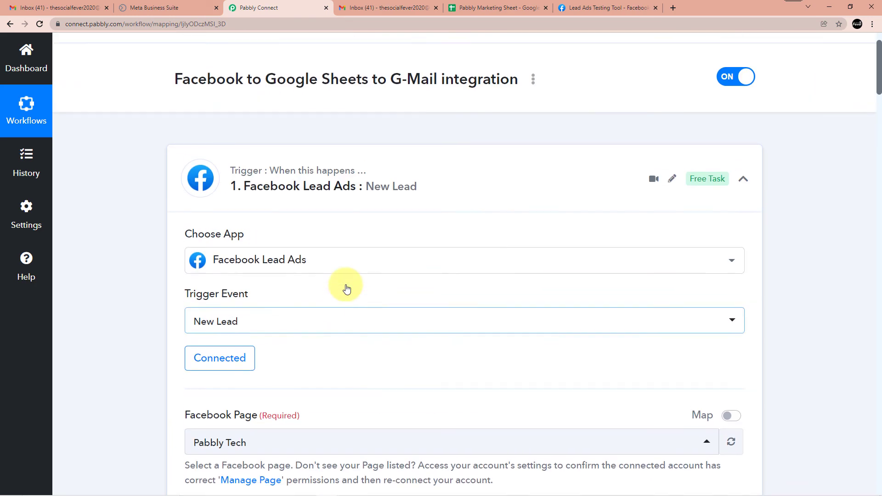
scroll(345, 298, "down", 13)
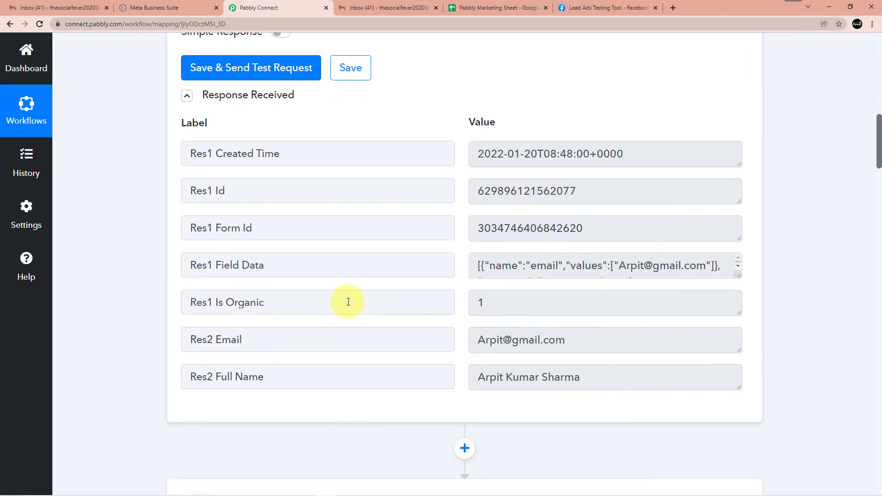
scroll(347, 302, "down", 9)
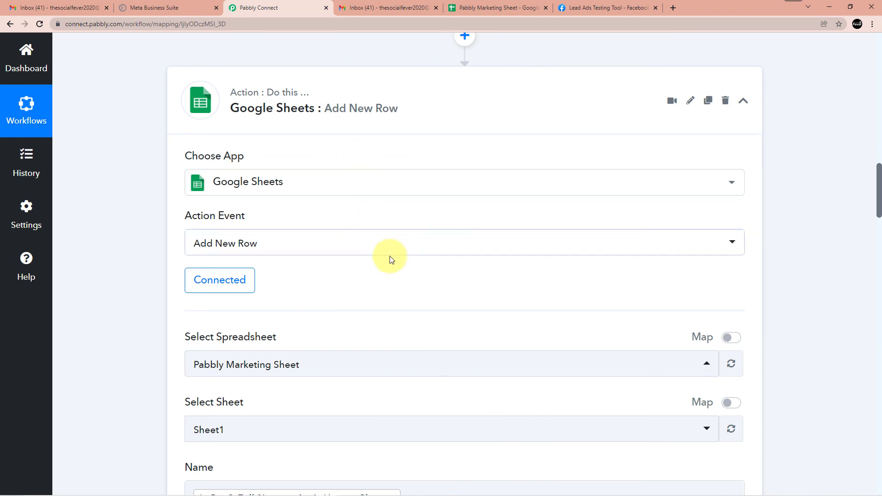
scroll(384, 256, "down", 9)
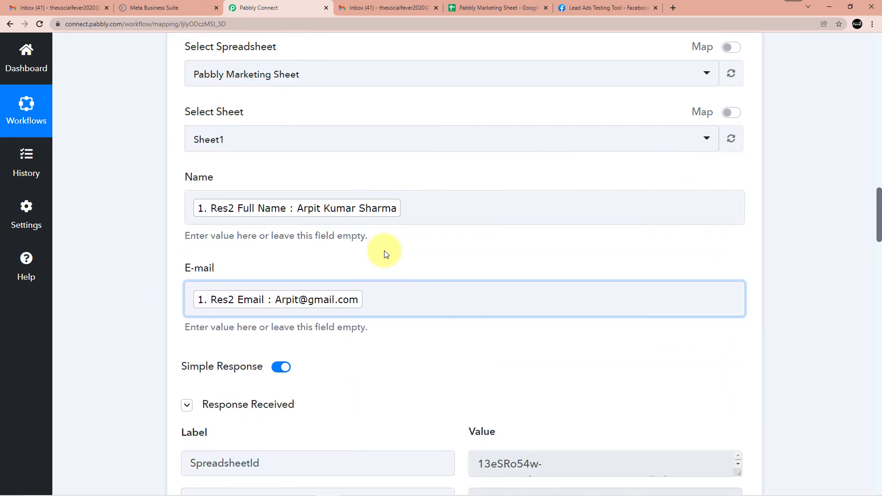
scroll(435, 287, "down", 10)
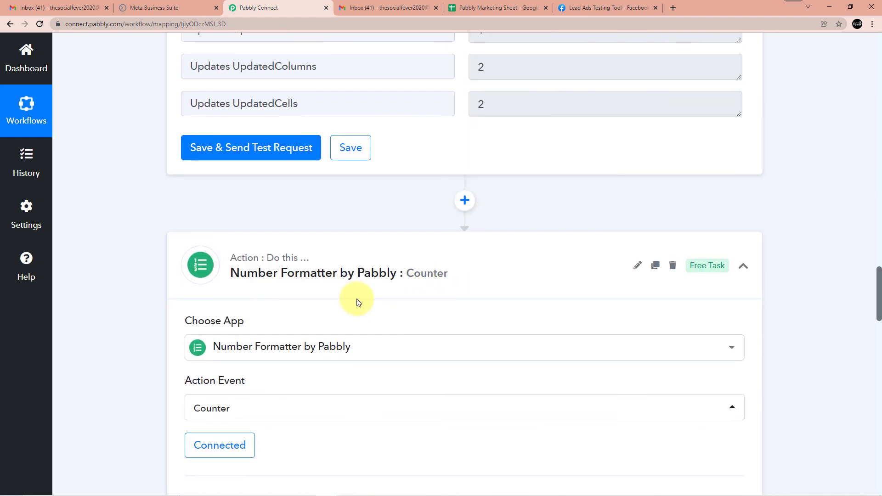
scroll(356, 299, "down", 4)
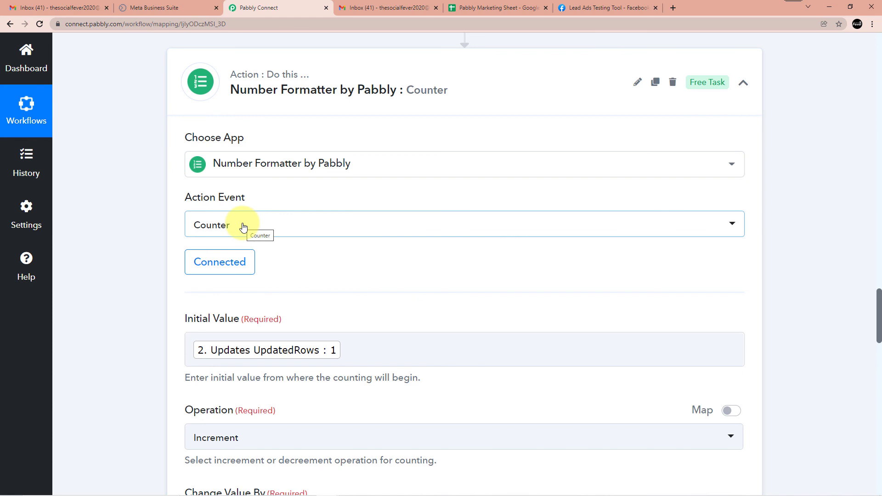
scroll(302, 239, "down", 10)
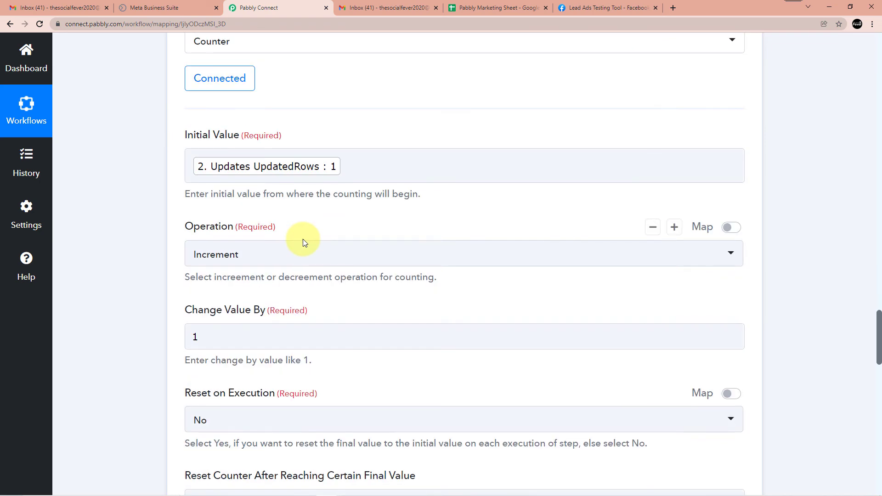
scroll(373, 265, "down", 12)
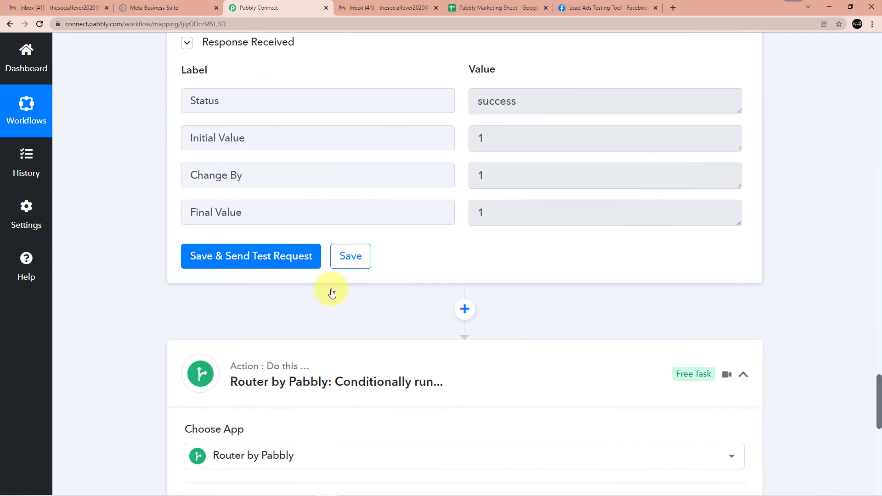
scroll(348, 334, "down", 1)
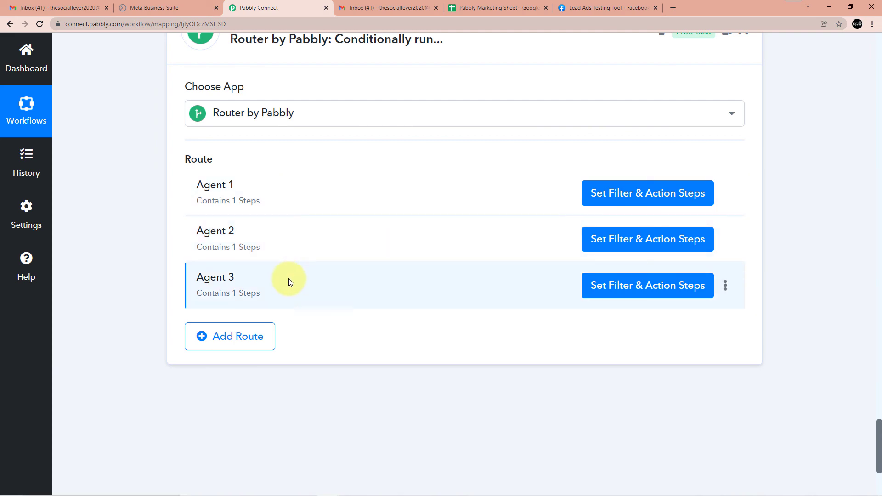
scroll(289, 279, "up", 20)
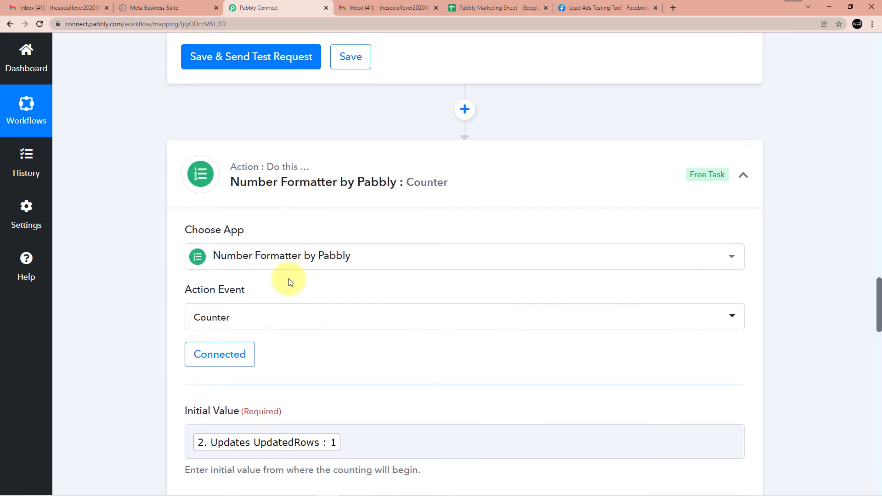
scroll(289, 279, "up", 13)
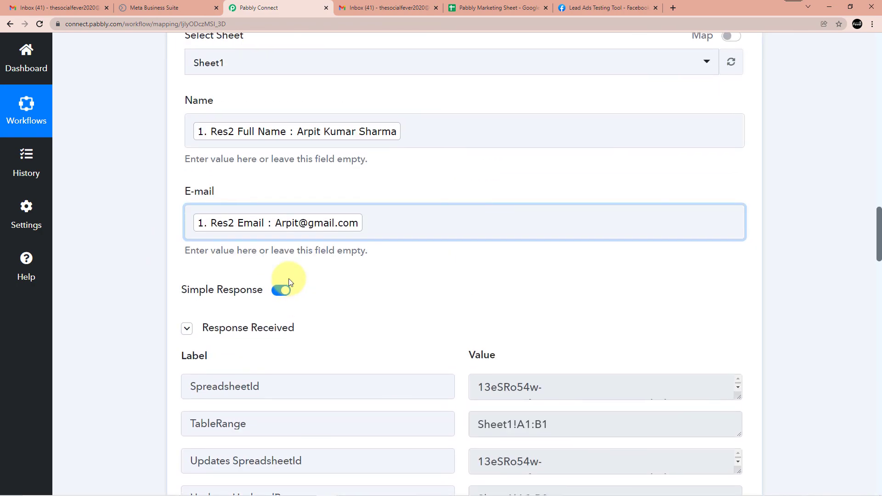
scroll(288, 278, "up", 20)
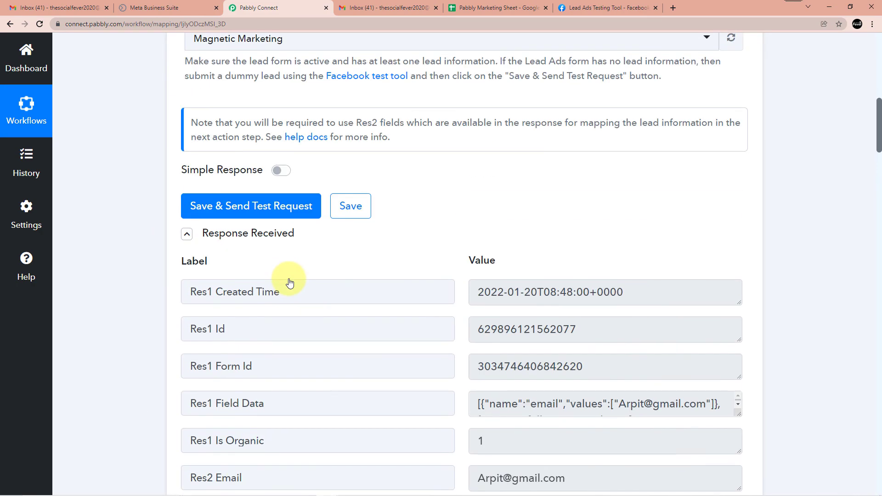
scroll(290, 282, "up", 12)
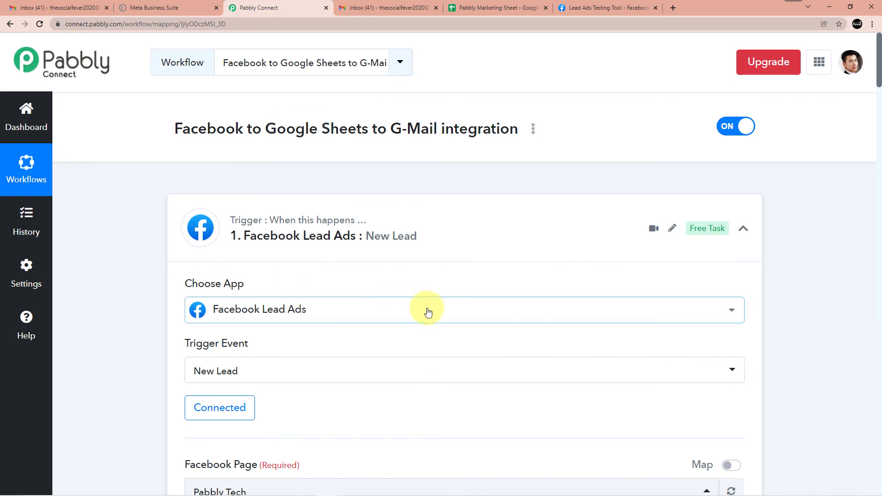